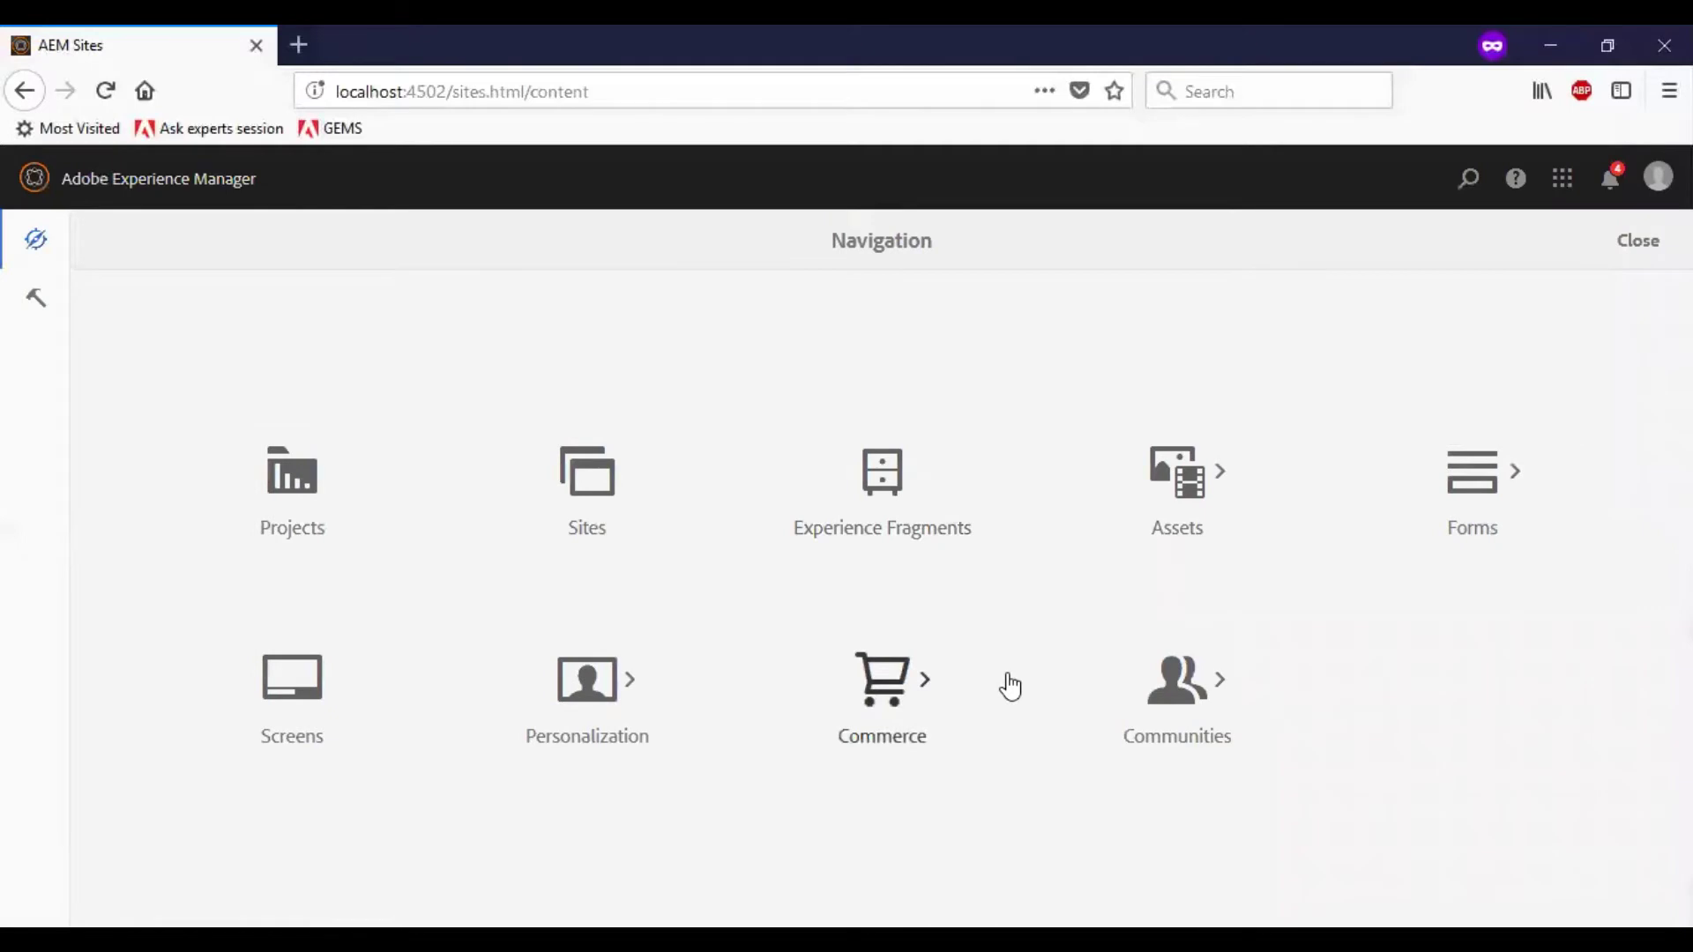
# Start a new content fragment in the Assets files root using the Simple Fragment template
pyautogui.click(1219, 494)
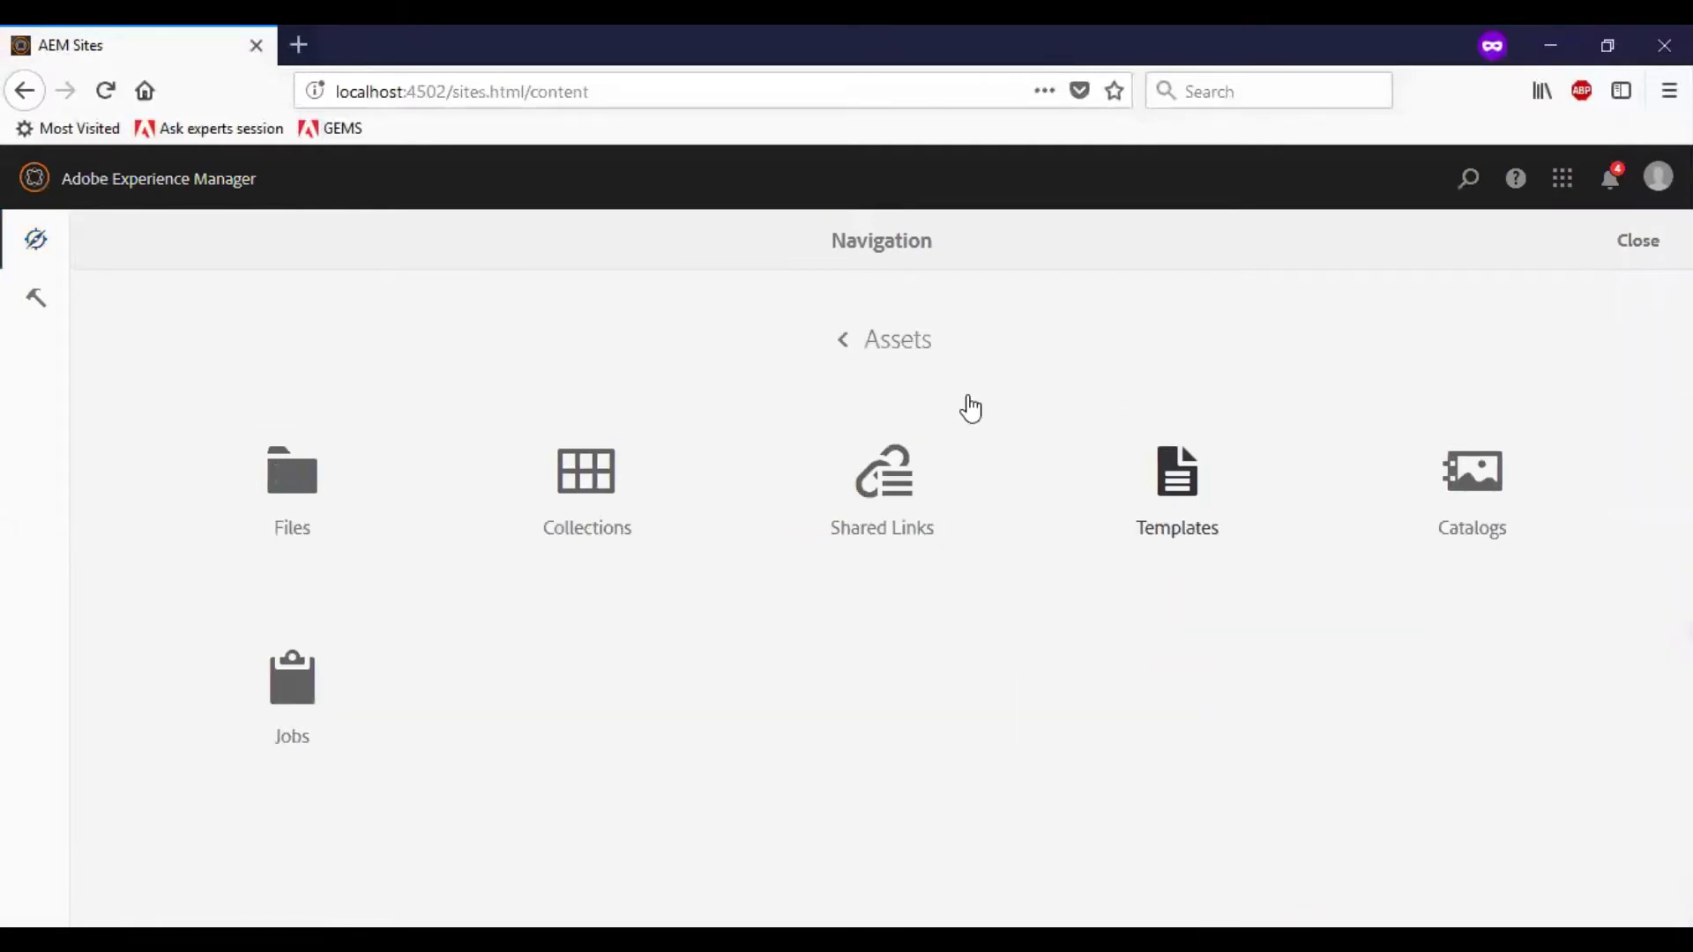
pyautogui.click(286, 522)
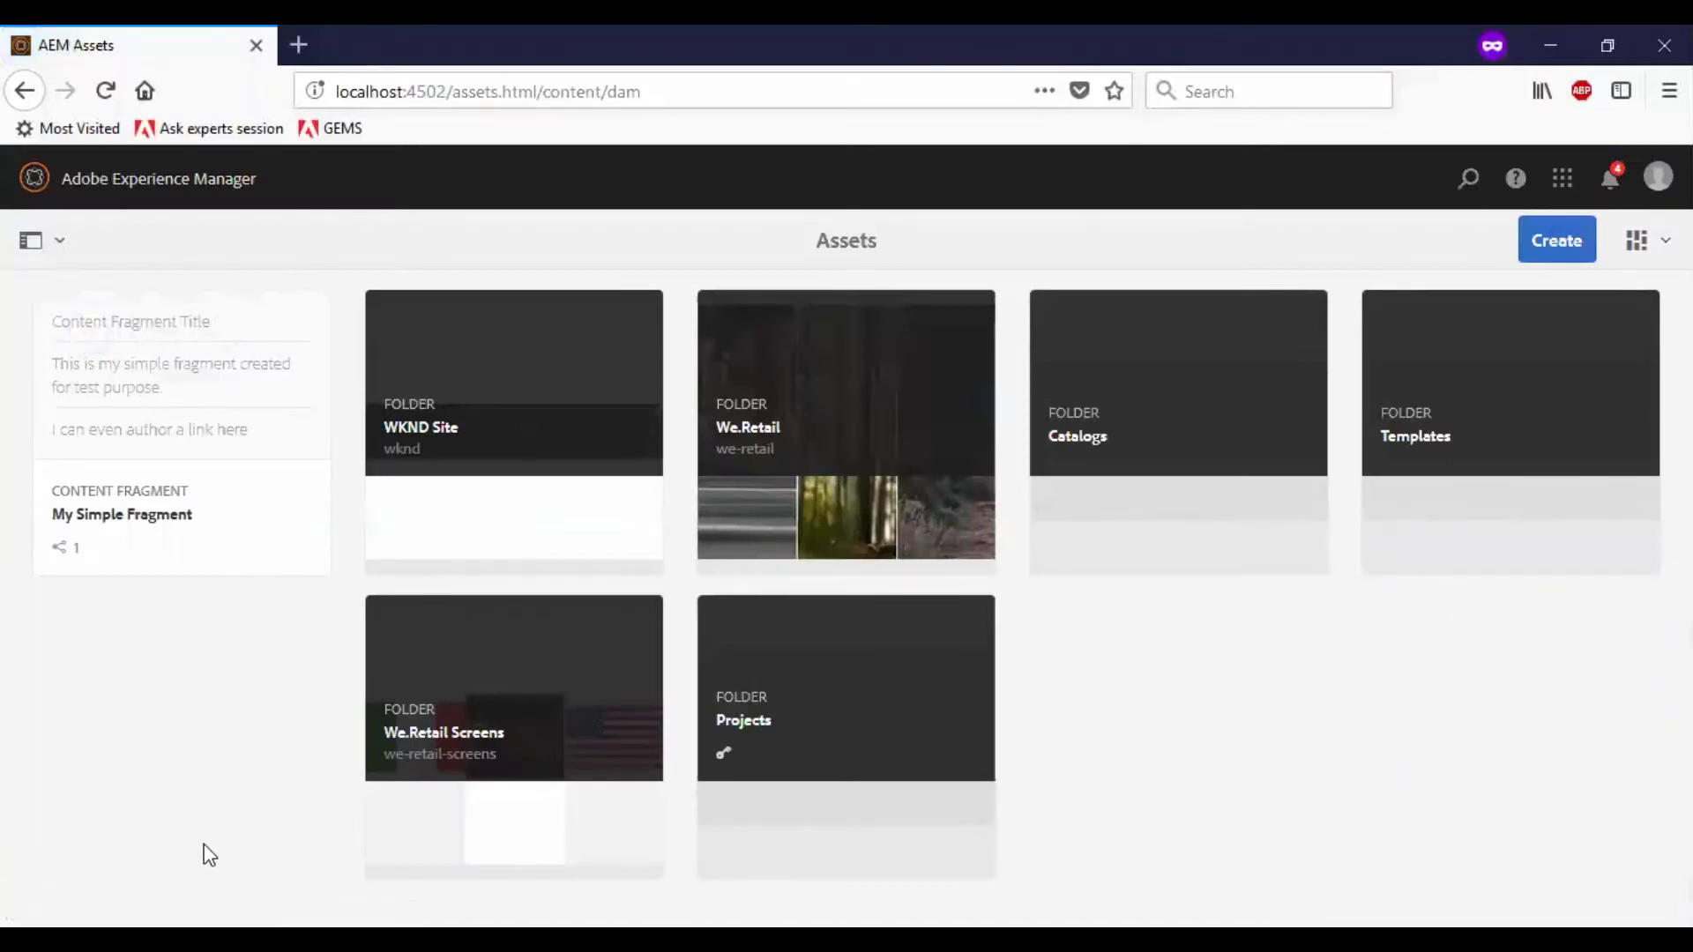
pyautogui.click(1566, 249)
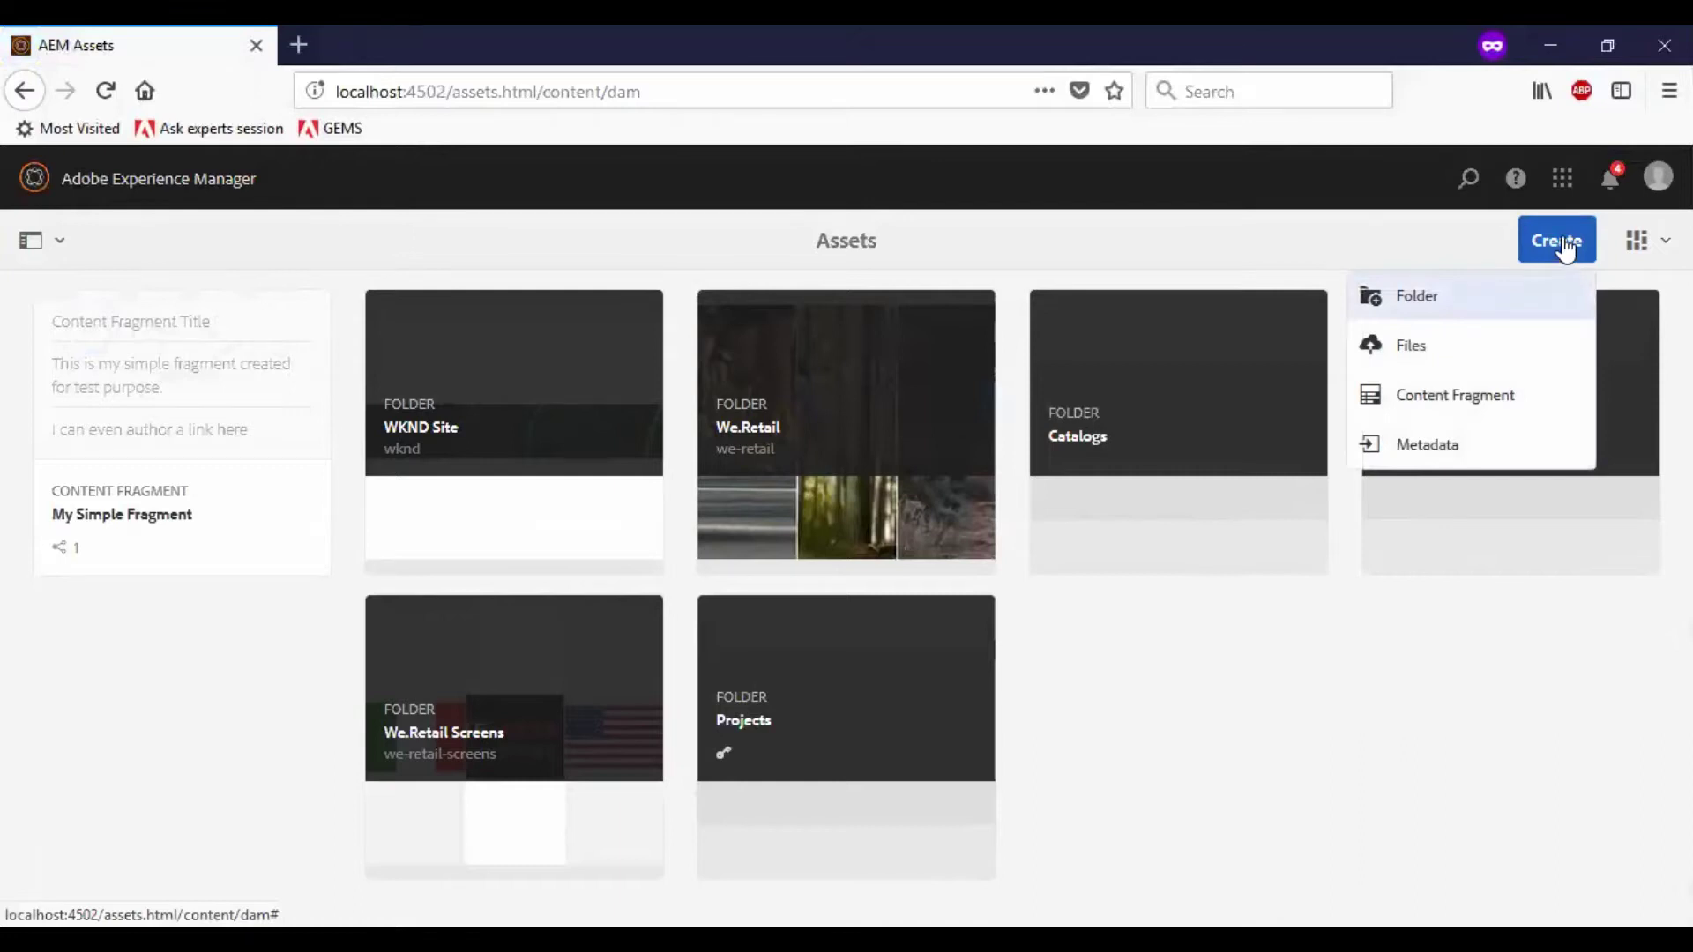
pyautogui.click(1497, 410)
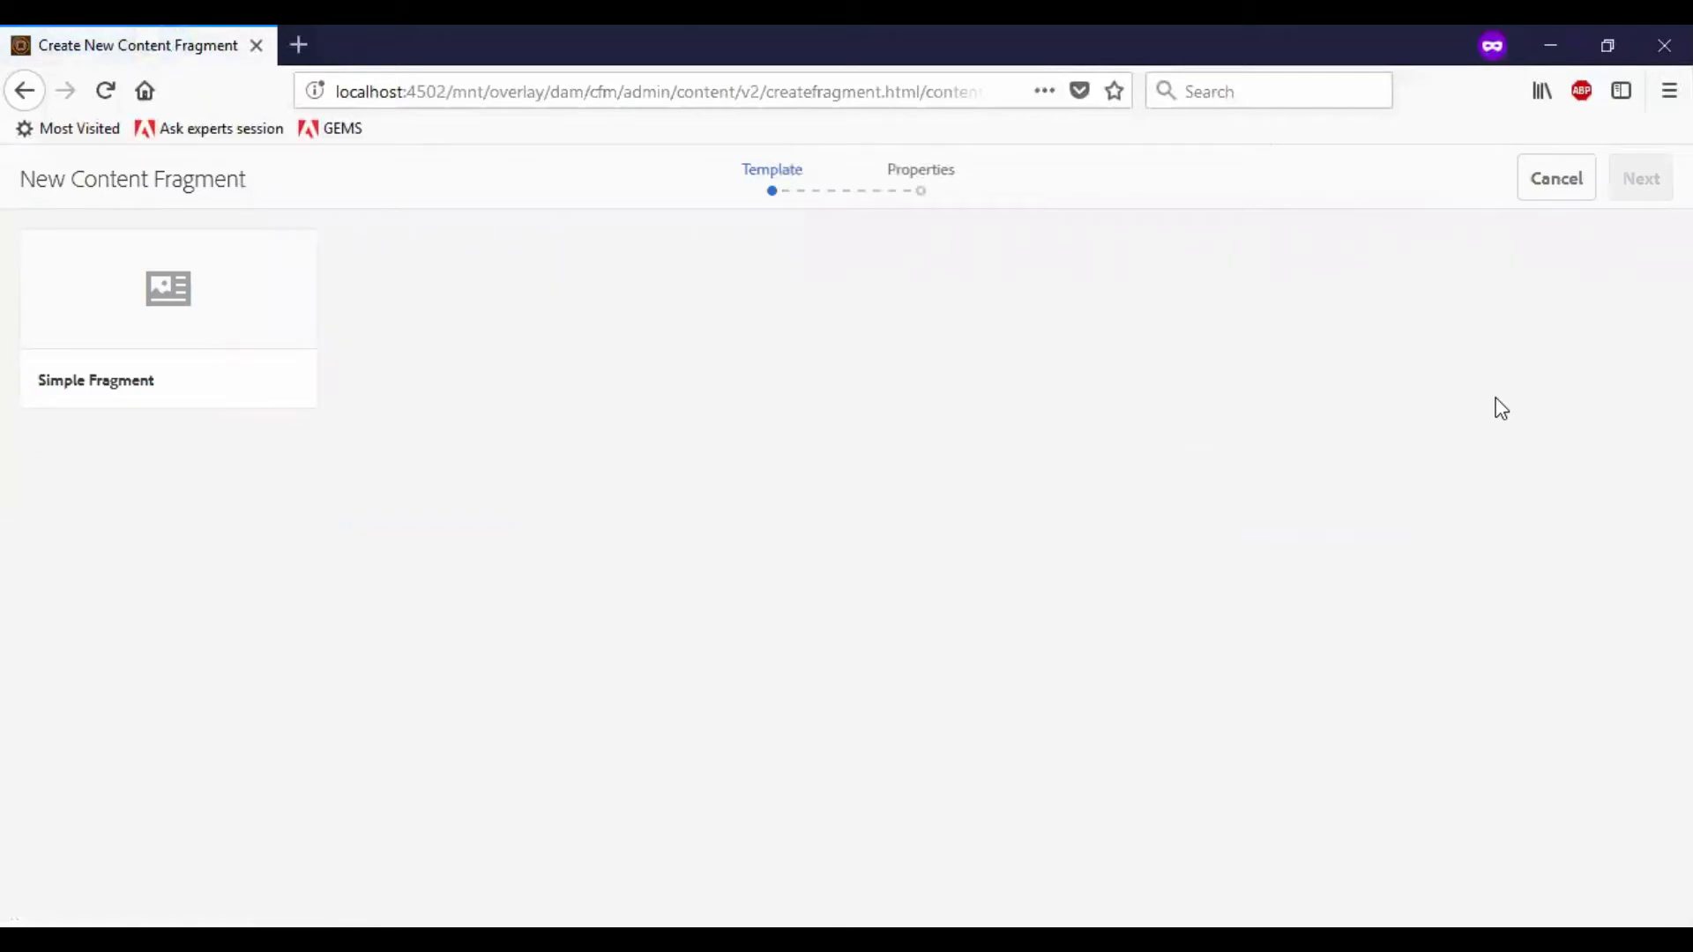
pyautogui.click(175, 336)
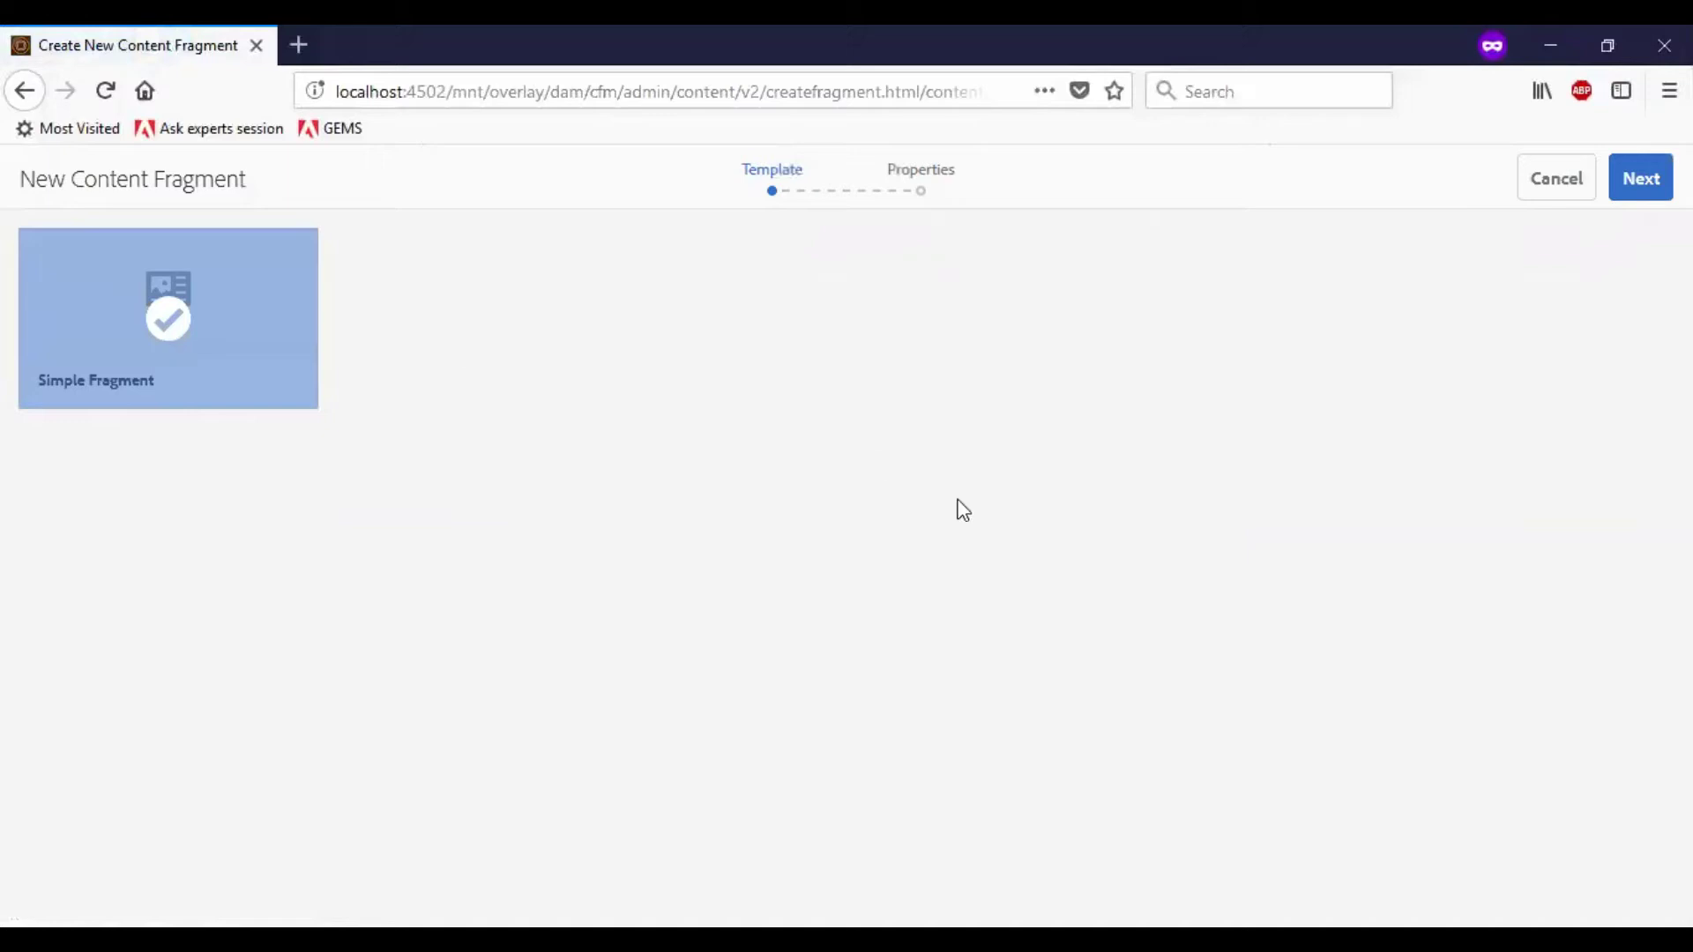
pyautogui.click(1651, 185)
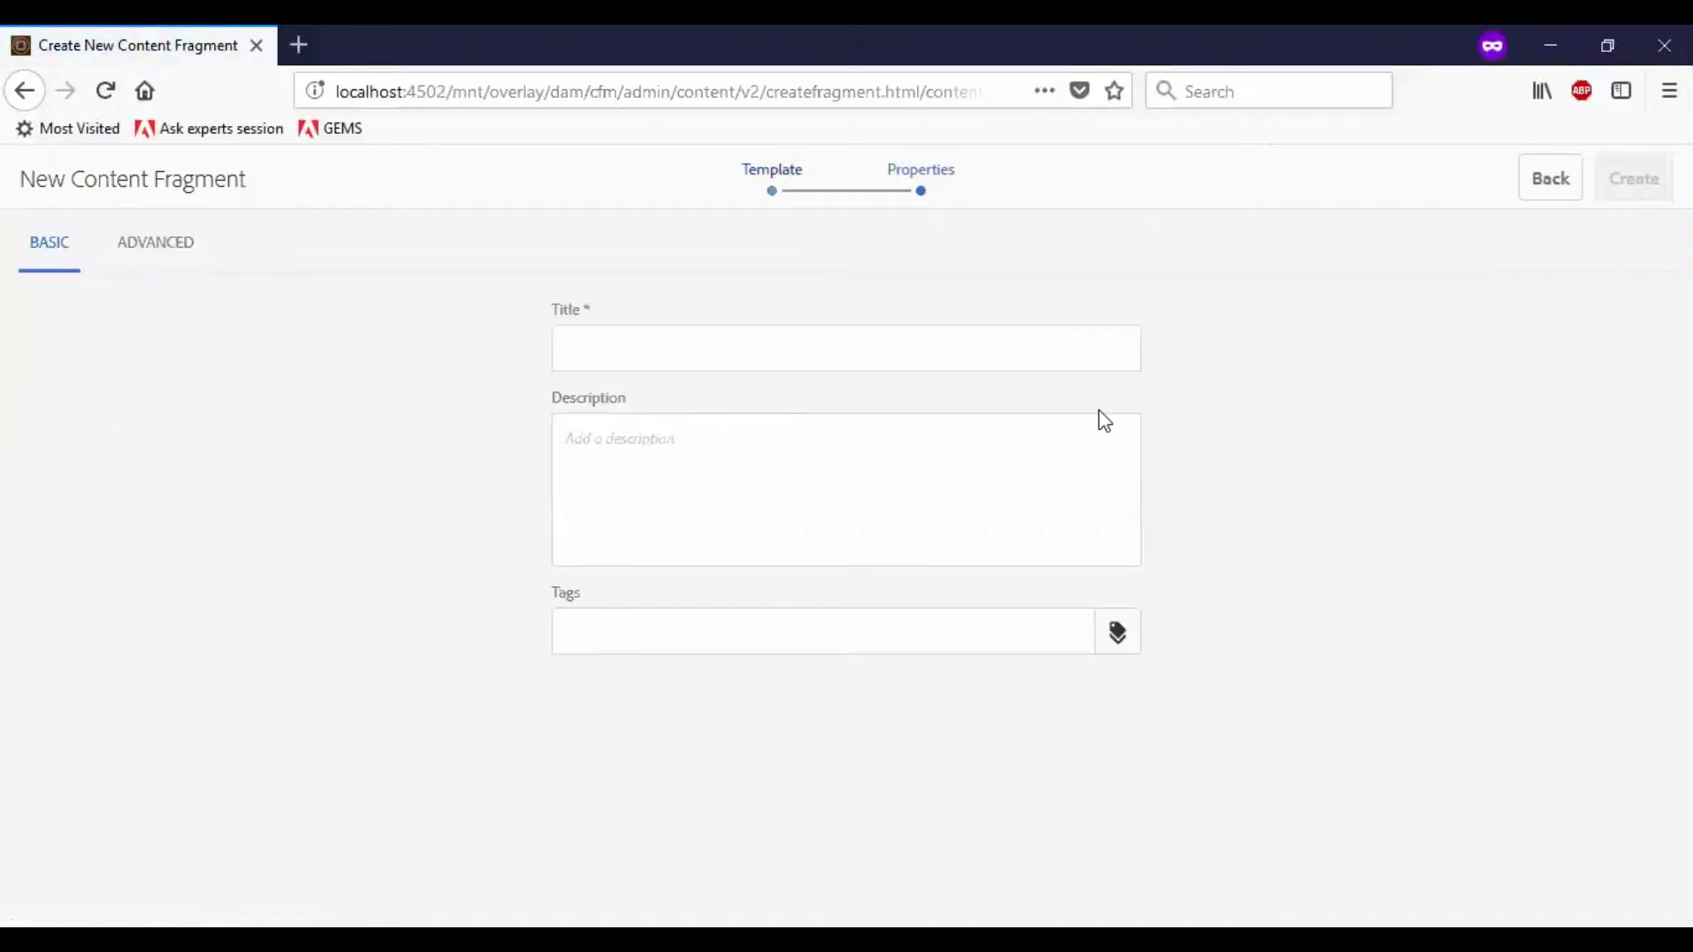
# Set the fragment's title to "SampleFragment" and its description to "This is my sample fragment"
pyautogui.click(873, 348)
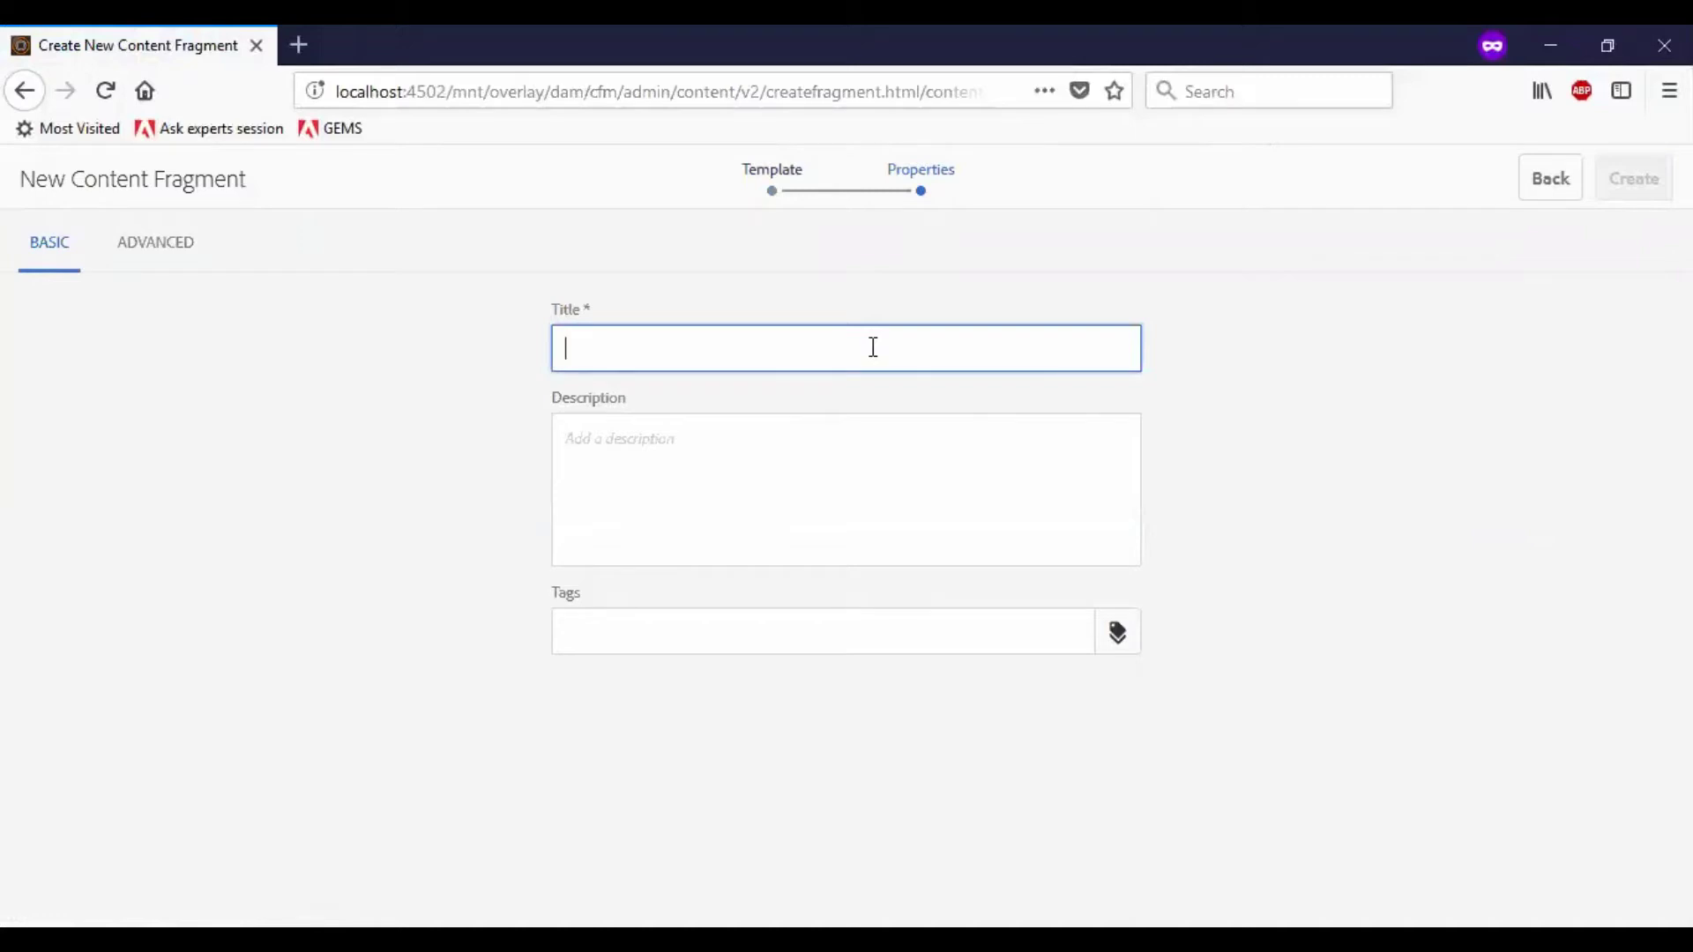
pyautogui.write('Sample')
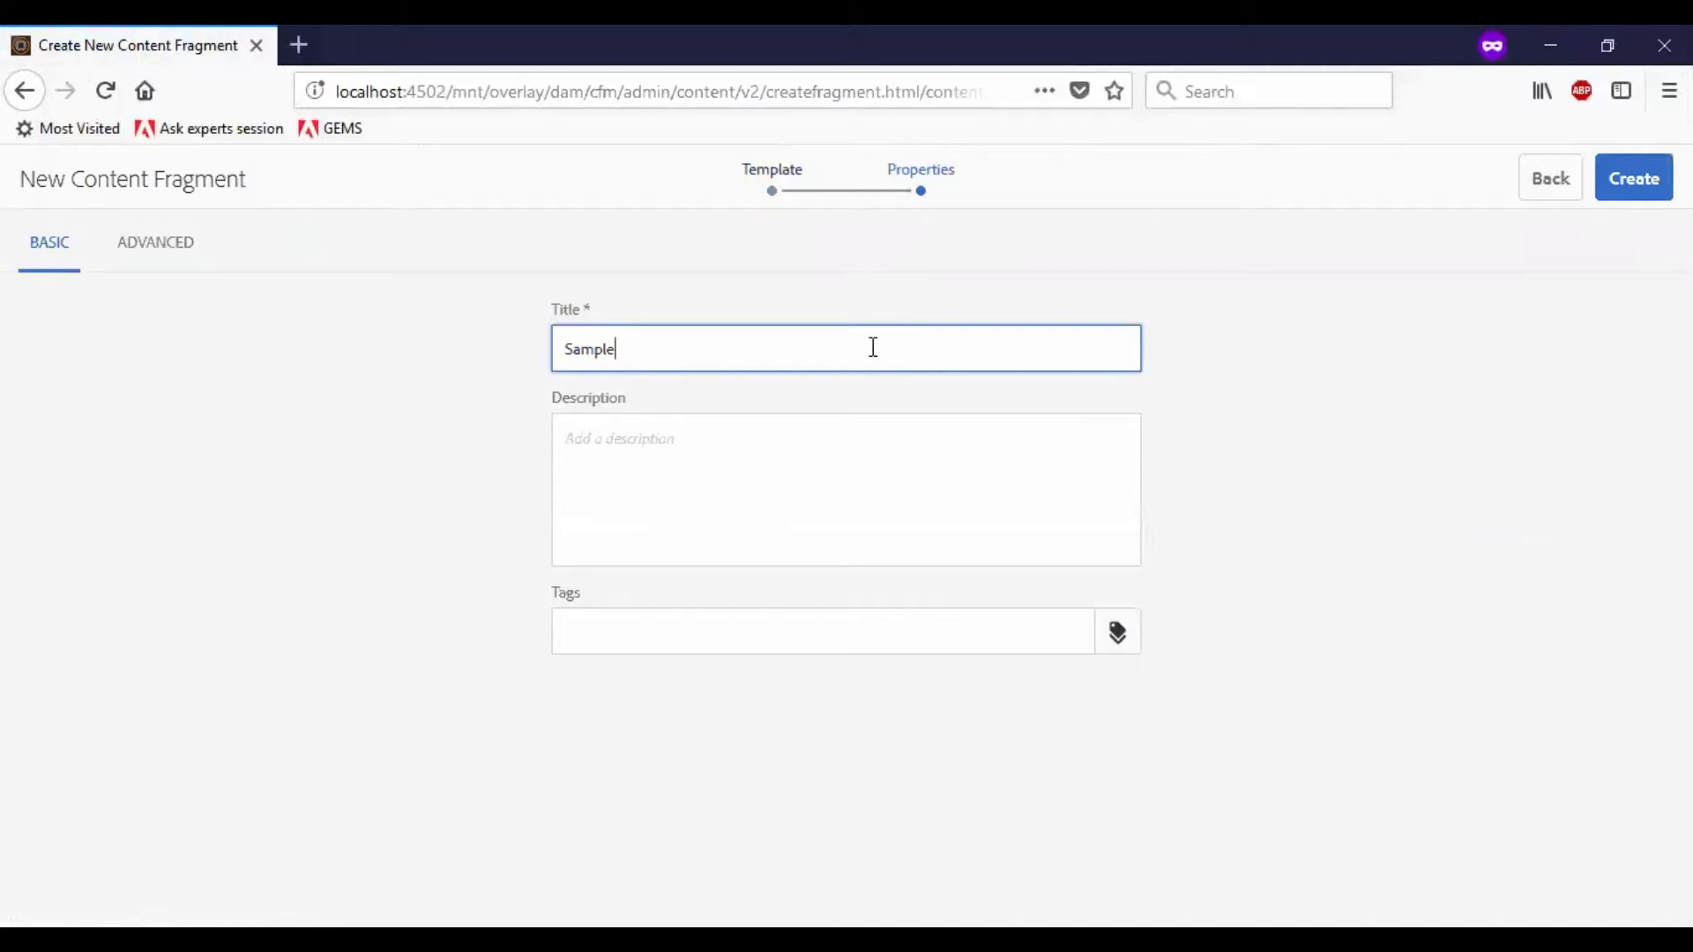
pyautogui.write('Fragment')
pyautogui.click(640, 445)
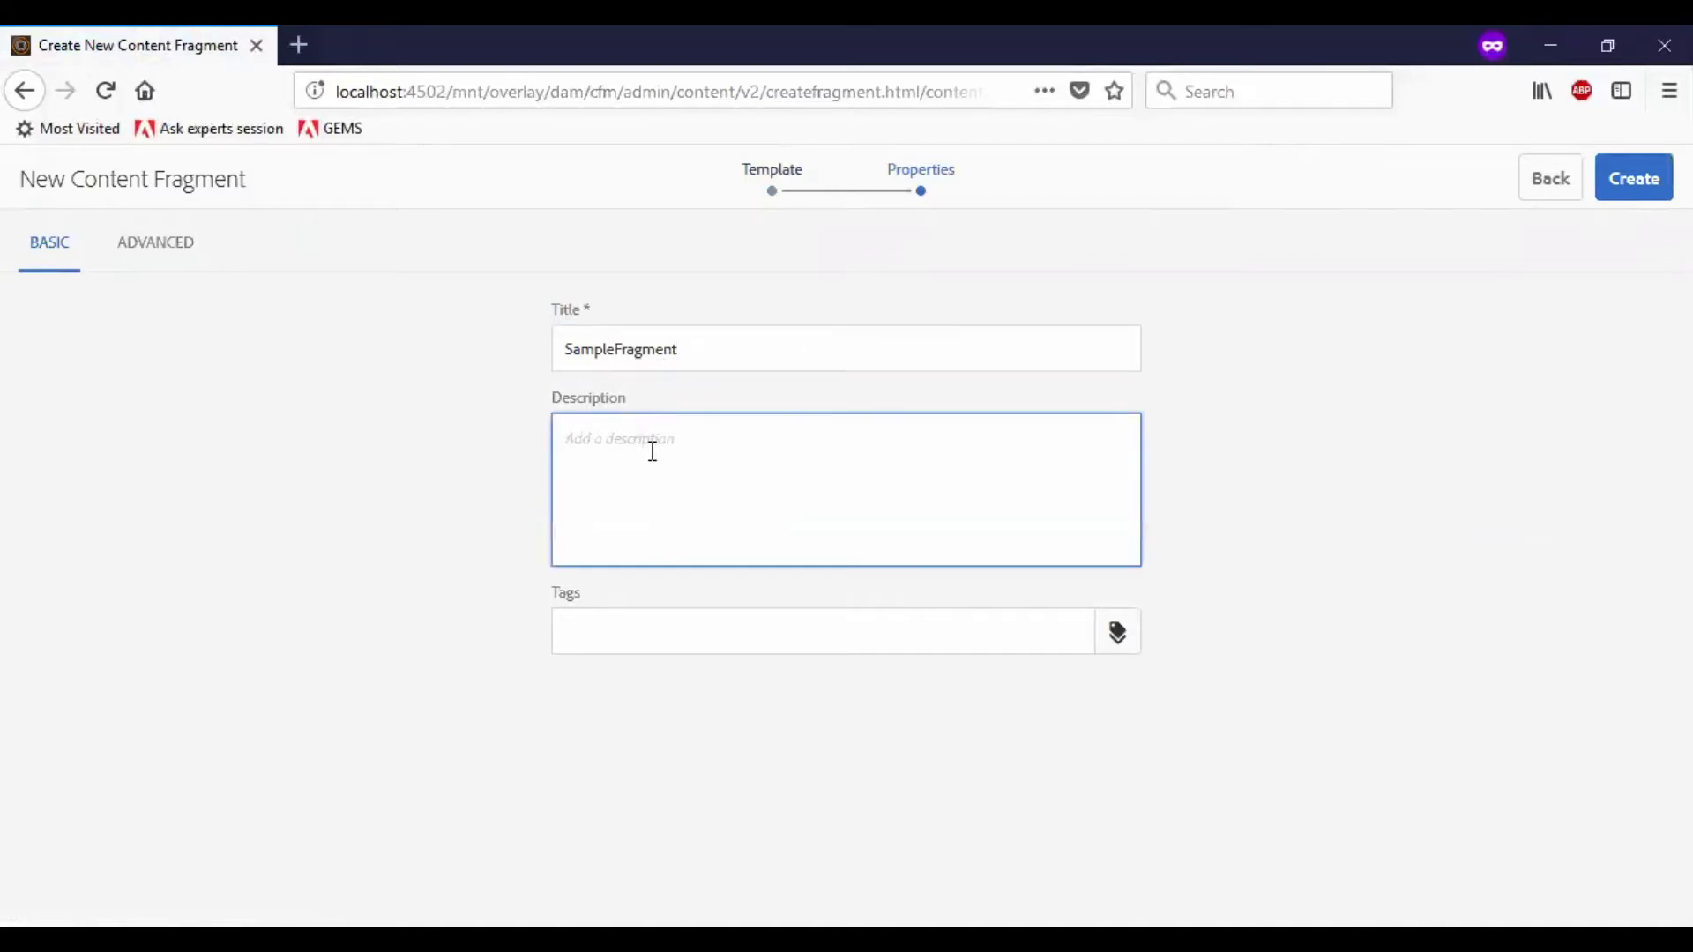
pyautogui.write('This is my sample fragment')
pyautogui.click(937, 626)
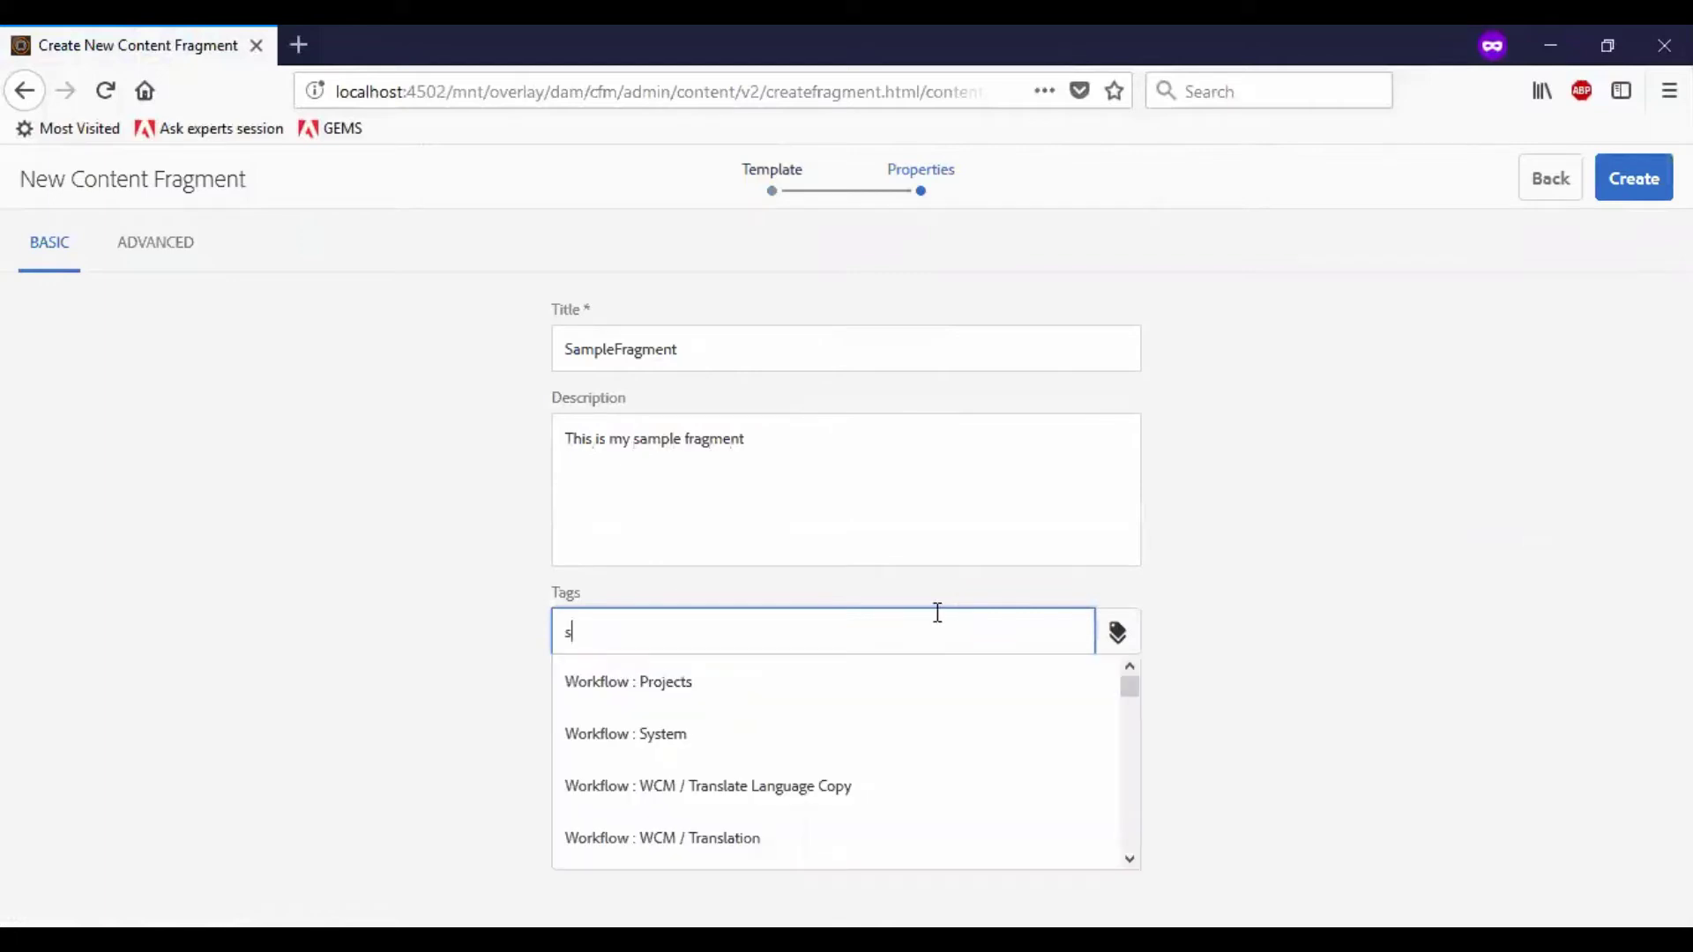
pyautogui.press('Up')
pyautogui.write('s')
pyautogui.press('BackSpace')
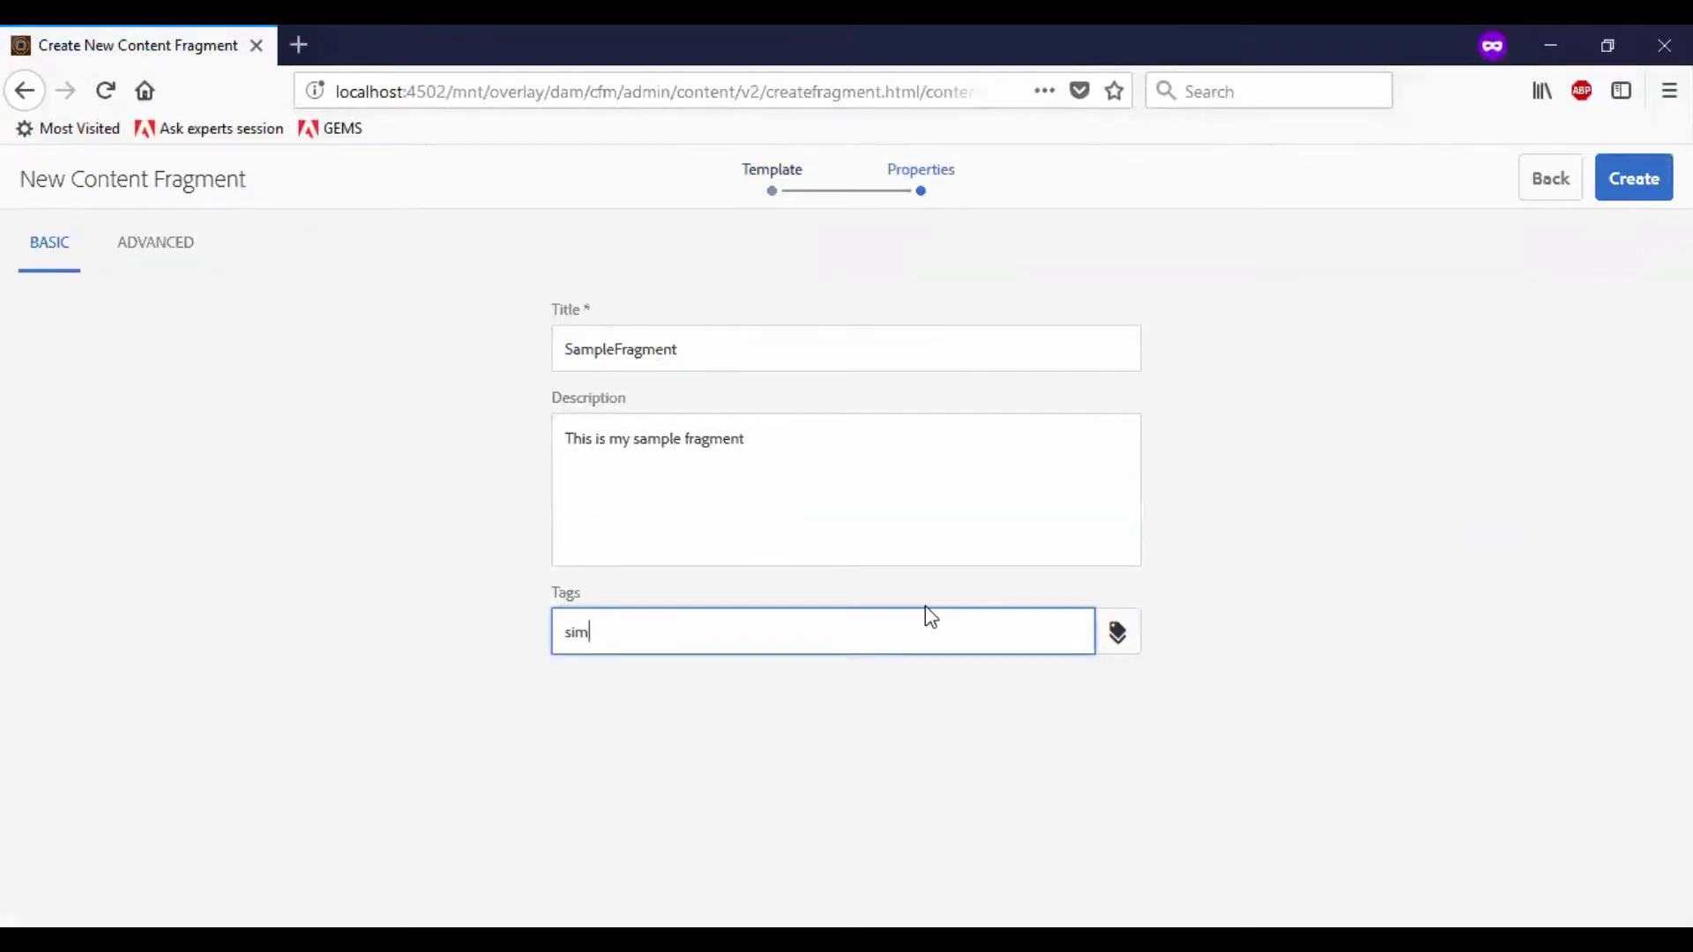
pyautogui.press('BackSpace')
# Assign the Standard Tags tag to the new fragment from the tag browser
pyautogui.click(1118, 632)
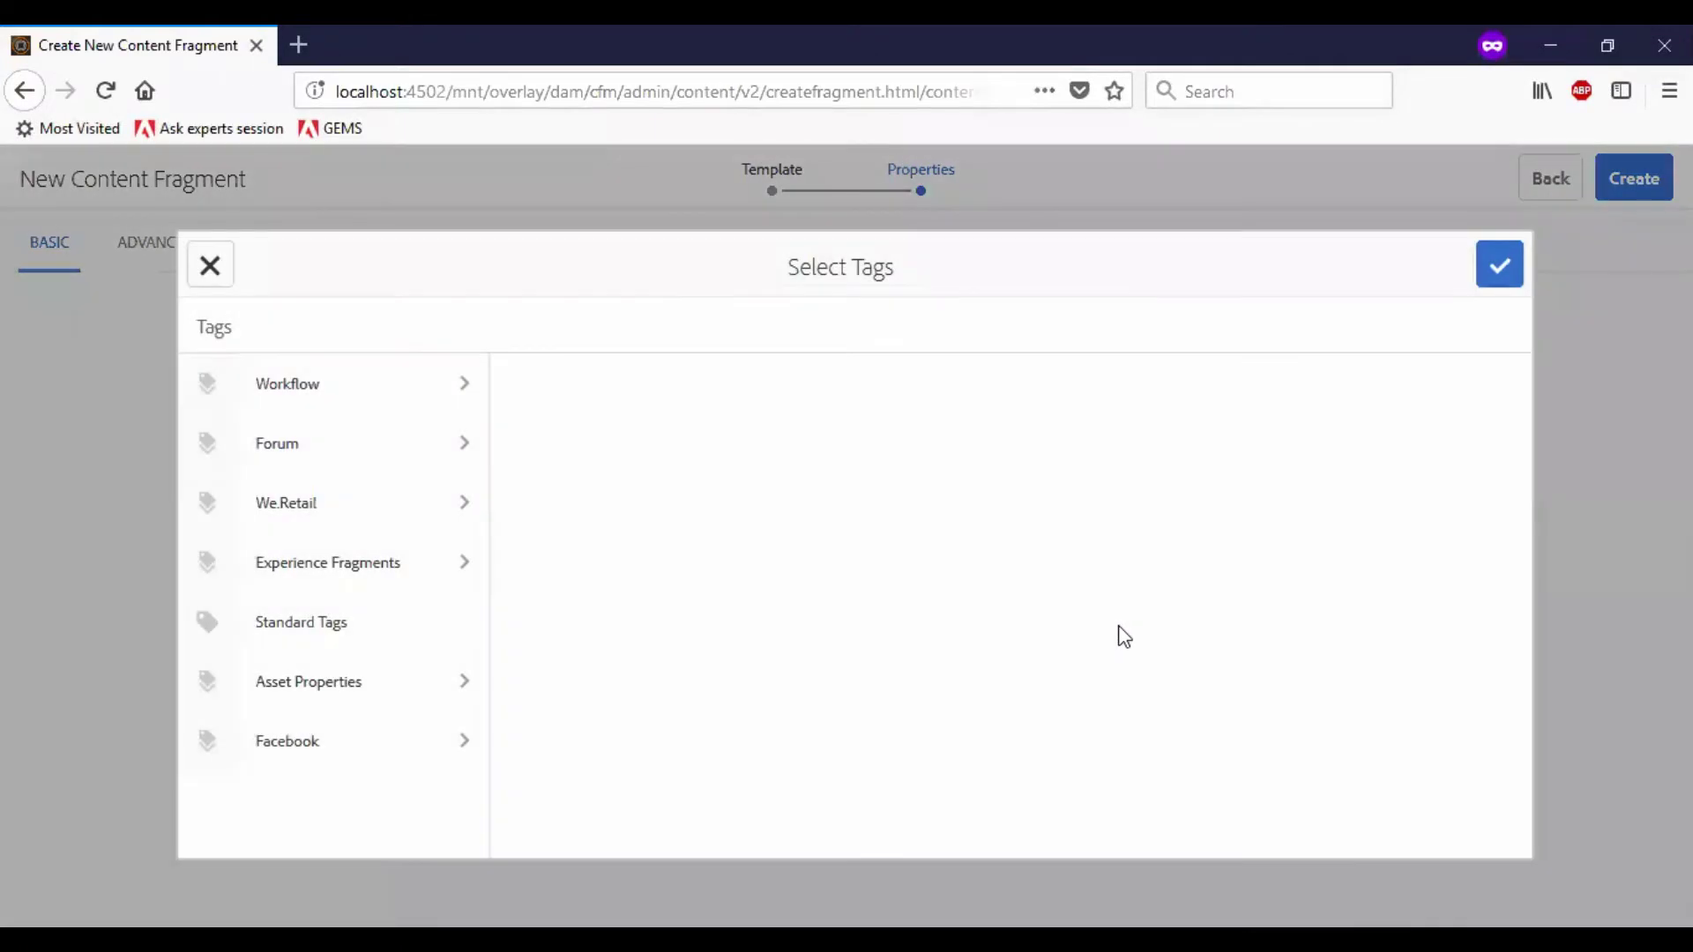
pyautogui.click(367, 640)
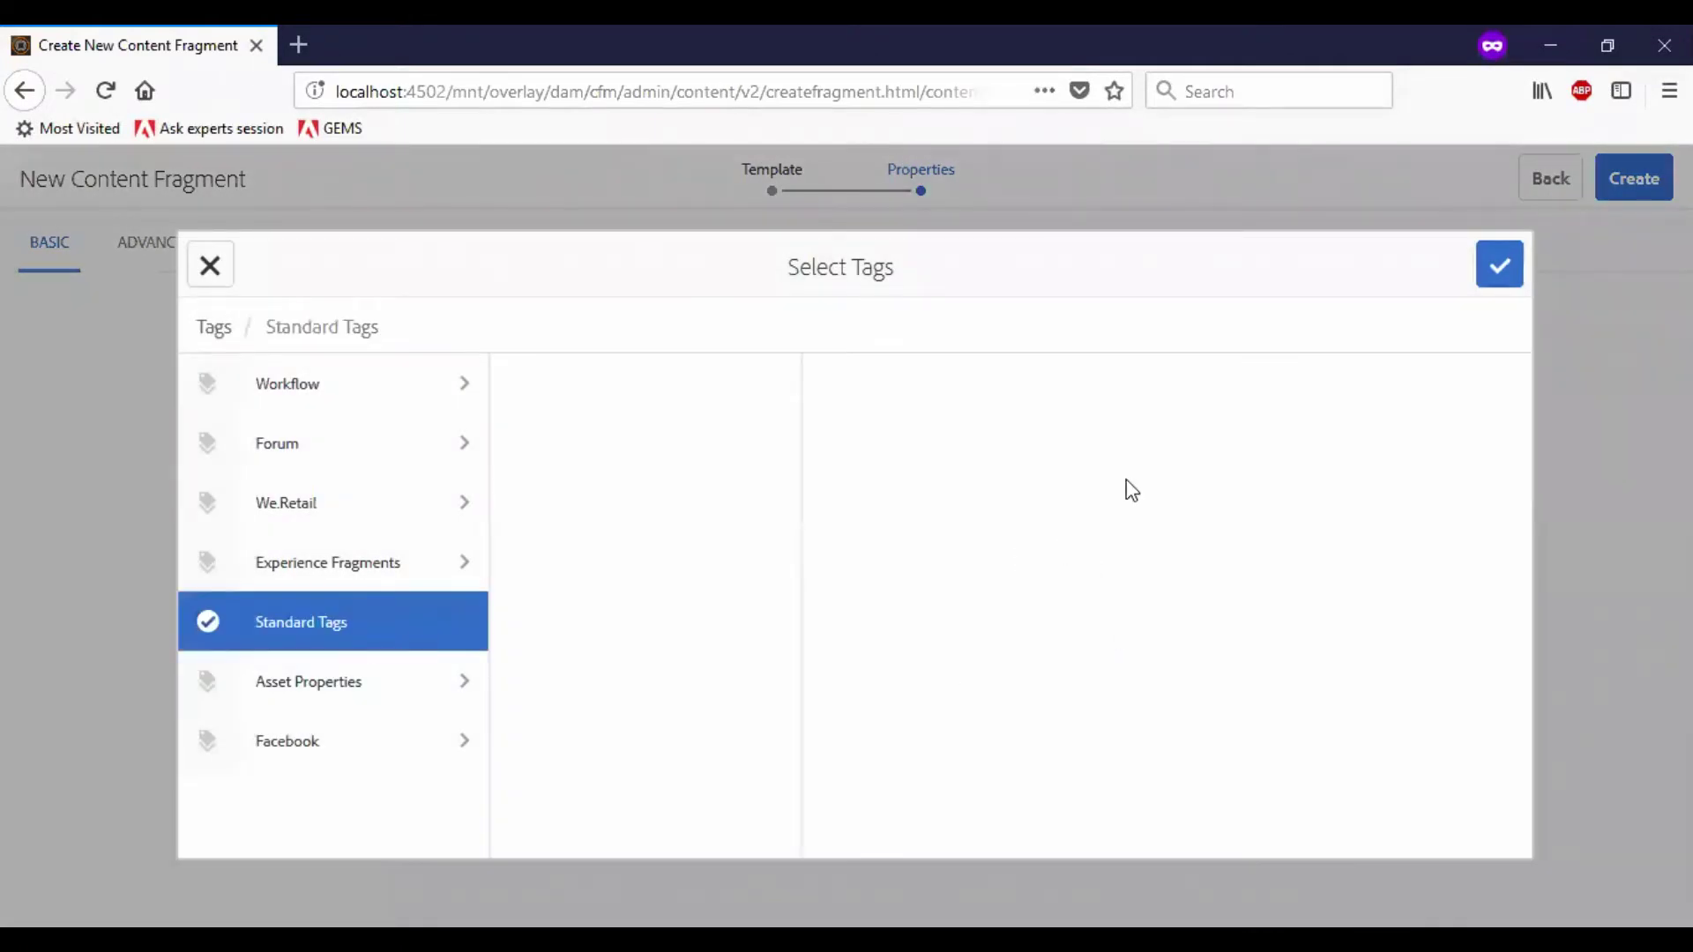
pyautogui.click(1501, 275)
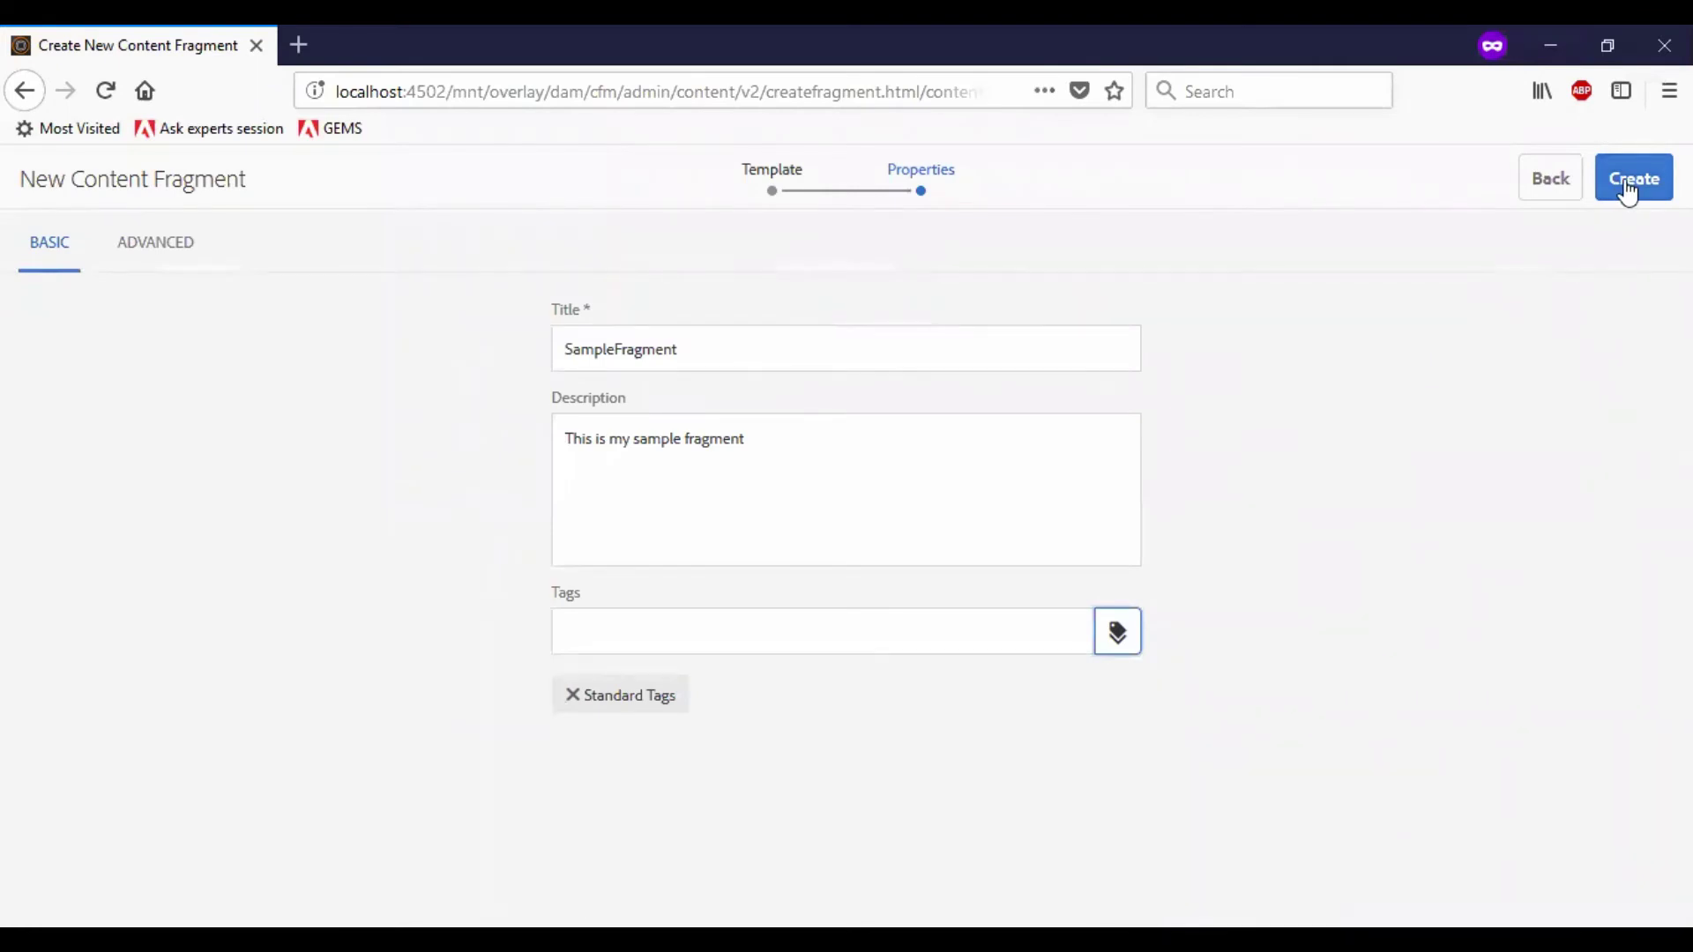
# Check the fragment's name in the advanced properties, then create the fragment and open it for editing
pyautogui.click(158, 265)
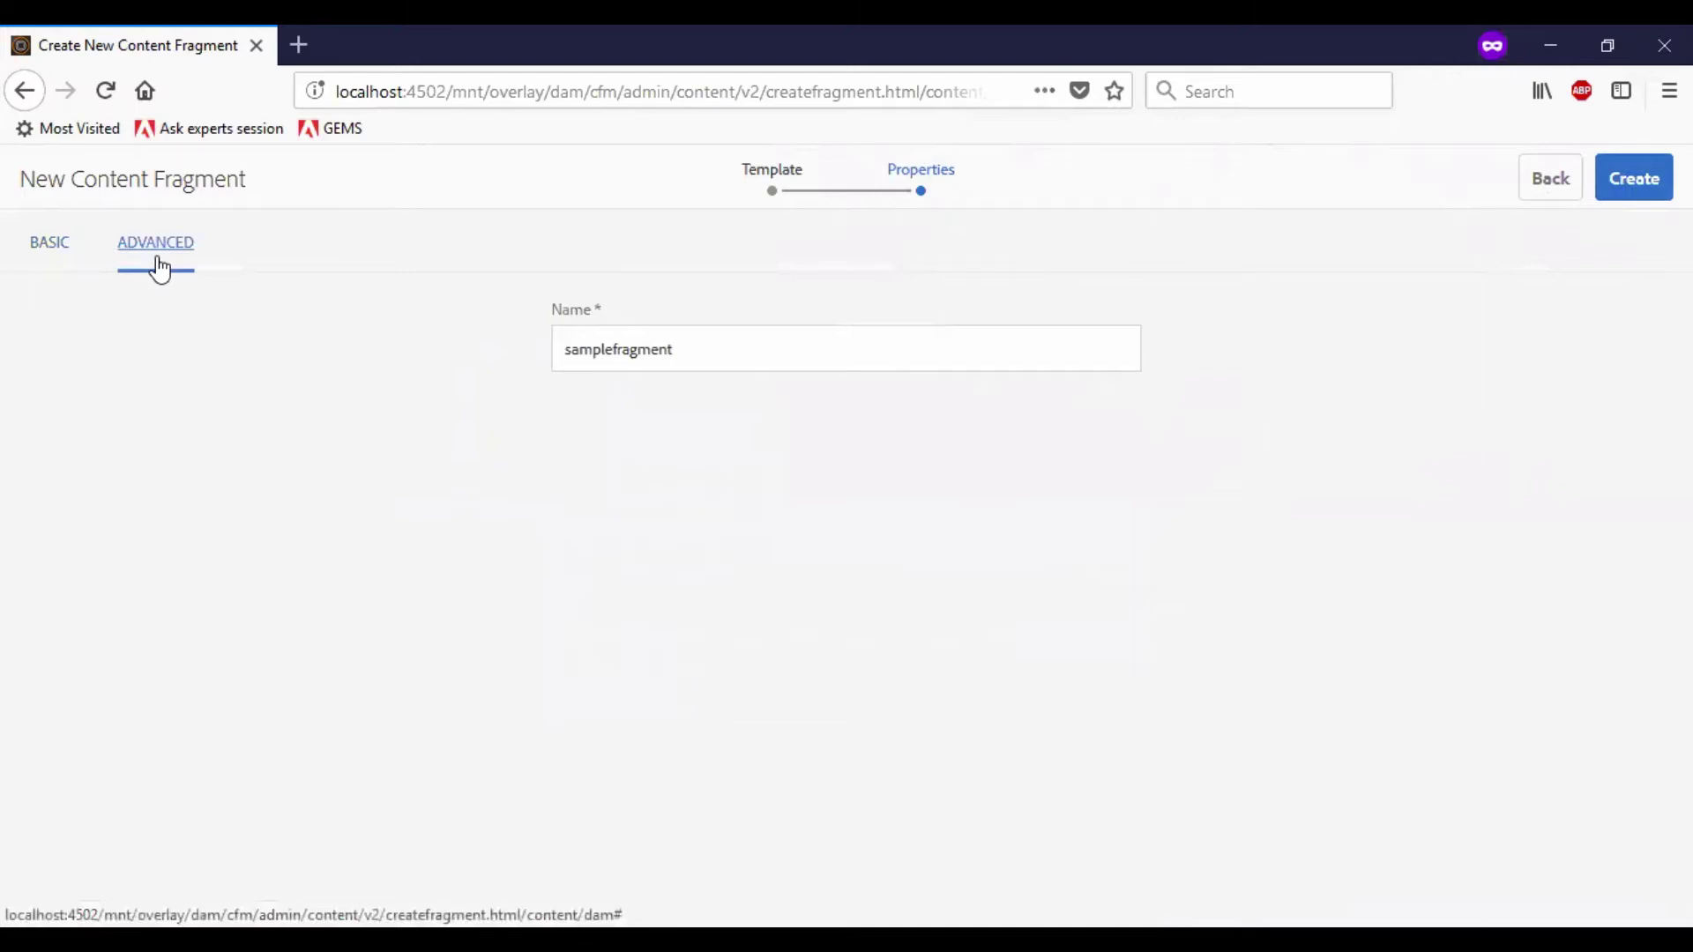
pyautogui.click(615, 355)
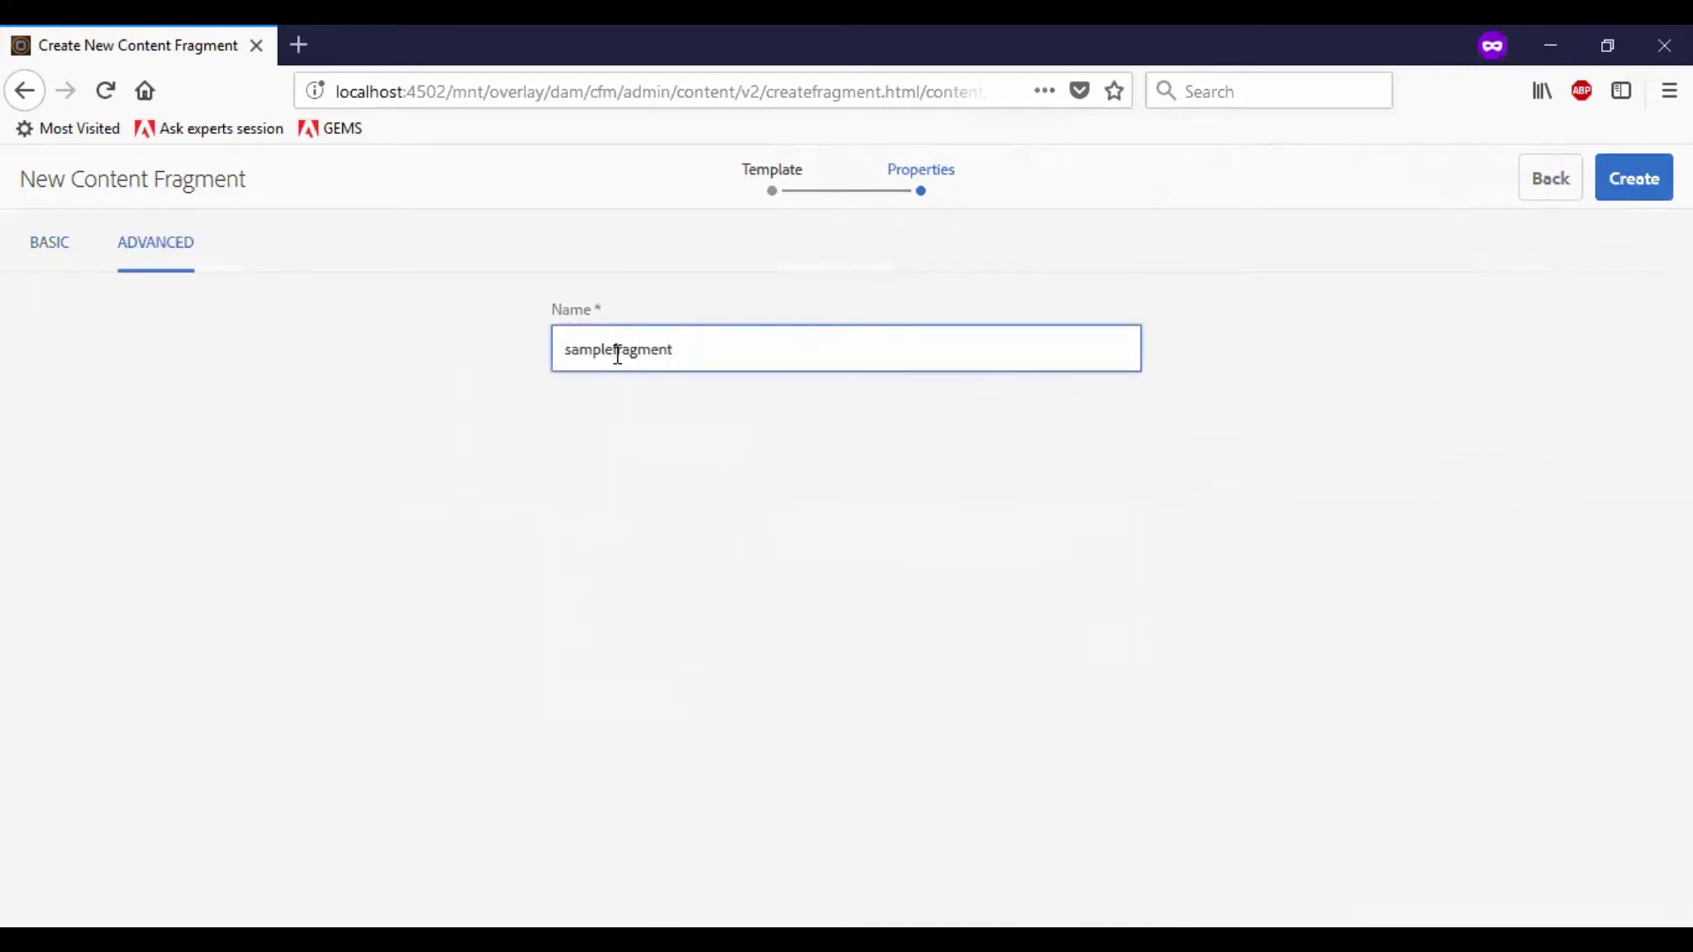
pyautogui.click(1639, 177)
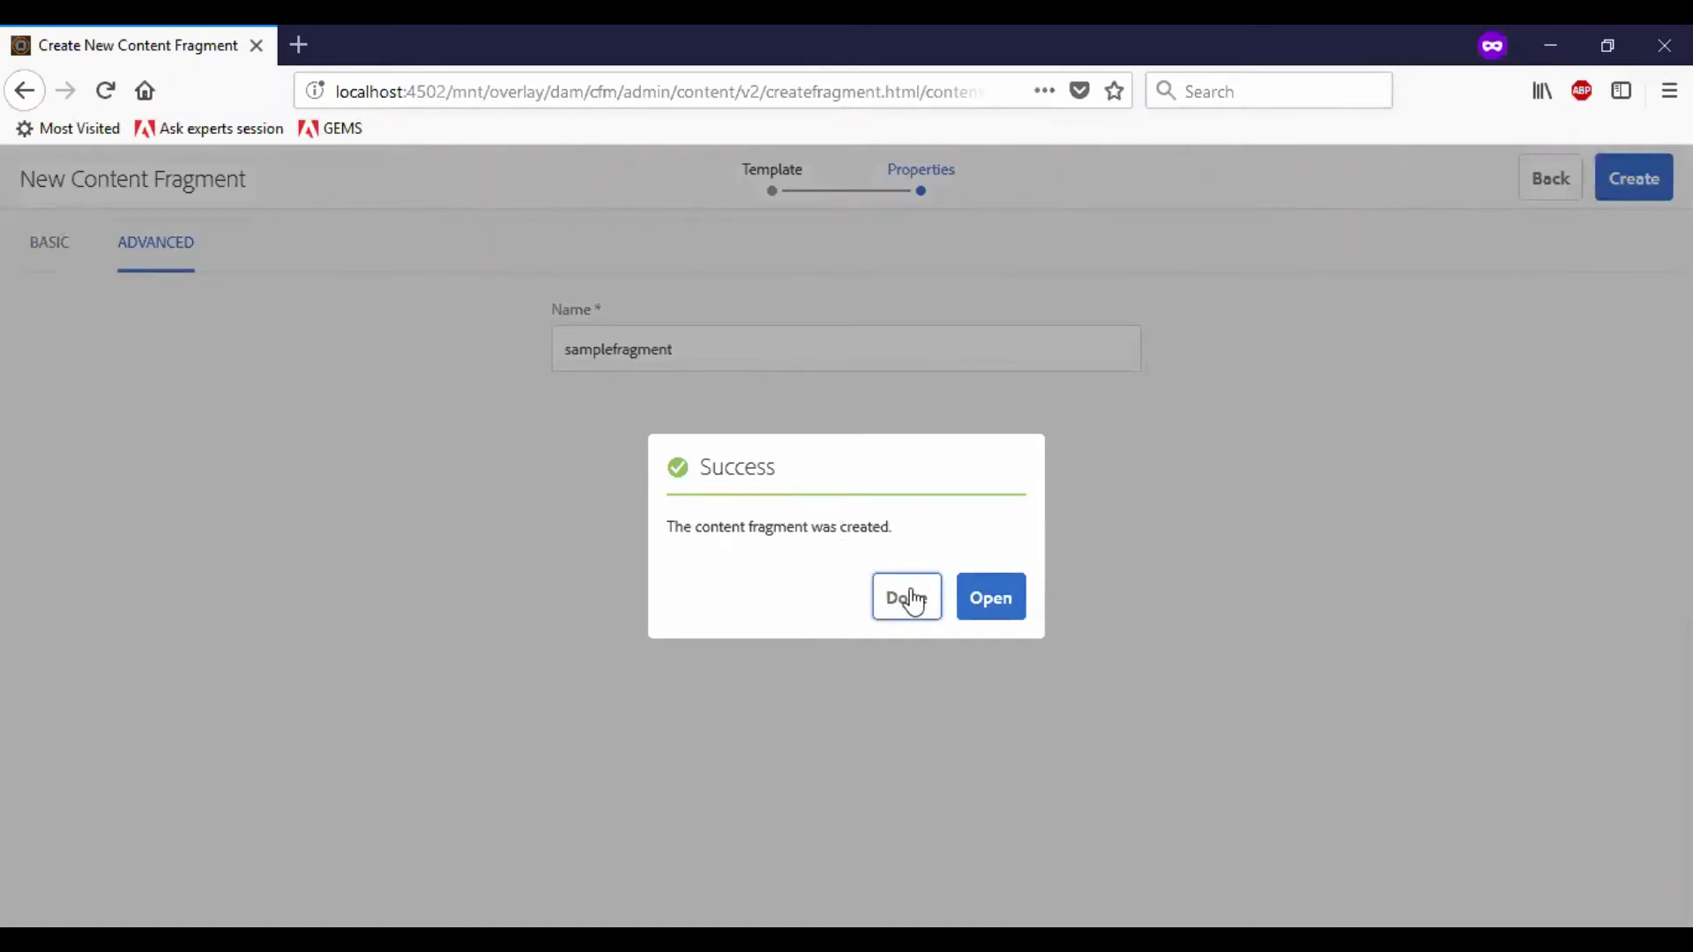
pyautogui.click(985, 606)
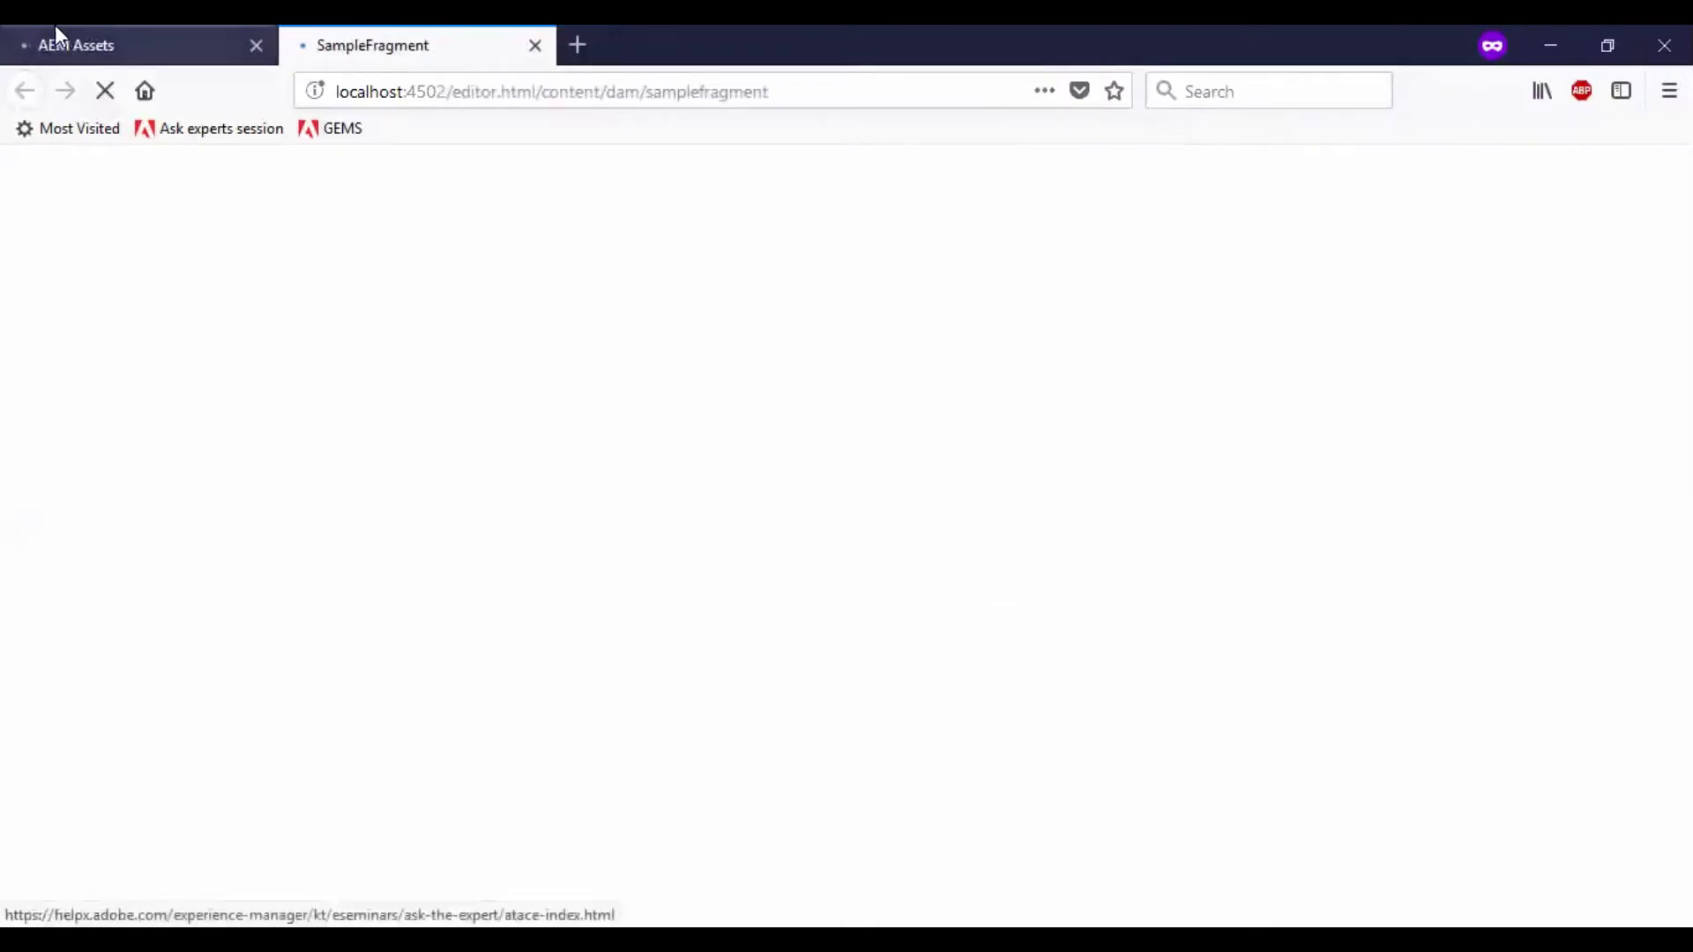
# Locate SampleFragment in the Assets listing, select it and view the actions available for it, including the additional ones
pyautogui.click(177, 42)
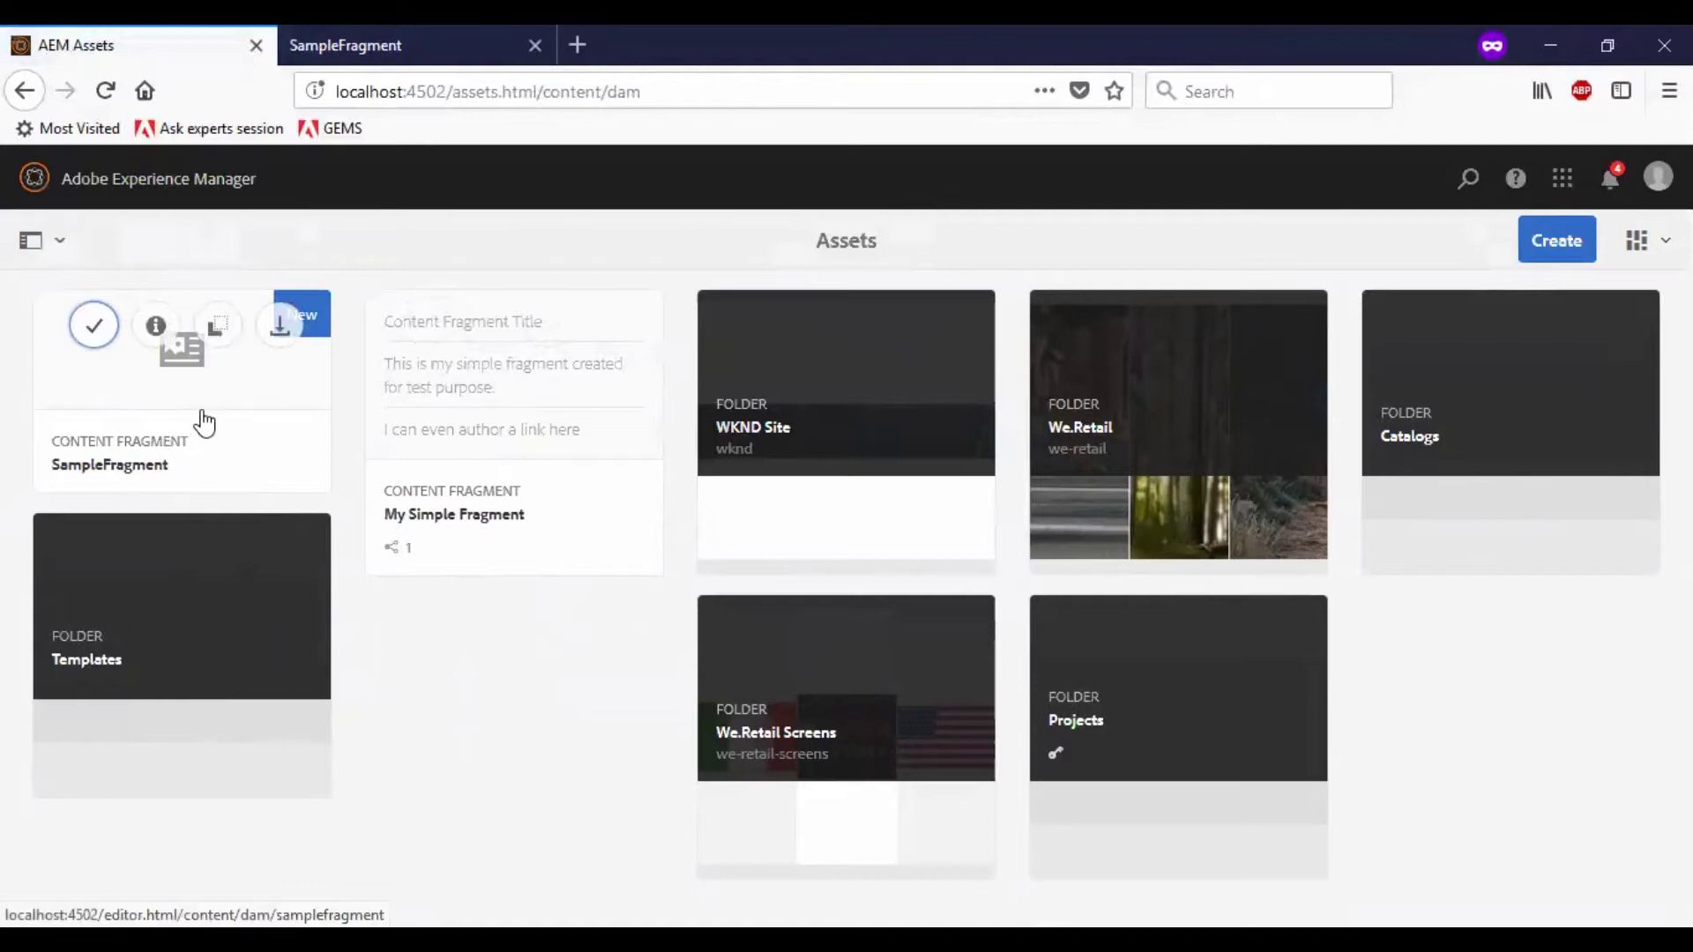
pyautogui.click(344, 30)
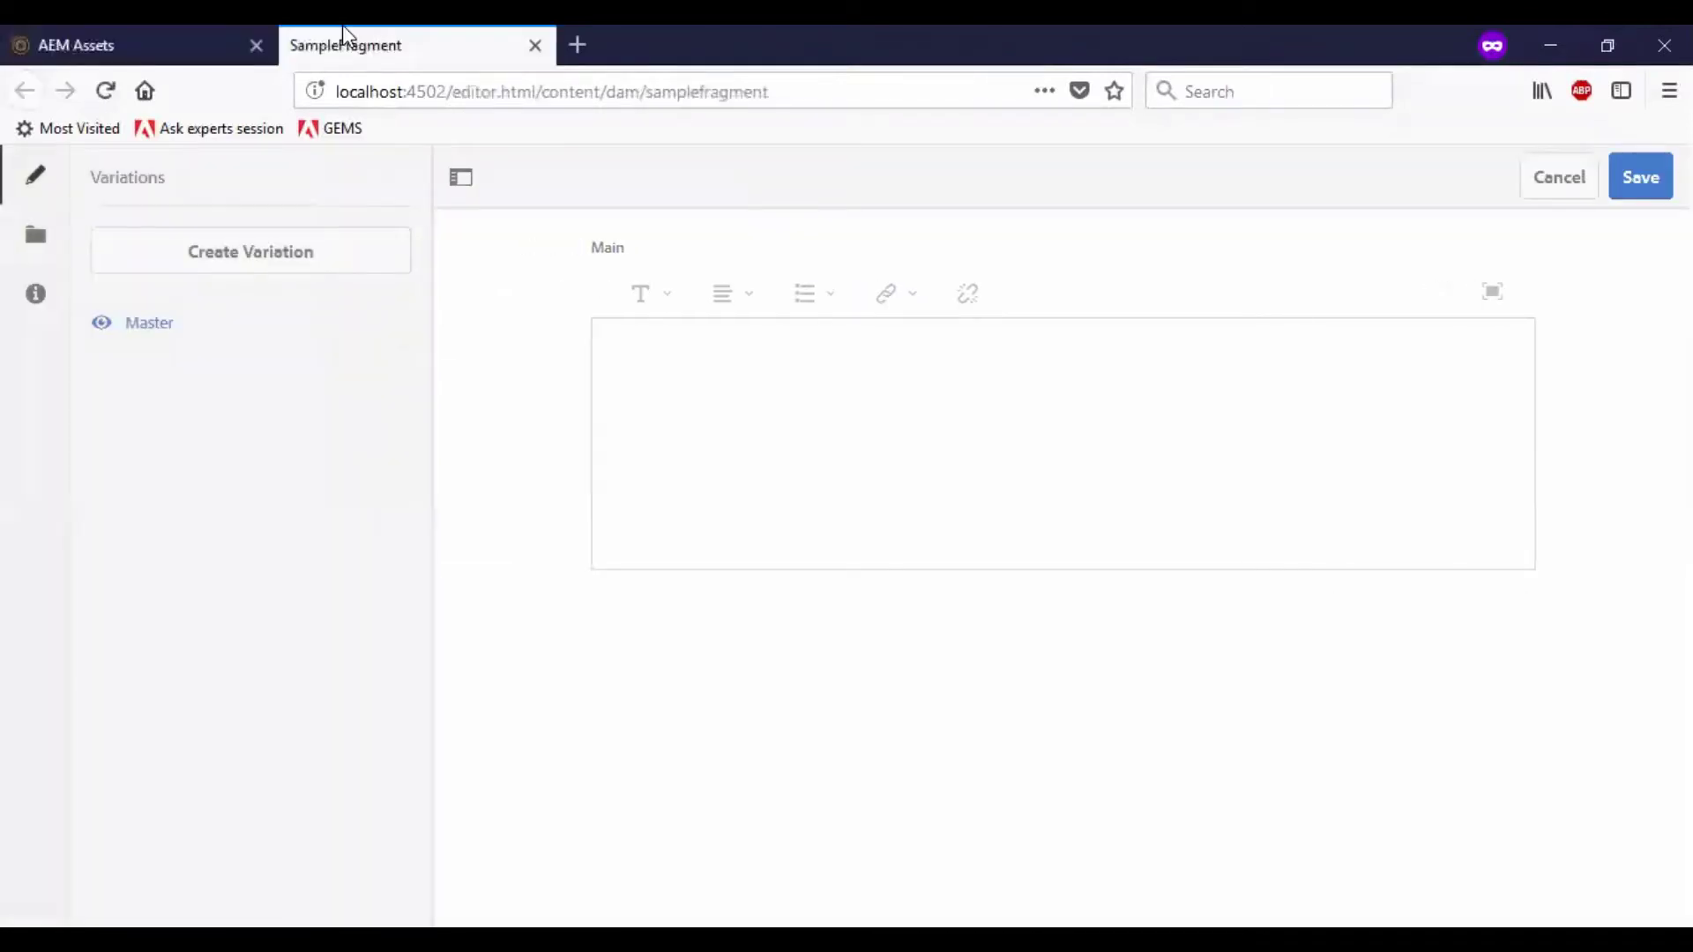
pyautogui.click(171, 36)
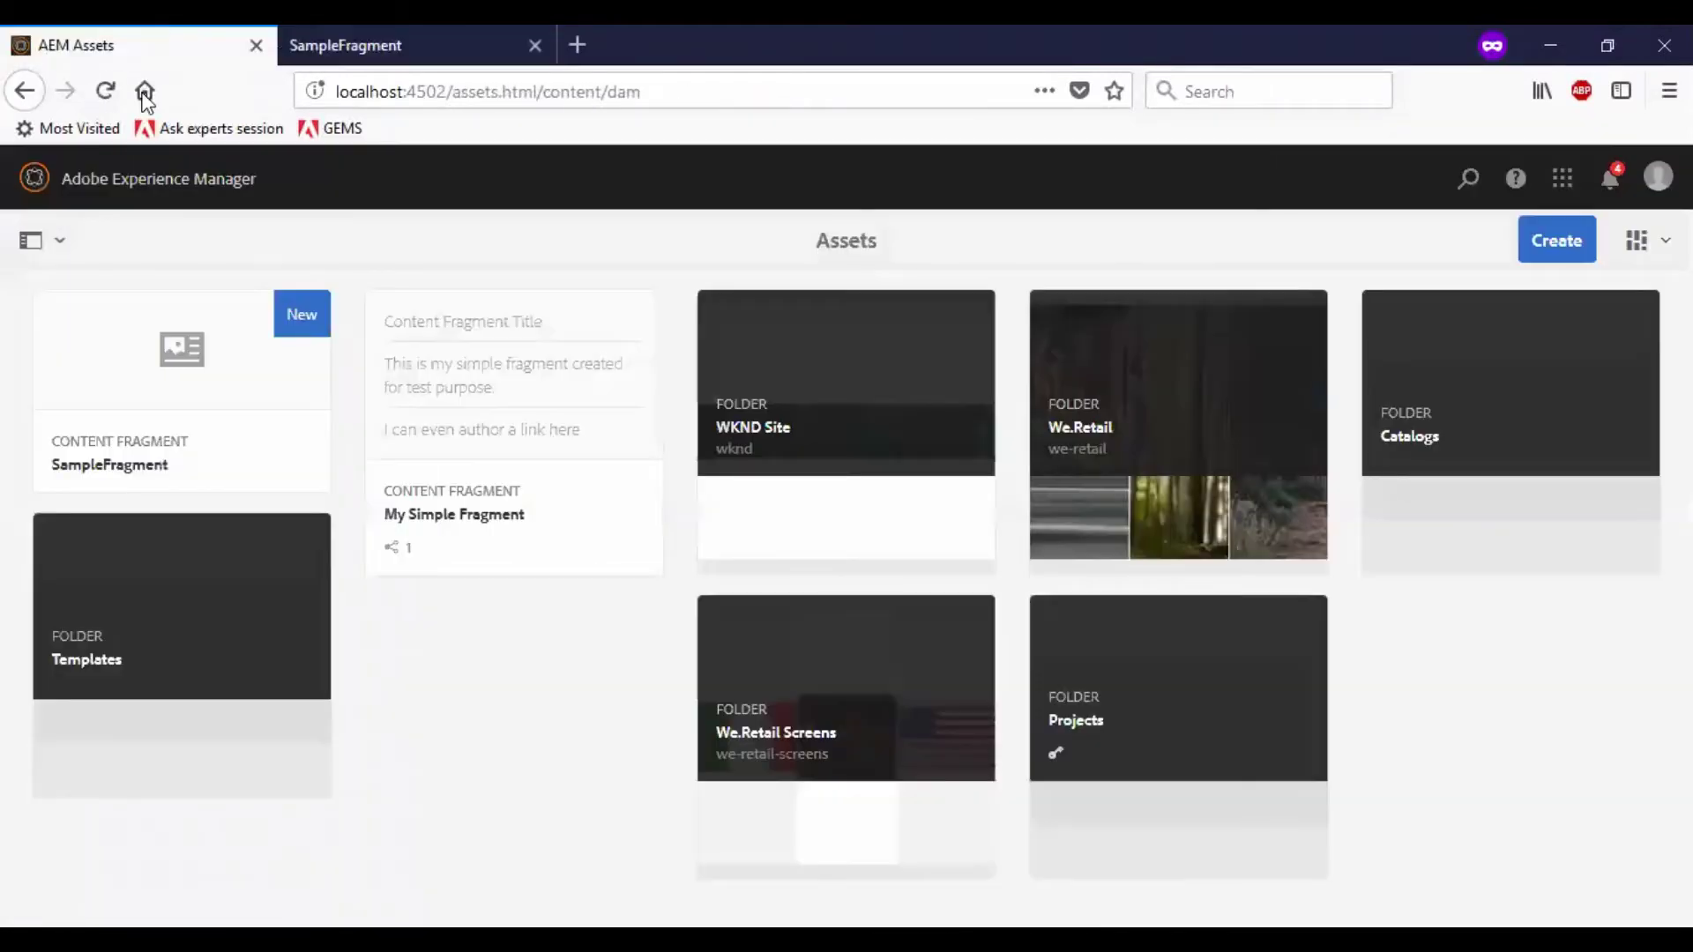
pyautogui.moveTo(95, 357)
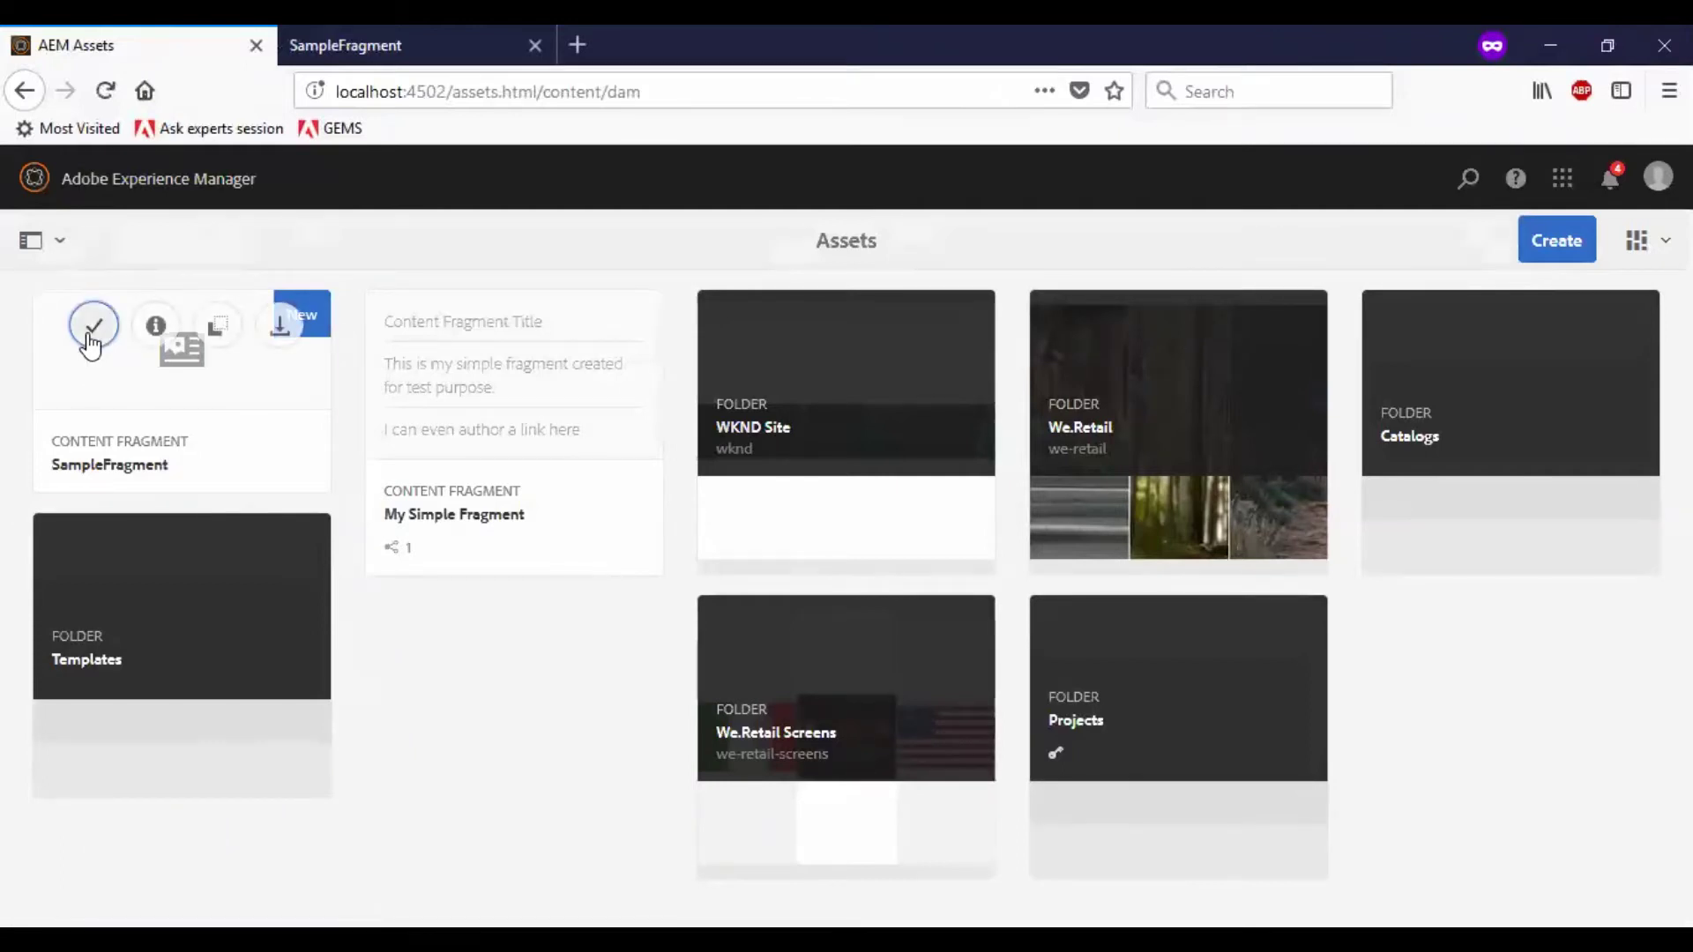
pyautogui.click(92, 340)
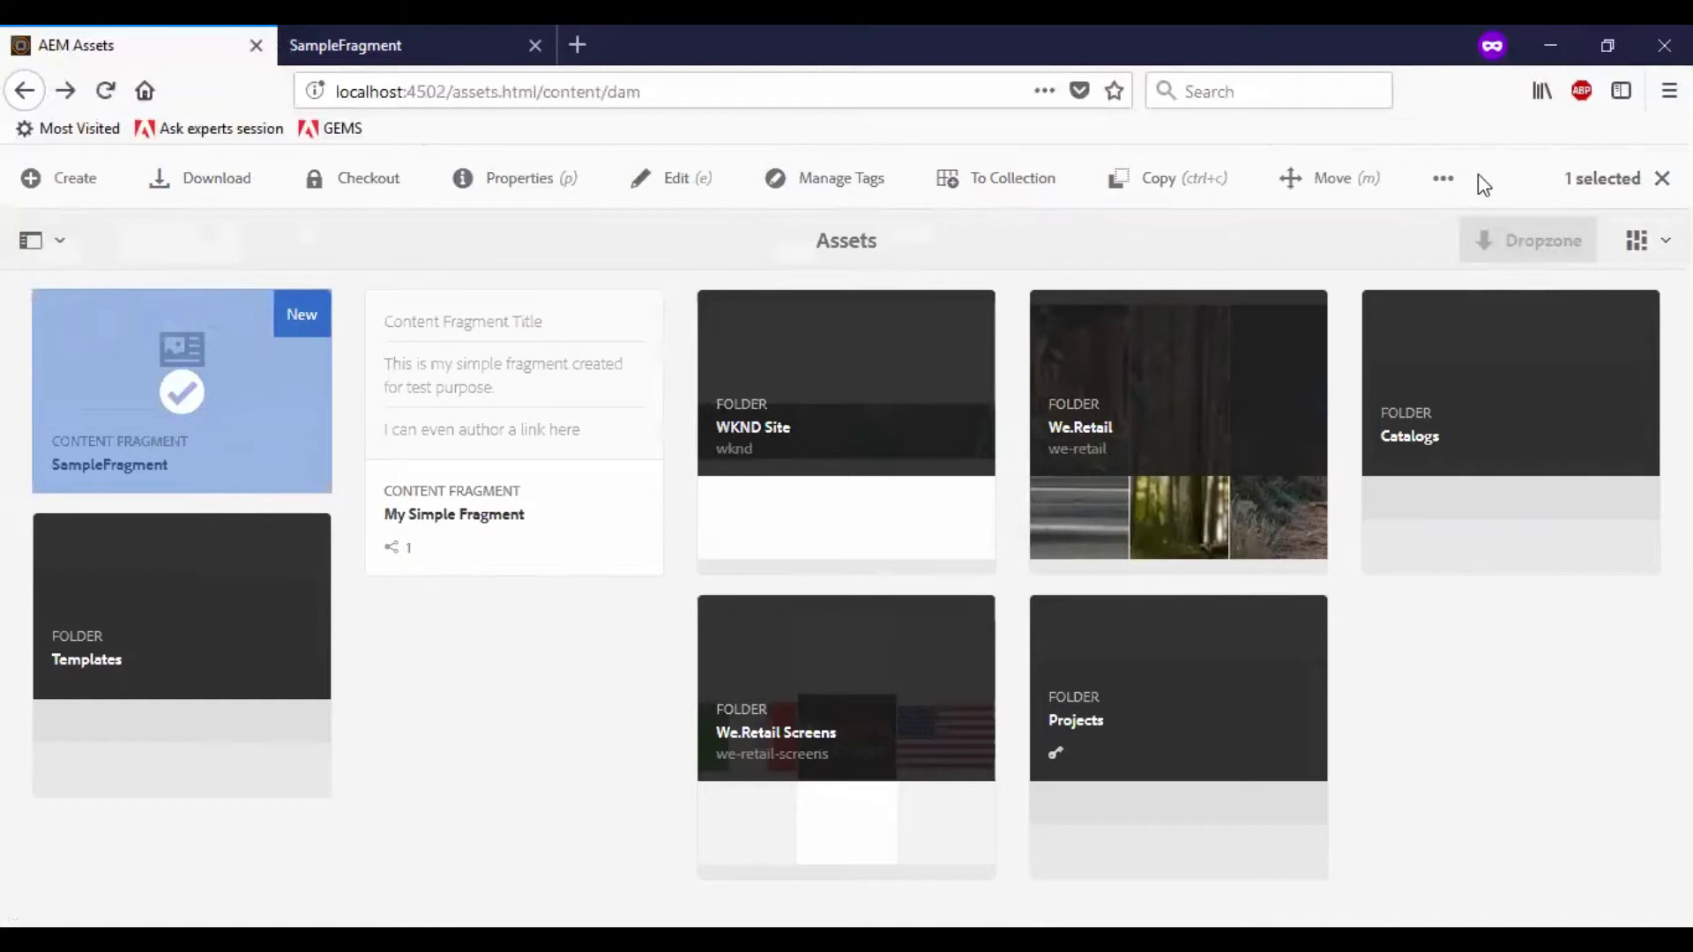
pyautogui.click(1443, 180)
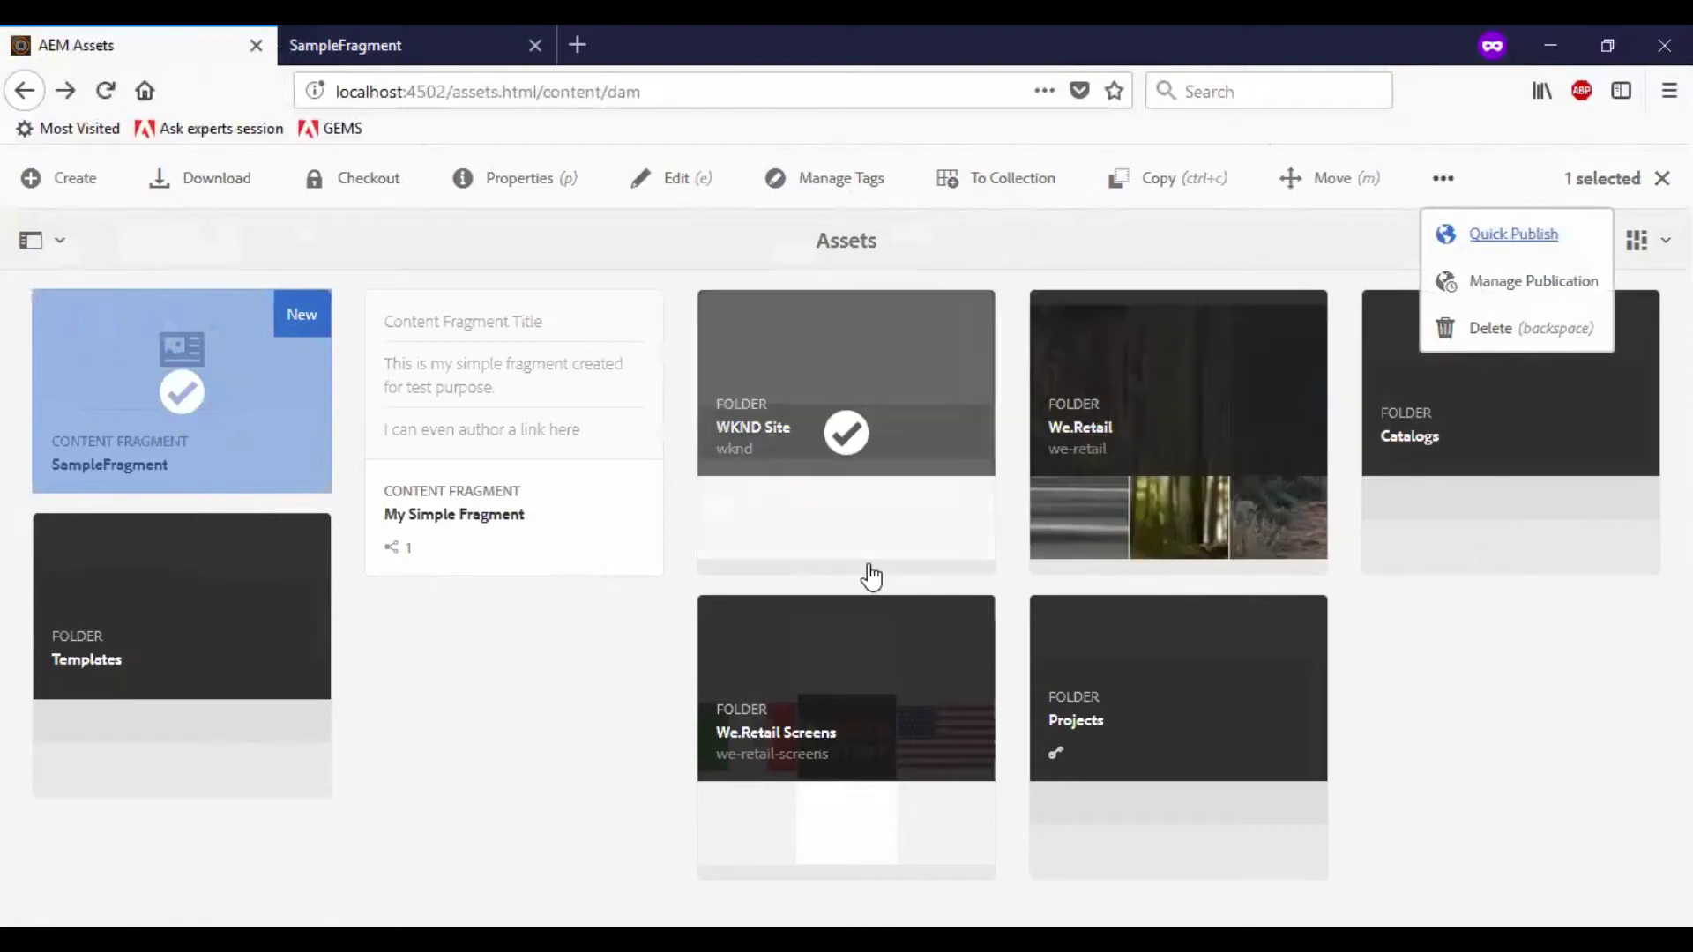
# In the SampleFragment editor, enter "This is a sample content fragment fr my demo." as the first paragraph of the Main text
pyautogui.click(449, 35)
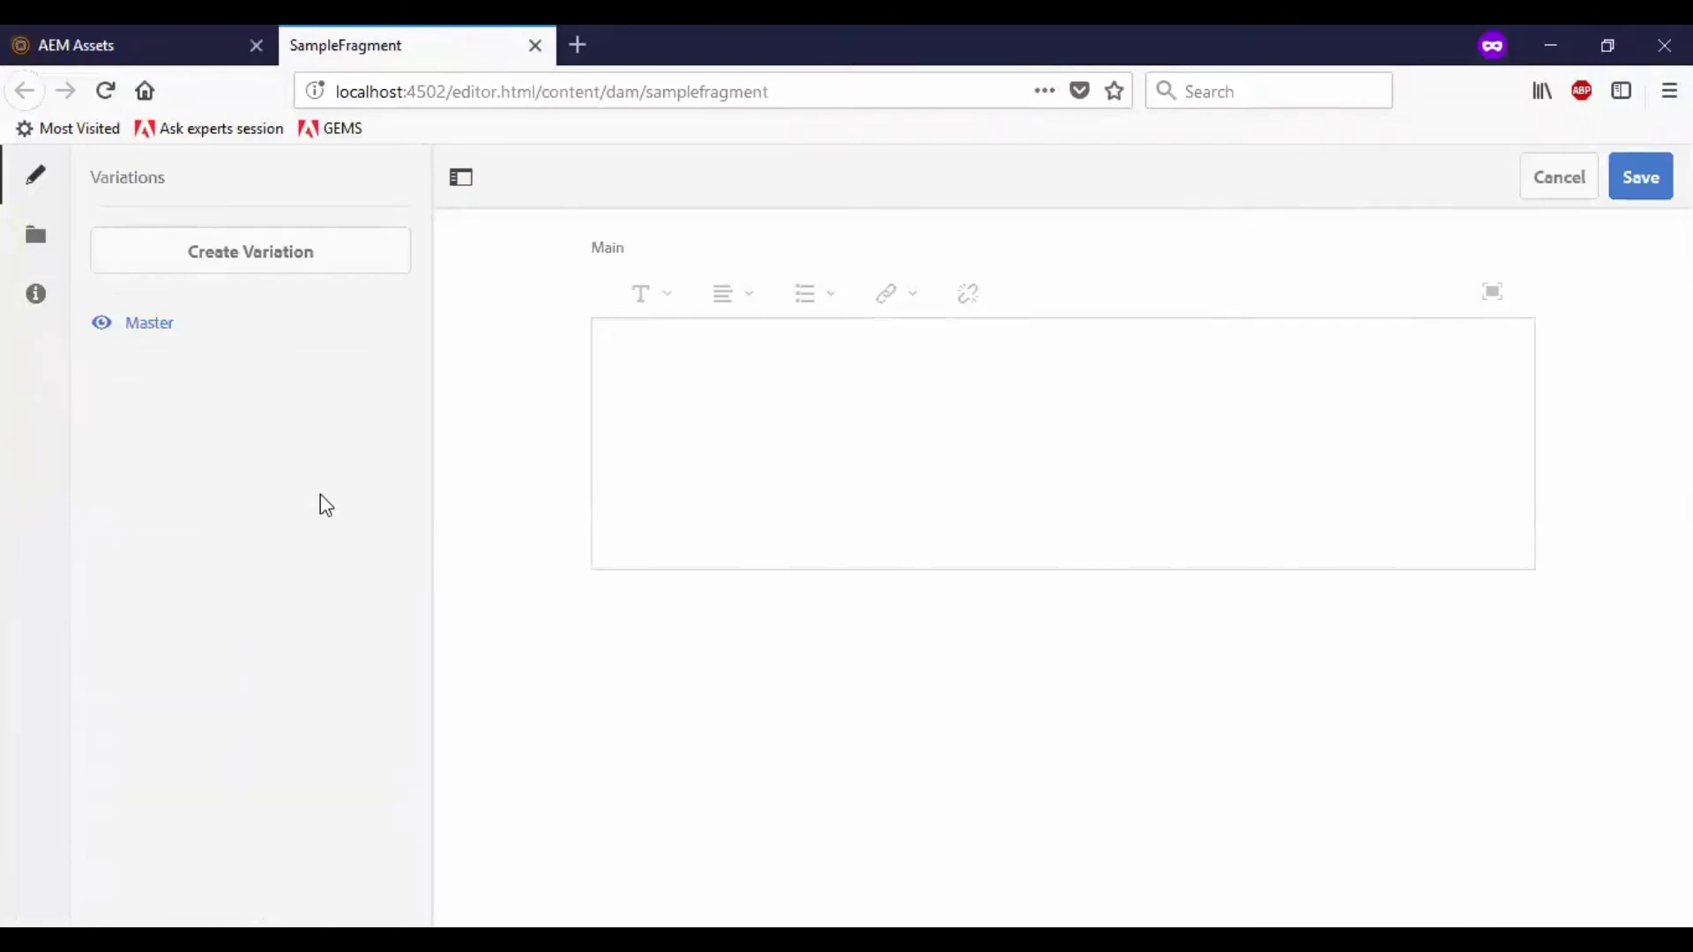
pyautogui.click(637, 350)
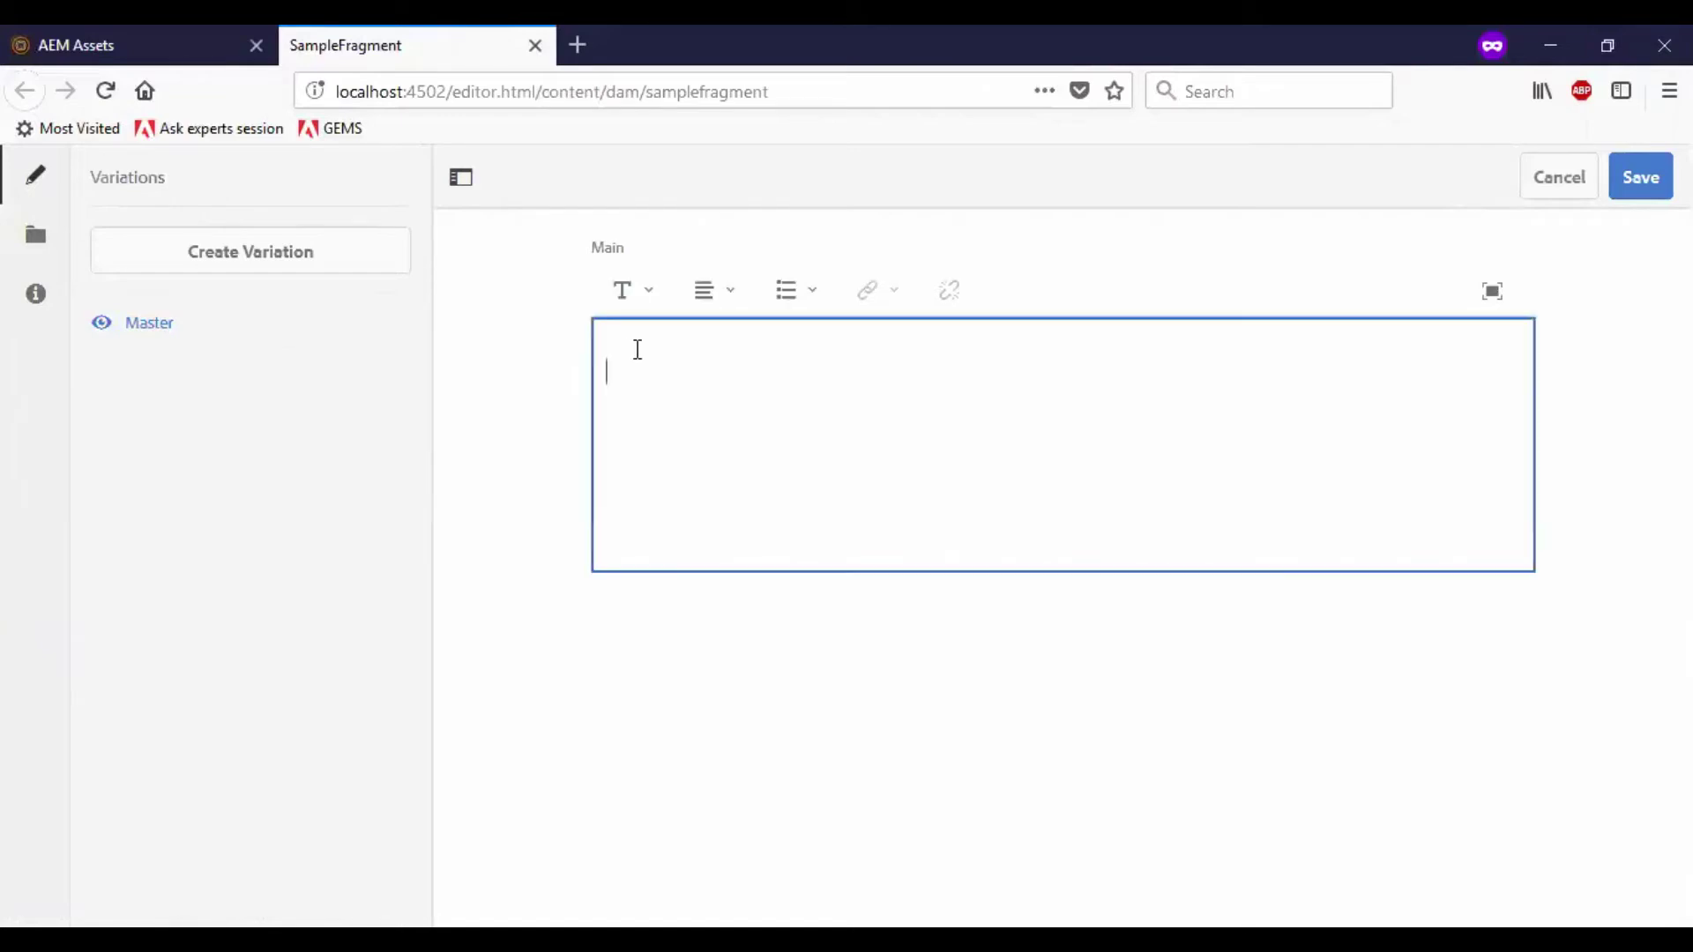
pyautogui.write('This is a sample content fragen')
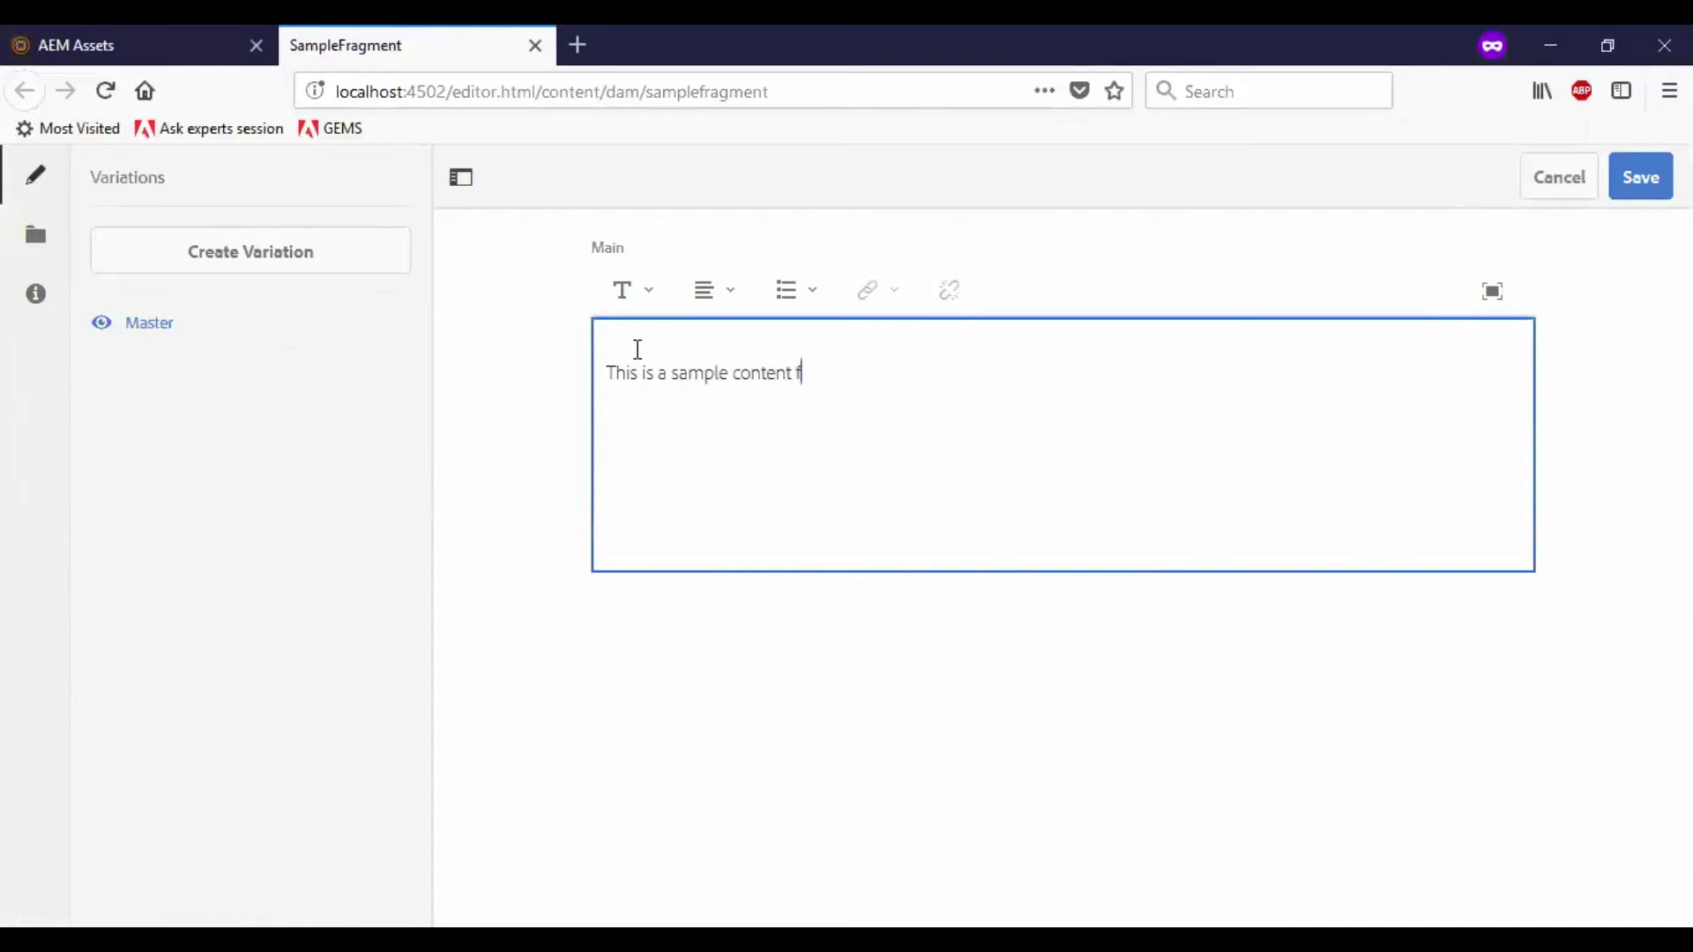
pyautogui.press('BackSpace')
pyautogui.press('BackSpace')
pyautogui.write('ment fr my demo')
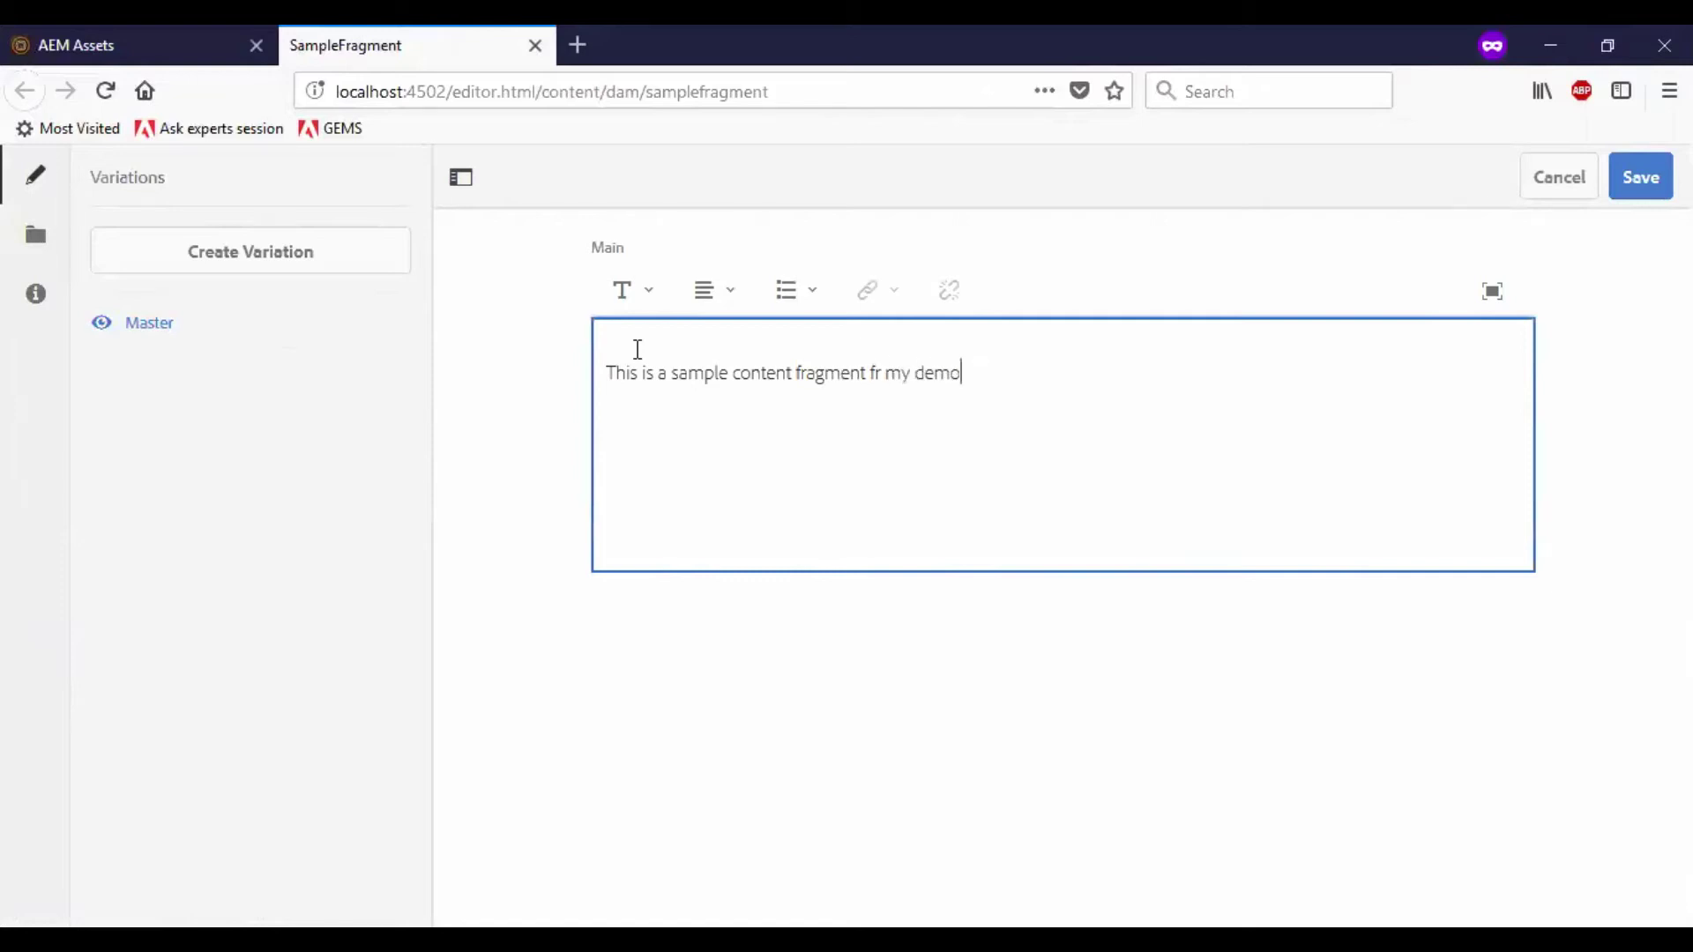
pyautogui.write('.')
# Add a second paragraph reading "I can created bold text" and make it bold
pyautogui.press('Return')
pyautogui.write('I can created bold text')
pyautogui.tripleClick(609, 431)
pyautogui.click(646, 299)
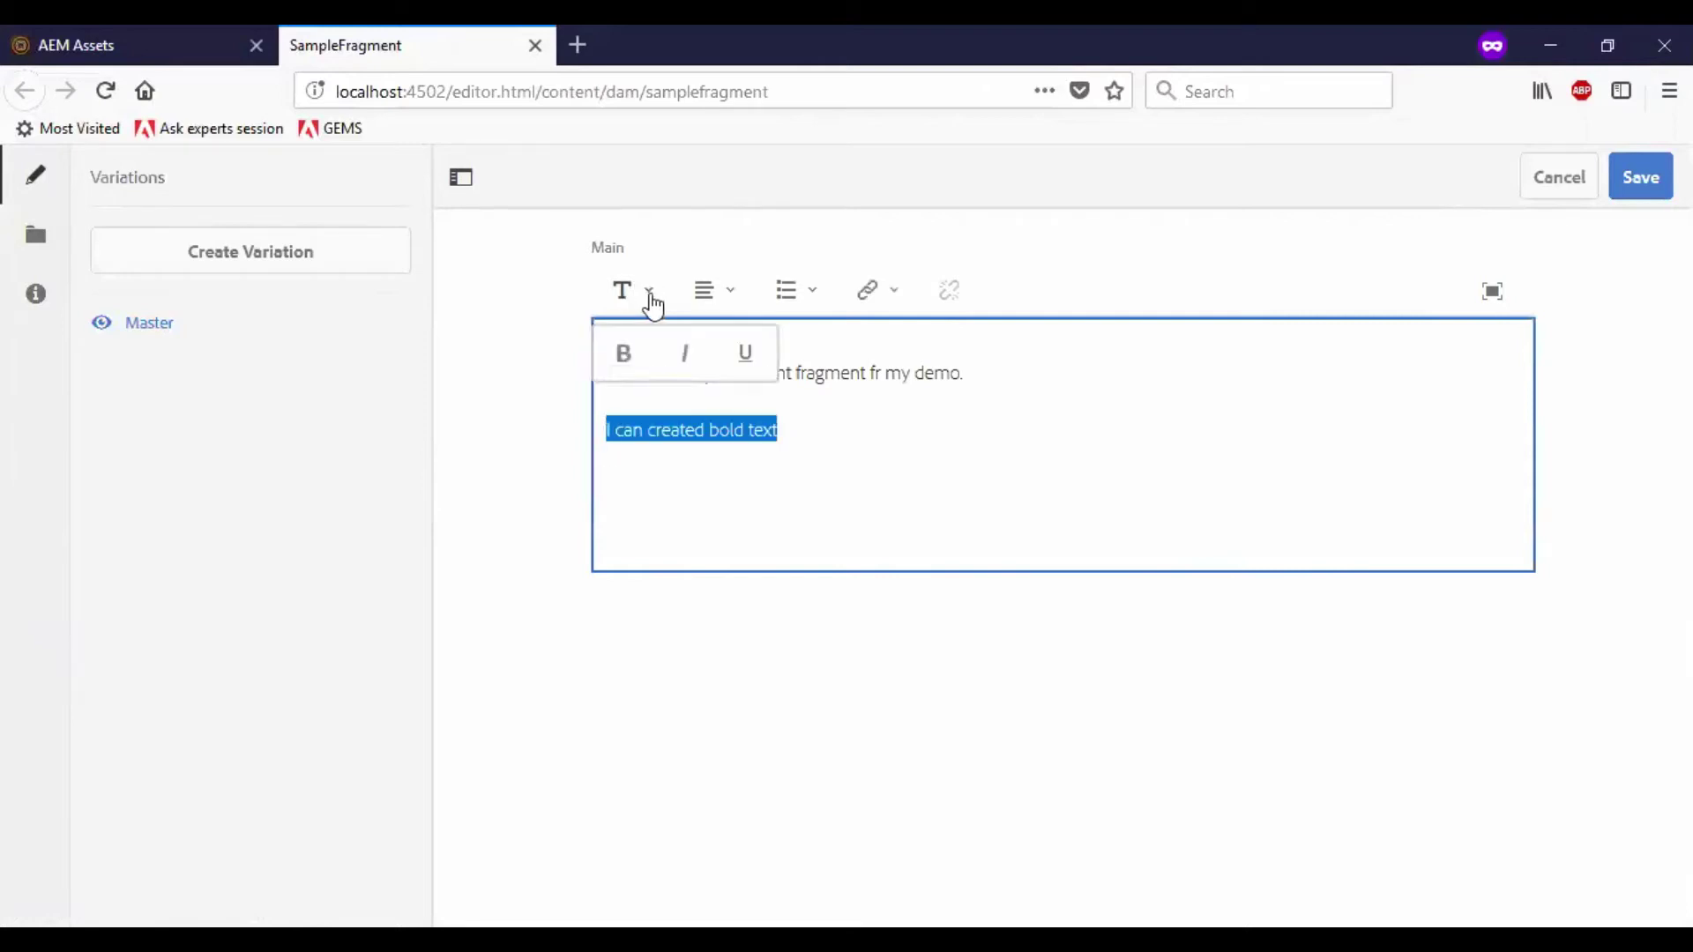
pyautogui.click(626, 357)
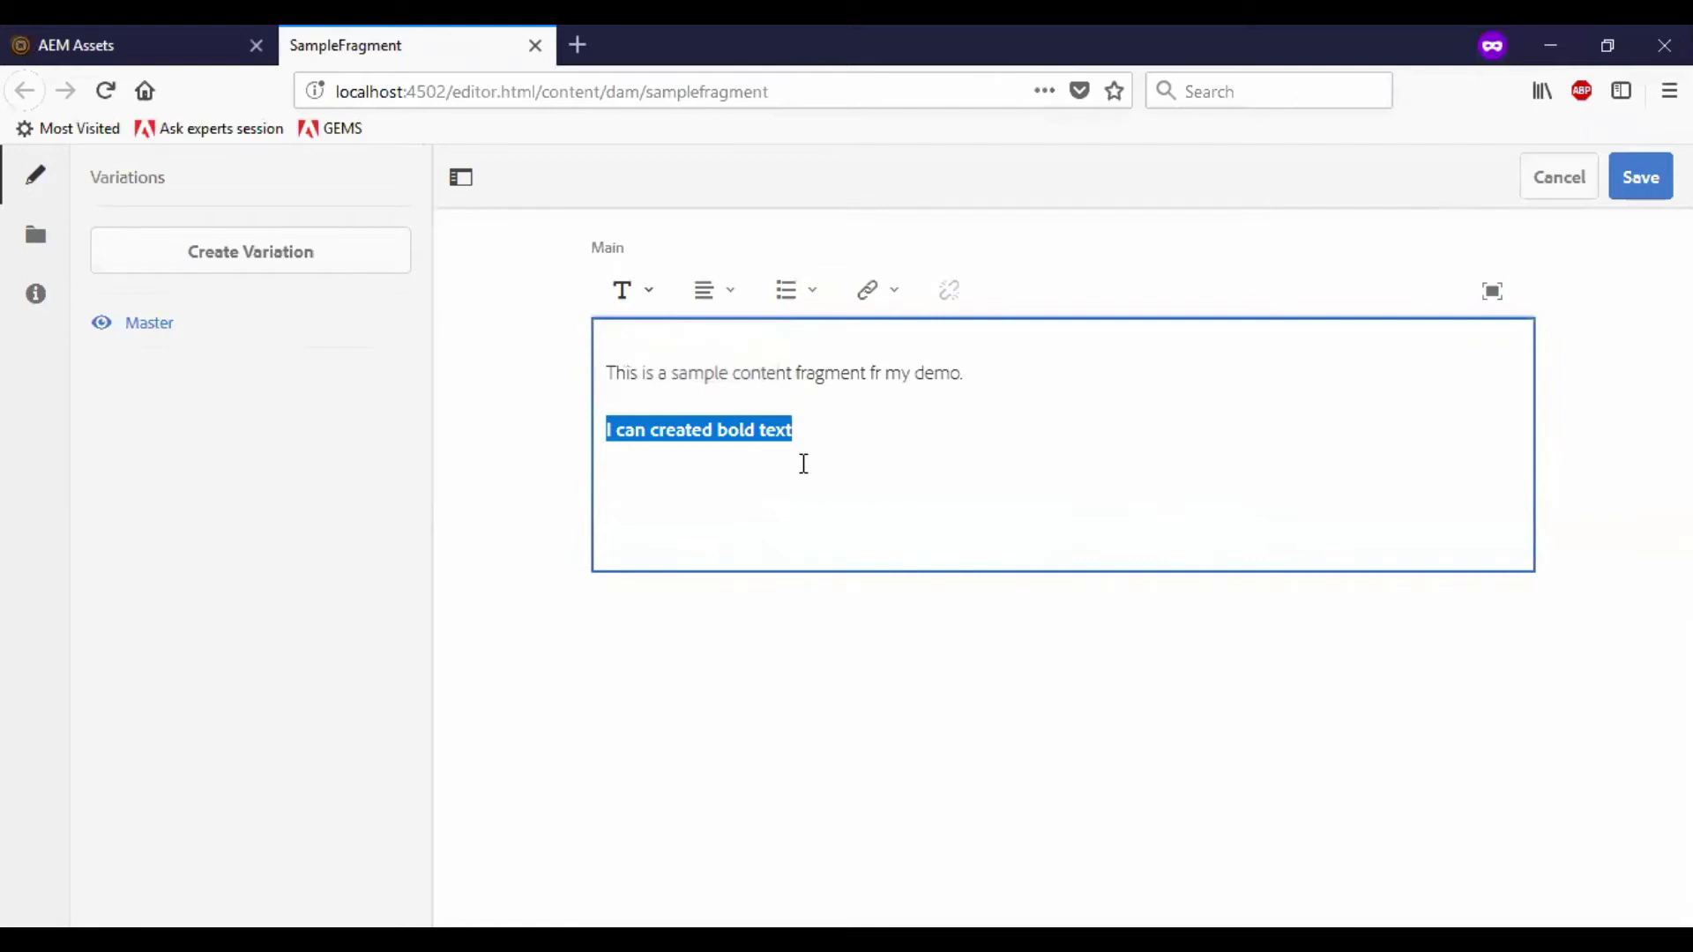
# Append ". I can even Underline" to the bold paragraph and underline the sentence "I can even Underline"
pyautogui.click(843, 433)
pyautogui.write('. I c')
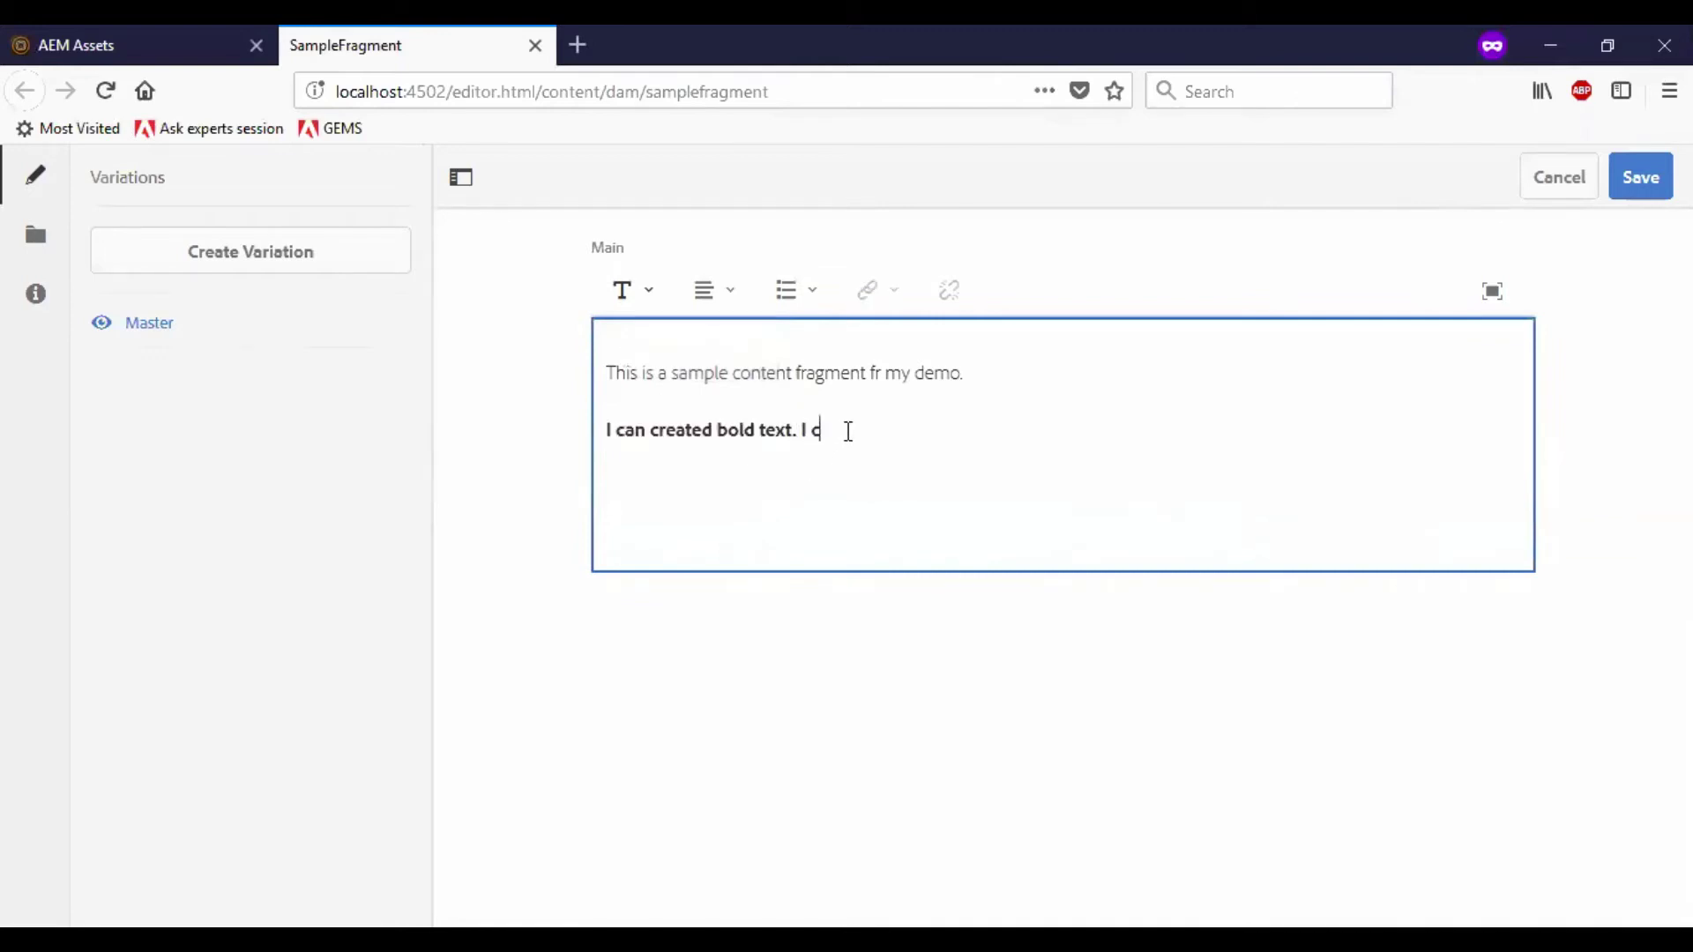
pyautogui.write('an even Underline')
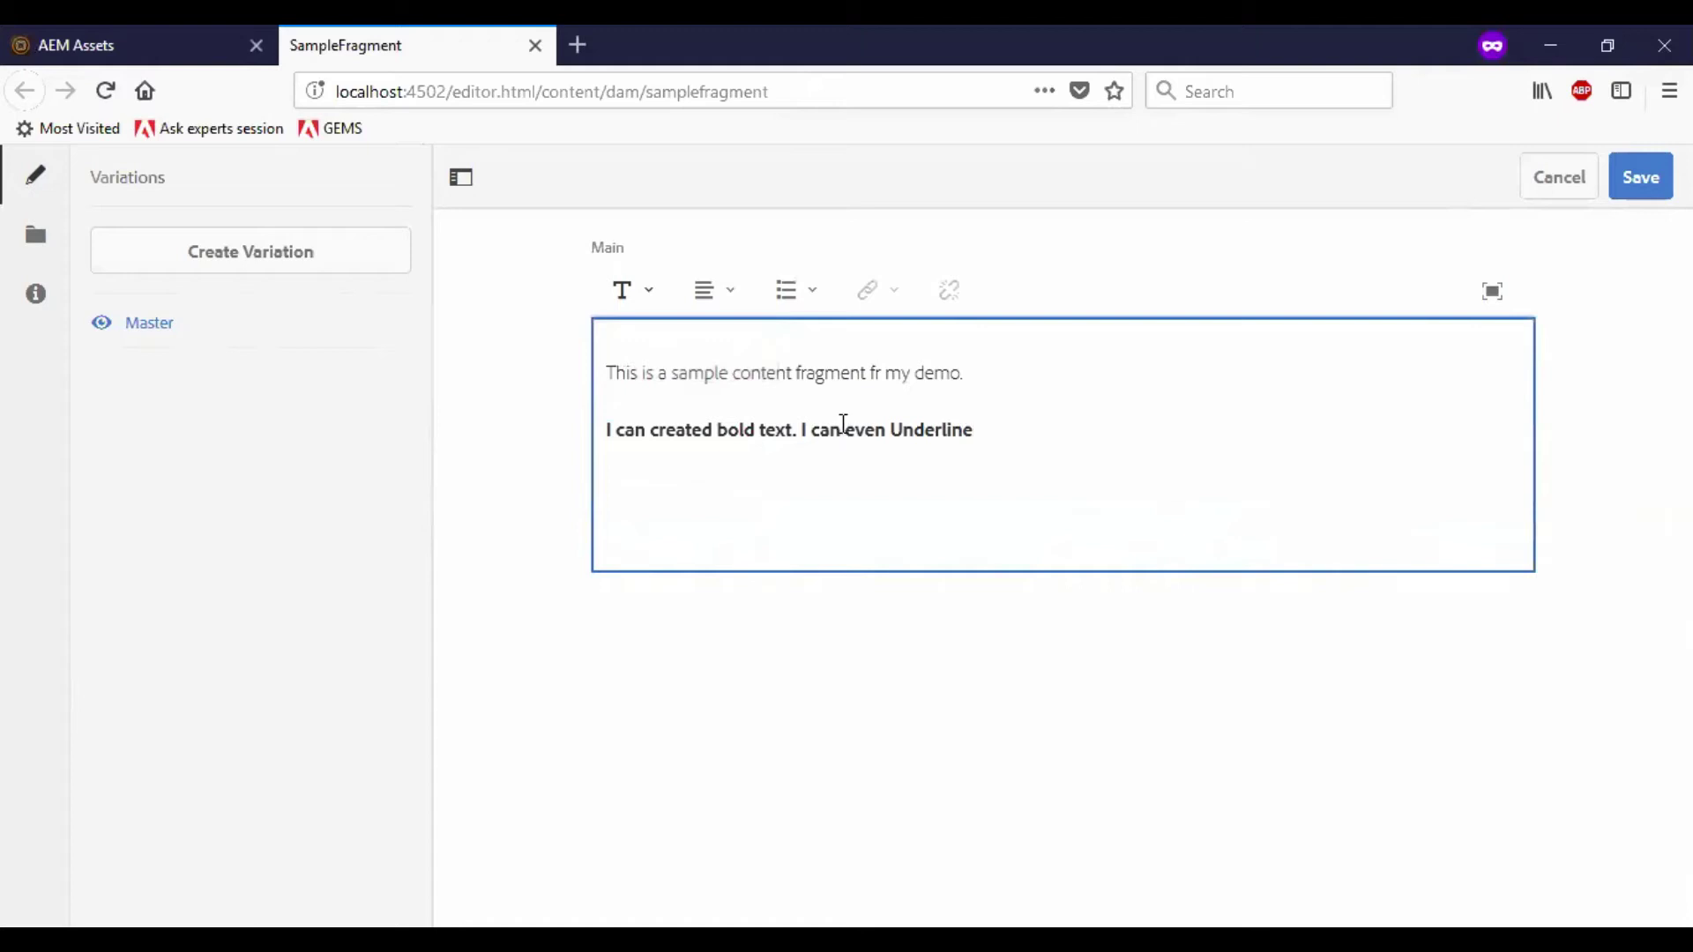
pyautogui.keyDown('shift'); pyautogui.click(805, 430); pyautogui.keyUp('shift')
pyautogui.keyDown('shift'); pyautogui.click(797, 430); pyautogui.keyUp('shift')
pyautogui.click(648, 294)
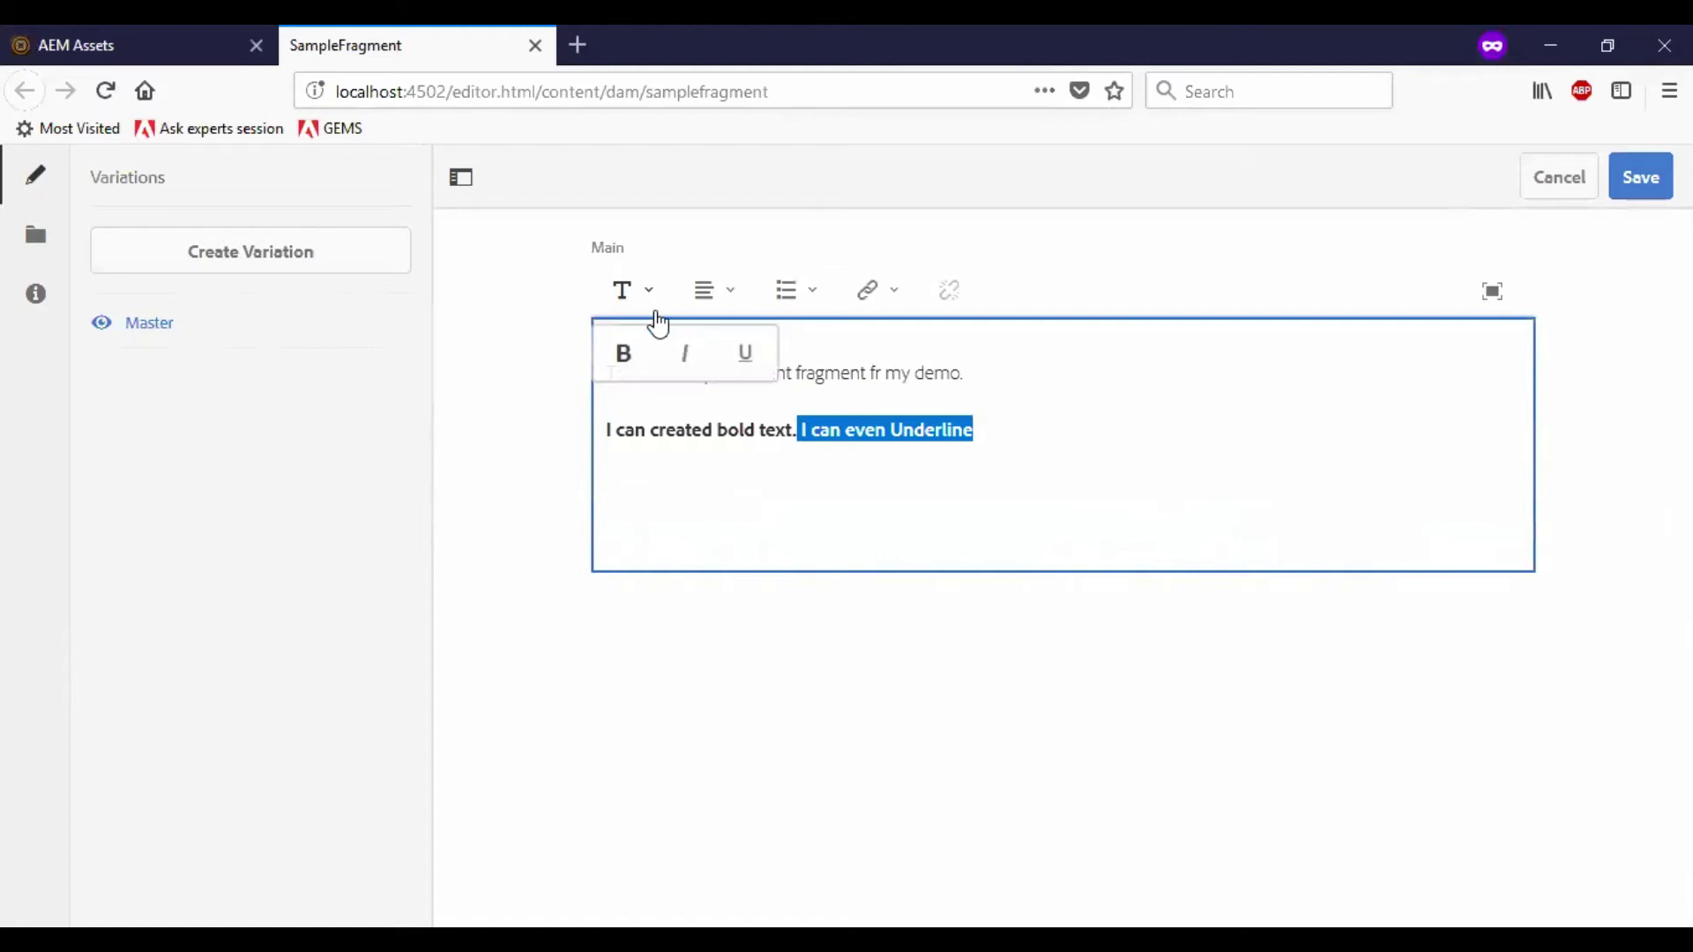
pyautogui.click(745, 353)
# Add a new plain paragraph reading "Let me provide a link" below the bold paragraph
pyautogui.click(1015, 414)
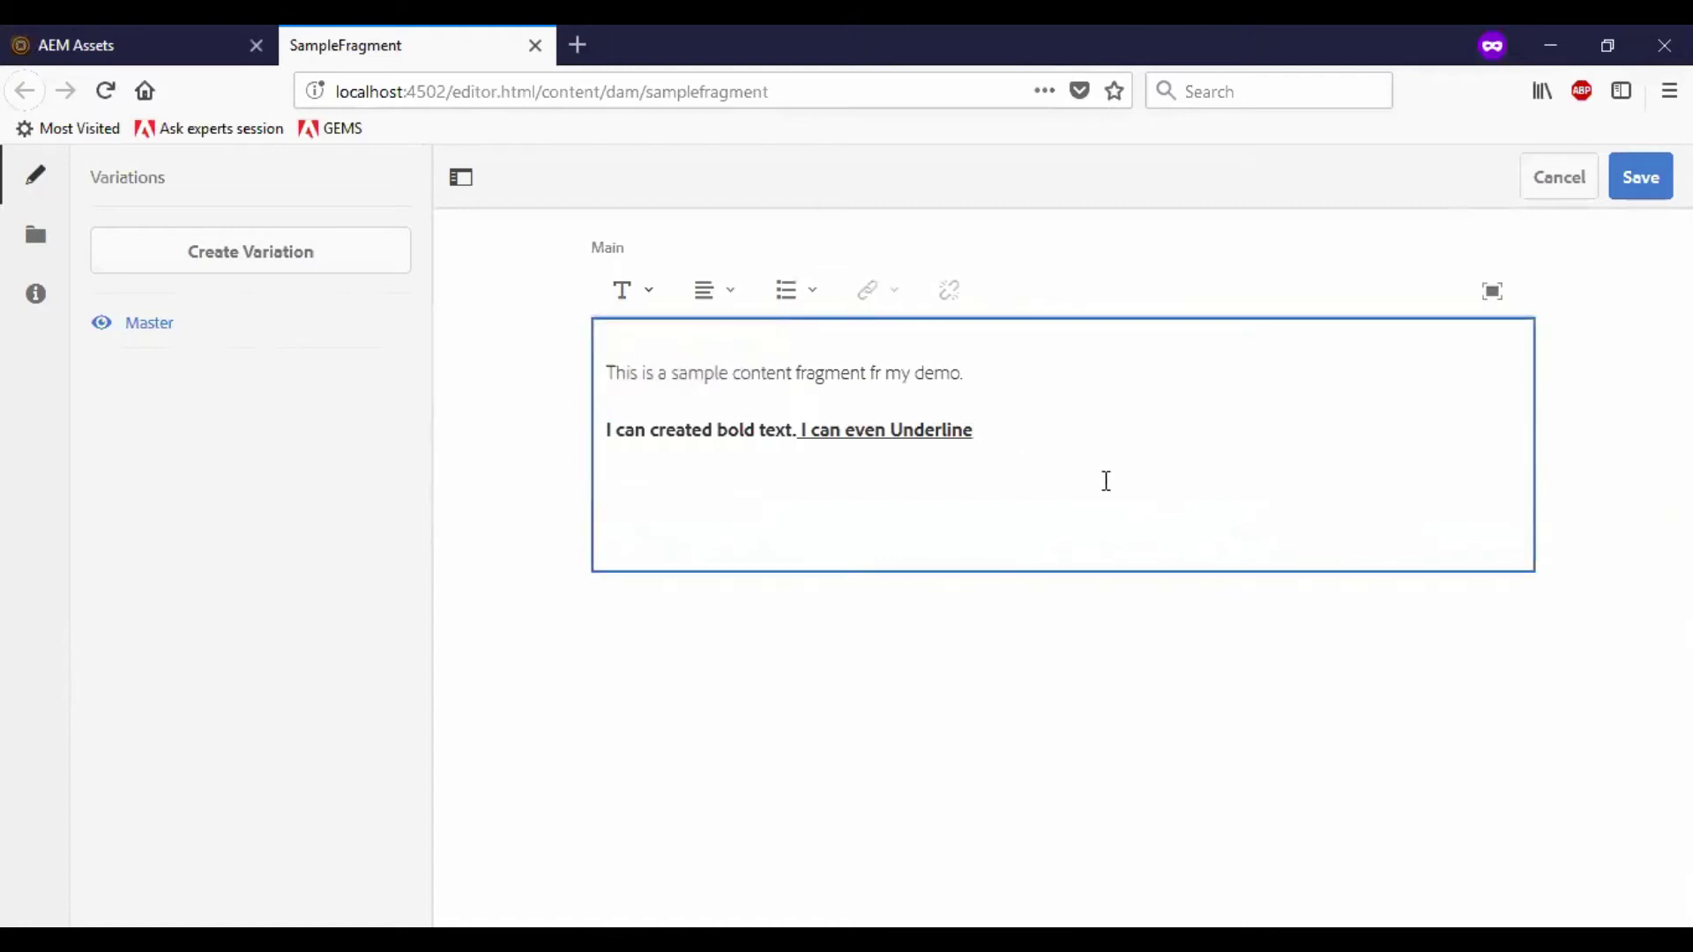
pyautogui.press('Return')
pyautogui.write('Le')
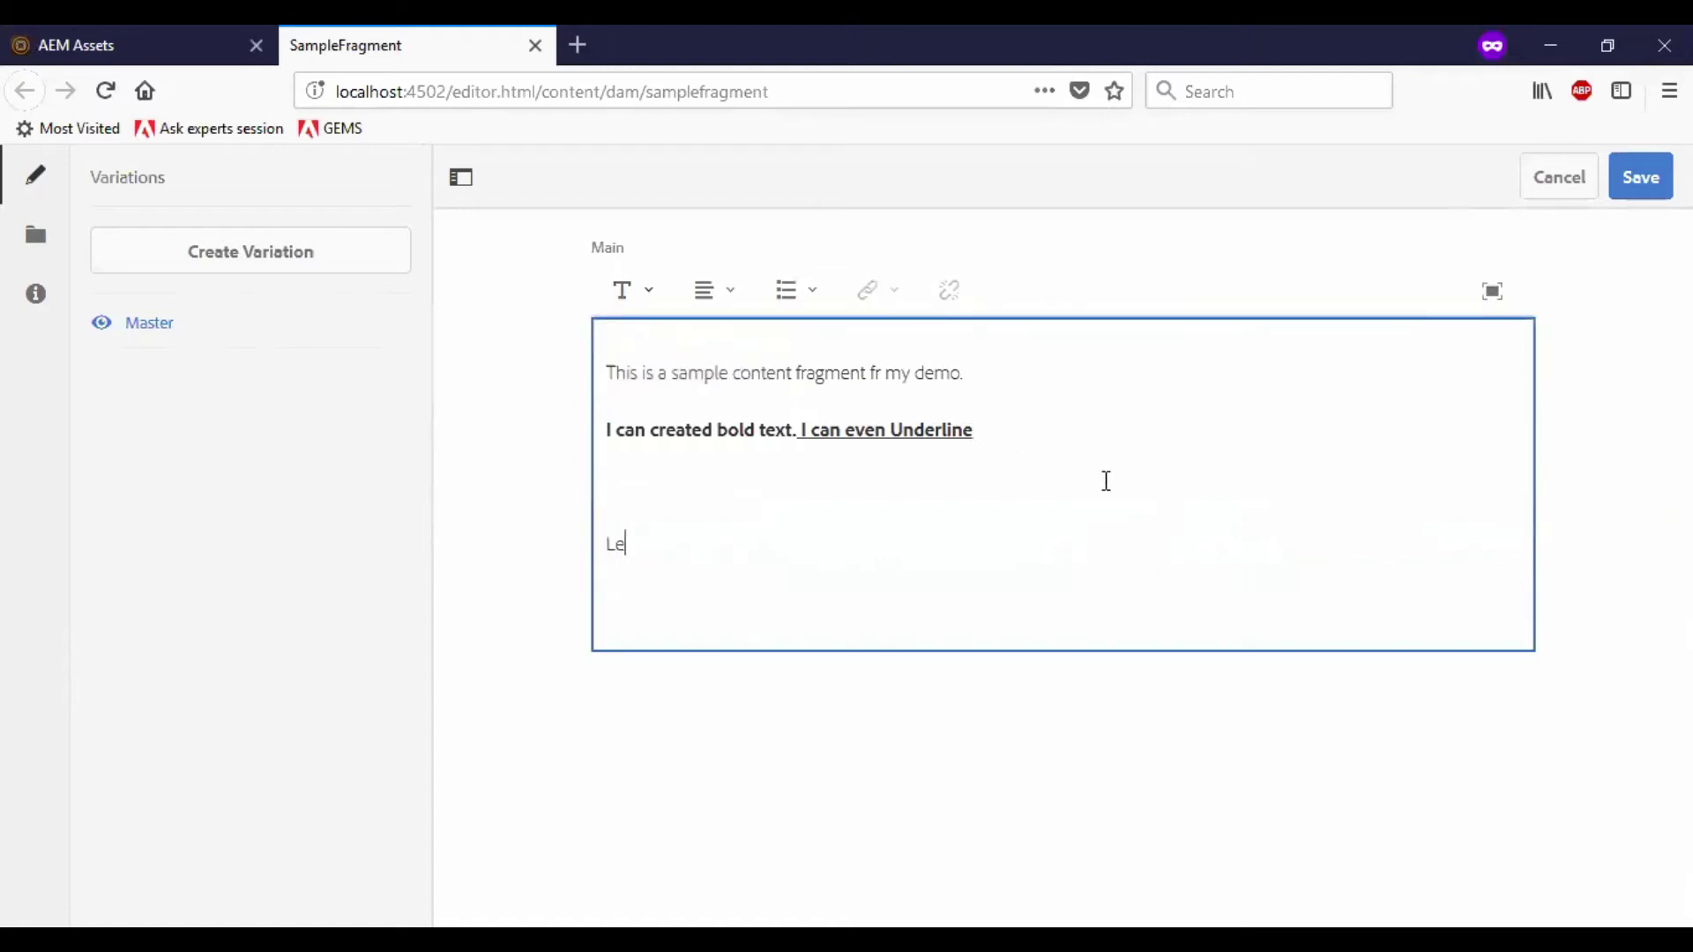
pyautogui.write('t me provide a link')
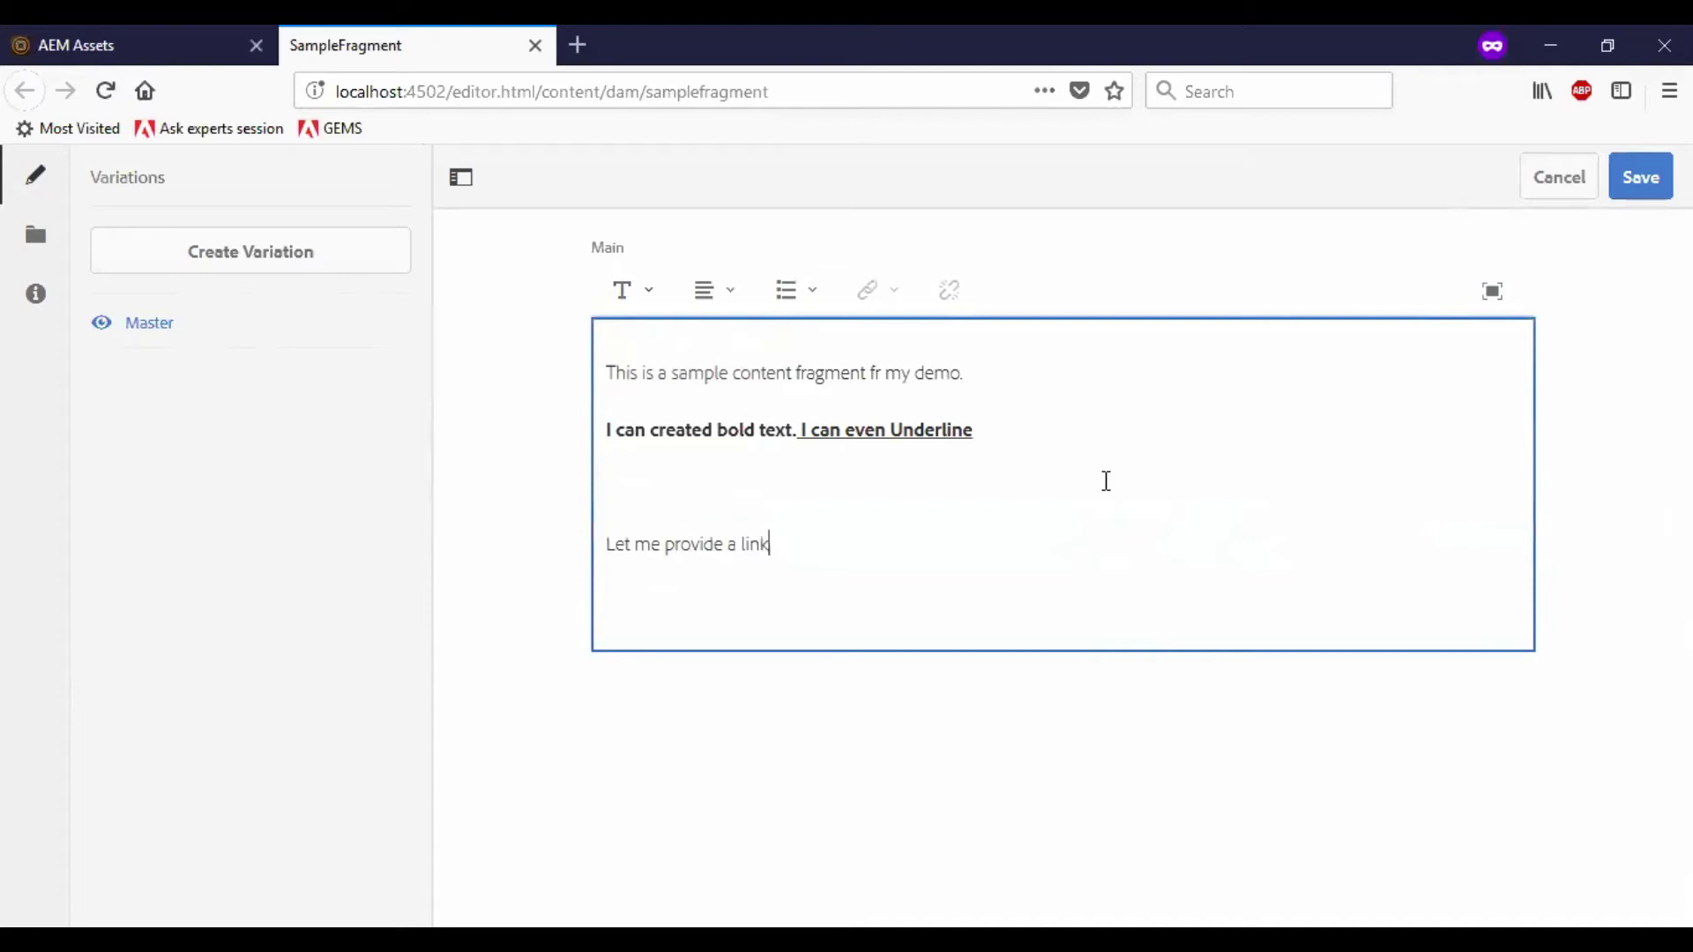
# Link the word "link" in the last paragraph to the Men page under We.Retail, United States, English
pyautogui.doubleClick(746, 544)
pyautogui.click(874, 298)
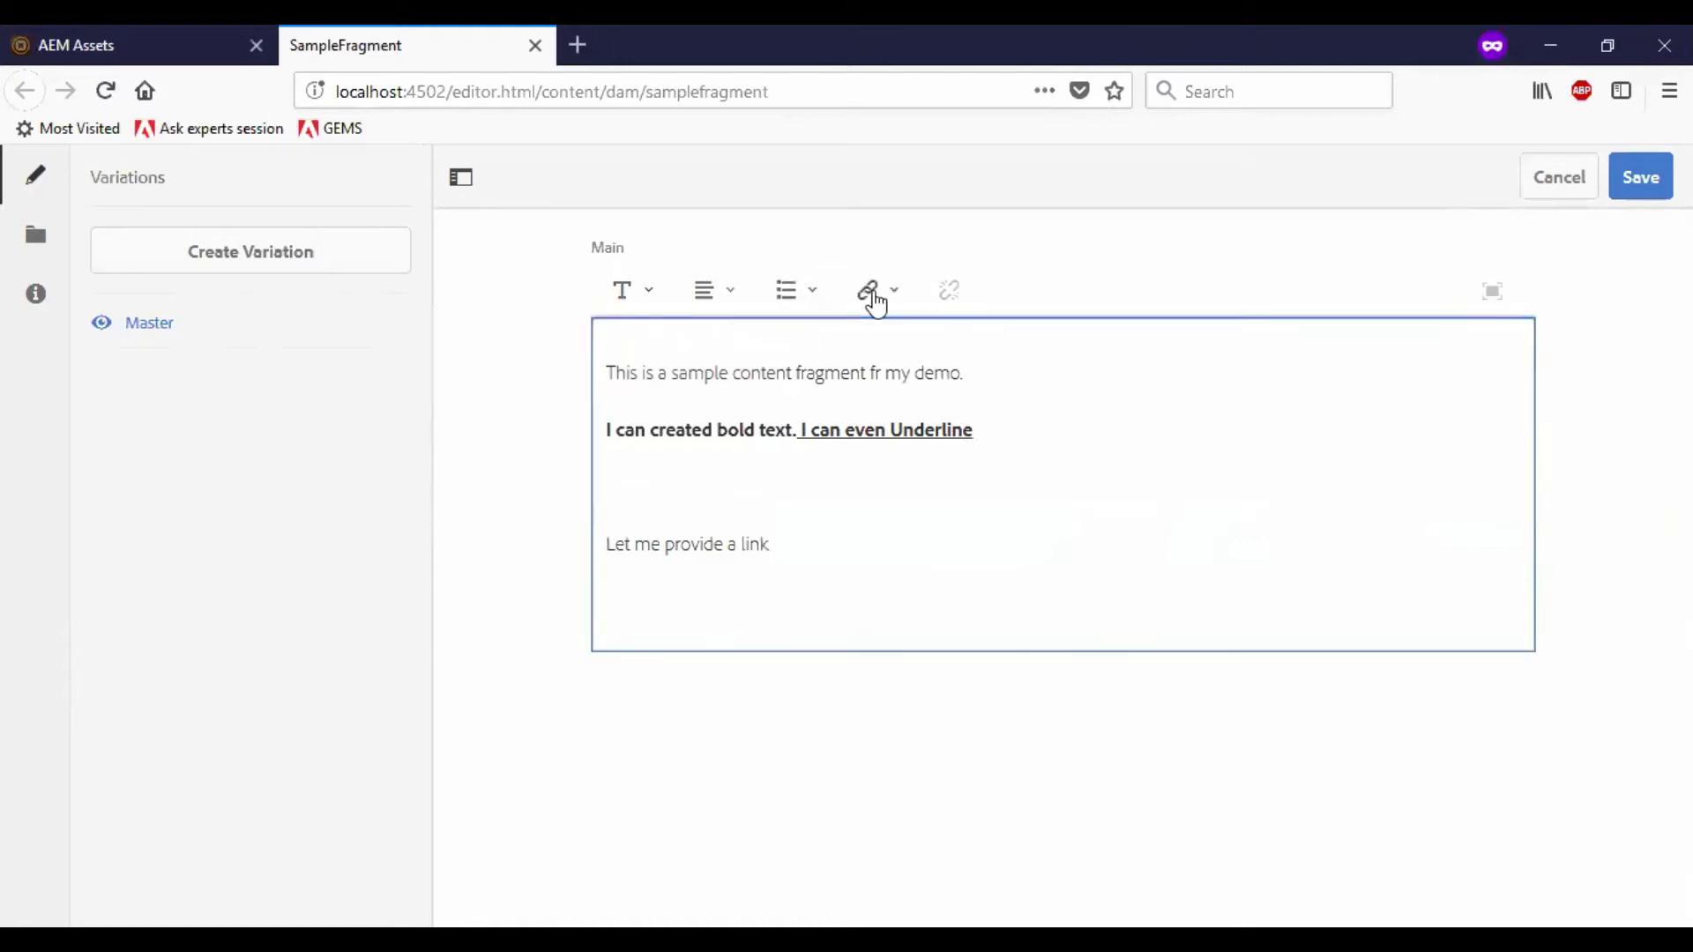
pyautogui.click(960, 357)
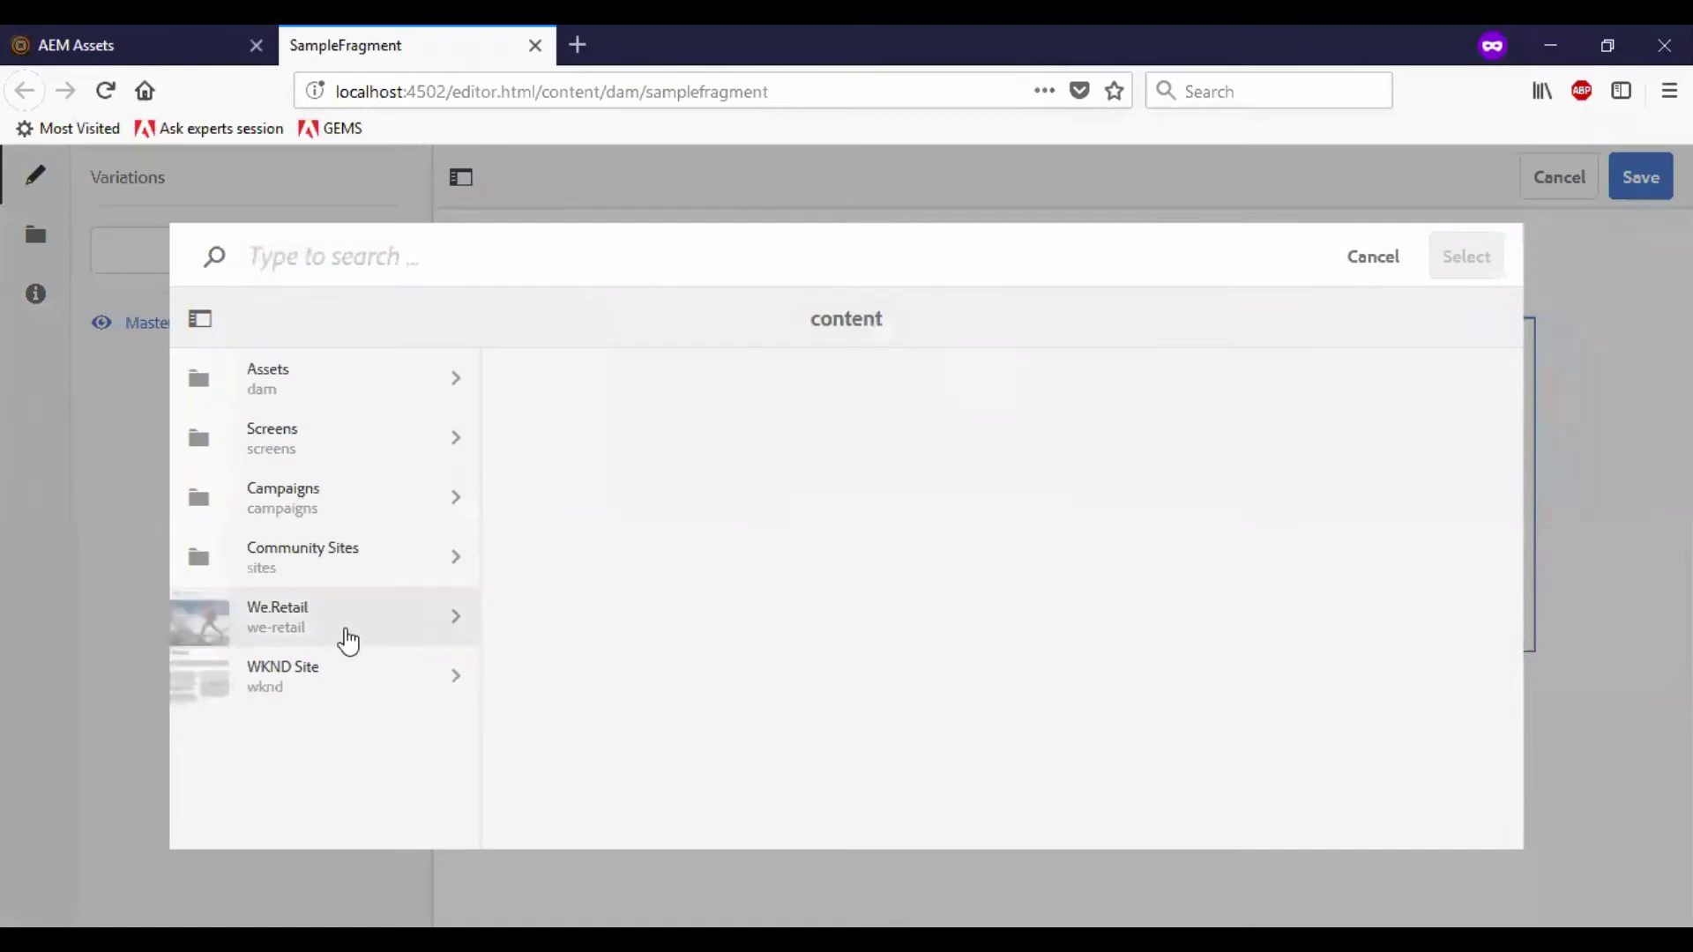
pyautogui.click(357, 631)
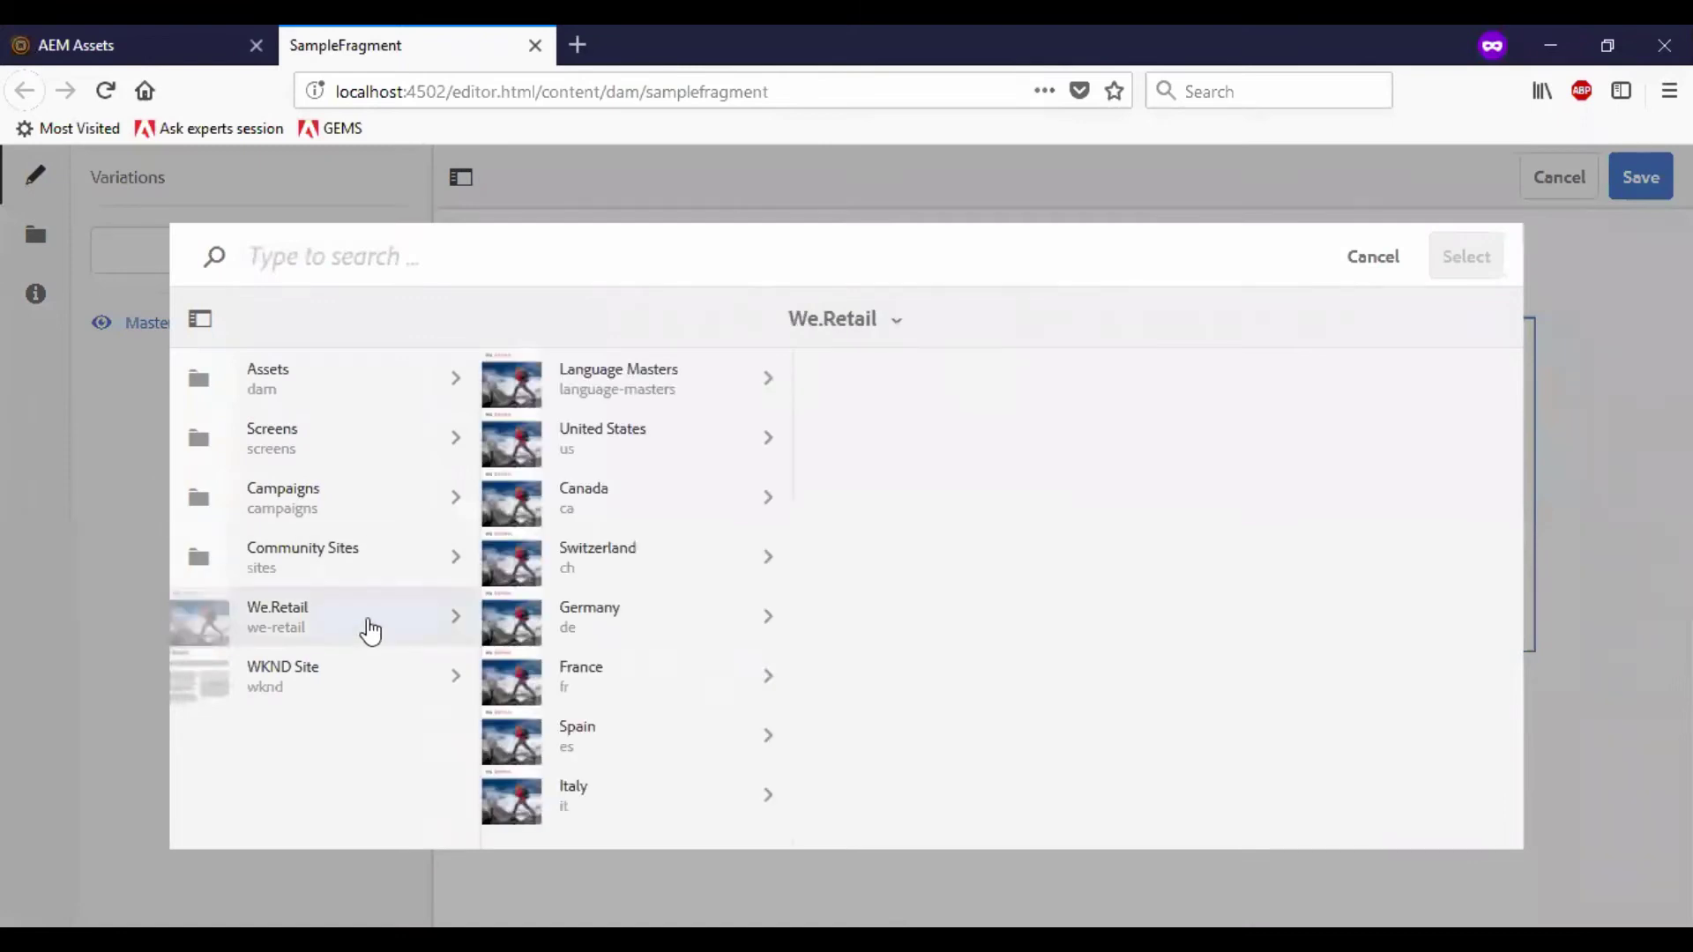
pyautogui.click(671, 454)
pyautogui.click(945, 399)
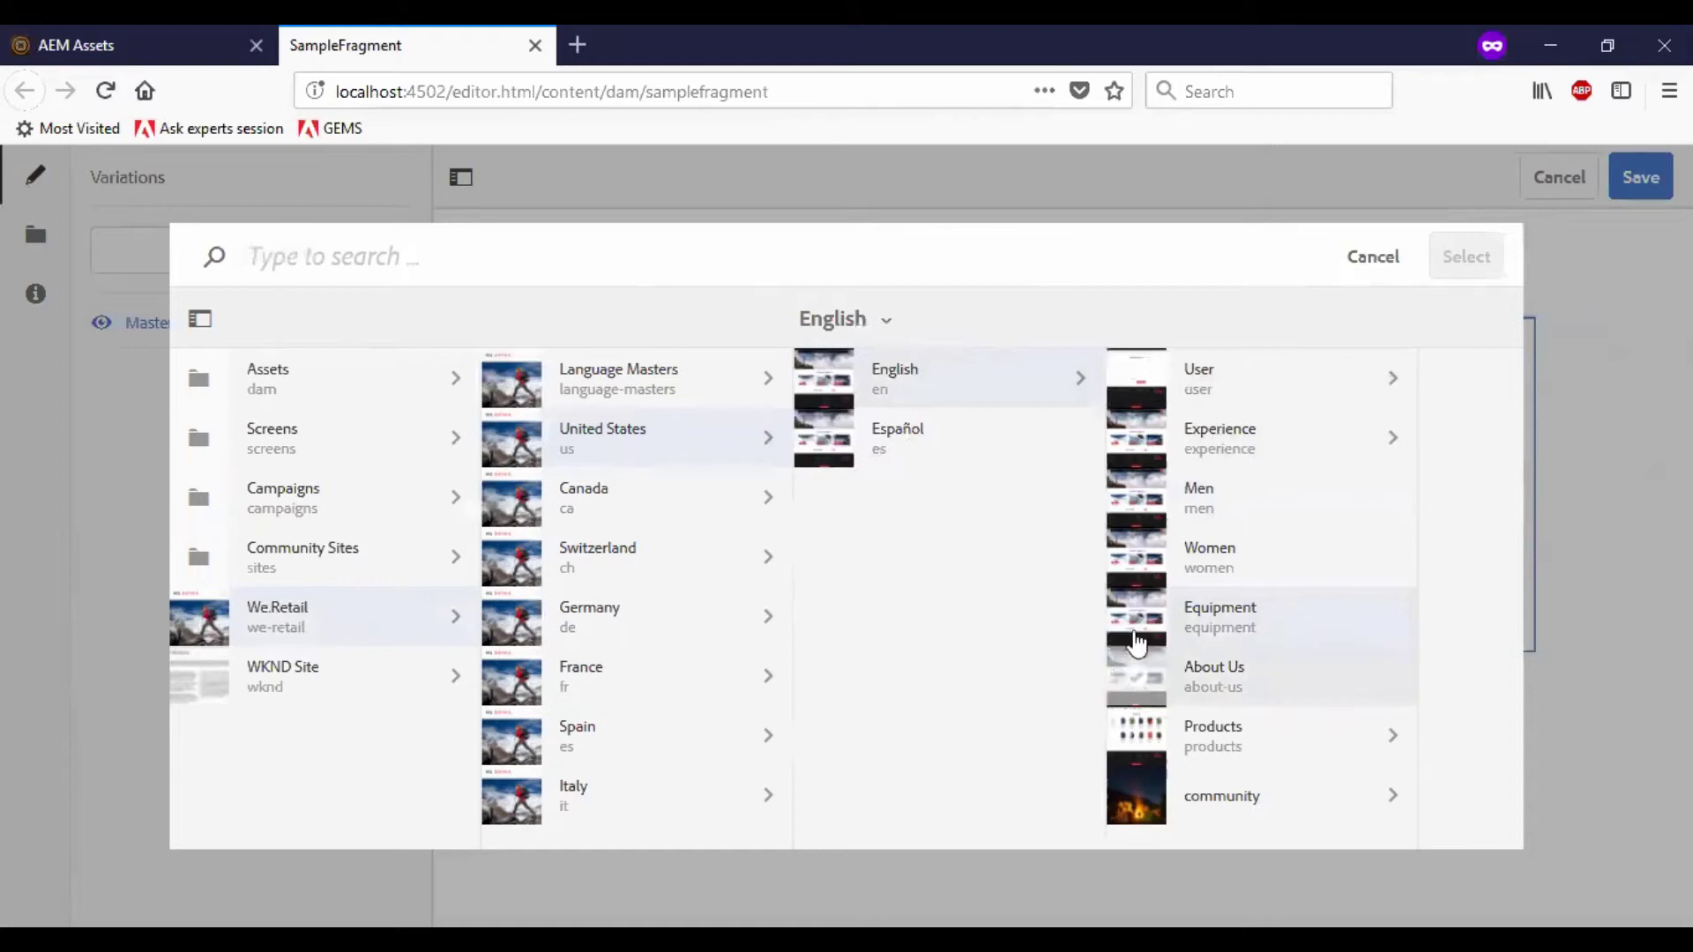
pyautogui.click(1128, 499)
pyautogui.click(1468, 264)
pyautogui.click(864, 412)
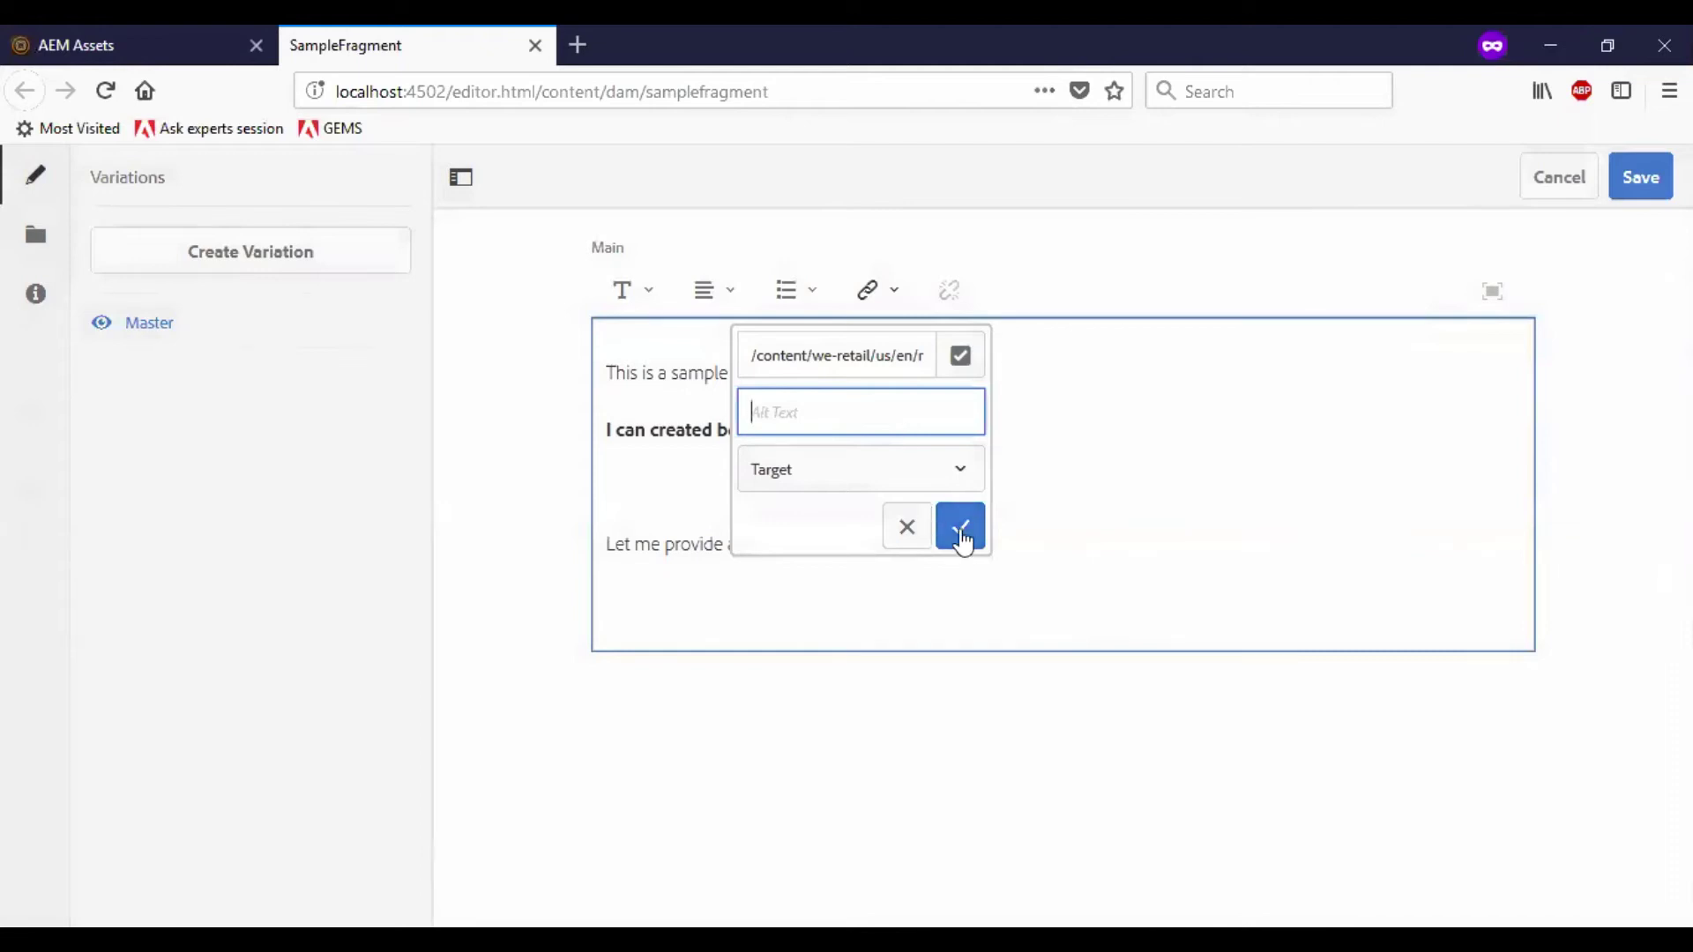
pyautogui.click(961, 529)
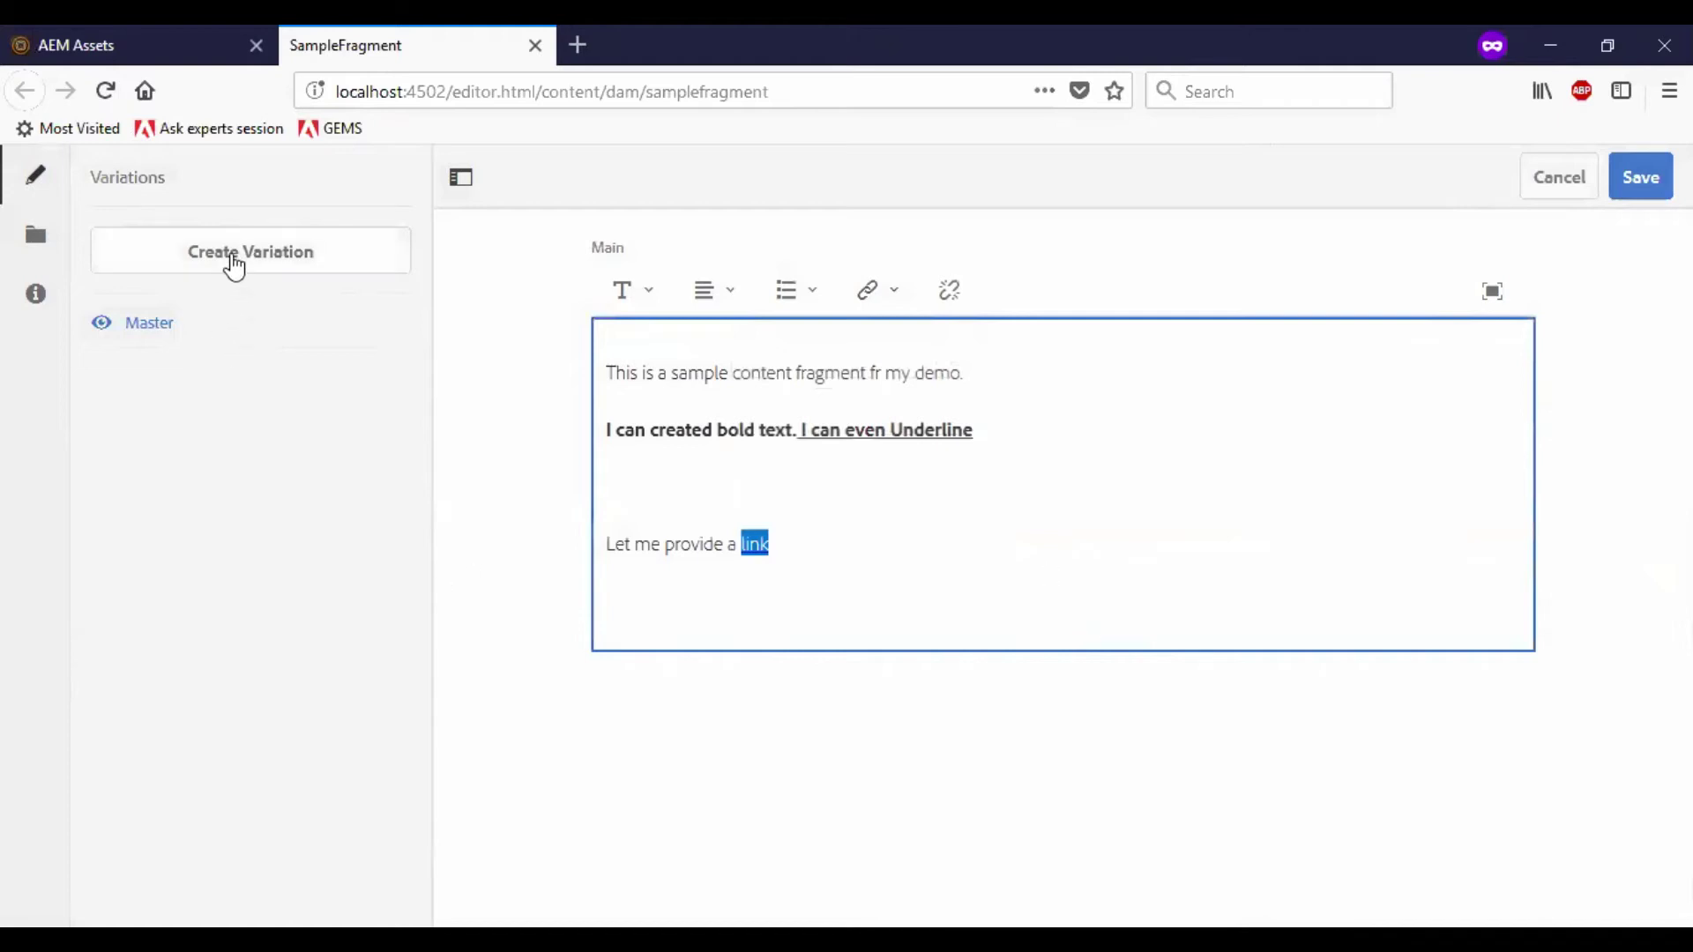
# Create a variation of the fragment titled "Variation 1" with the description "This is my variation 1"
pyautogui.click(234, 262)
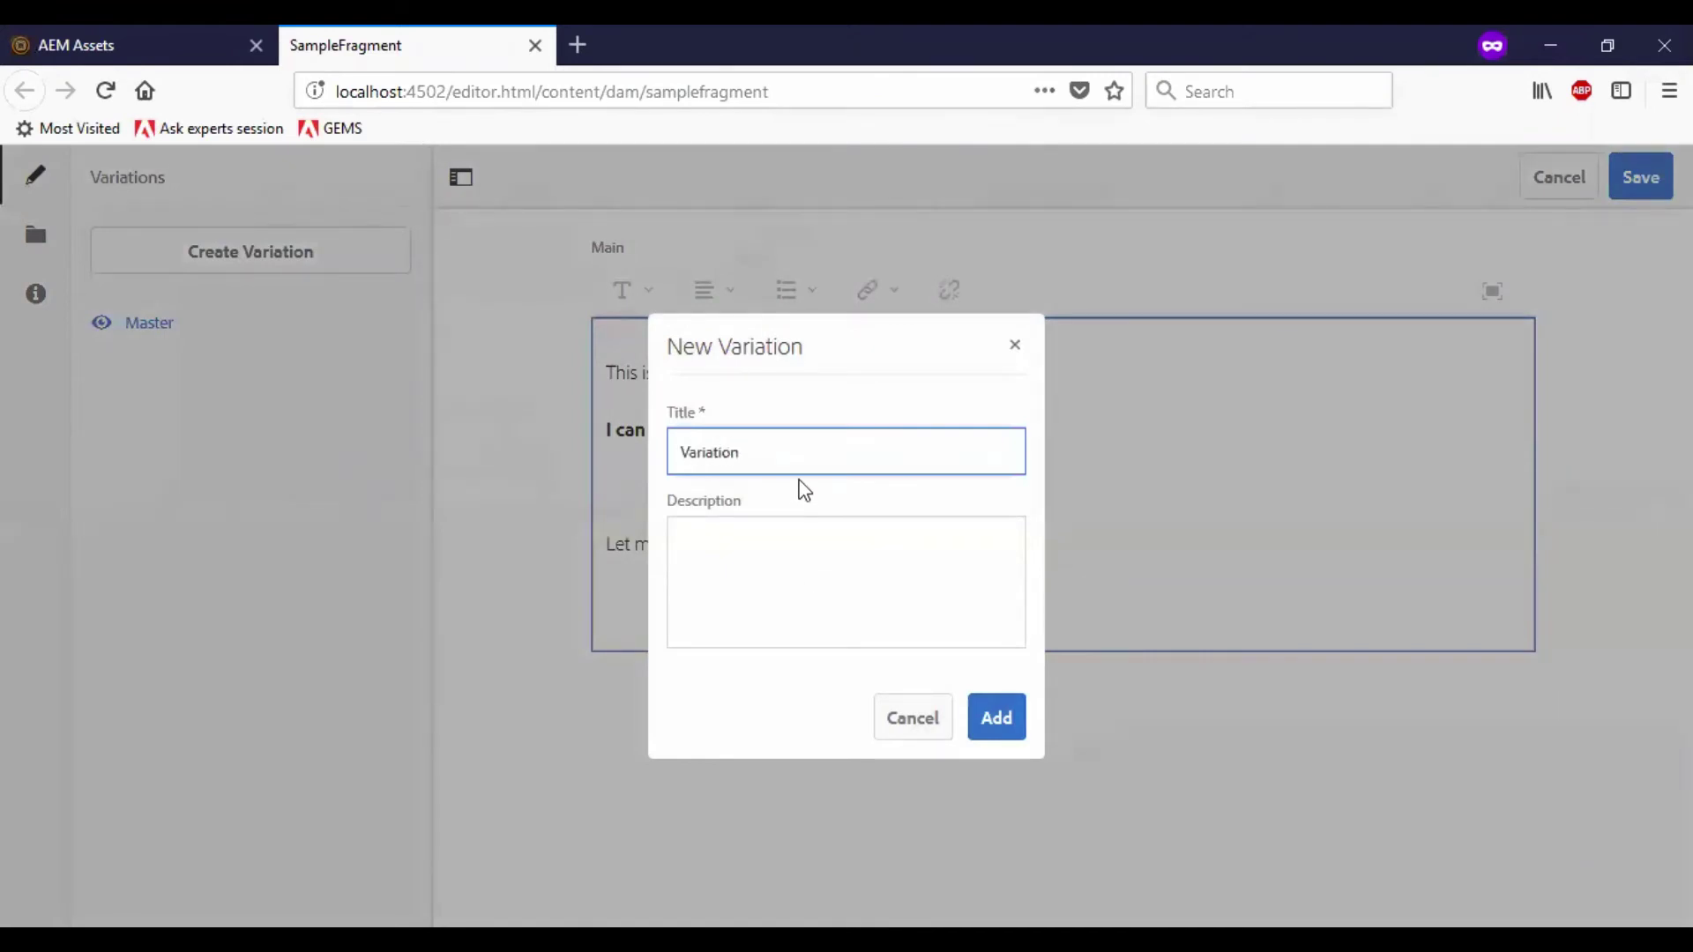
pyautogui.click(883, 580)
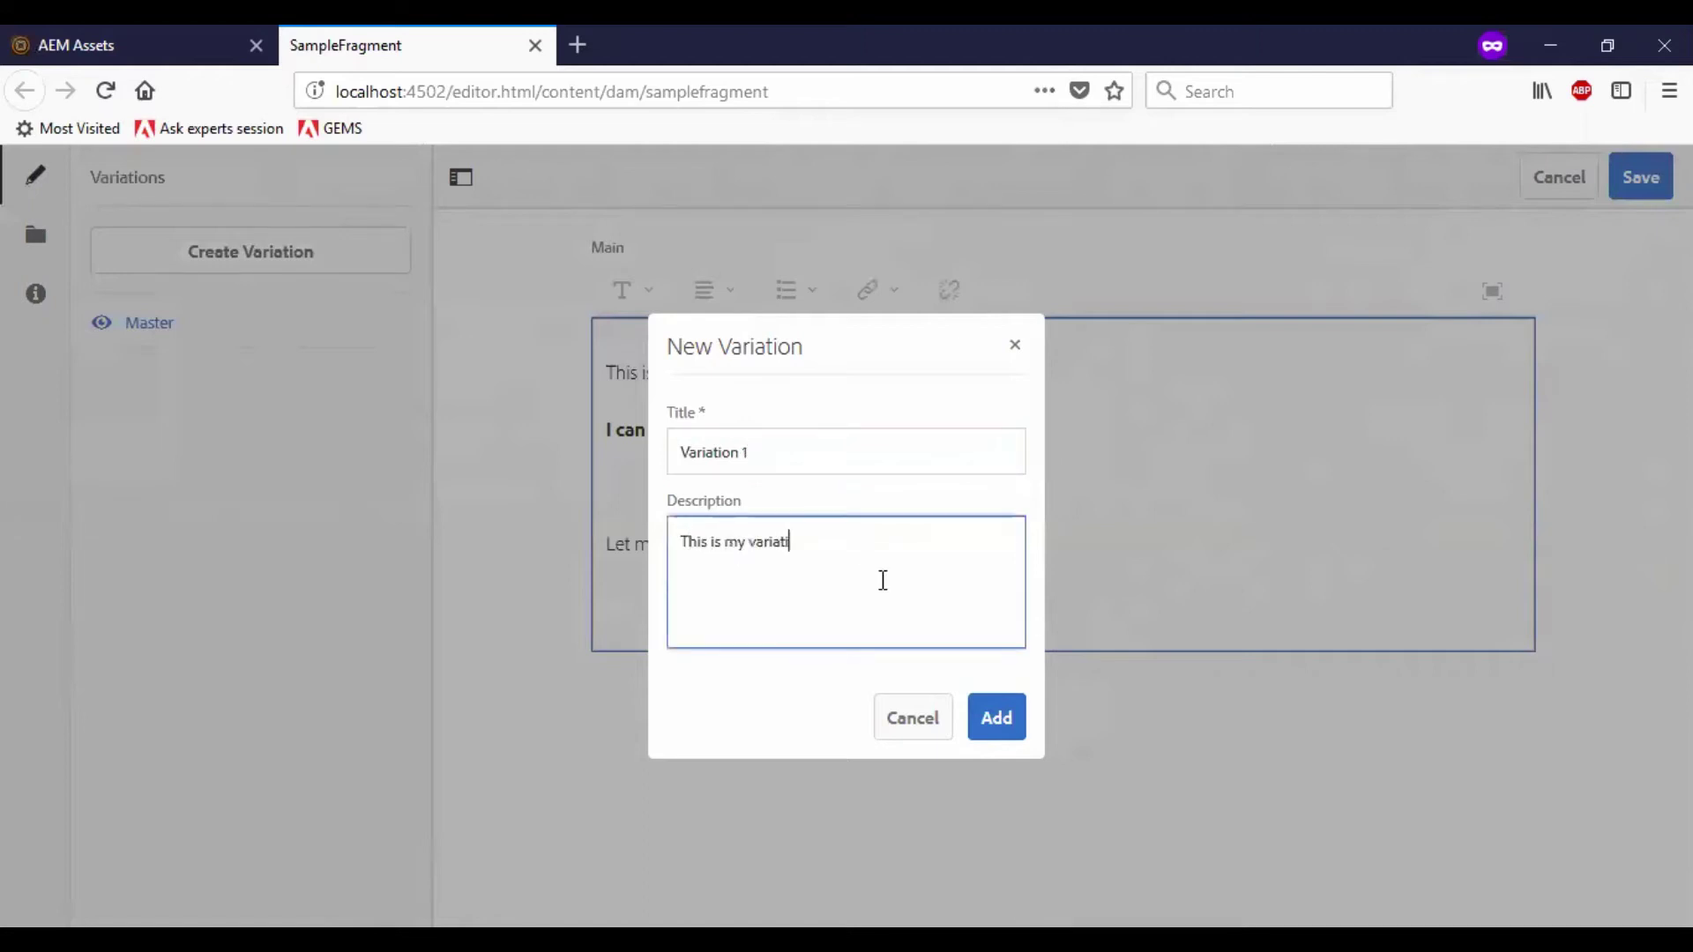
pyautogui.write('This is my variation 1')
pyautogui.click(991, 726)
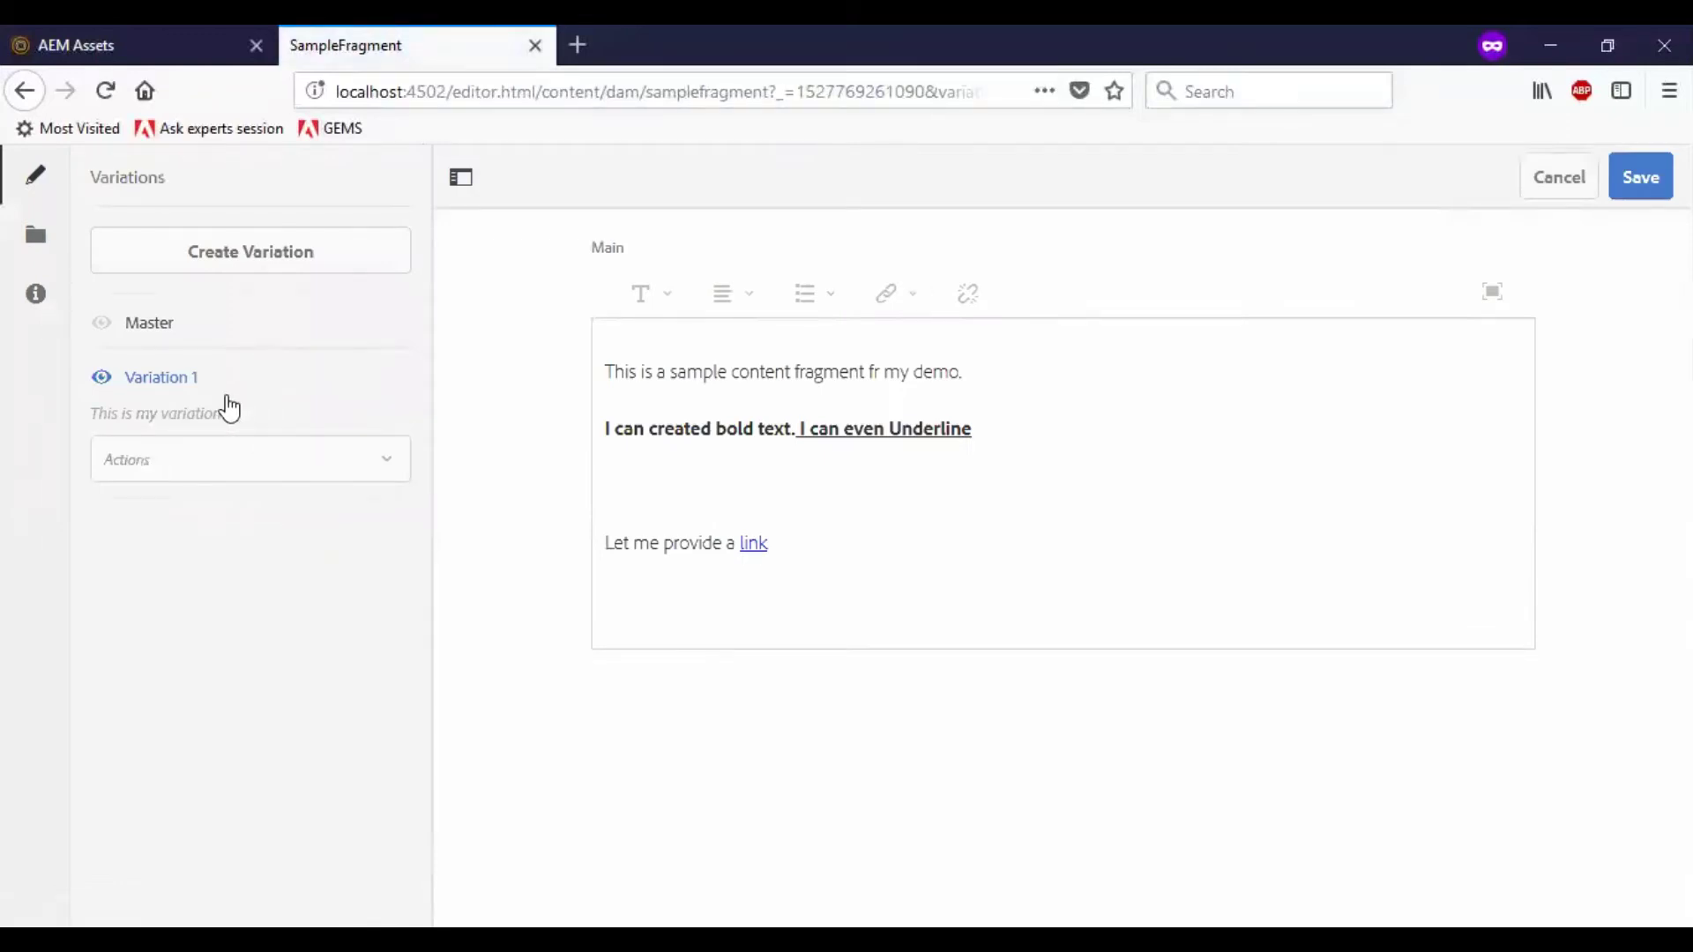
# Check the actions offered for Variation 1 and create another variation titled "Variation 2" with the description "This is variation 2"
pyautogui.click(231, 461)
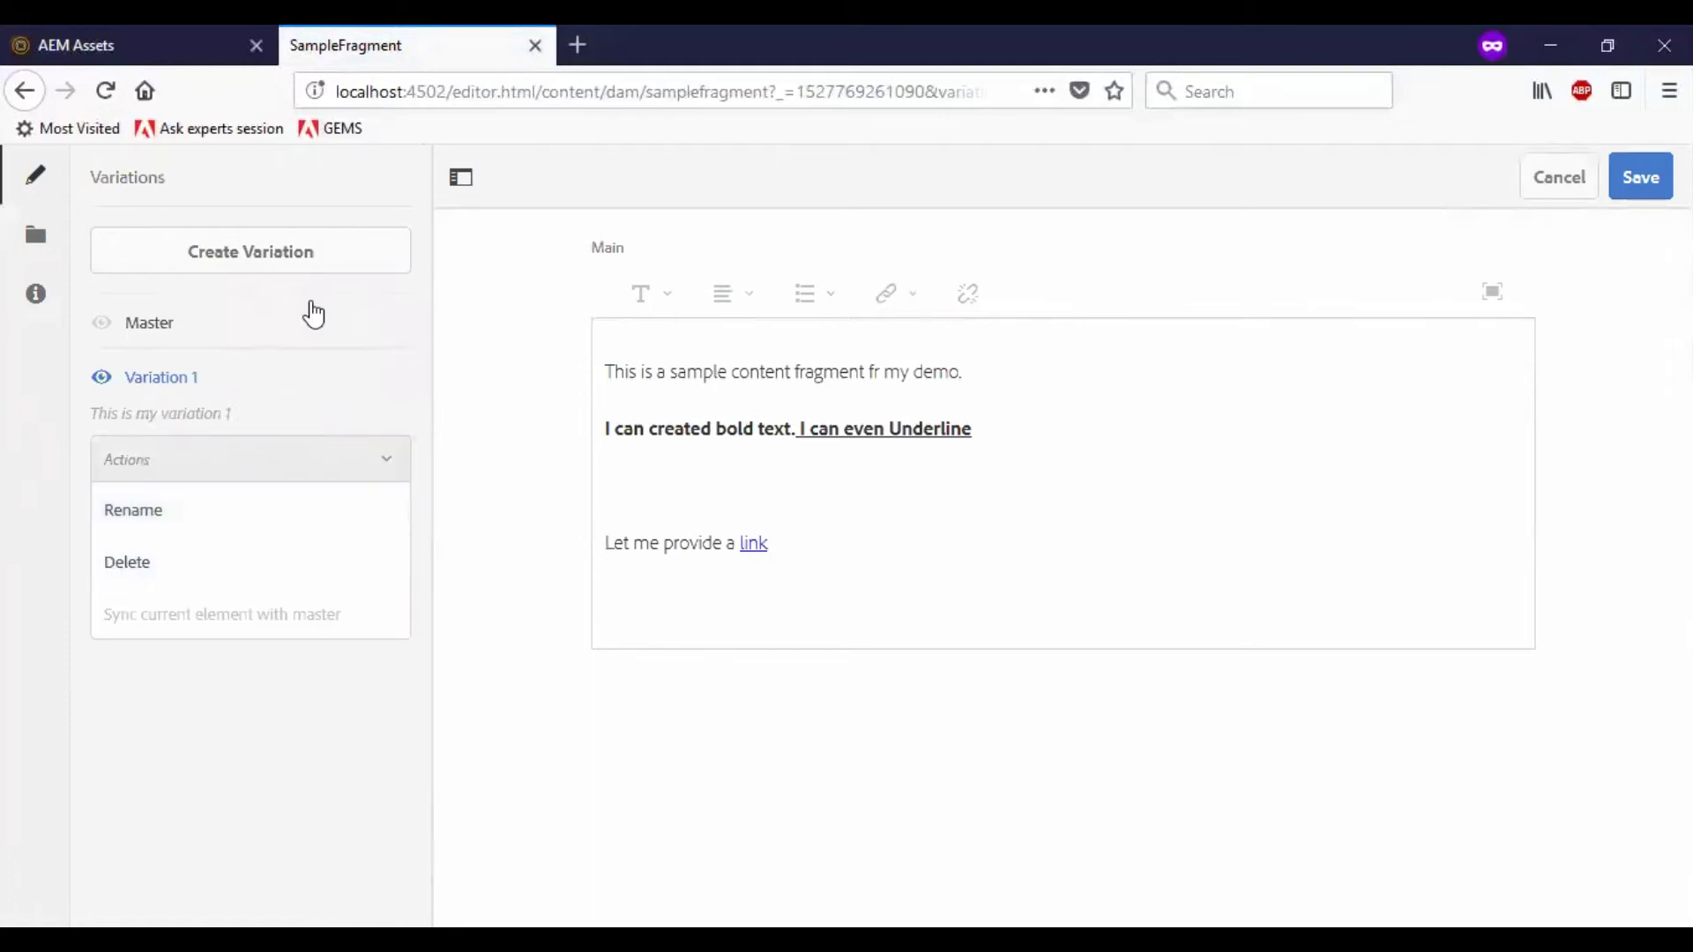
pyautogui.click(280, 254)
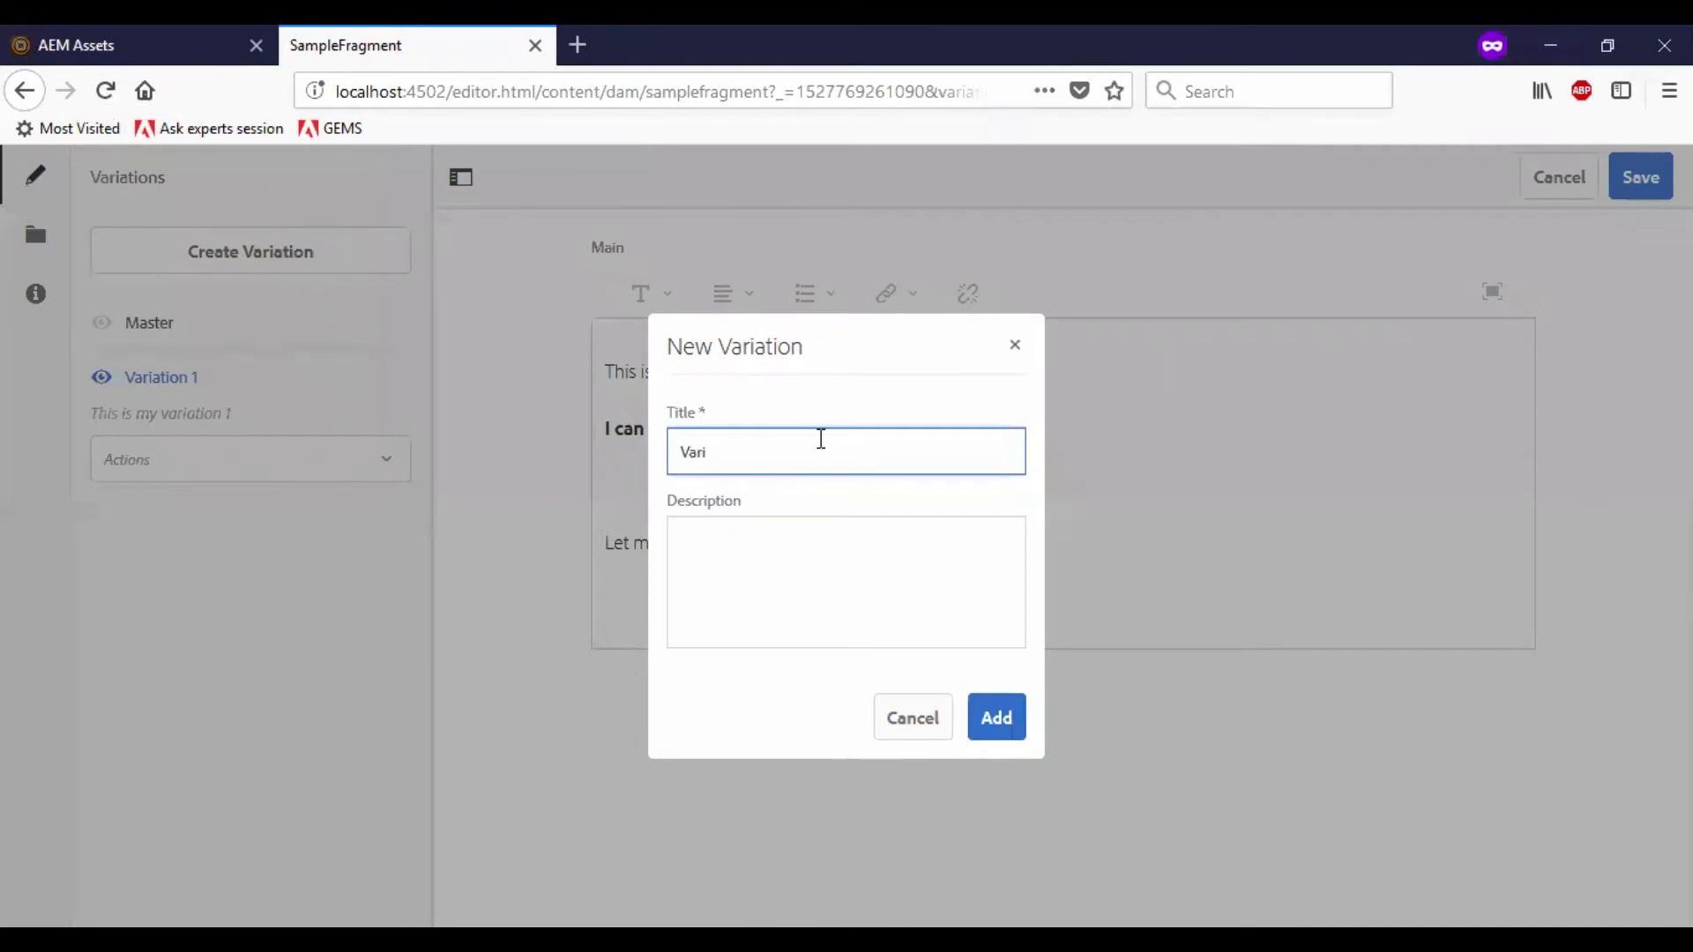
pyautogui.click(790, 555)
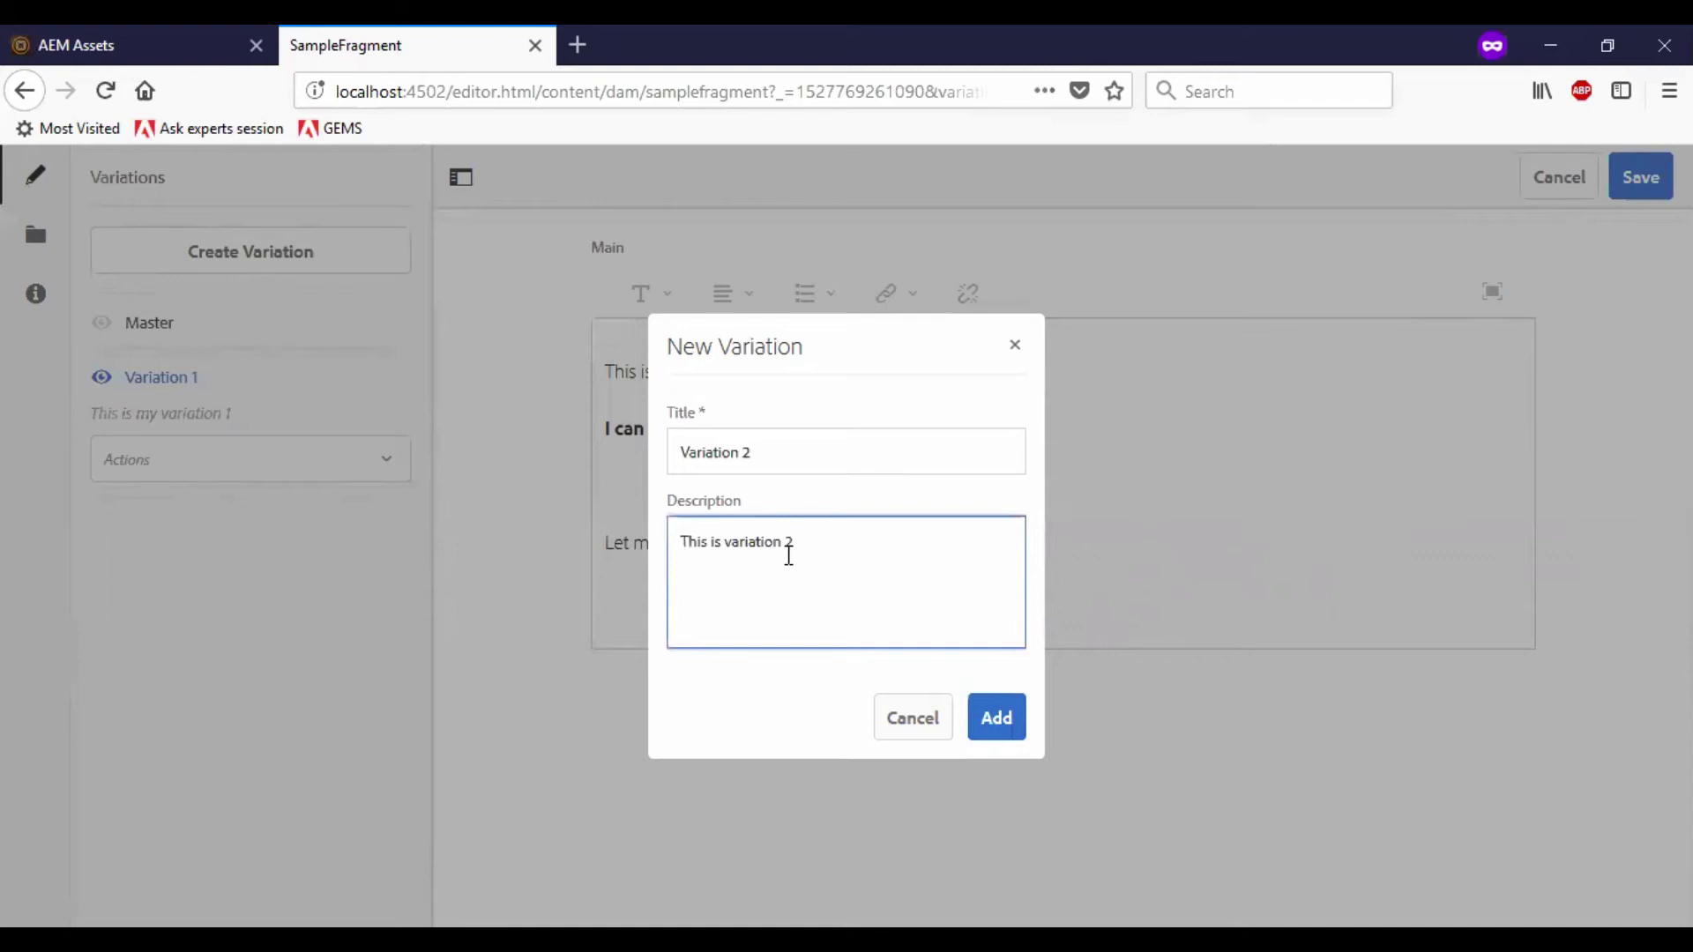
pyautogui.click(996, 717)
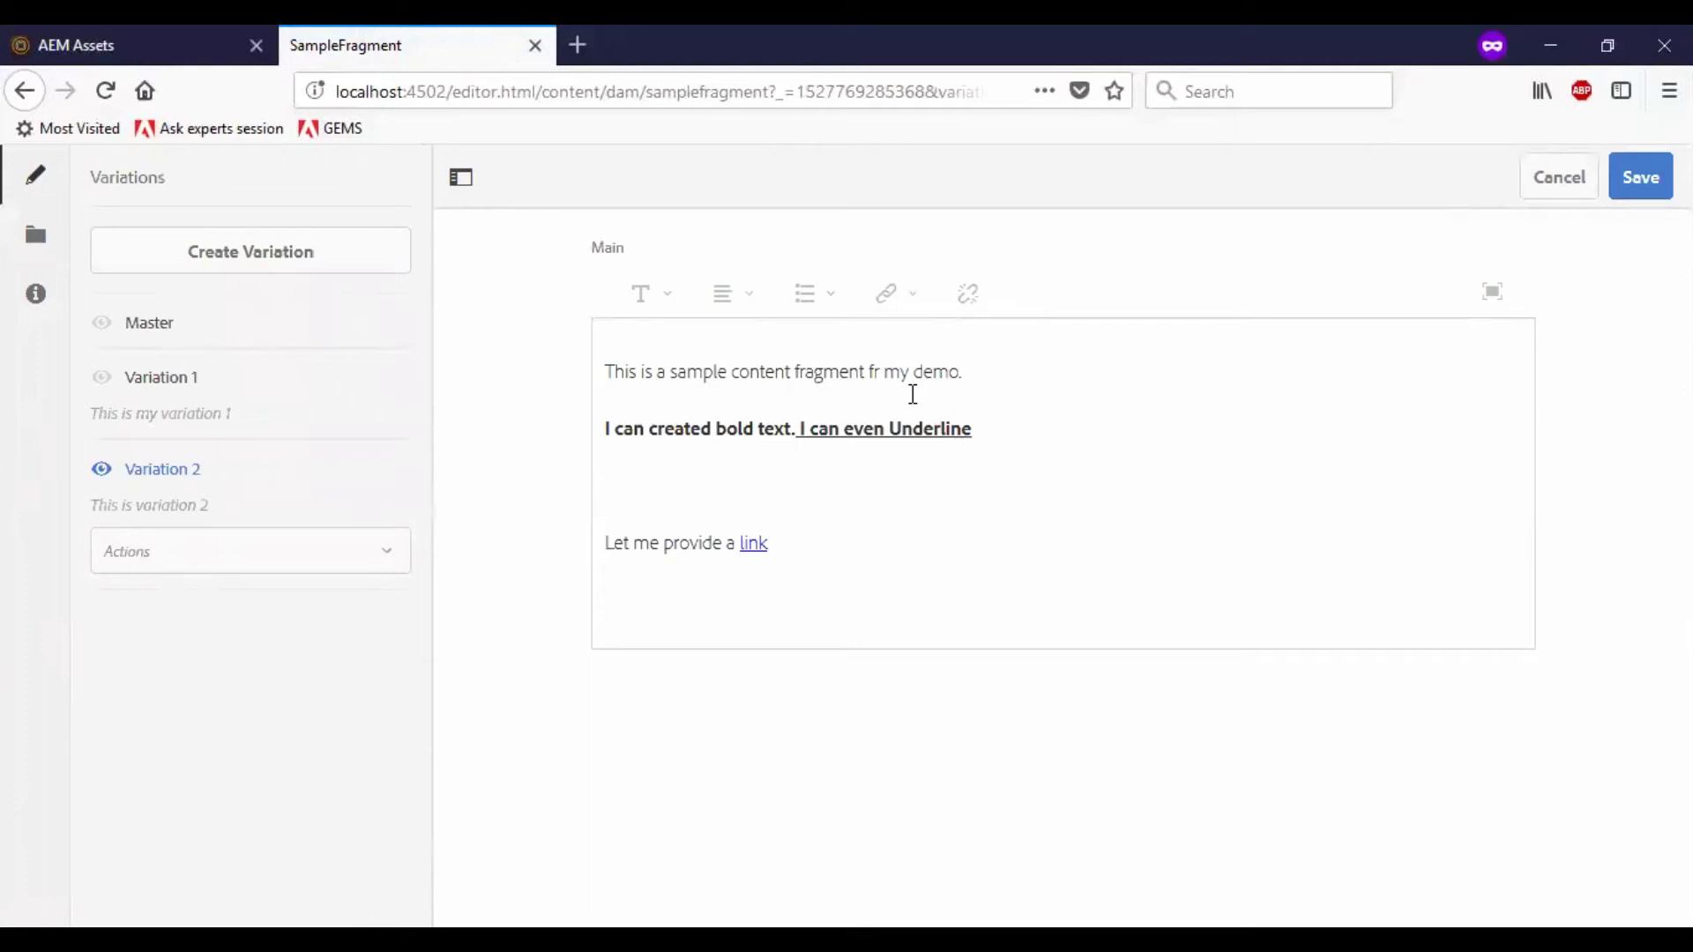
# Review the fragment's associated content and metadata, return to its variations and save the fragment
pyautogui.click(981, 368)
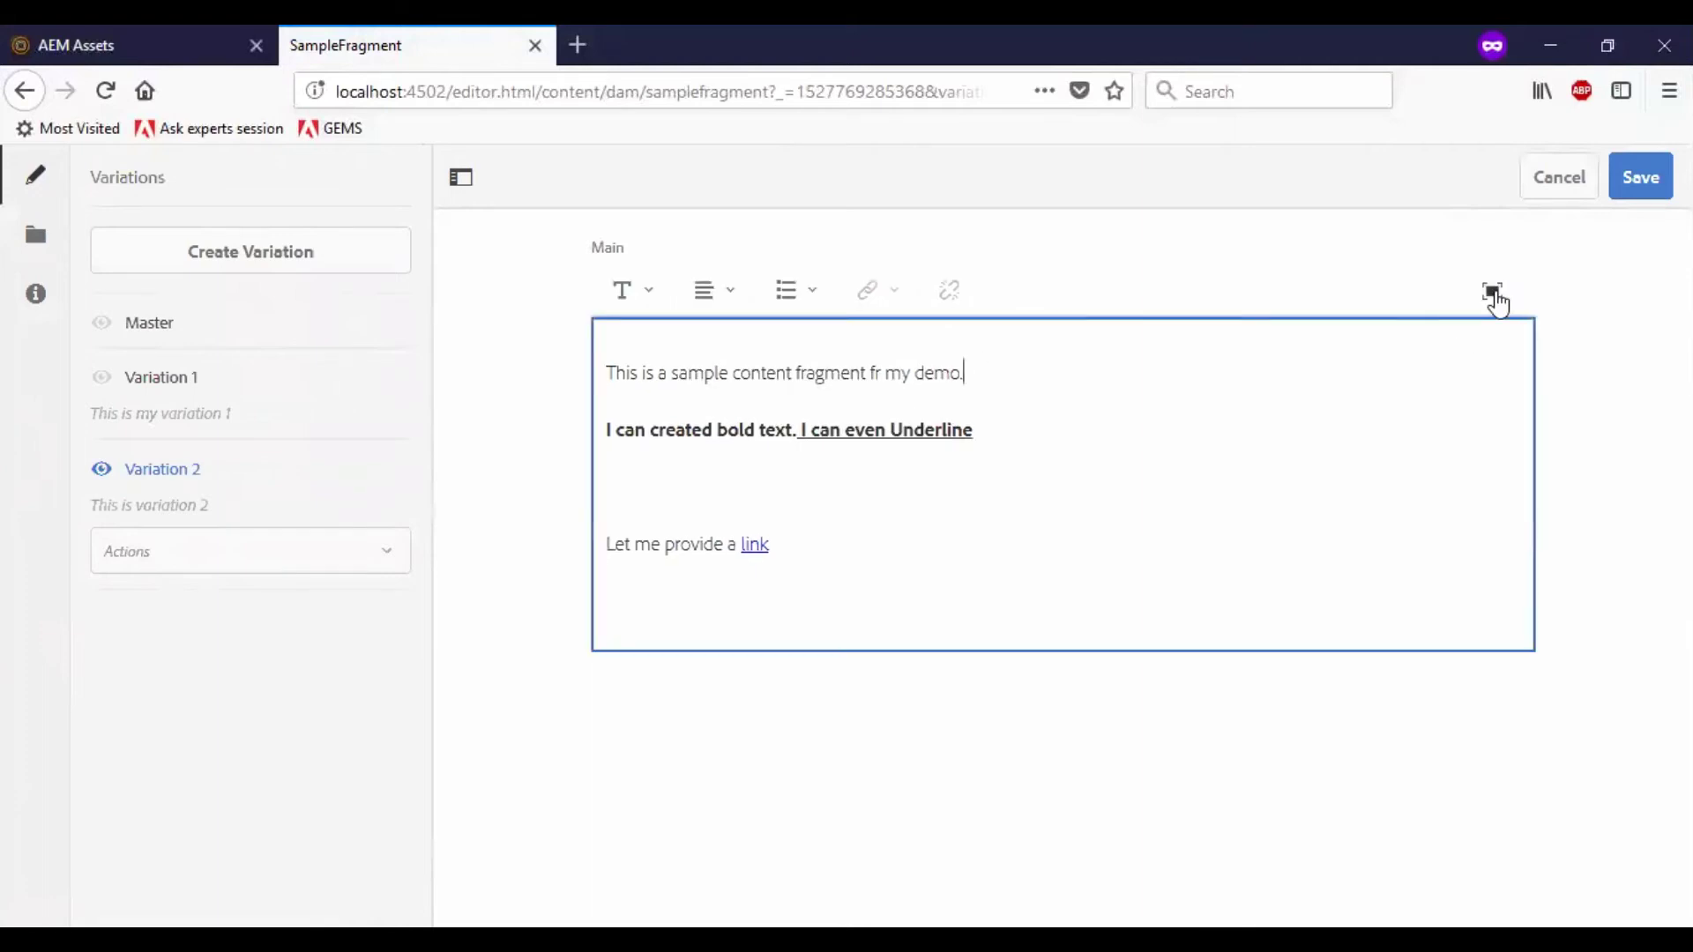
pyautogui.click(43, 248)
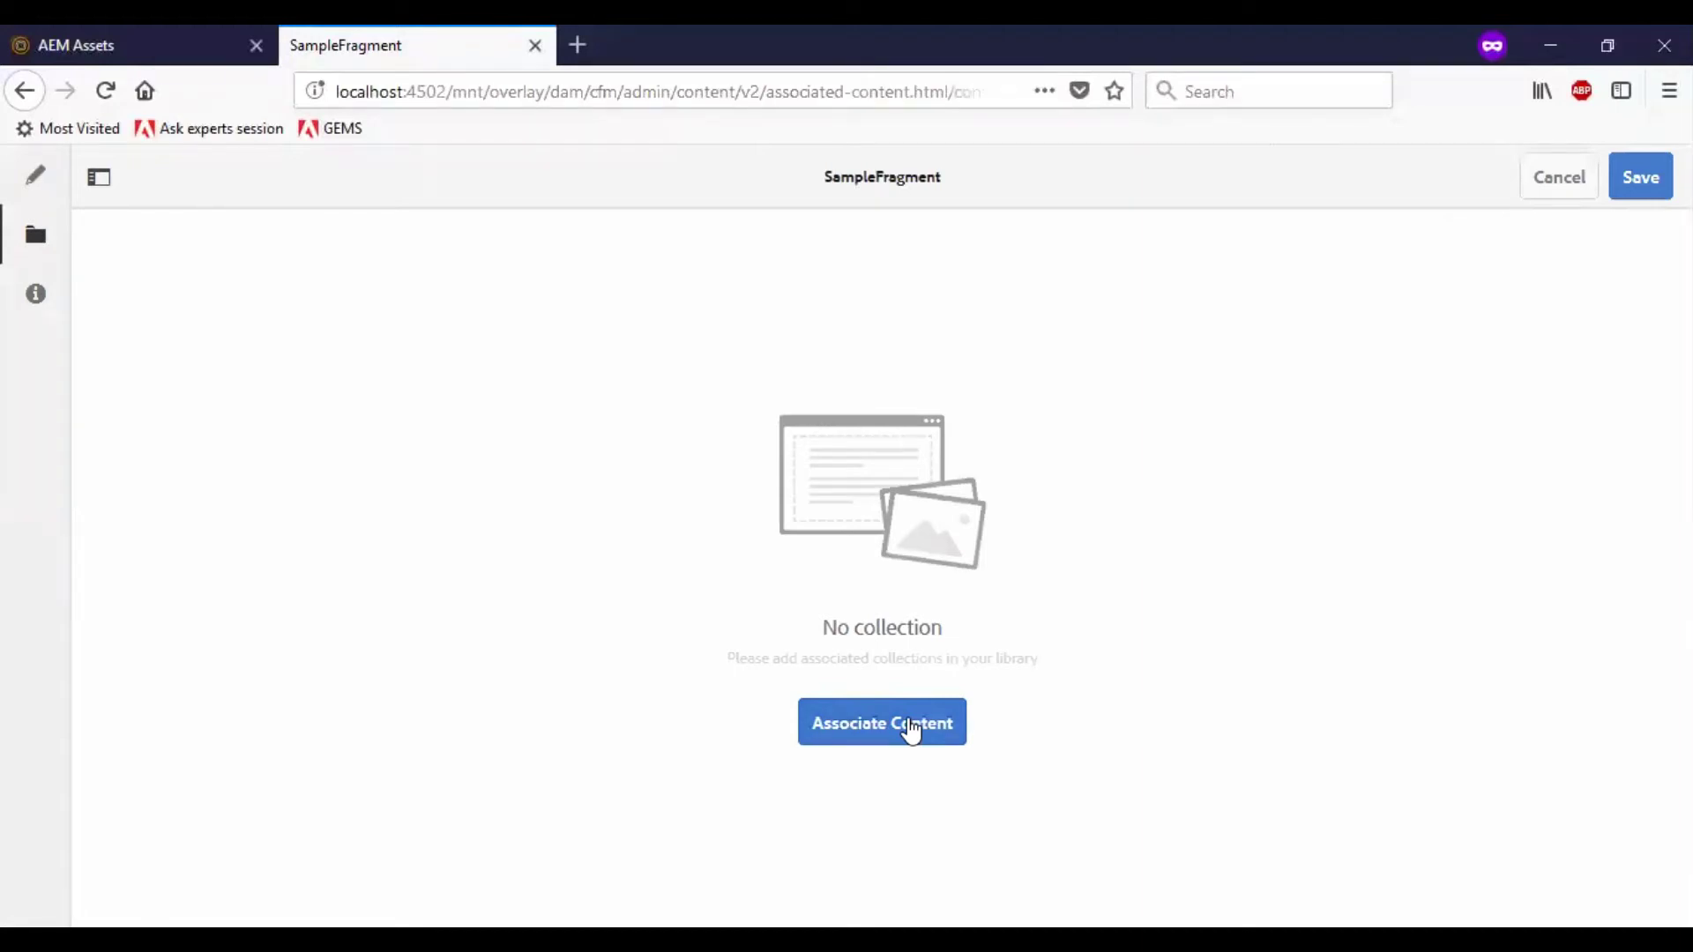
pyautogui.click(37, 304)
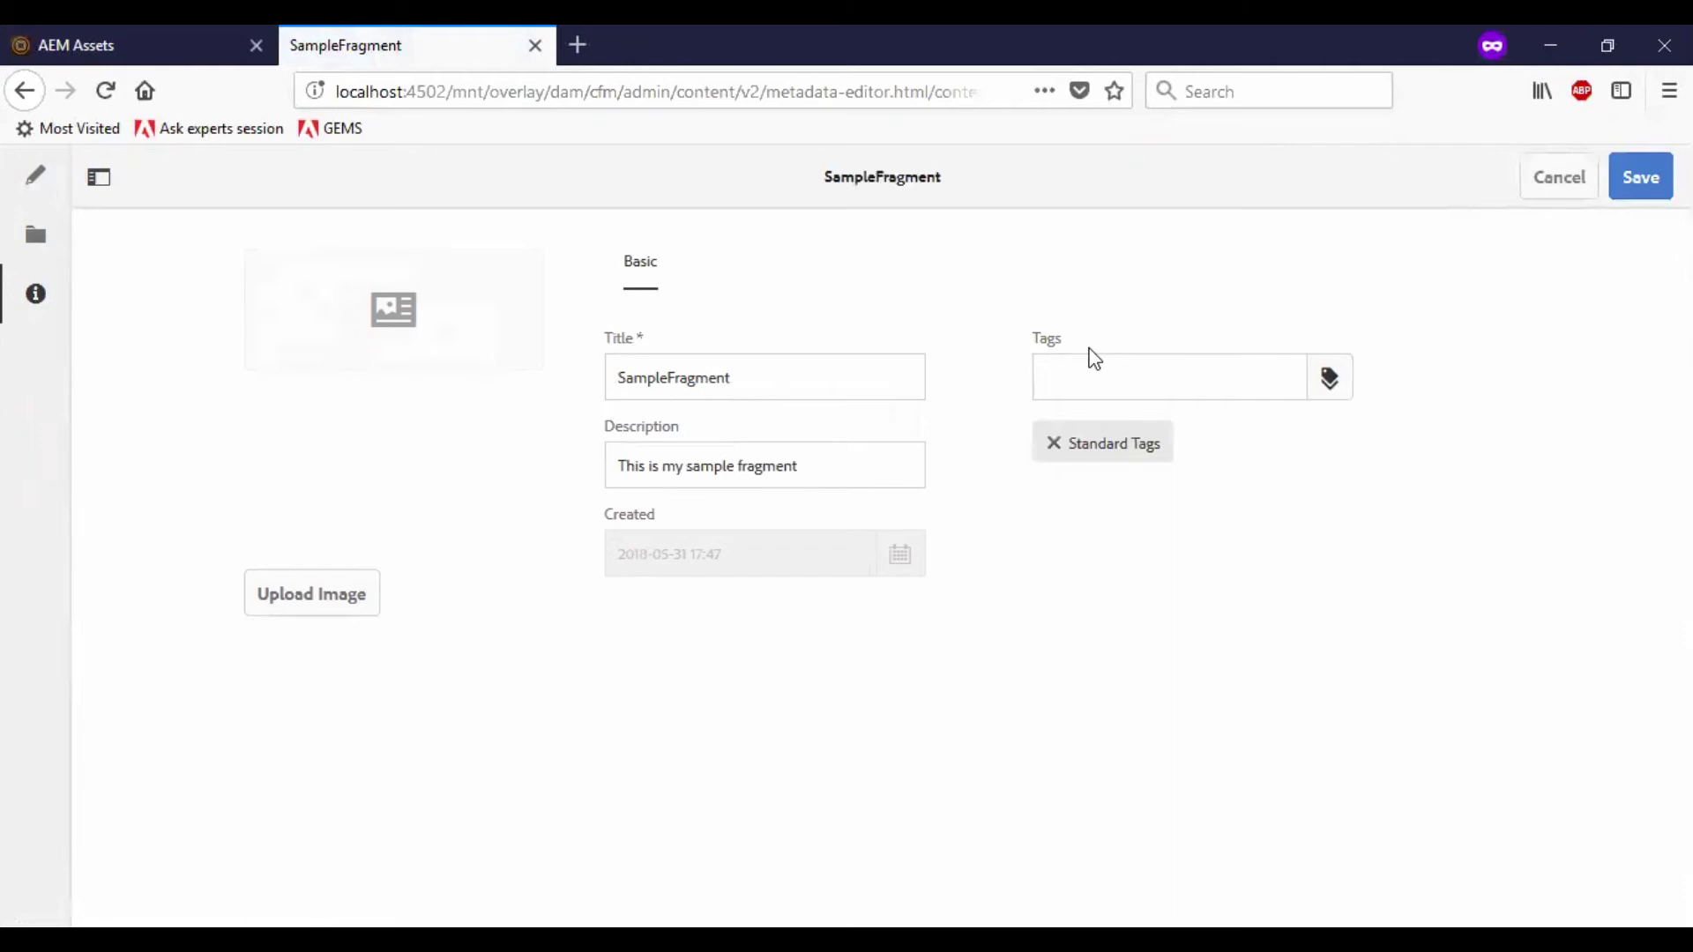
pyautogui.click(36, 175)
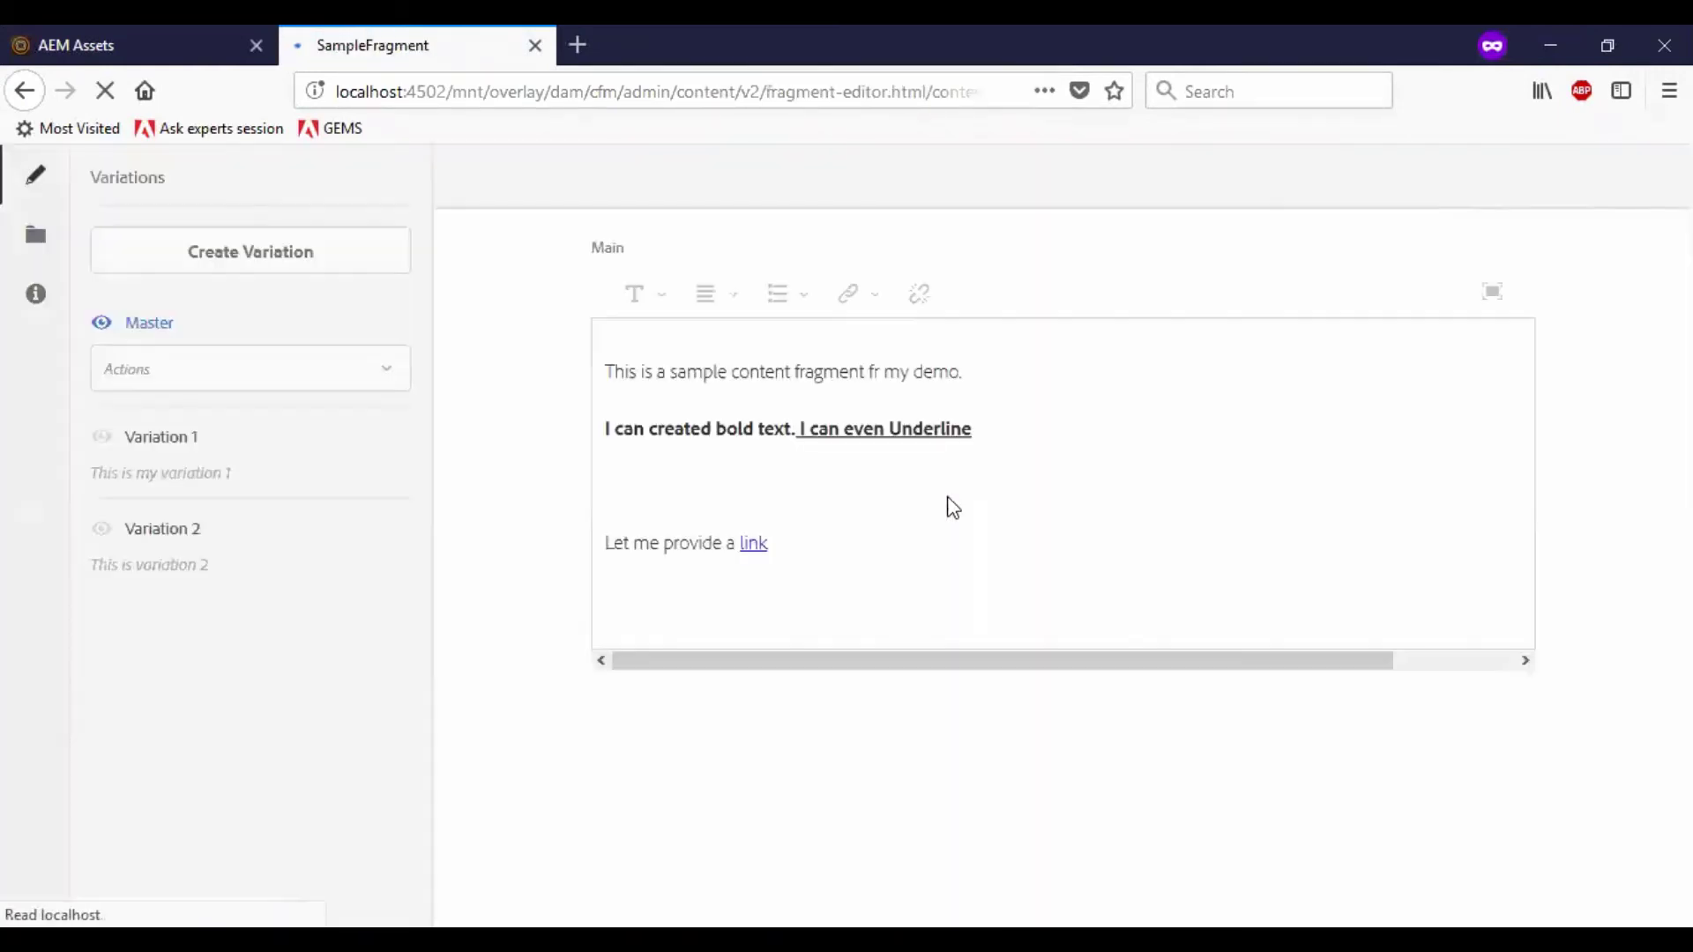
pyautogui.click(1642, 180)
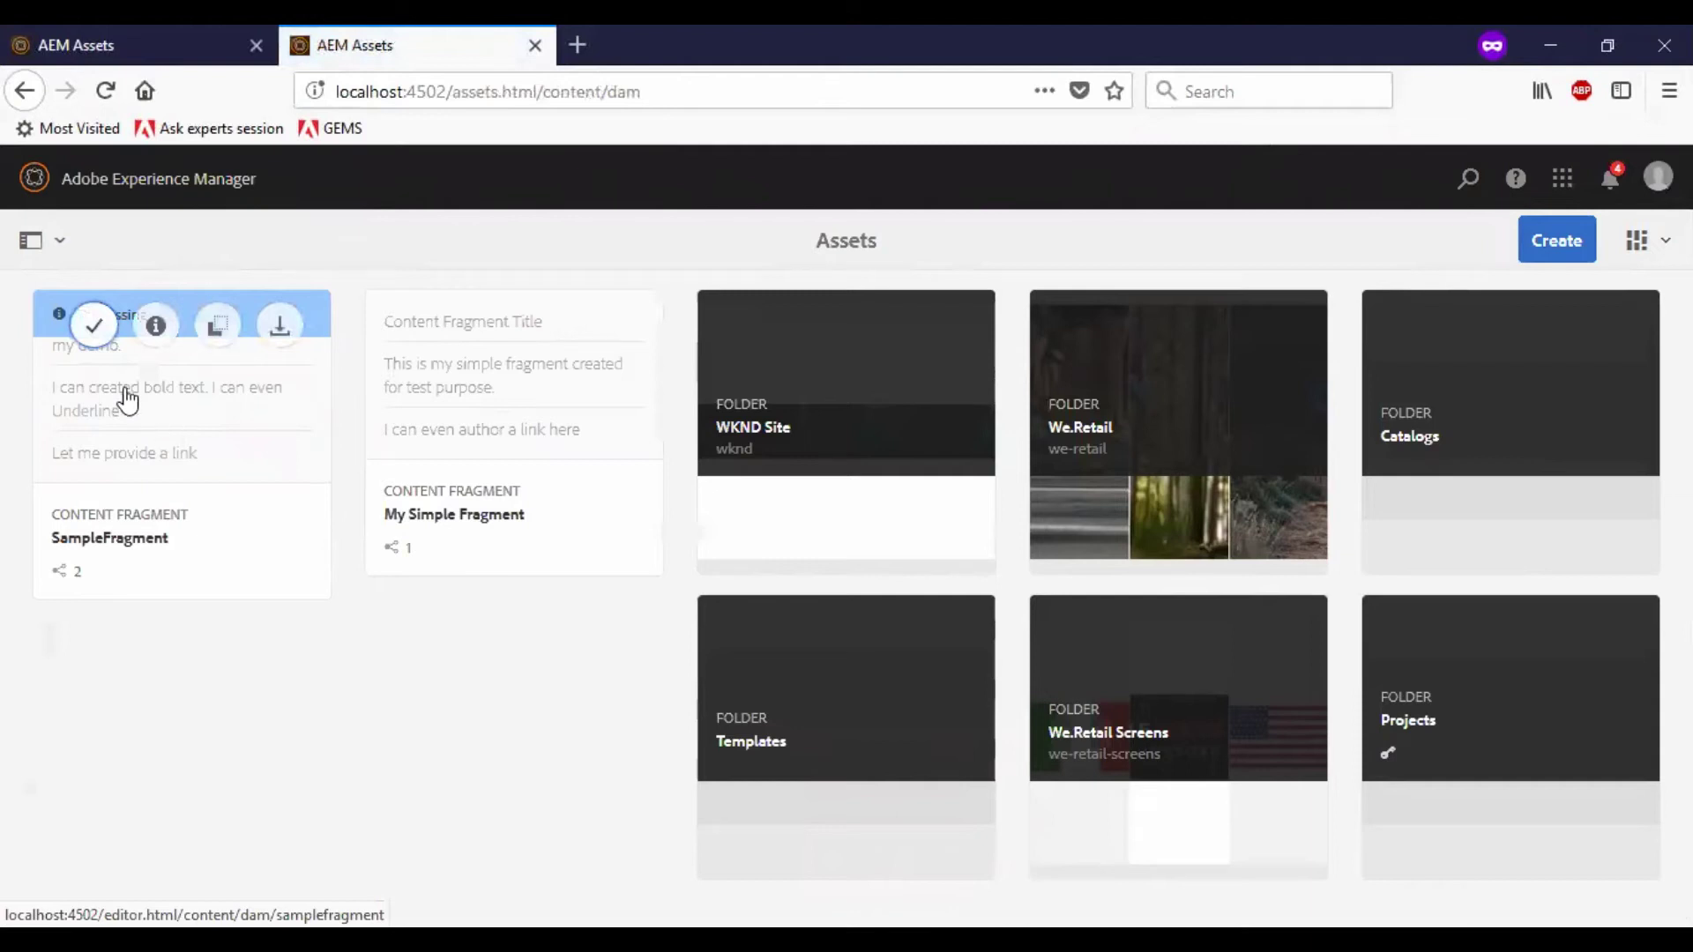
# Select SampleFragment in the Assets listing, view its additional actions such as publishing, and clear the selection
pyautogui.click(92, 331)
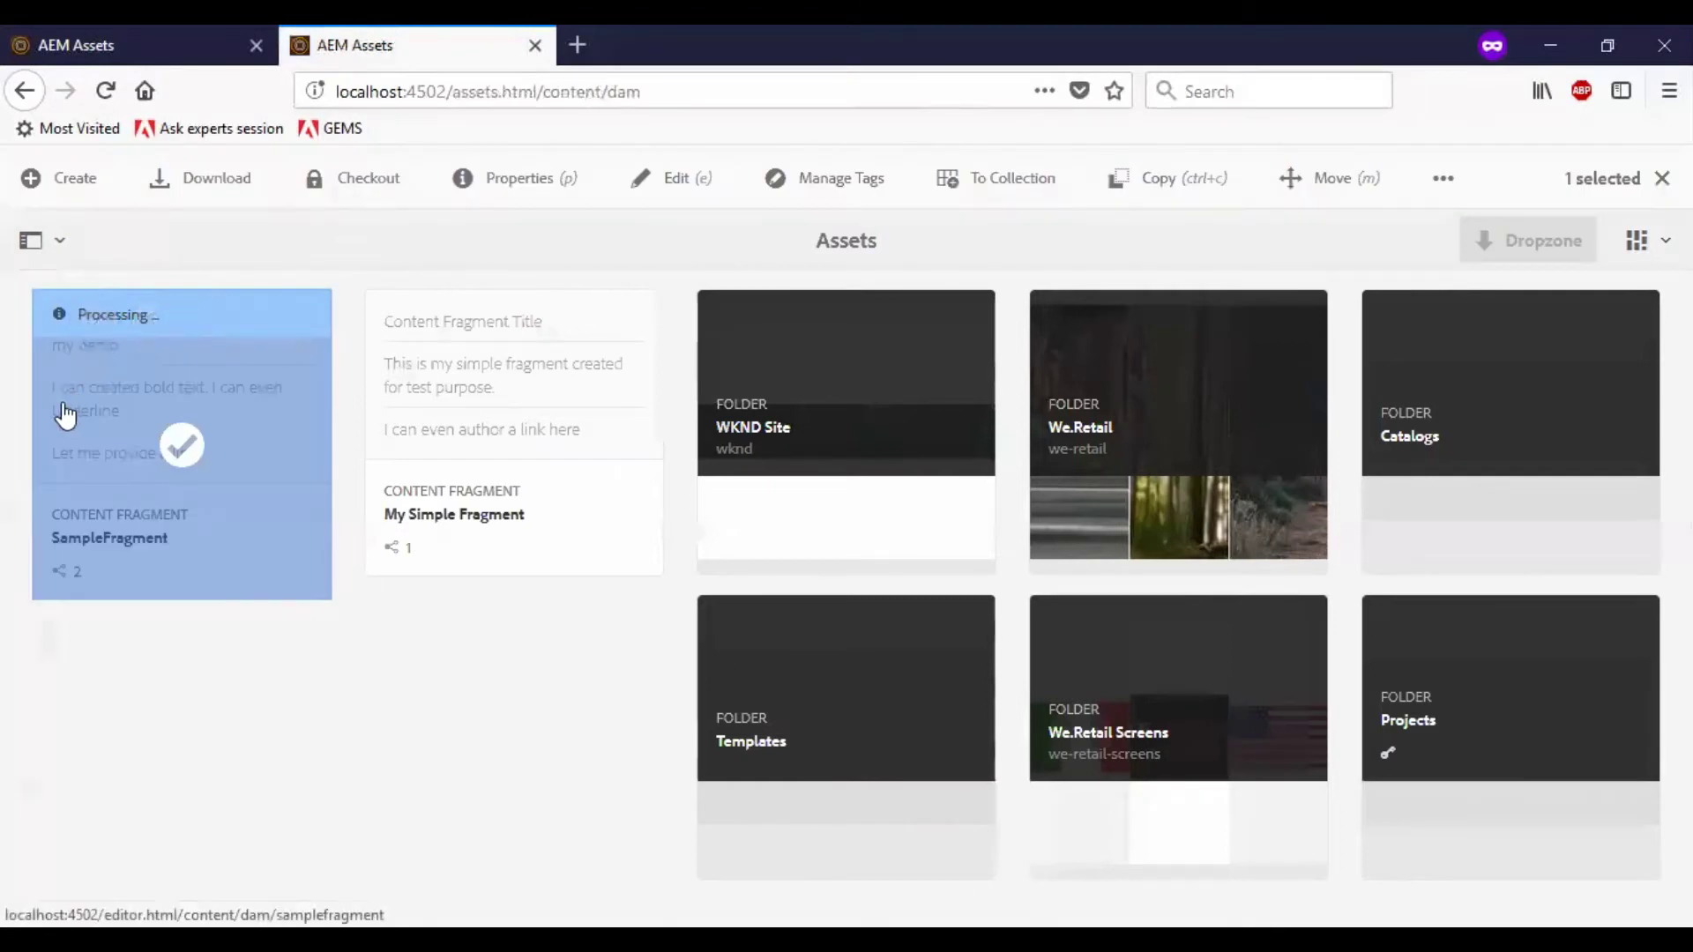
pyautogui.click(1444, 179)
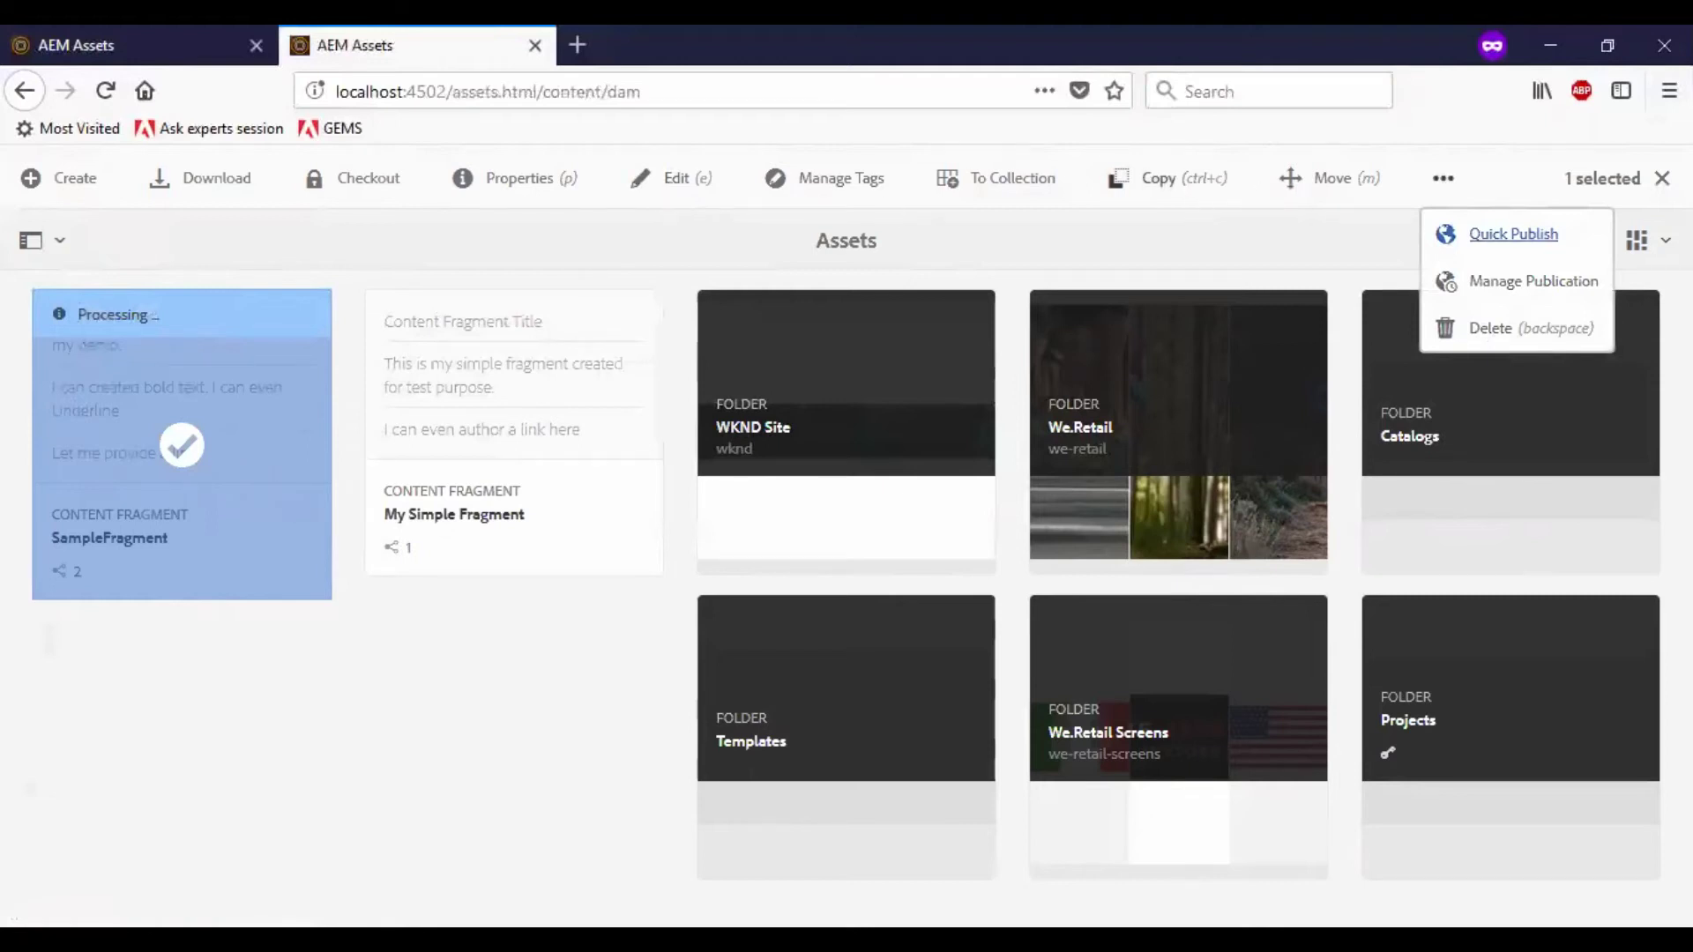
pyautogui.click(1662, 179)
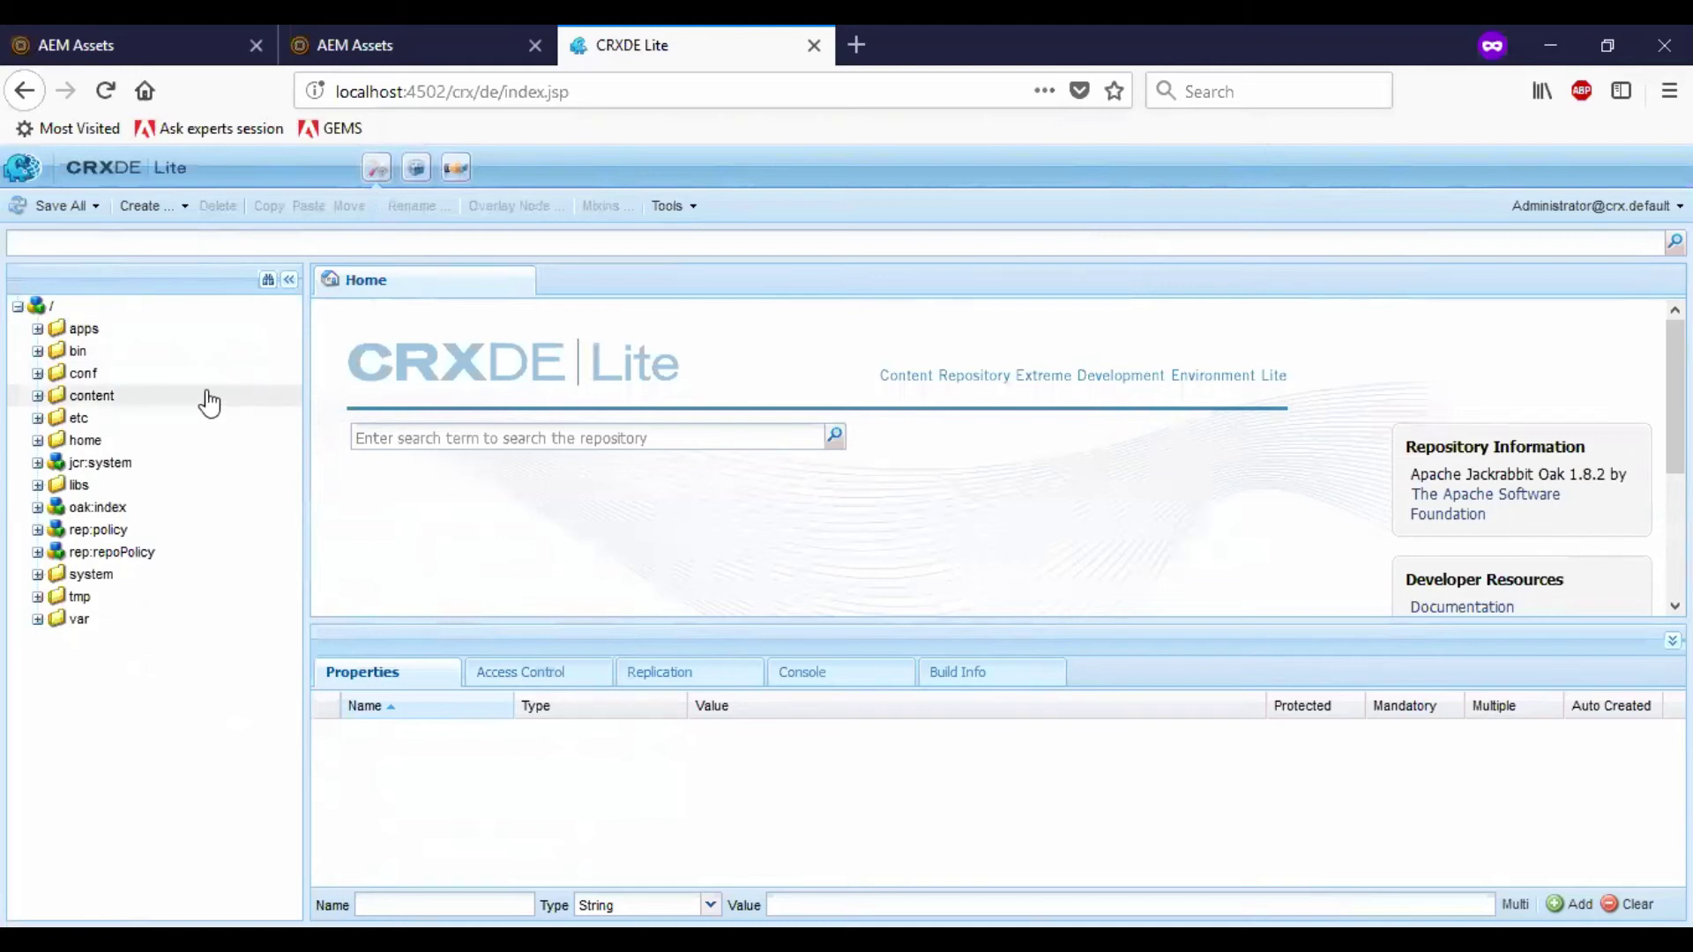
# In CRXDE Lite, examine the renditions stored under /content/dam/samplefragment/jcr:content
pyautogui.click(117, 402)
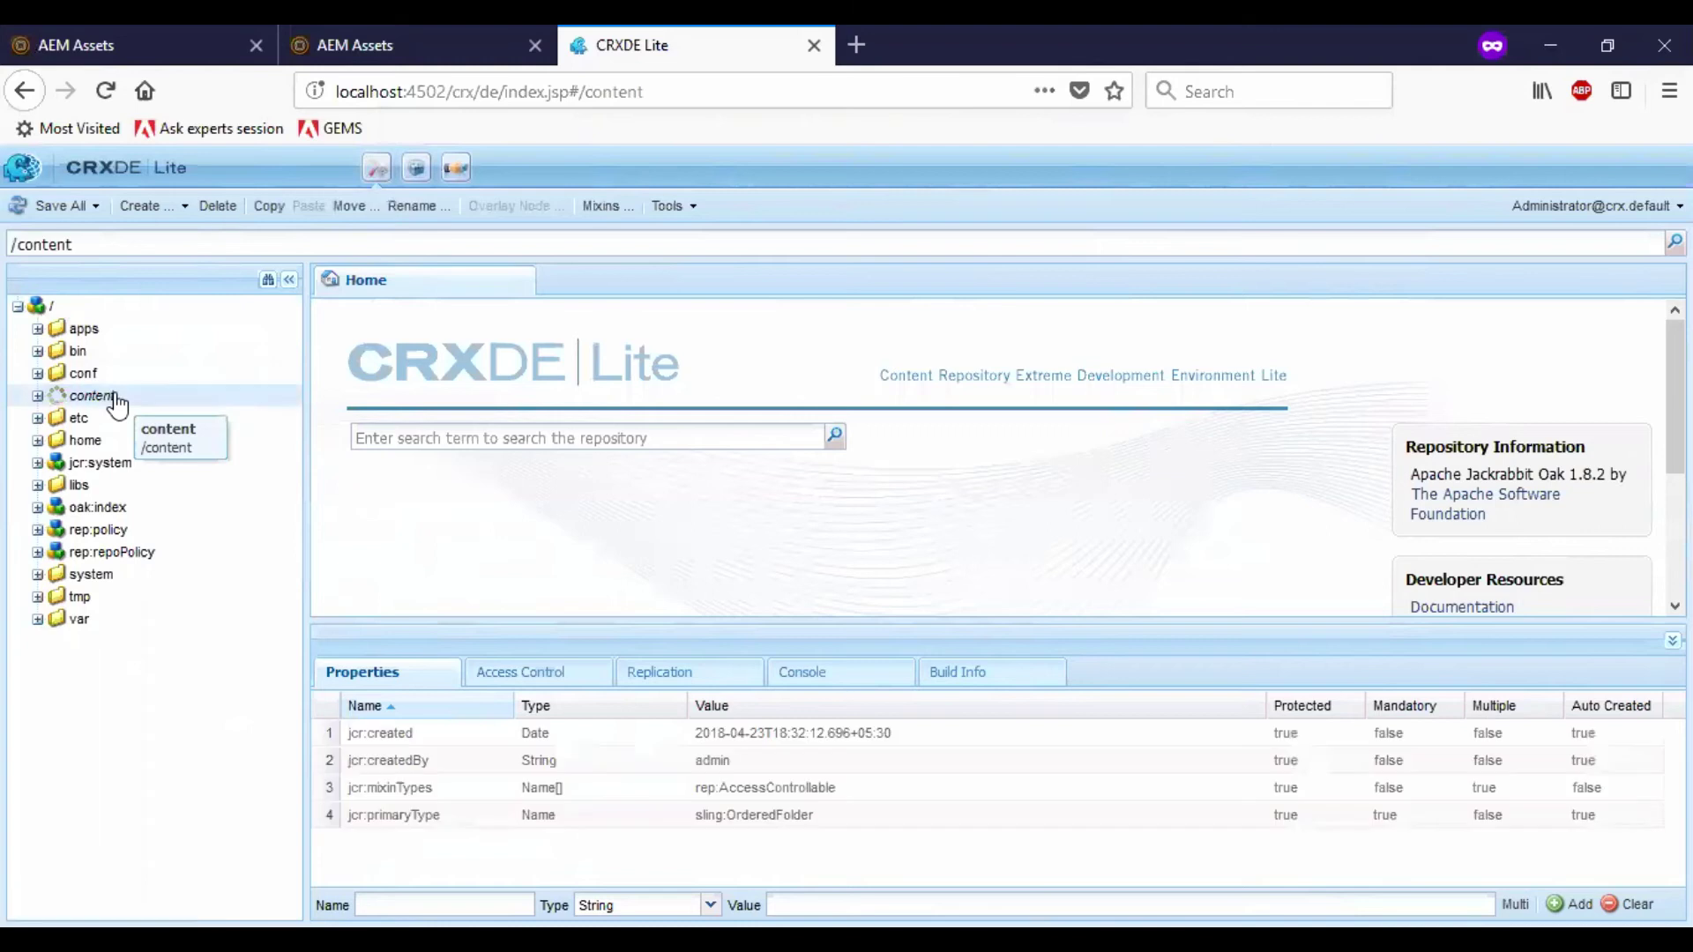
pyautogui.click(113, 444)
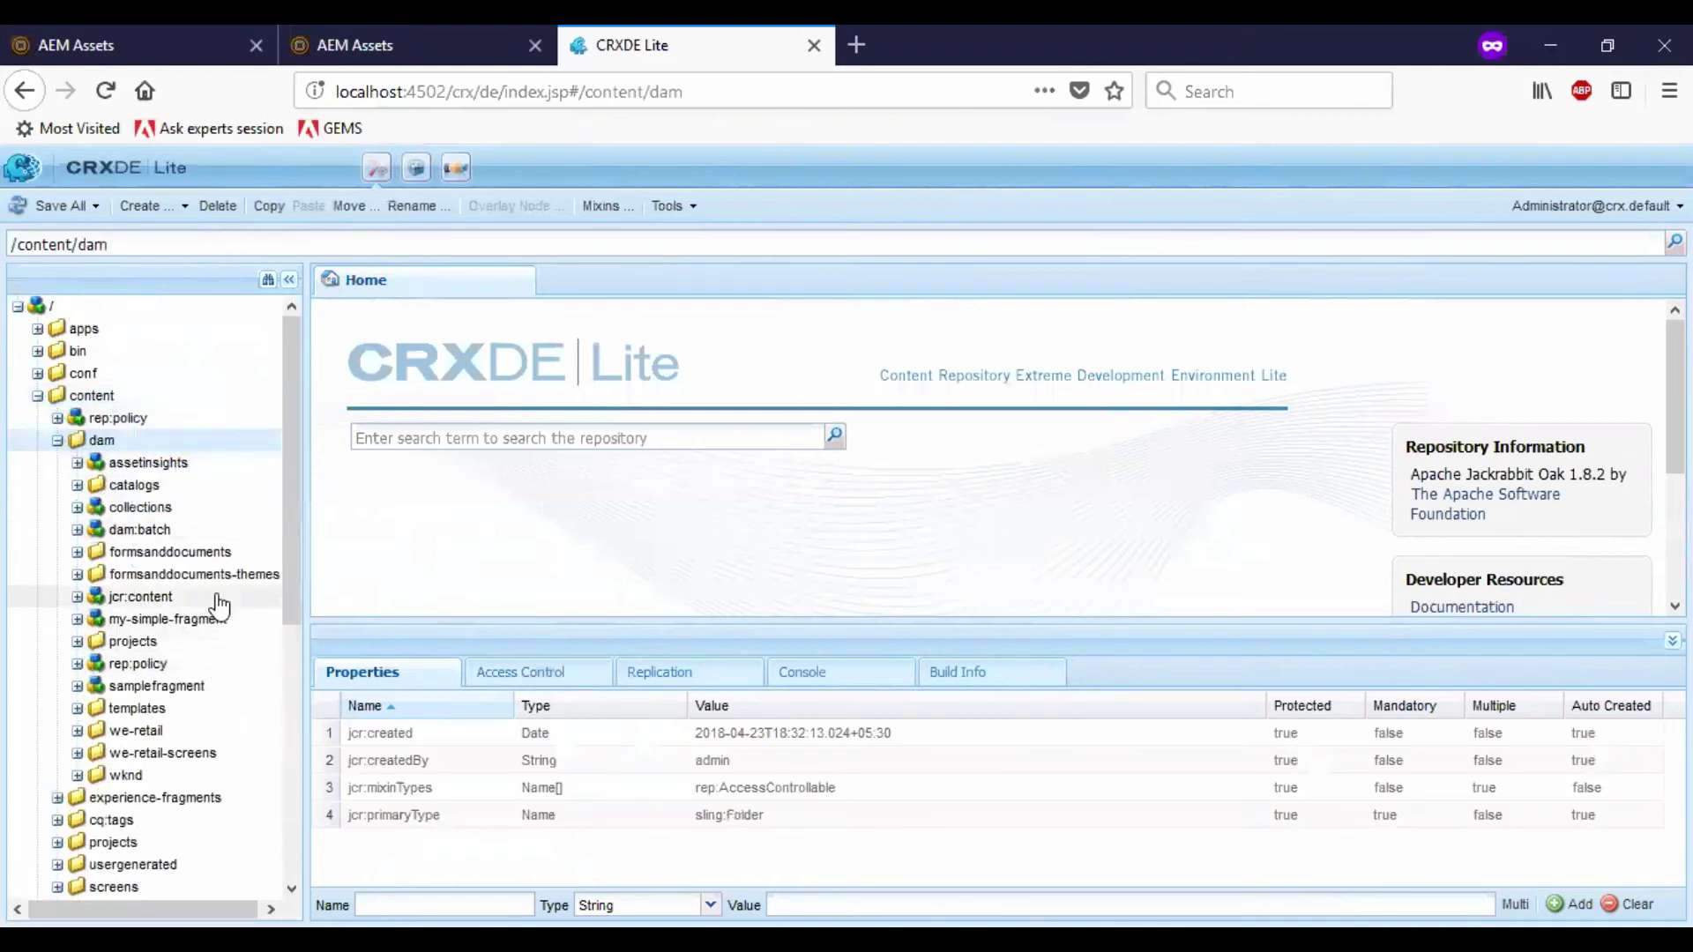
pyautogui.scroll(-3, 217, 605)
pyautogui.click(191, 570)
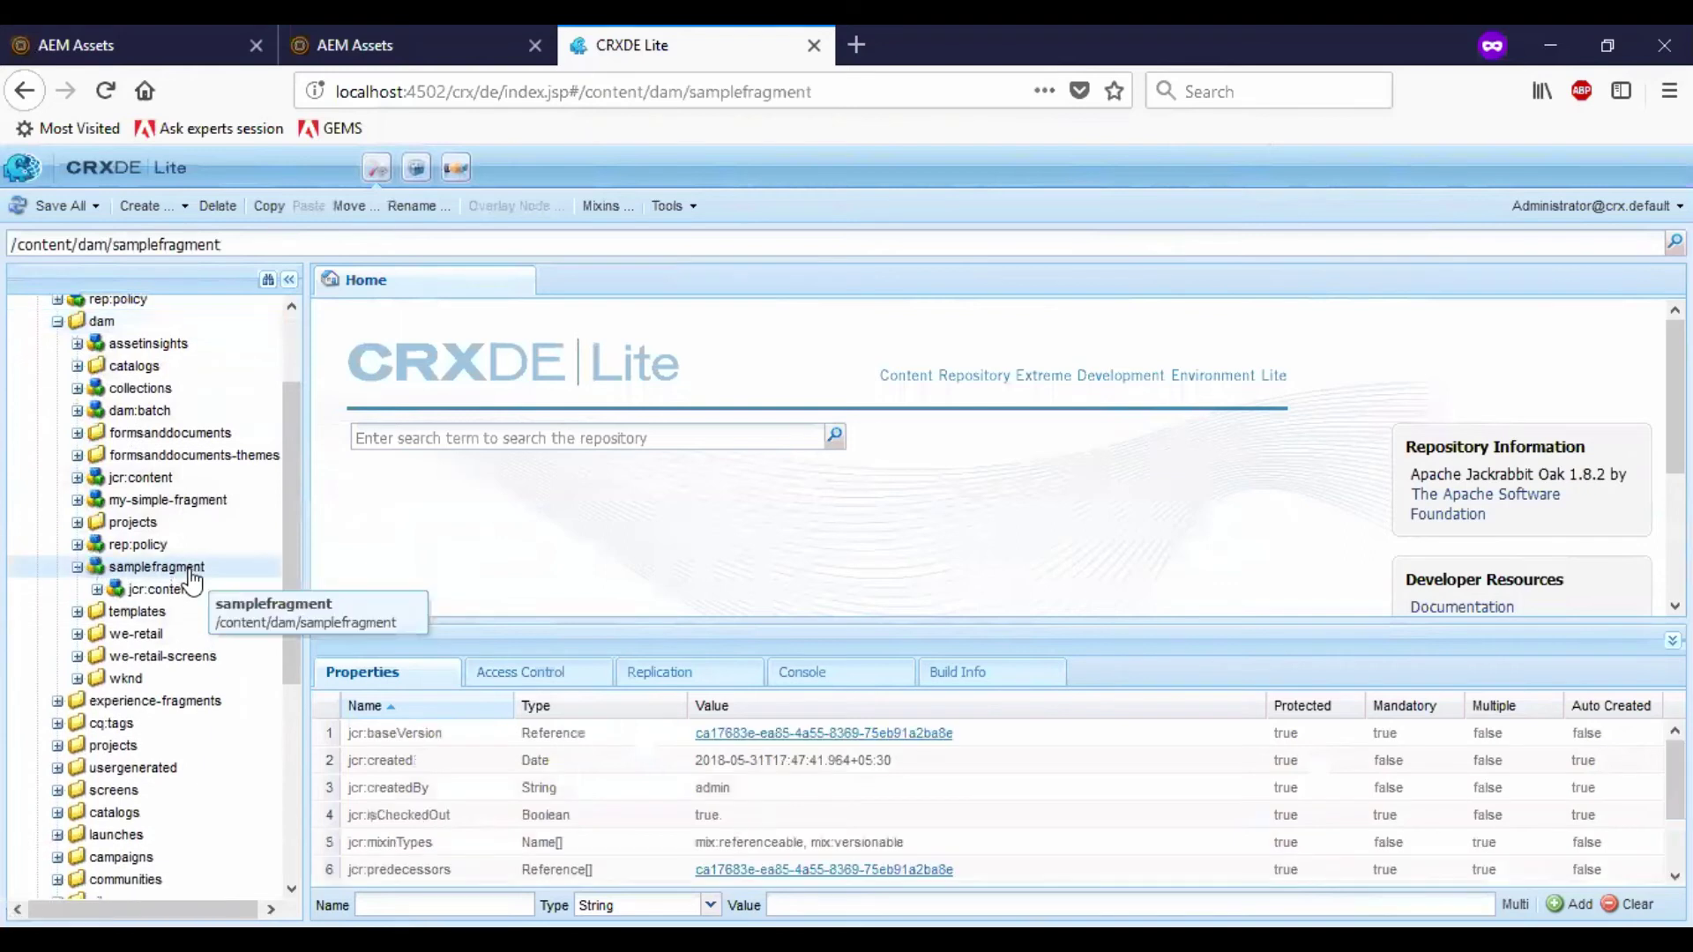
pyautogui.click(187, 590)
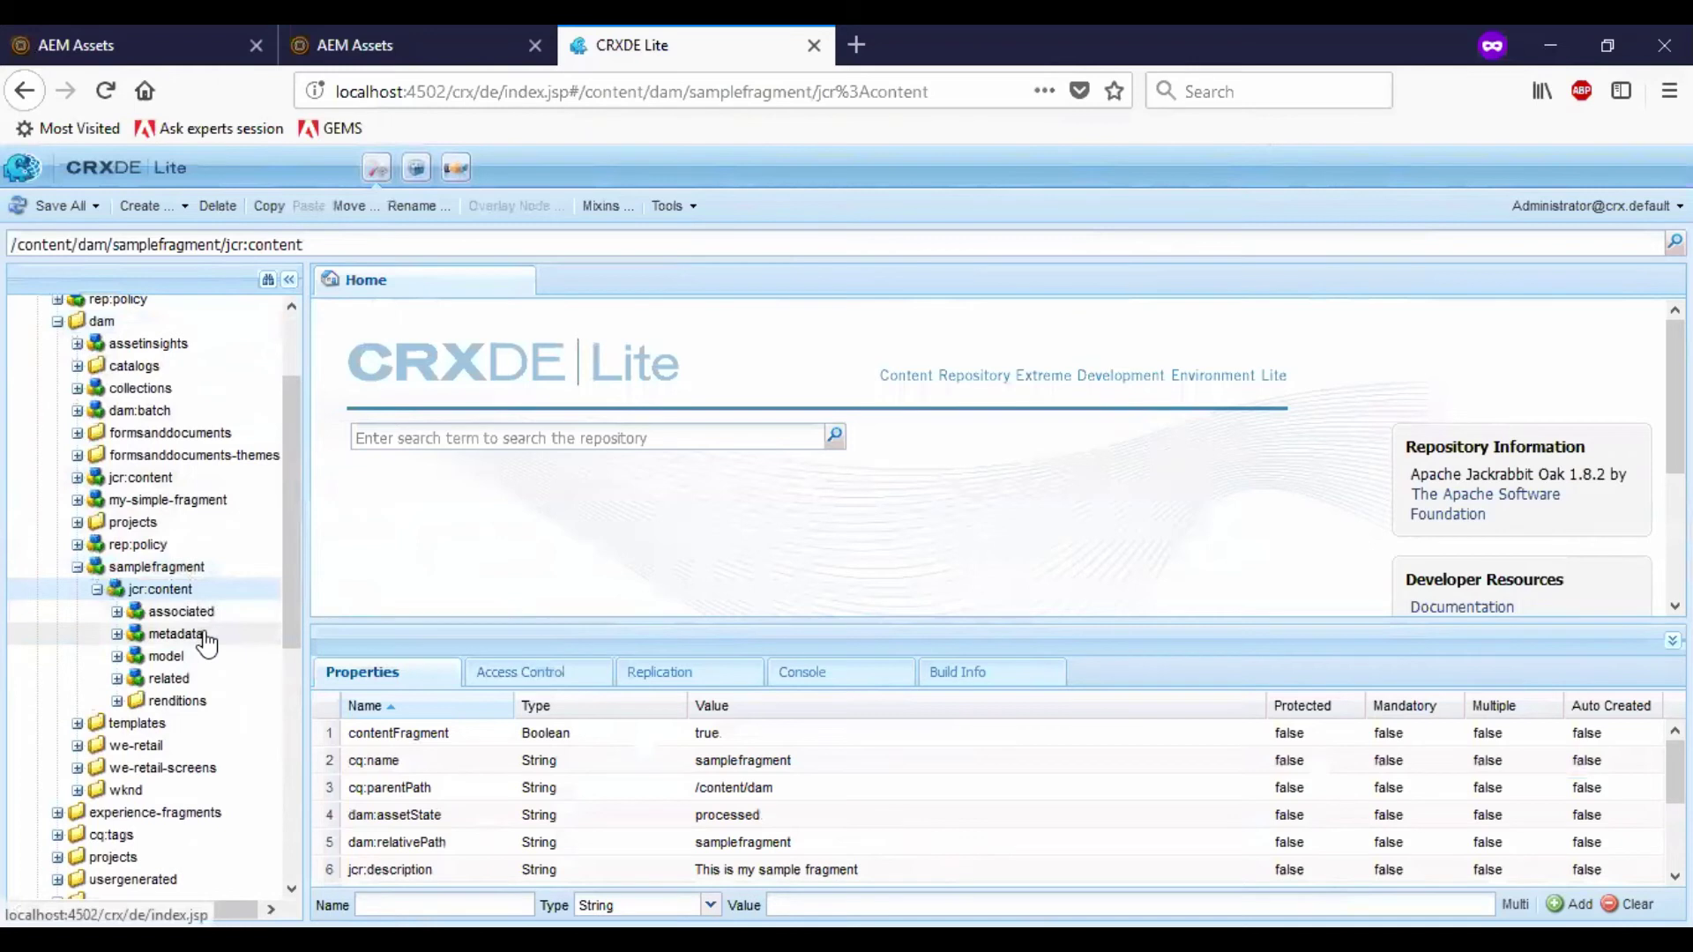
pyautogui.click(116, 702)
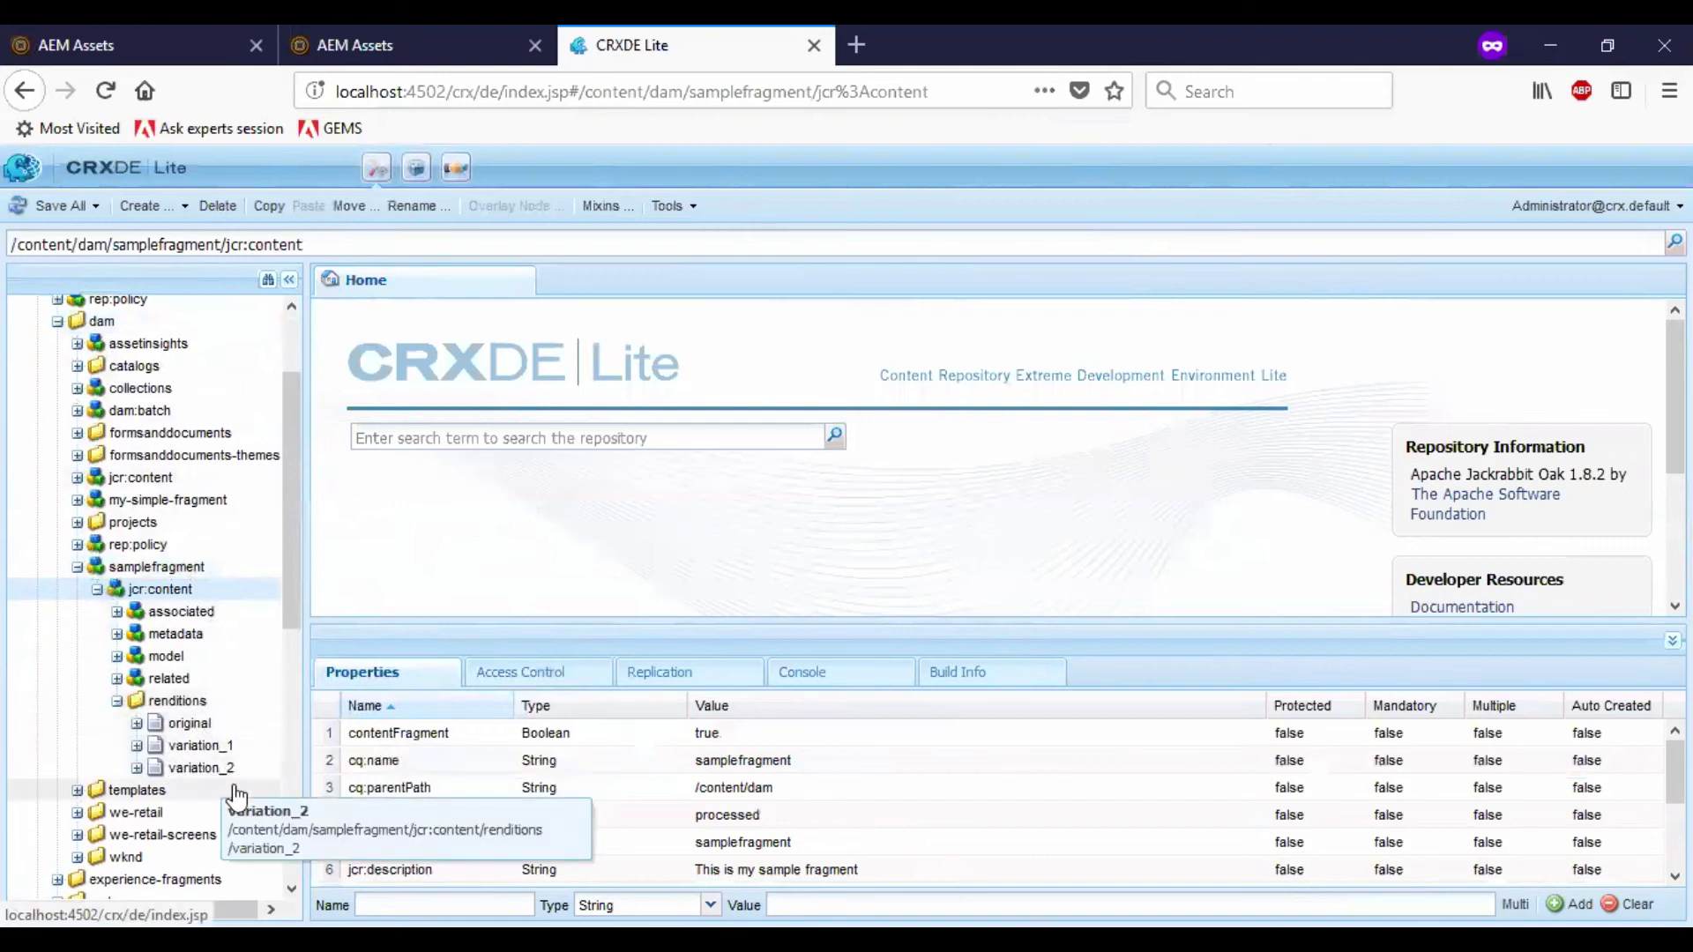
# Back in AEM Assets, review SampleFragment's download options, try including Metadata, and close the dialog without downloading
pyautogui.click(388, 46)
pyautogui.moveTo(231, 378)
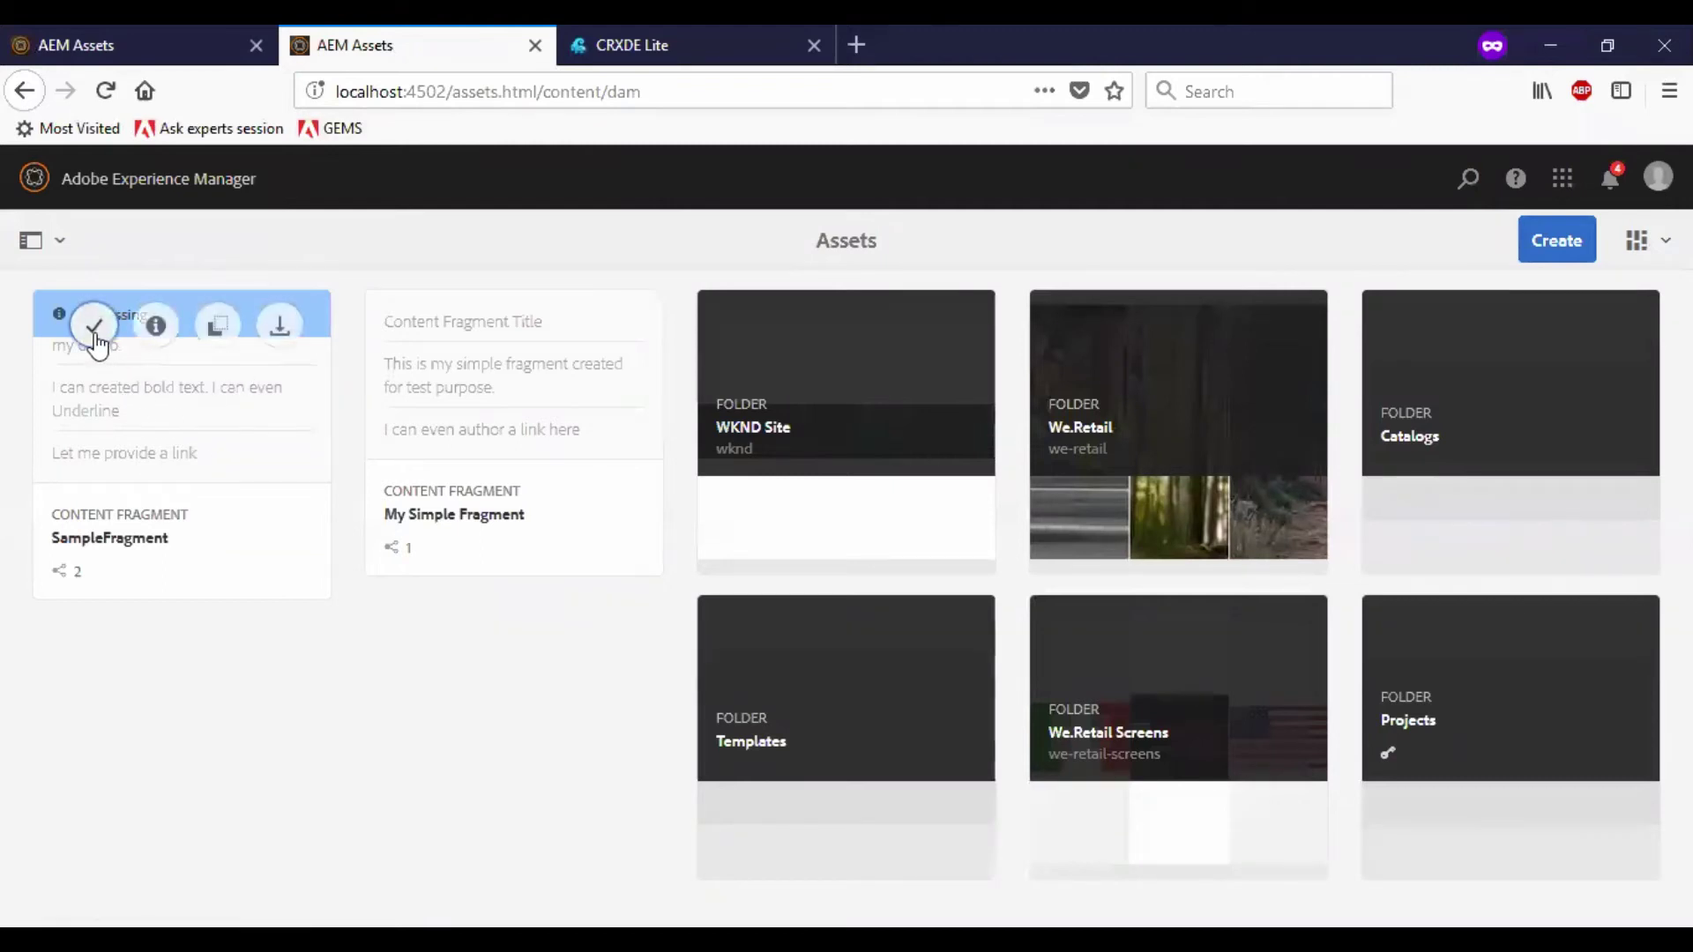
pyautogui.click(94, 326)
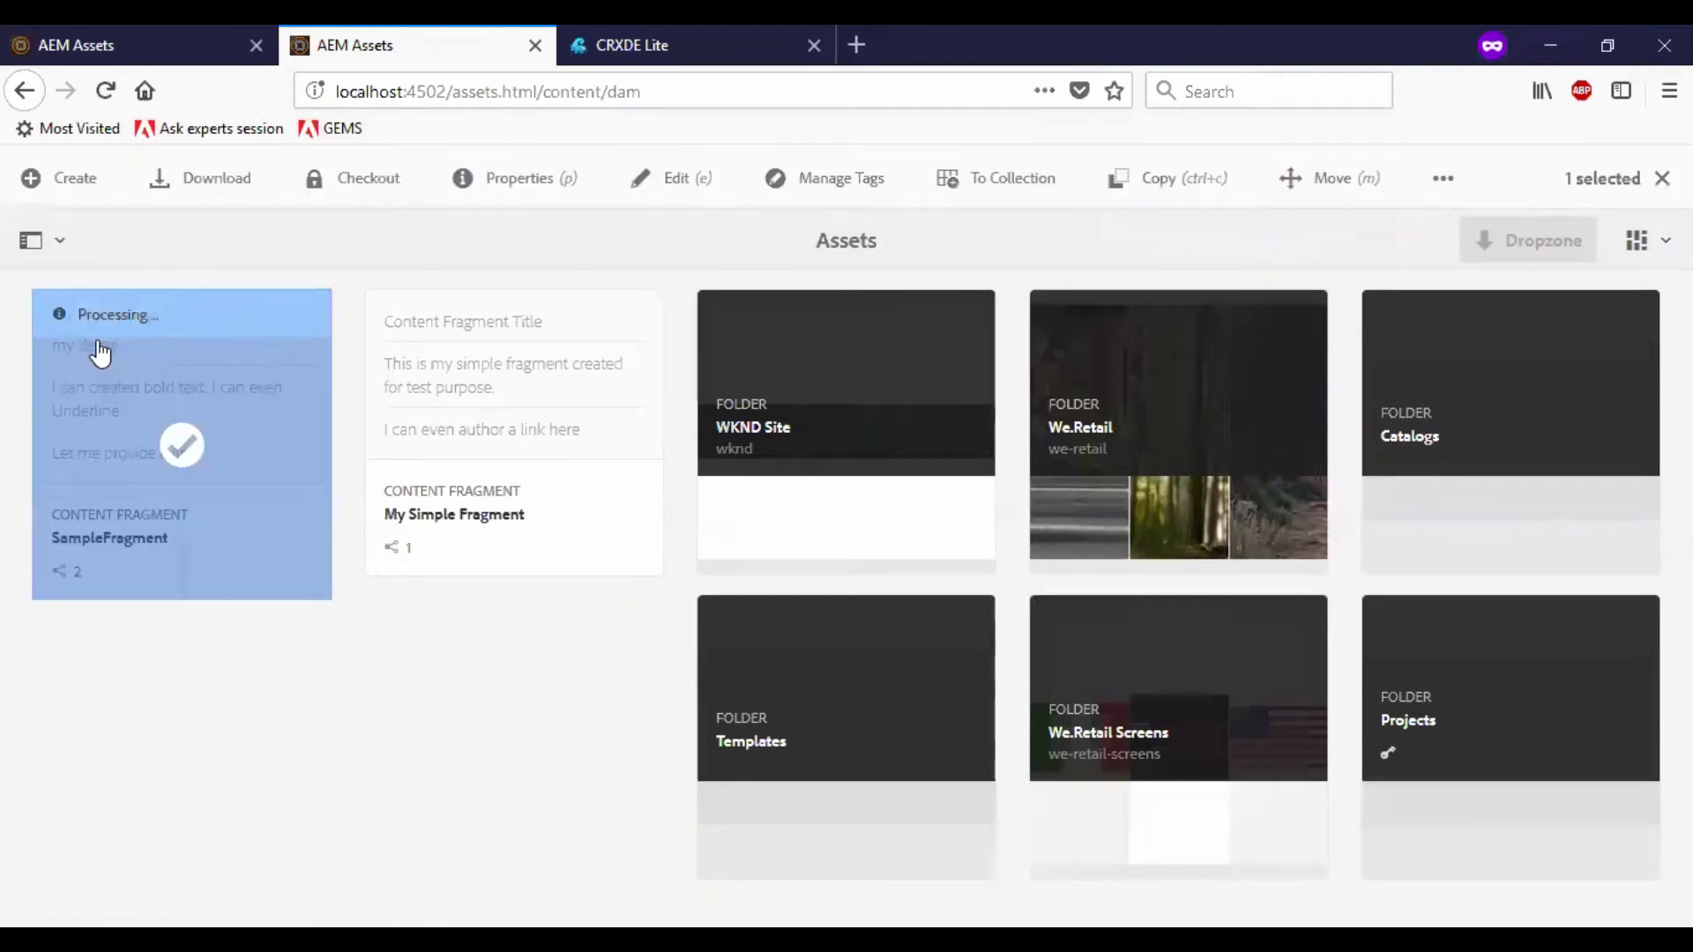
pyautogui.click(220, 179)
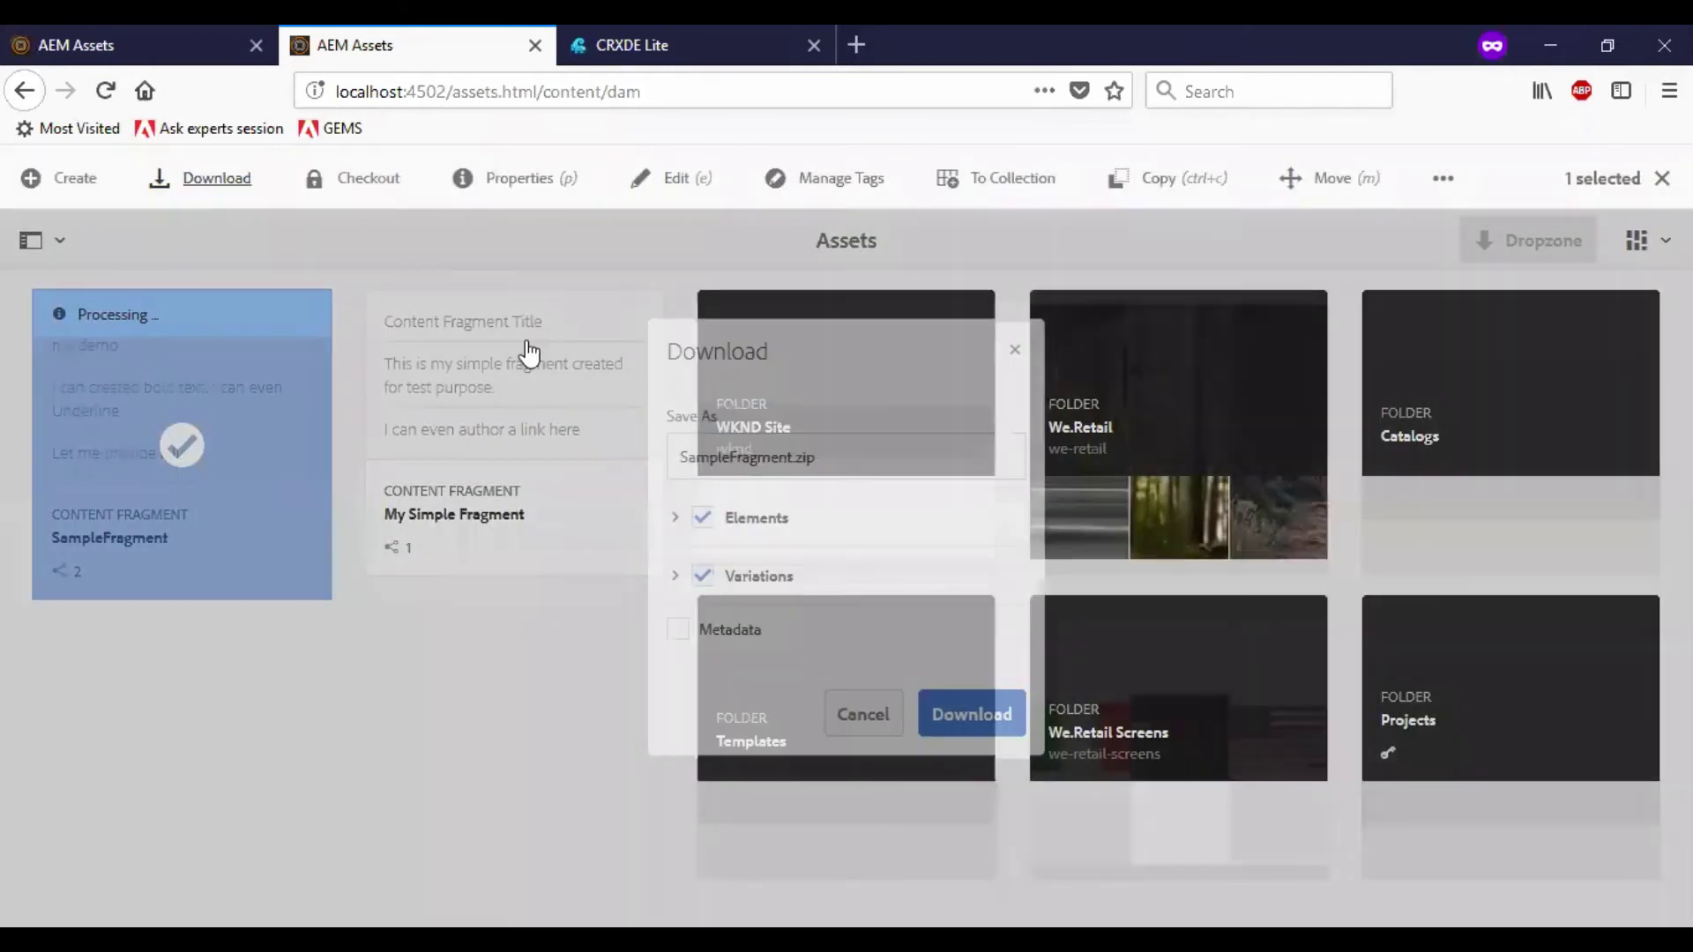
pyautogui.click(679, 631)
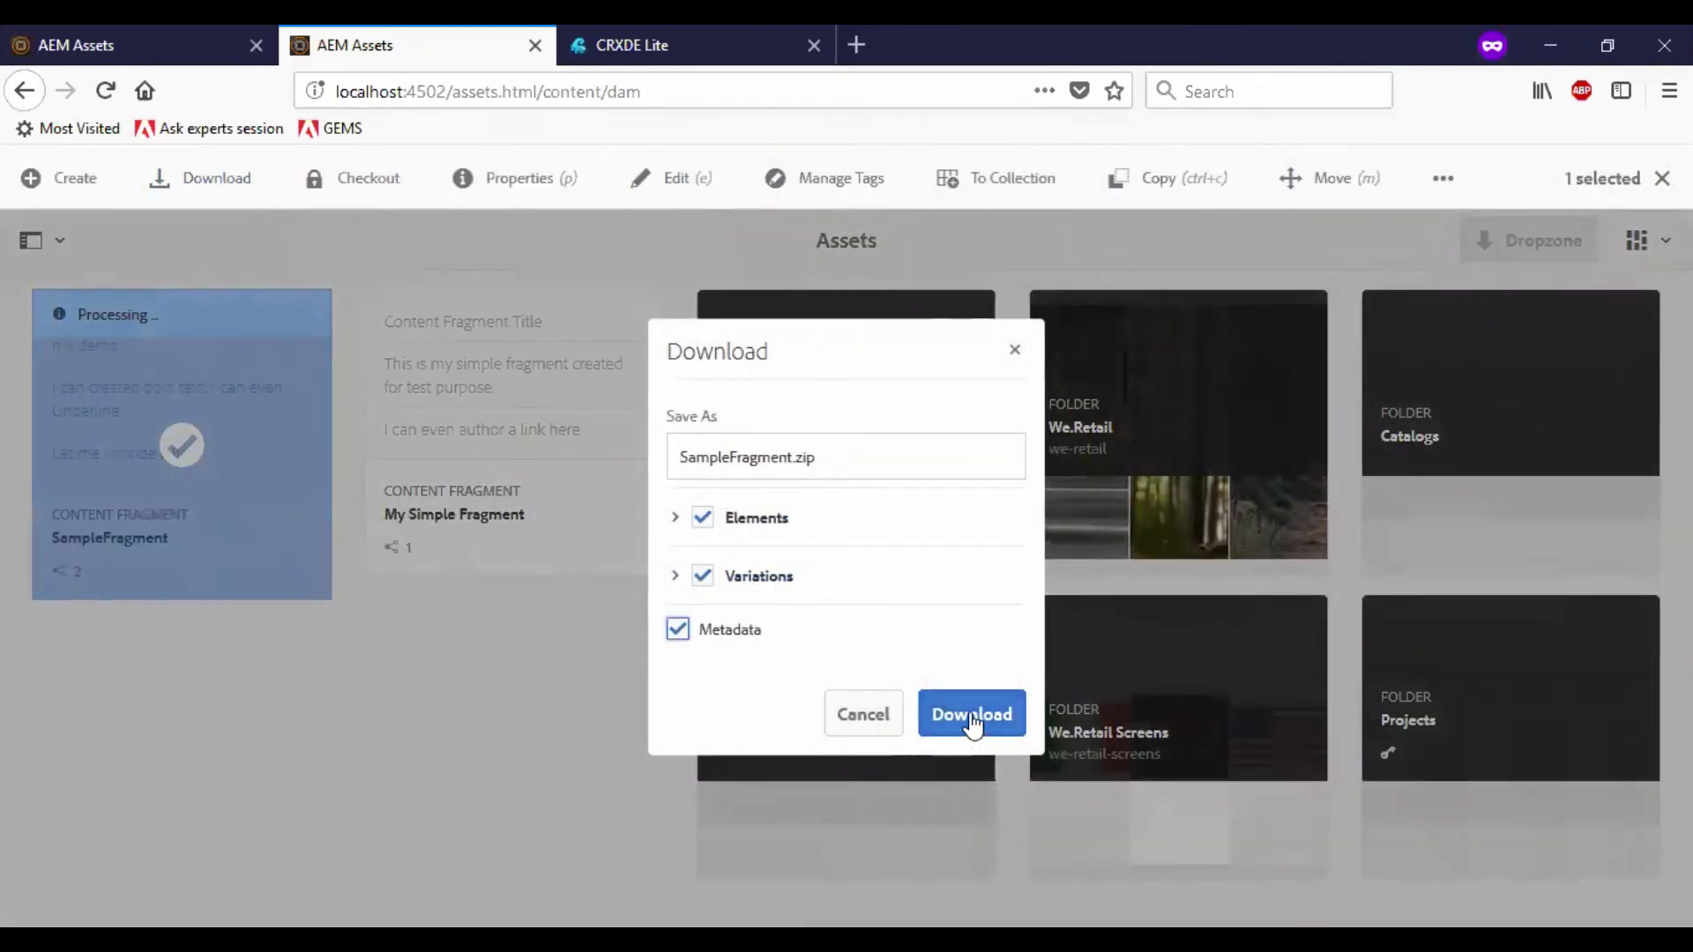
pyautogui.moveTo(849, 457); pyautogui.dragTo(665, 447)
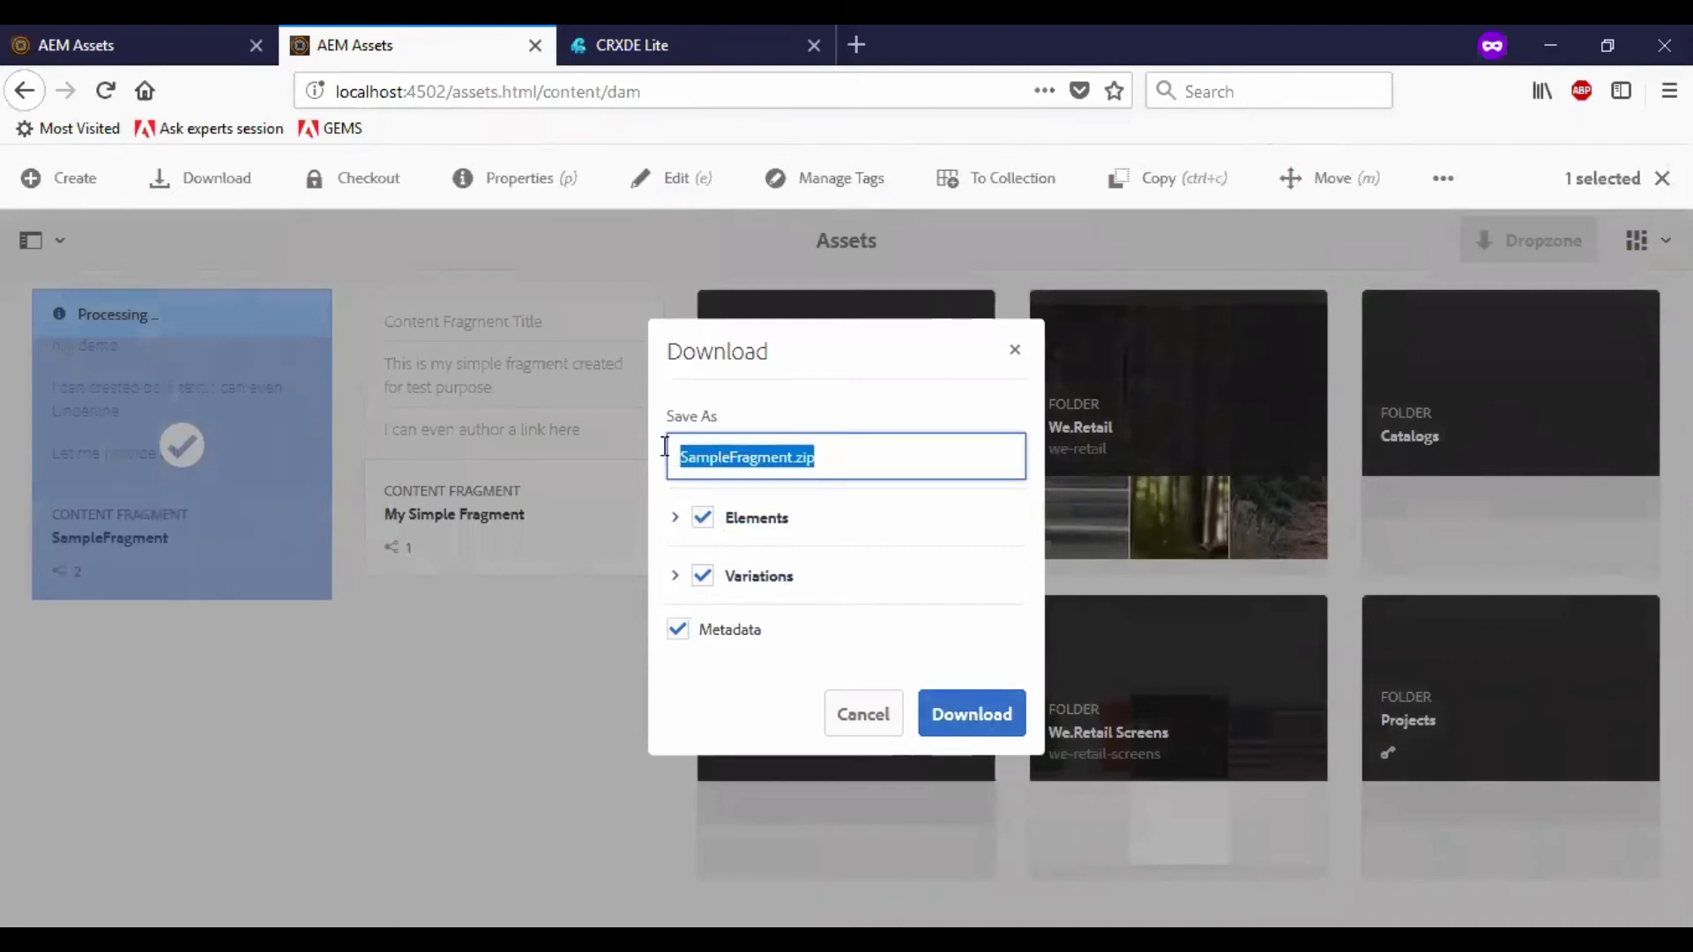
pyautogui.click(1015, 351)
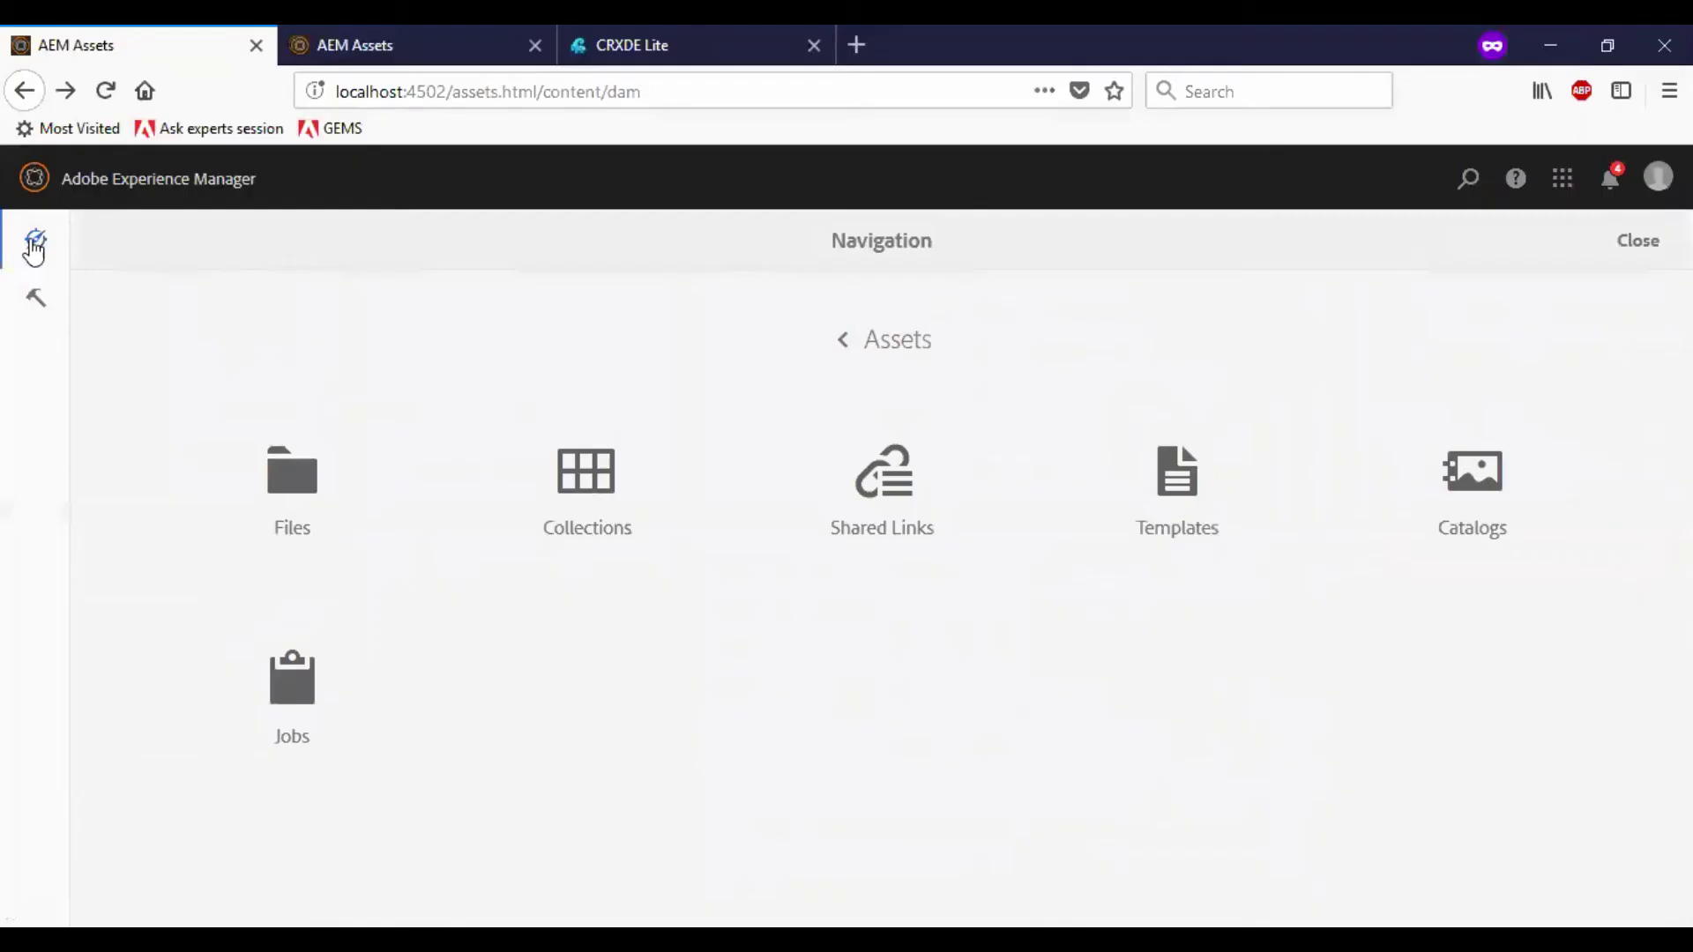
# Open the Men page under We.Retail, United States, English in Sites for editing
pyautogui.click(34, 247)
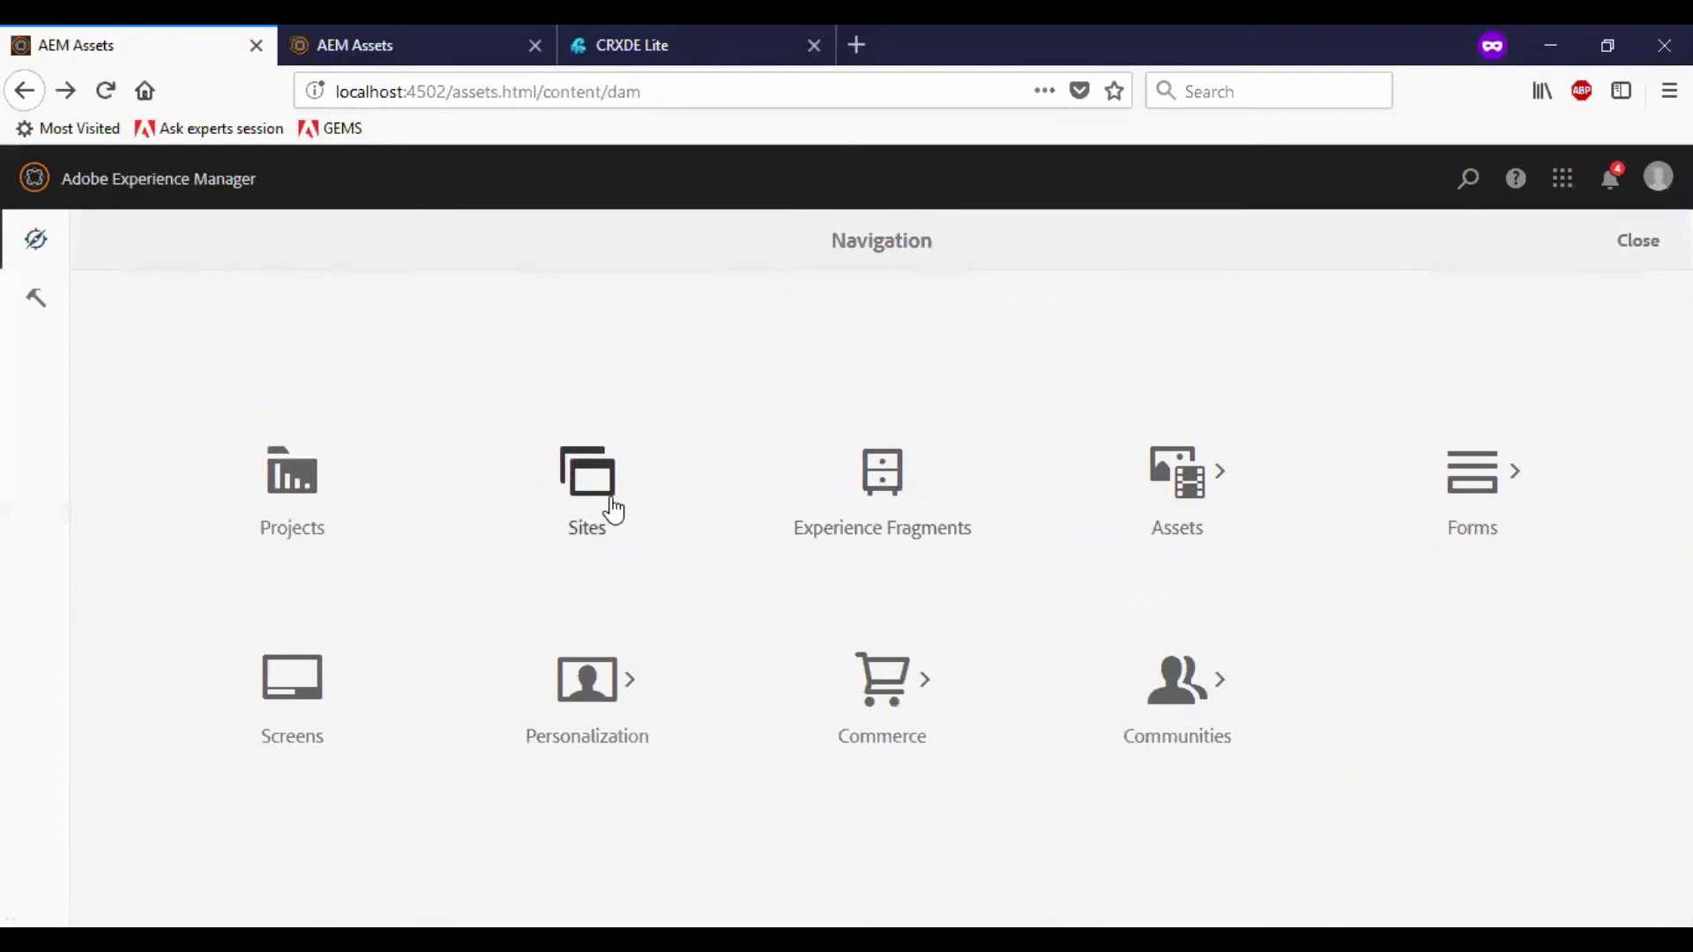
pyautogui.click(597, 485)
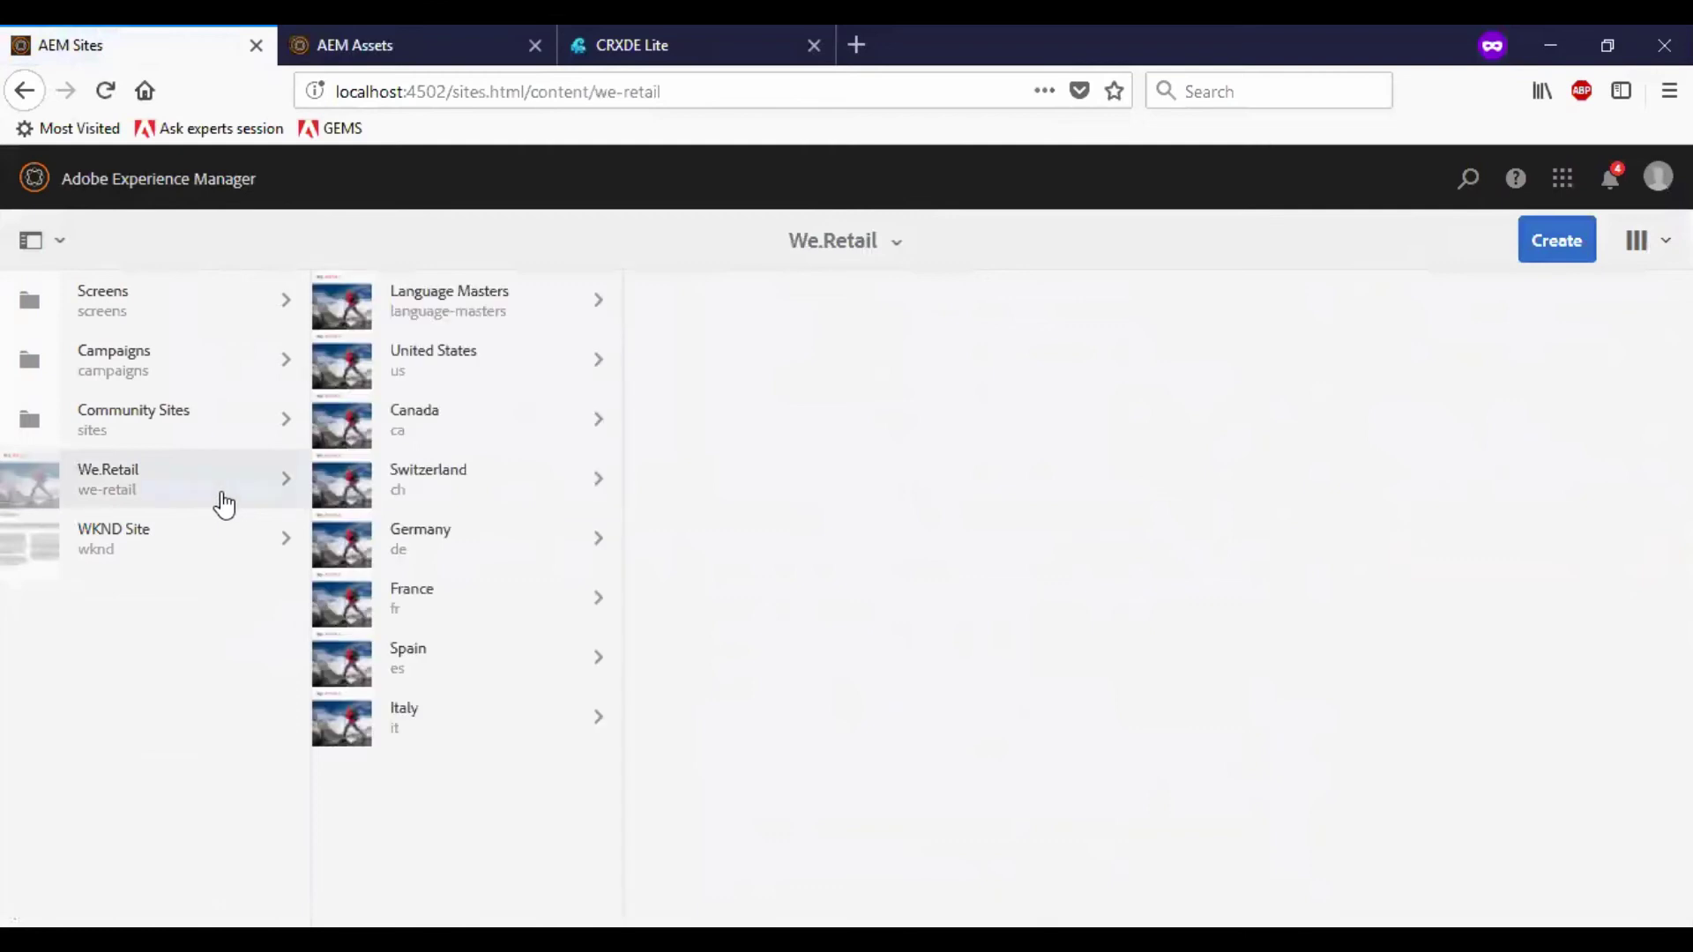
pyautogui.click(495, 357)
pyautogui.click(767, 313)
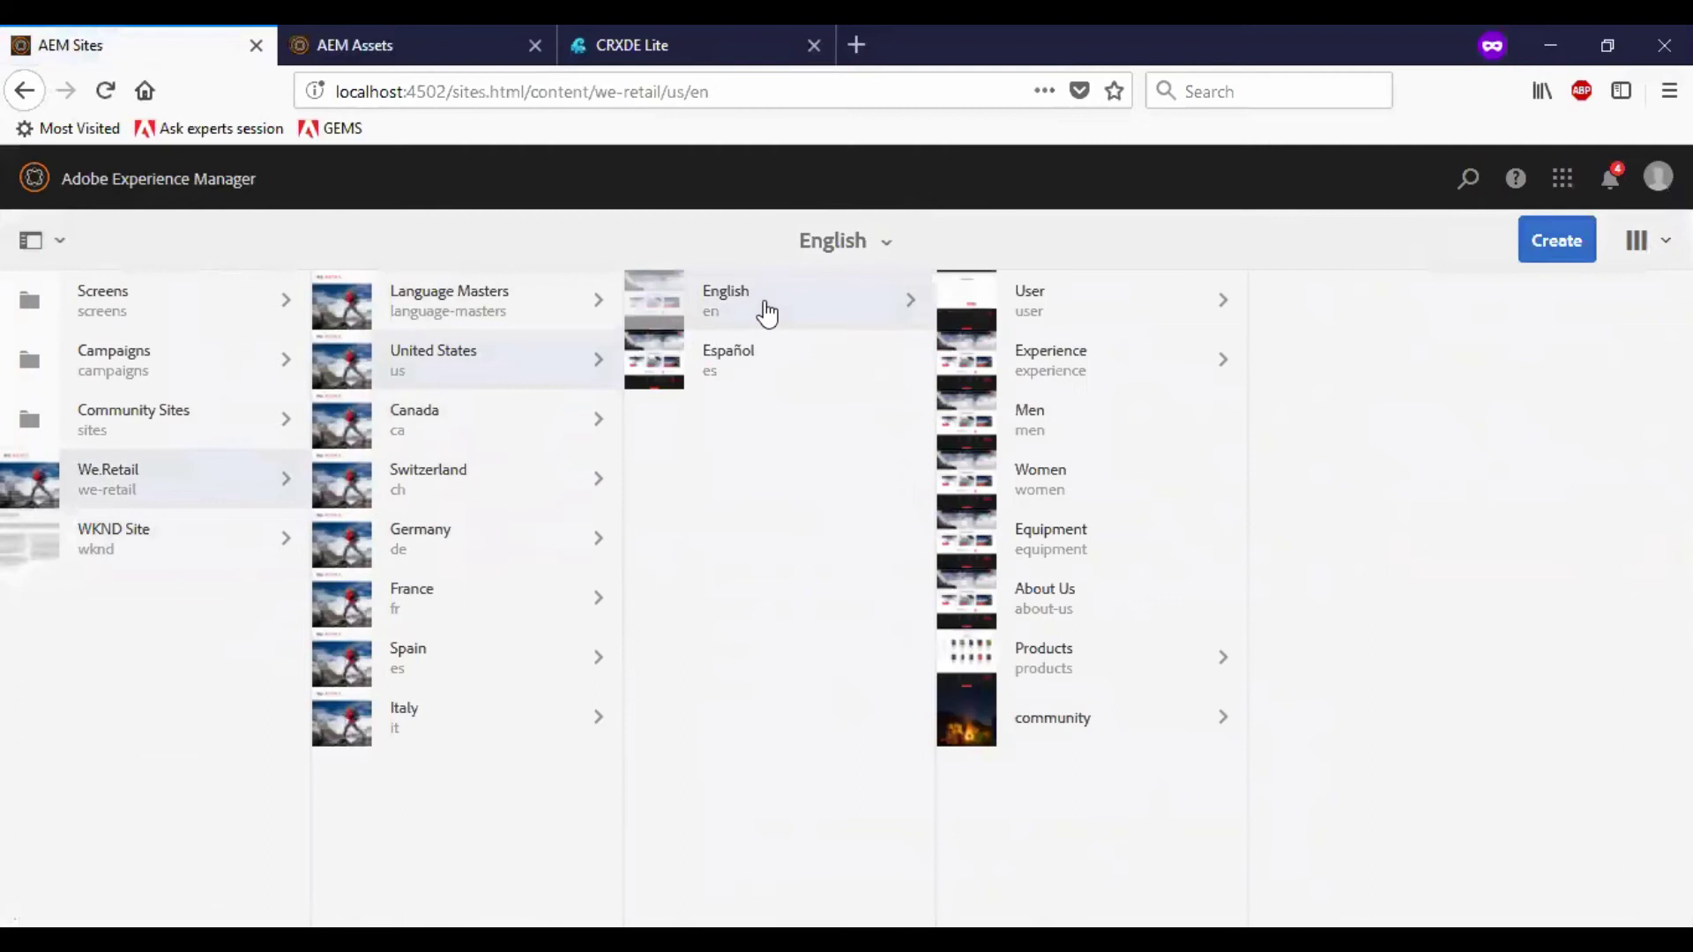
pyautogui.click(968, 427)
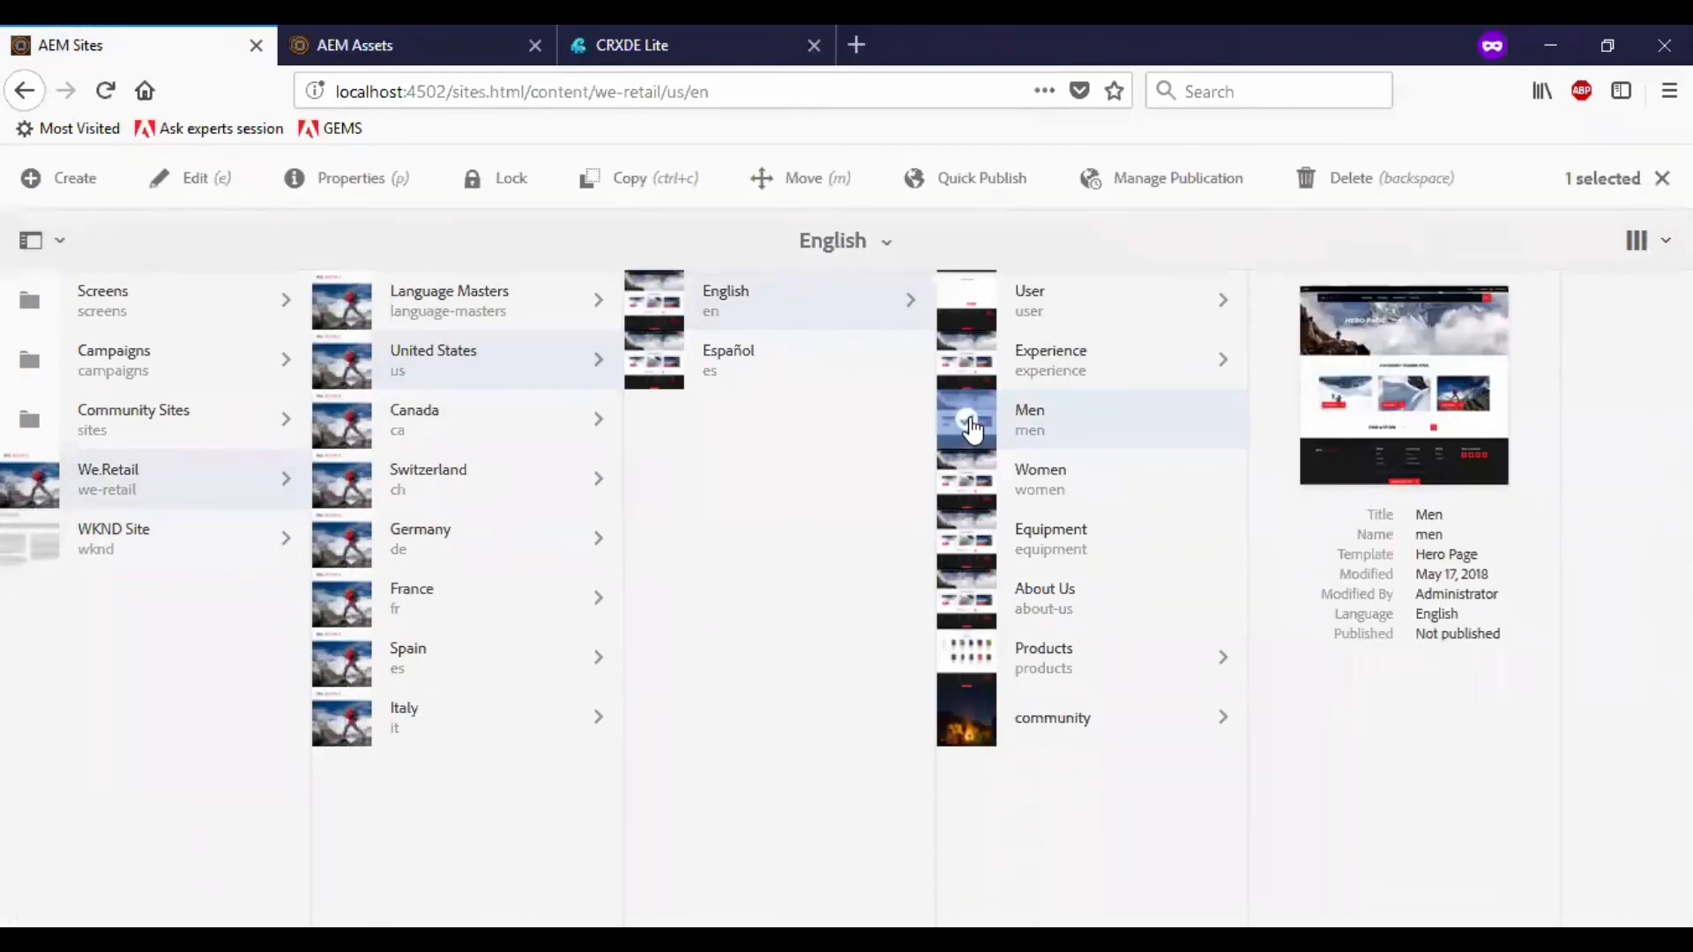
pyautogui.click(199, 187)
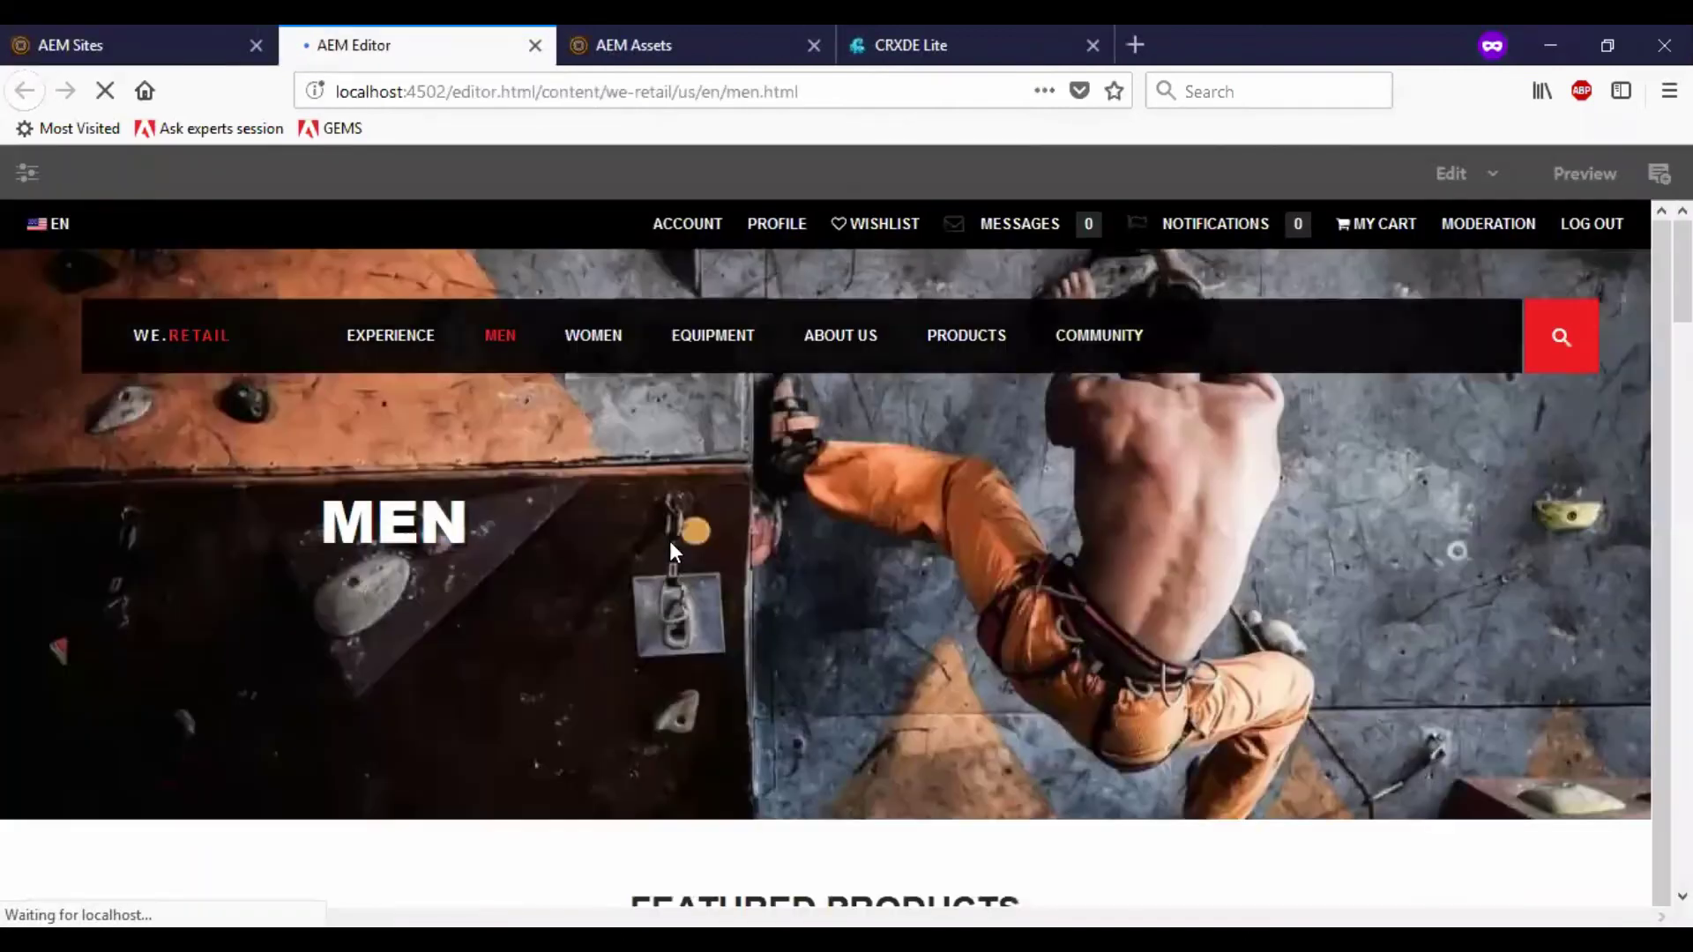
# Add a Content Fragment component to the empty component area below the mountain image on the Men page
pyautogui.scroll(-5, 614, 552)
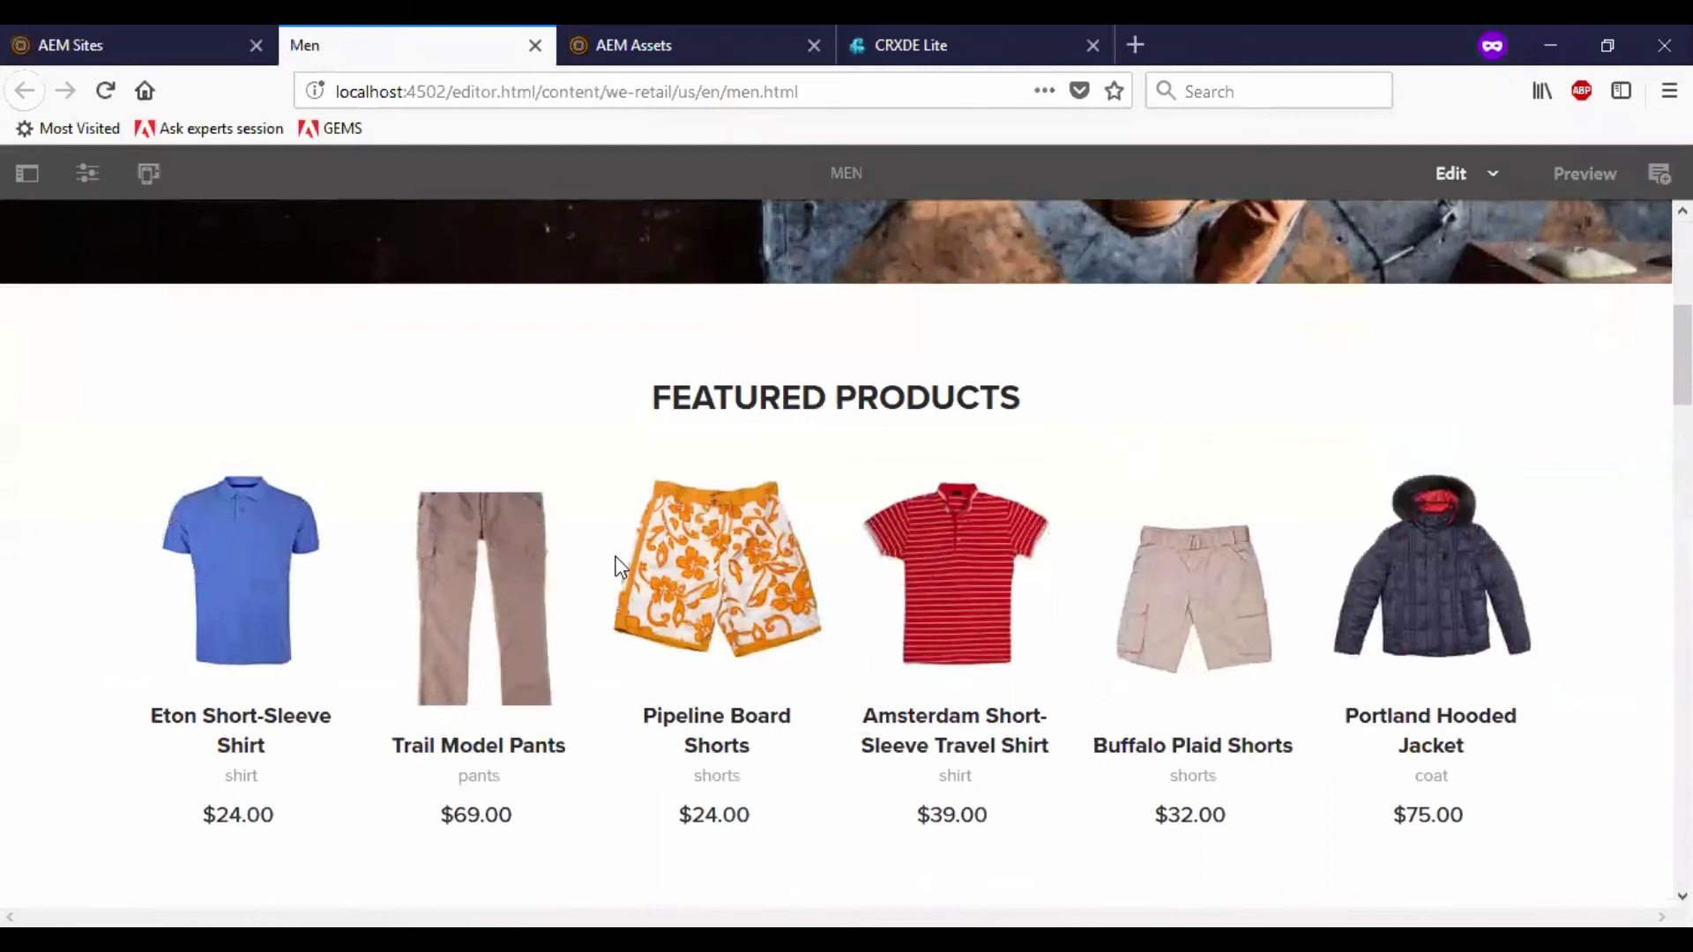
pyautogui.click(29, 174)
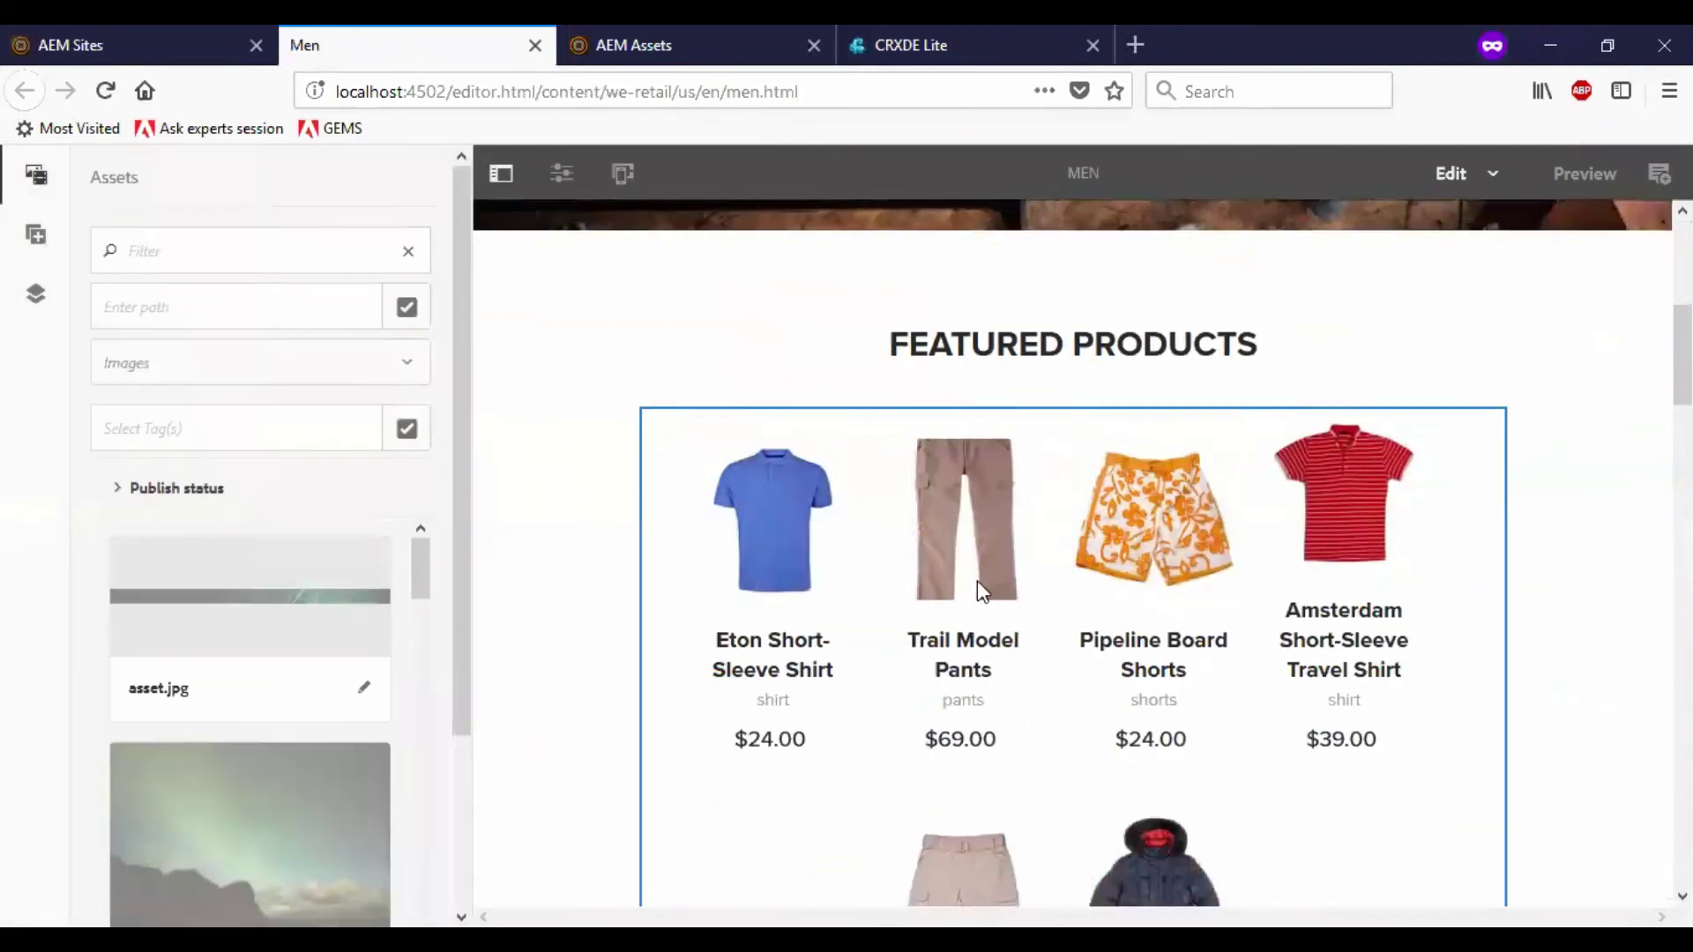
pyautogui.scroll(-7, 978, 580)
pyautogui.scroll(-10, 977, 582)
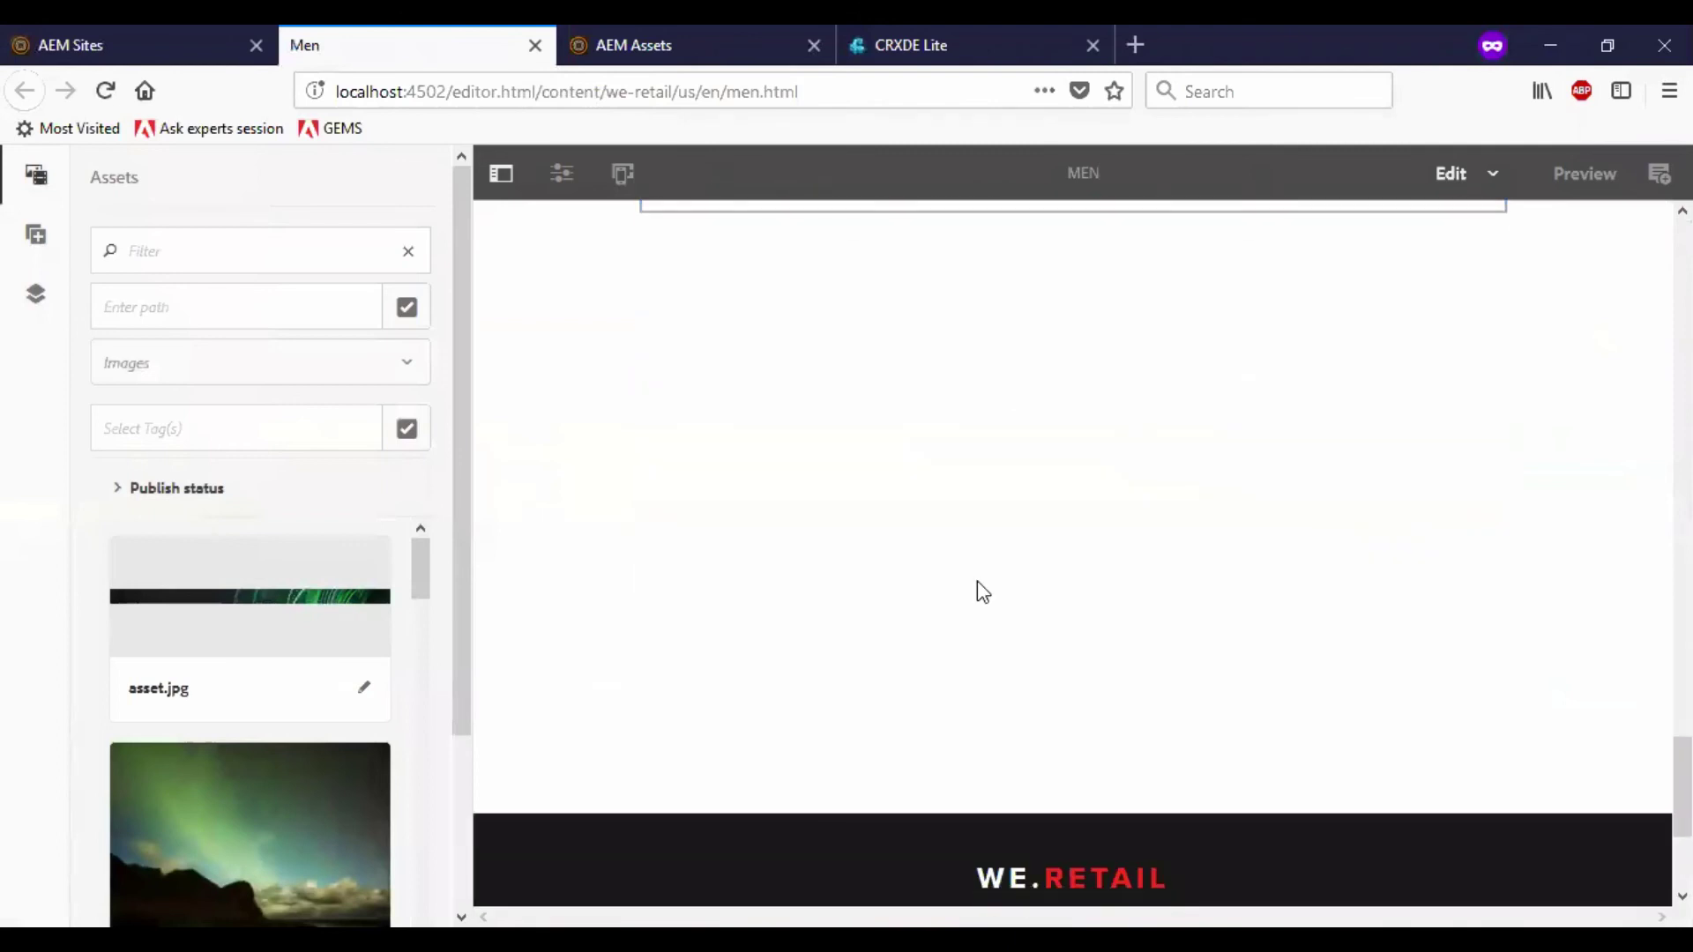
pyautogui.scroll(3, 977, 582)
pyautogui.scroll(1, 977, 582)
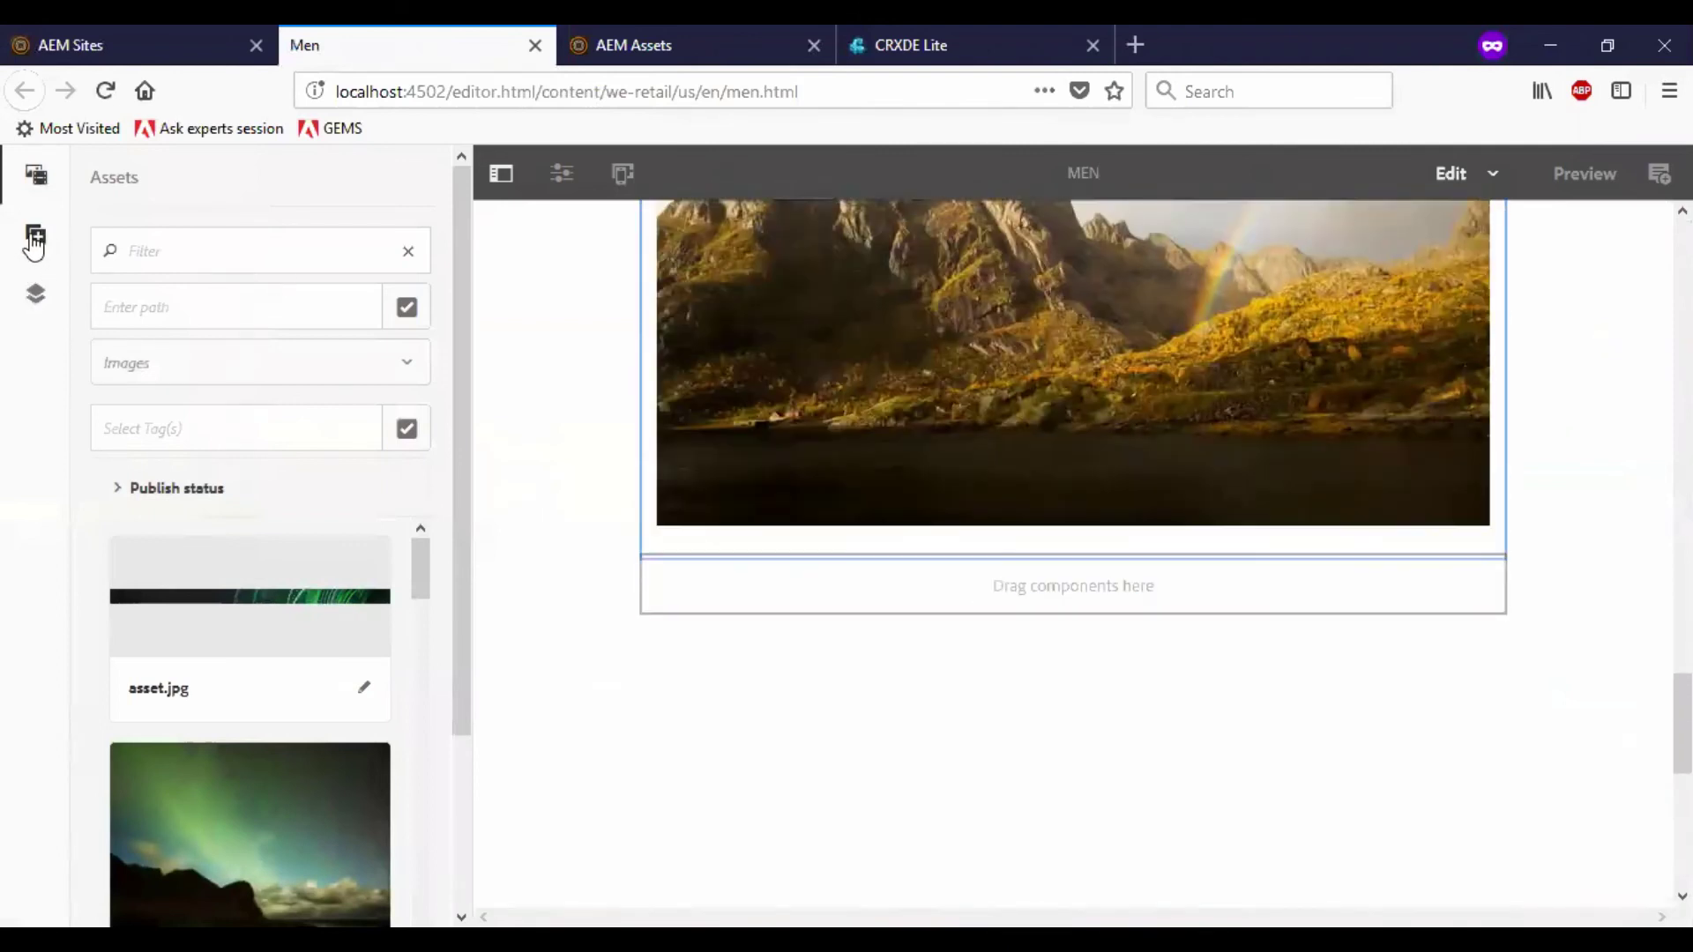
pyautogui.click(34, 240)
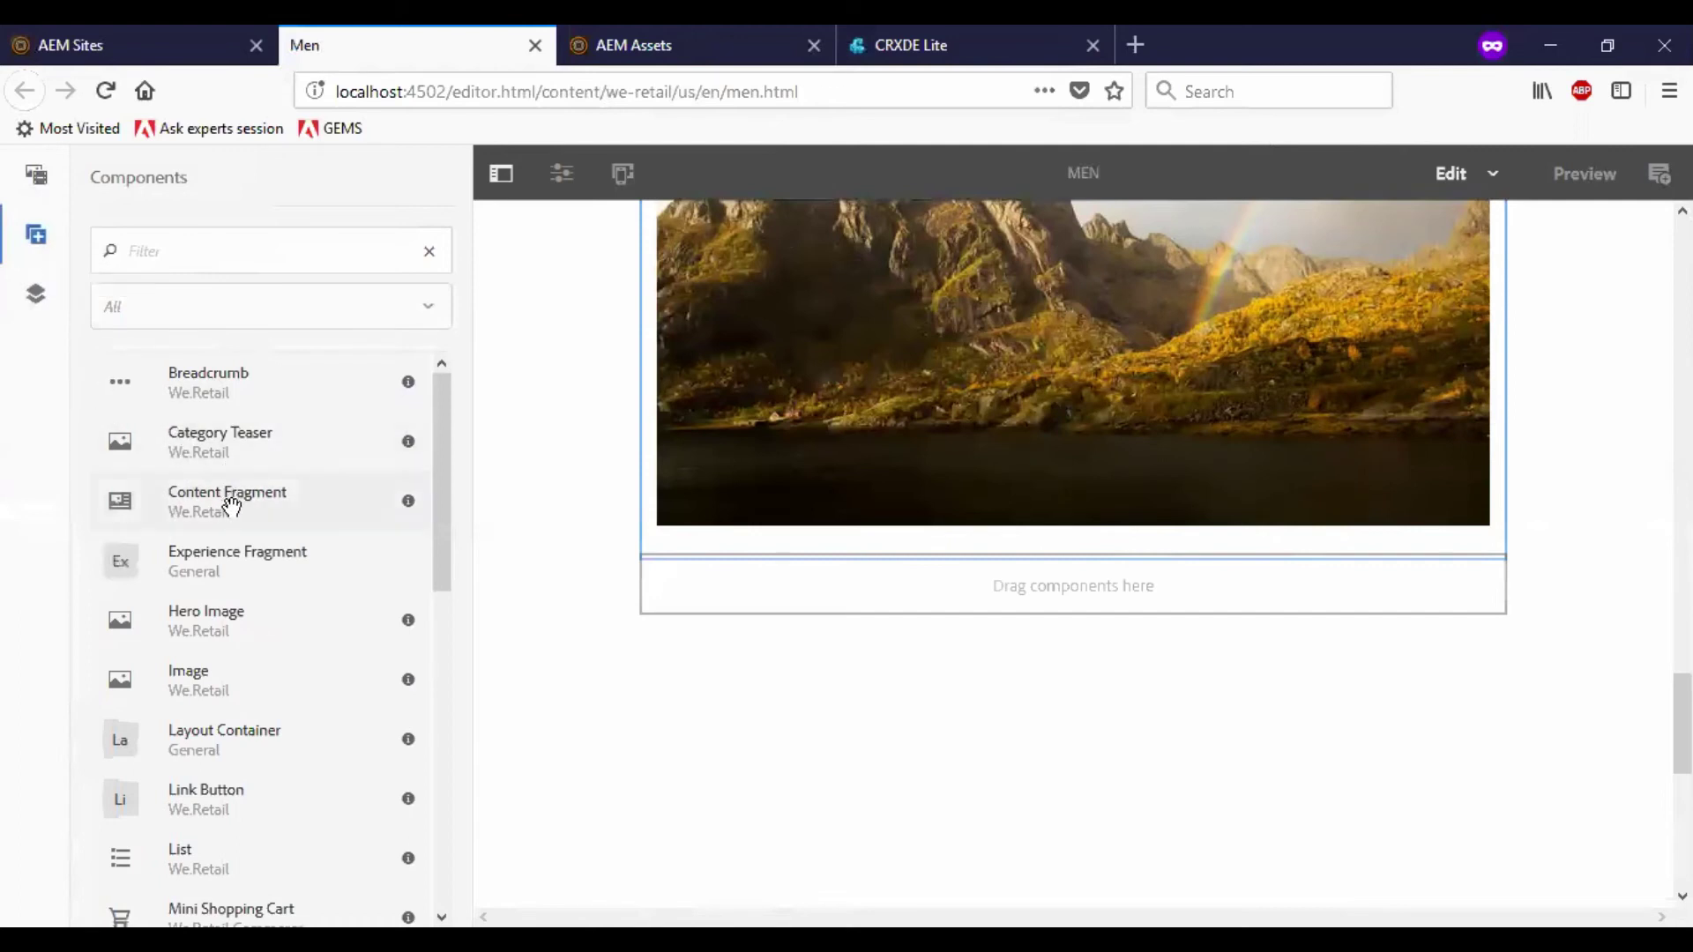
pyautogui.moveTo(231, 501)
pyautogui.mouseDown()
pyautogui.moveTo(555, 518)
pyautogui.moveTo(1004, 589)
pyautogui.mouseUp()
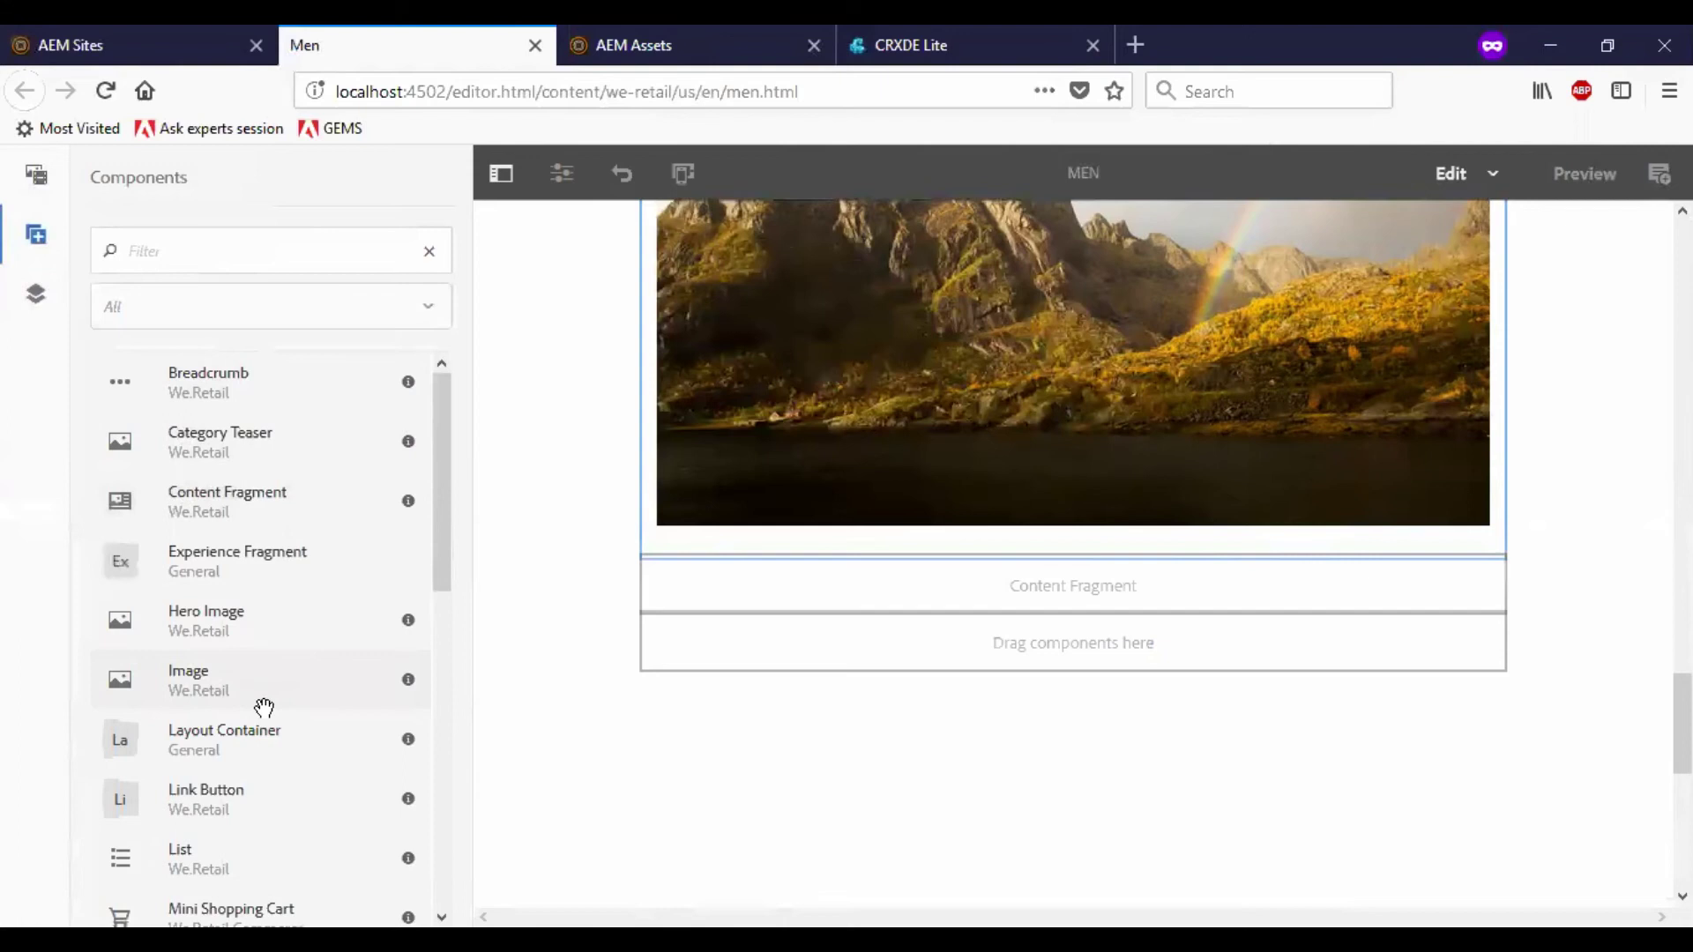
# Configure the new Content Fragment component to use samplefragment from the dam folder and apply the settings
pyautogui.doubleClick(896, 597)
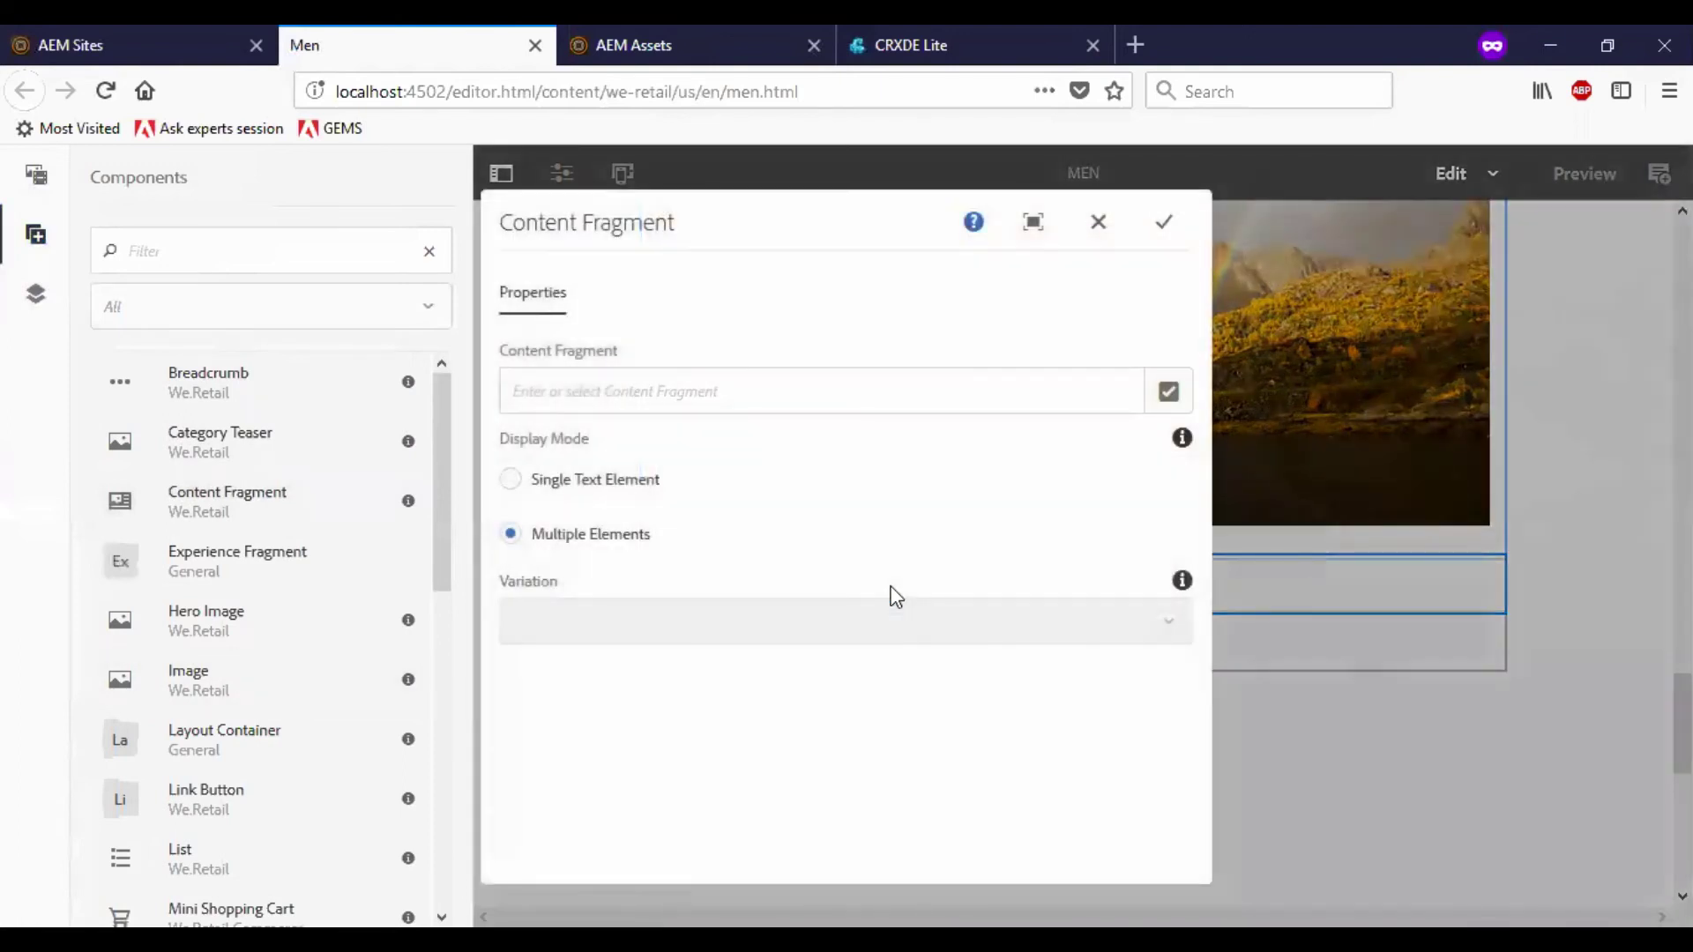
pyautogui.click(1169, 394)
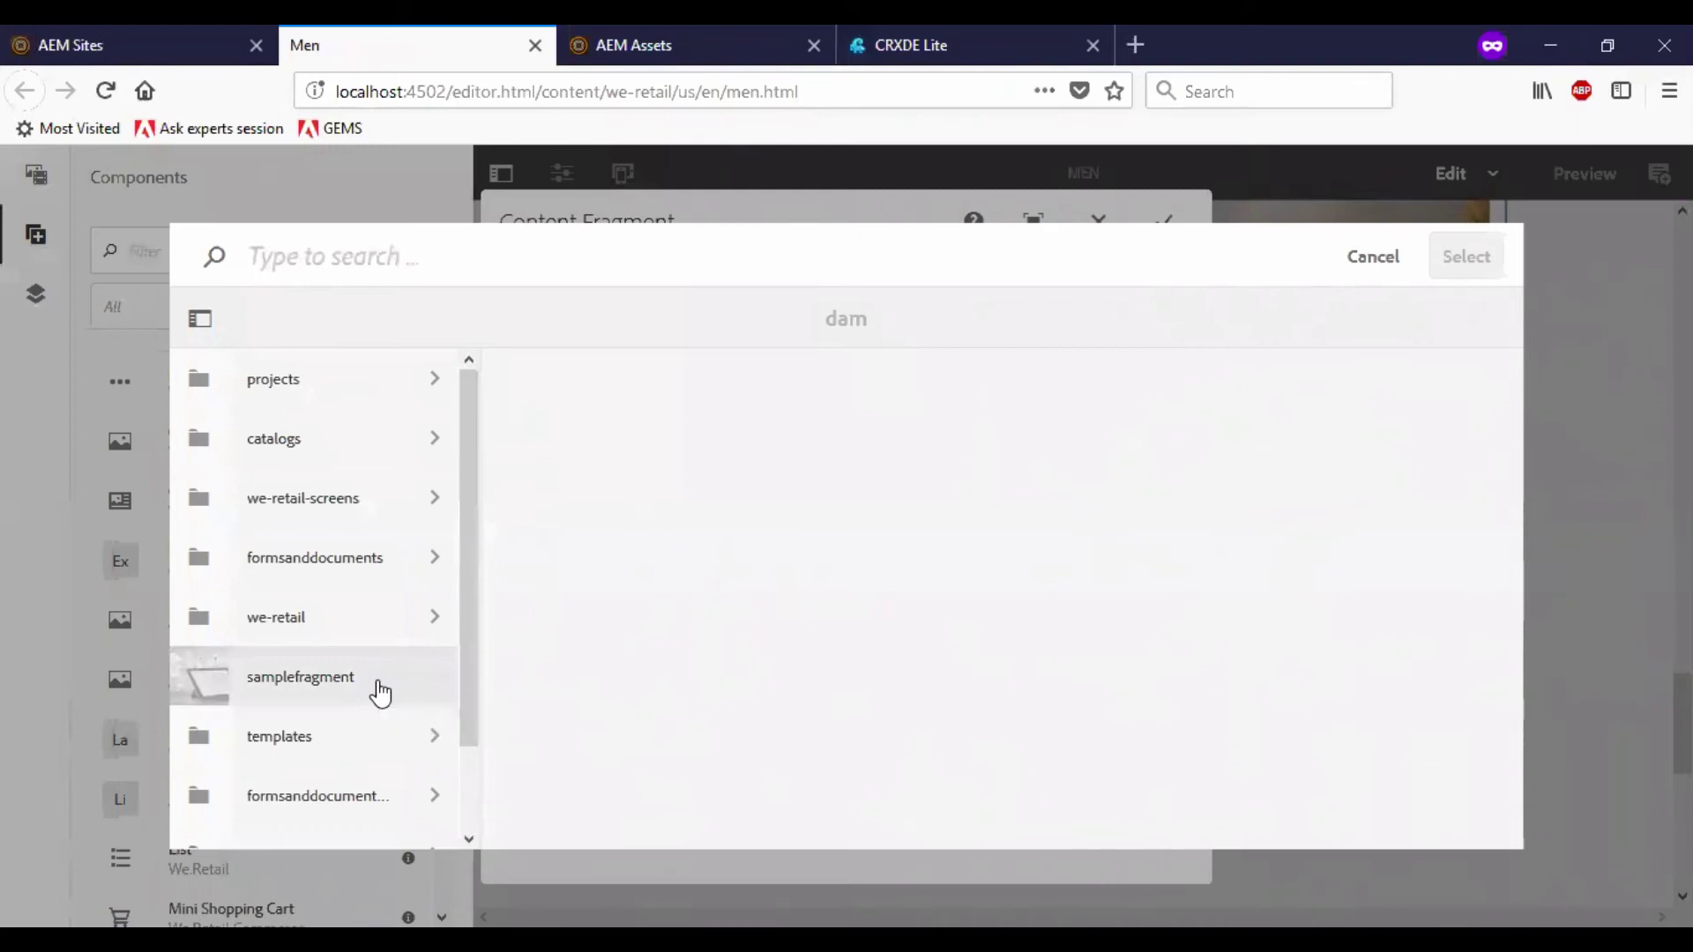
pyautogui.click(208, 688)
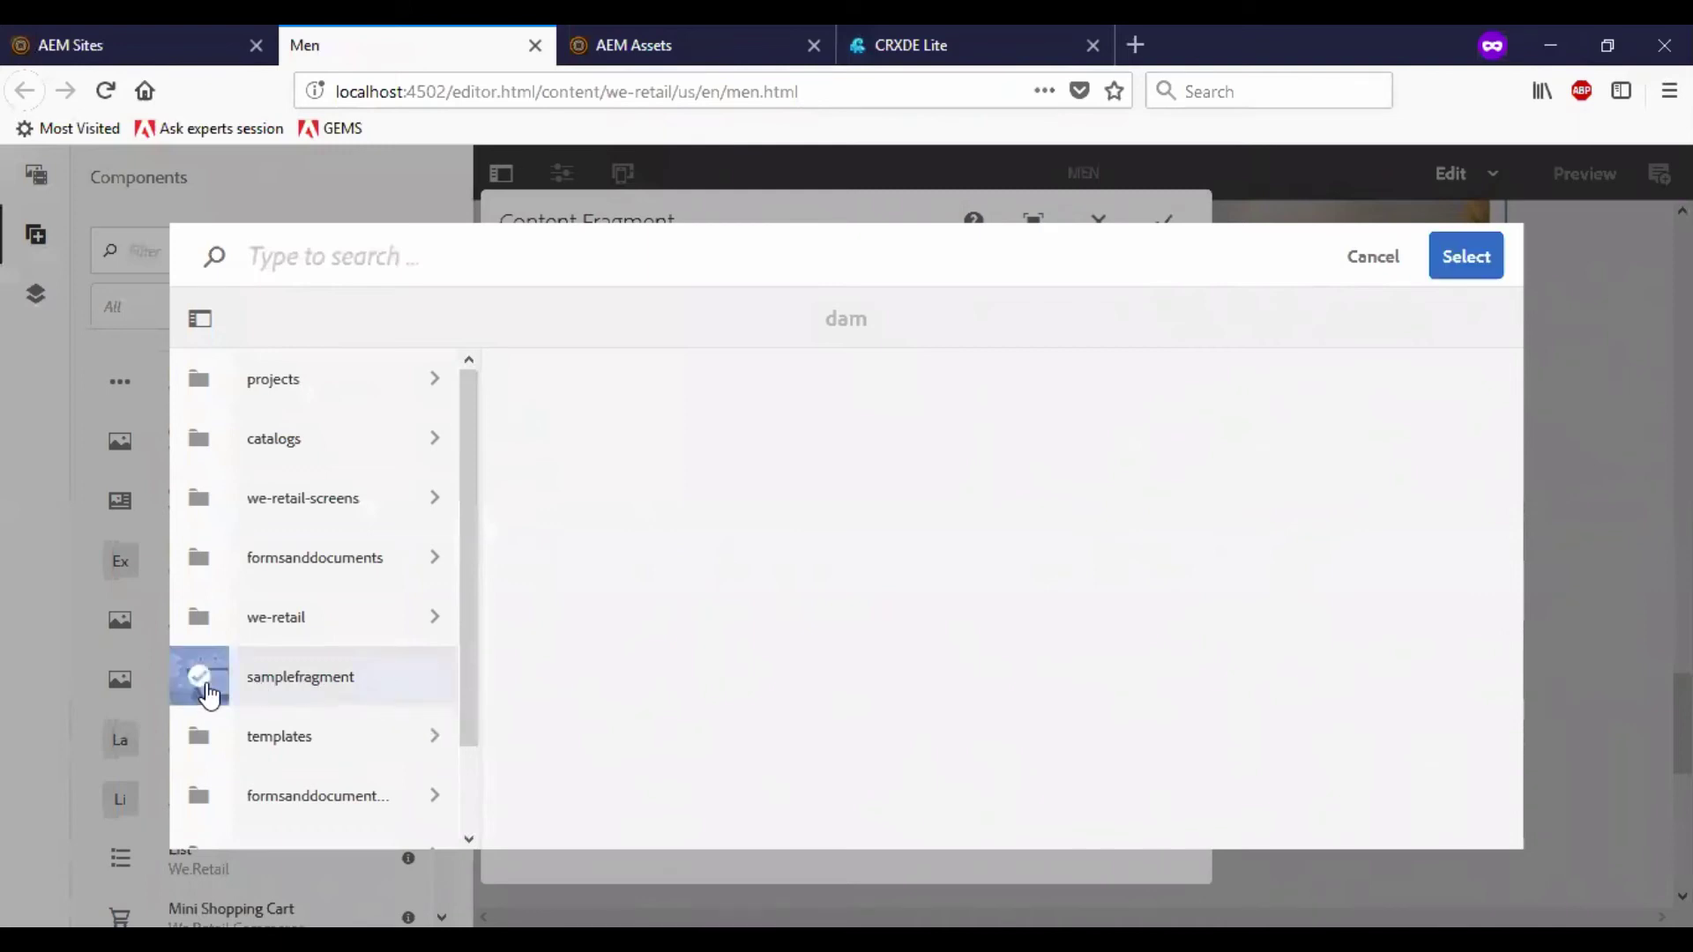
pyautogui.click(1468, 259)
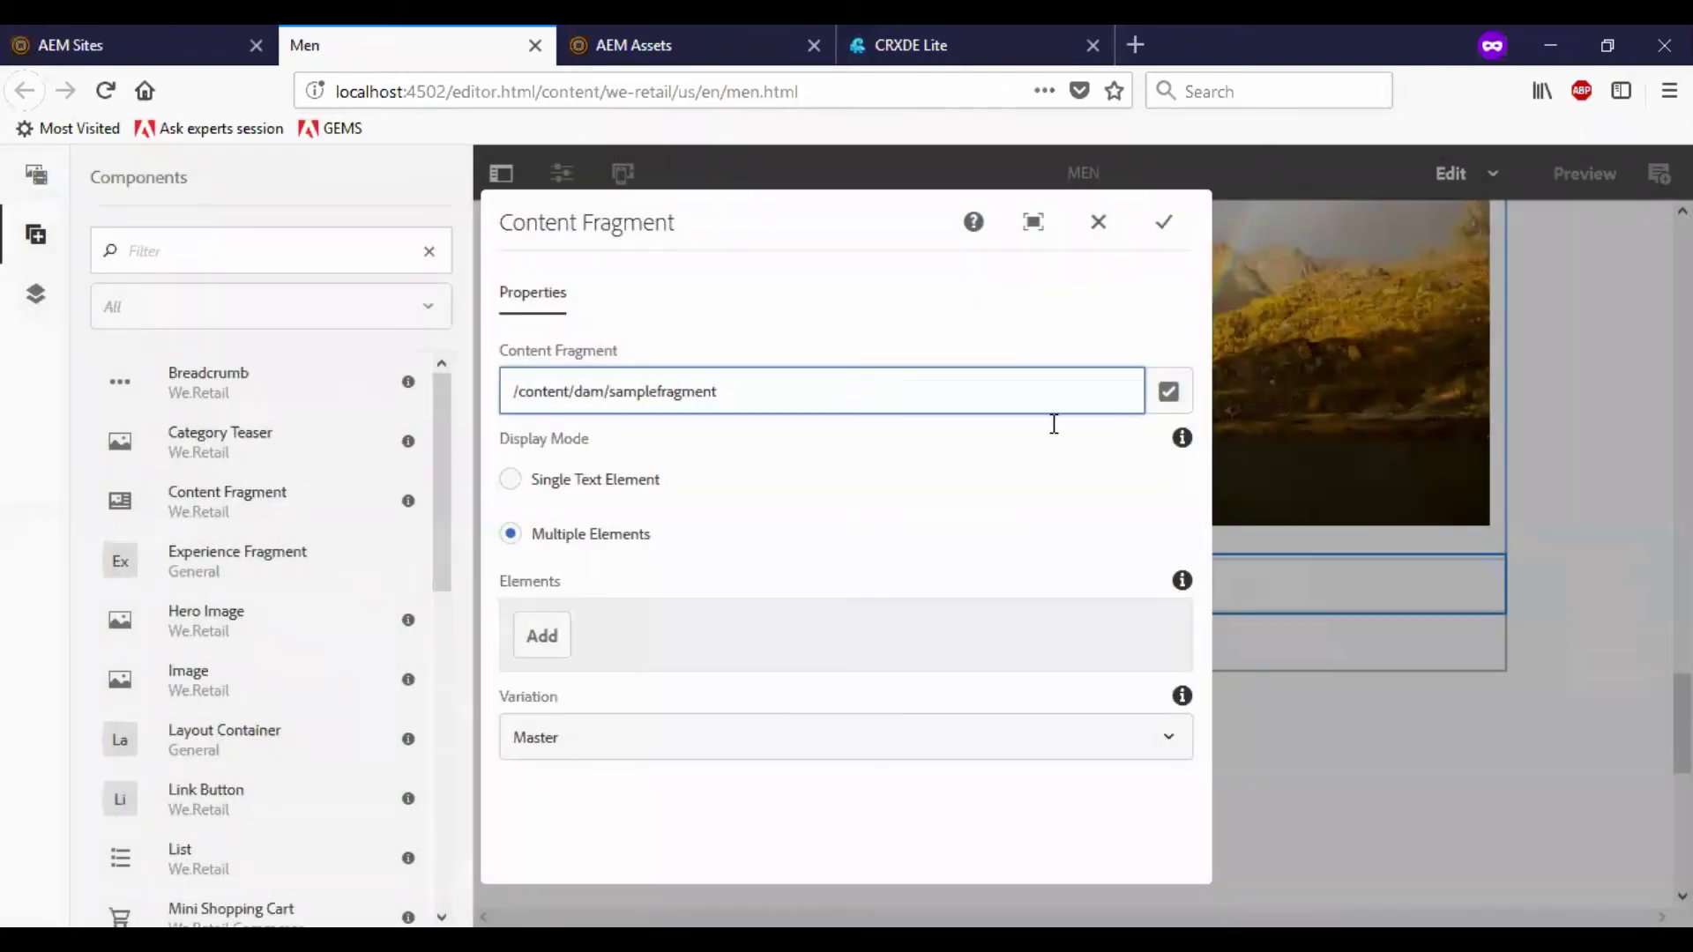
pyautogui.click(1164, 222)
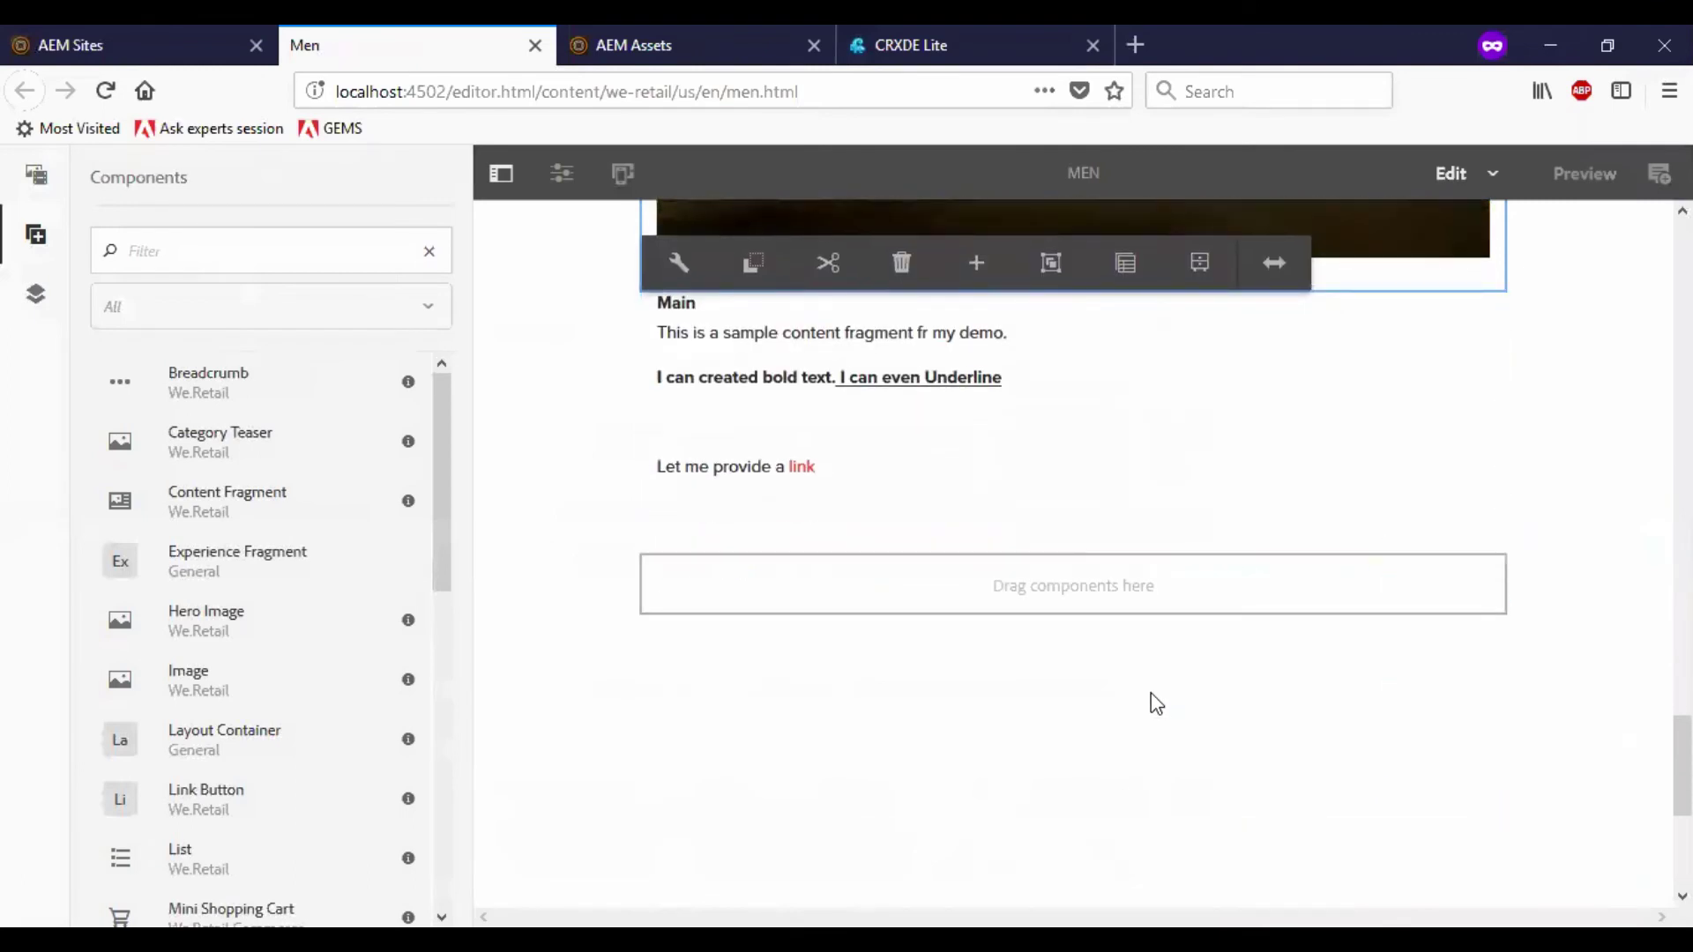
# Preview the Men page to check the rendered fragment below the mountain image, and return to Edit mode
pyautogui.click(1585, 175)
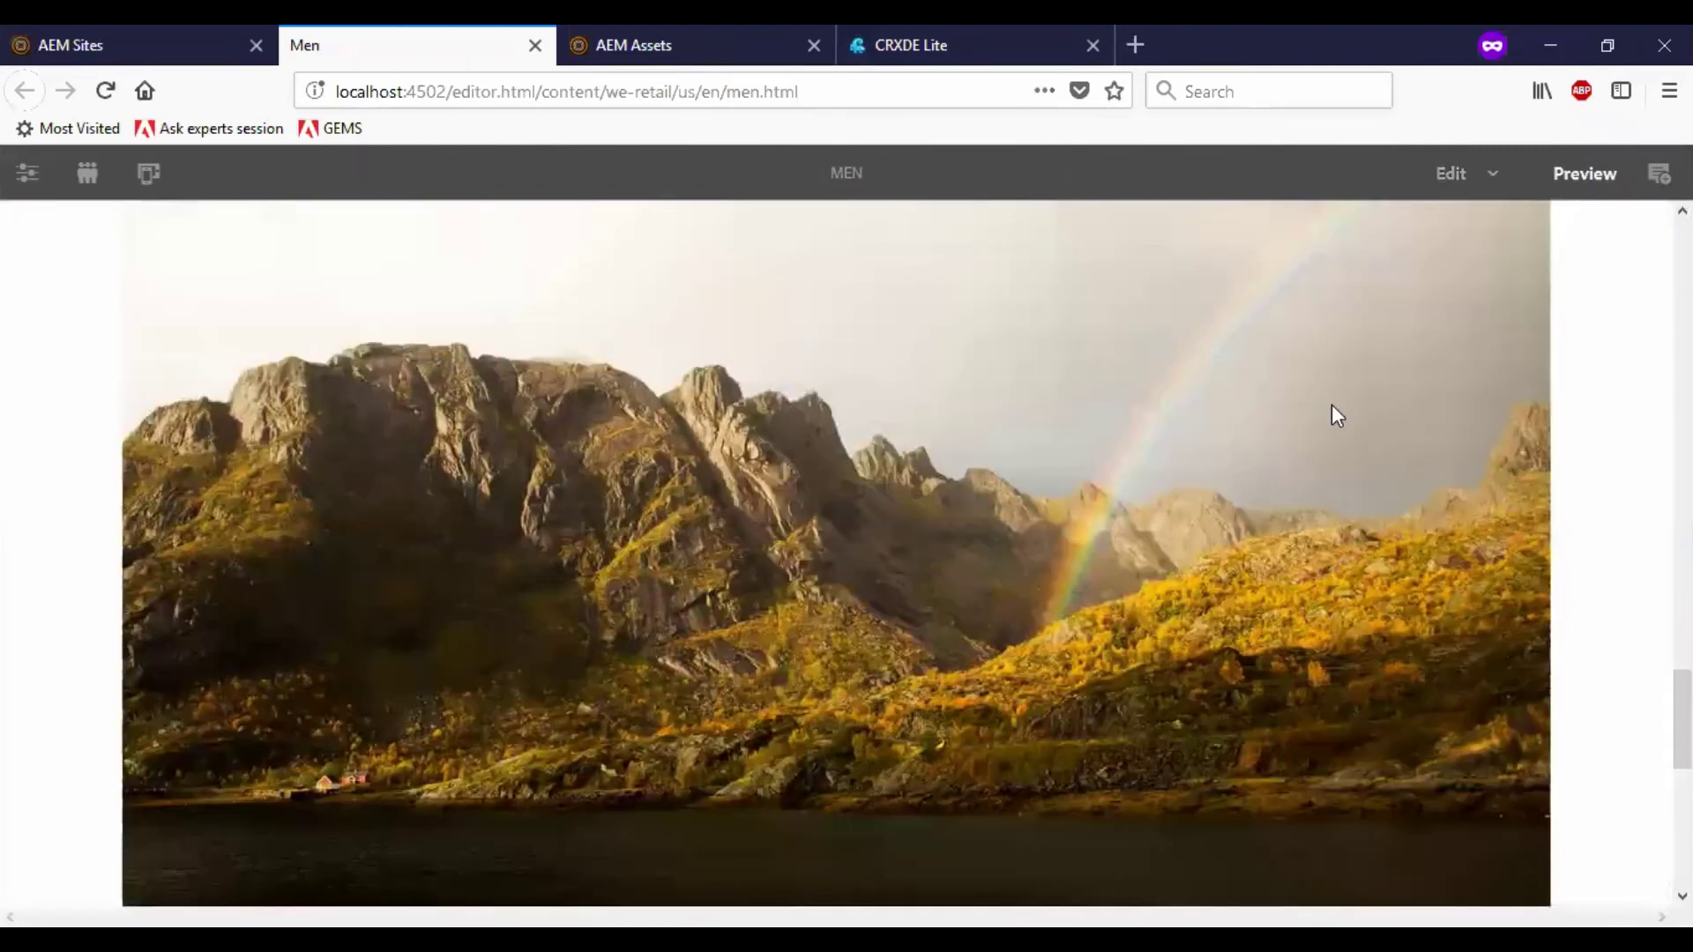
pyautogui.scroll(-5, 1332, 404)
pyautogui.scroll(3, 1331, 403)
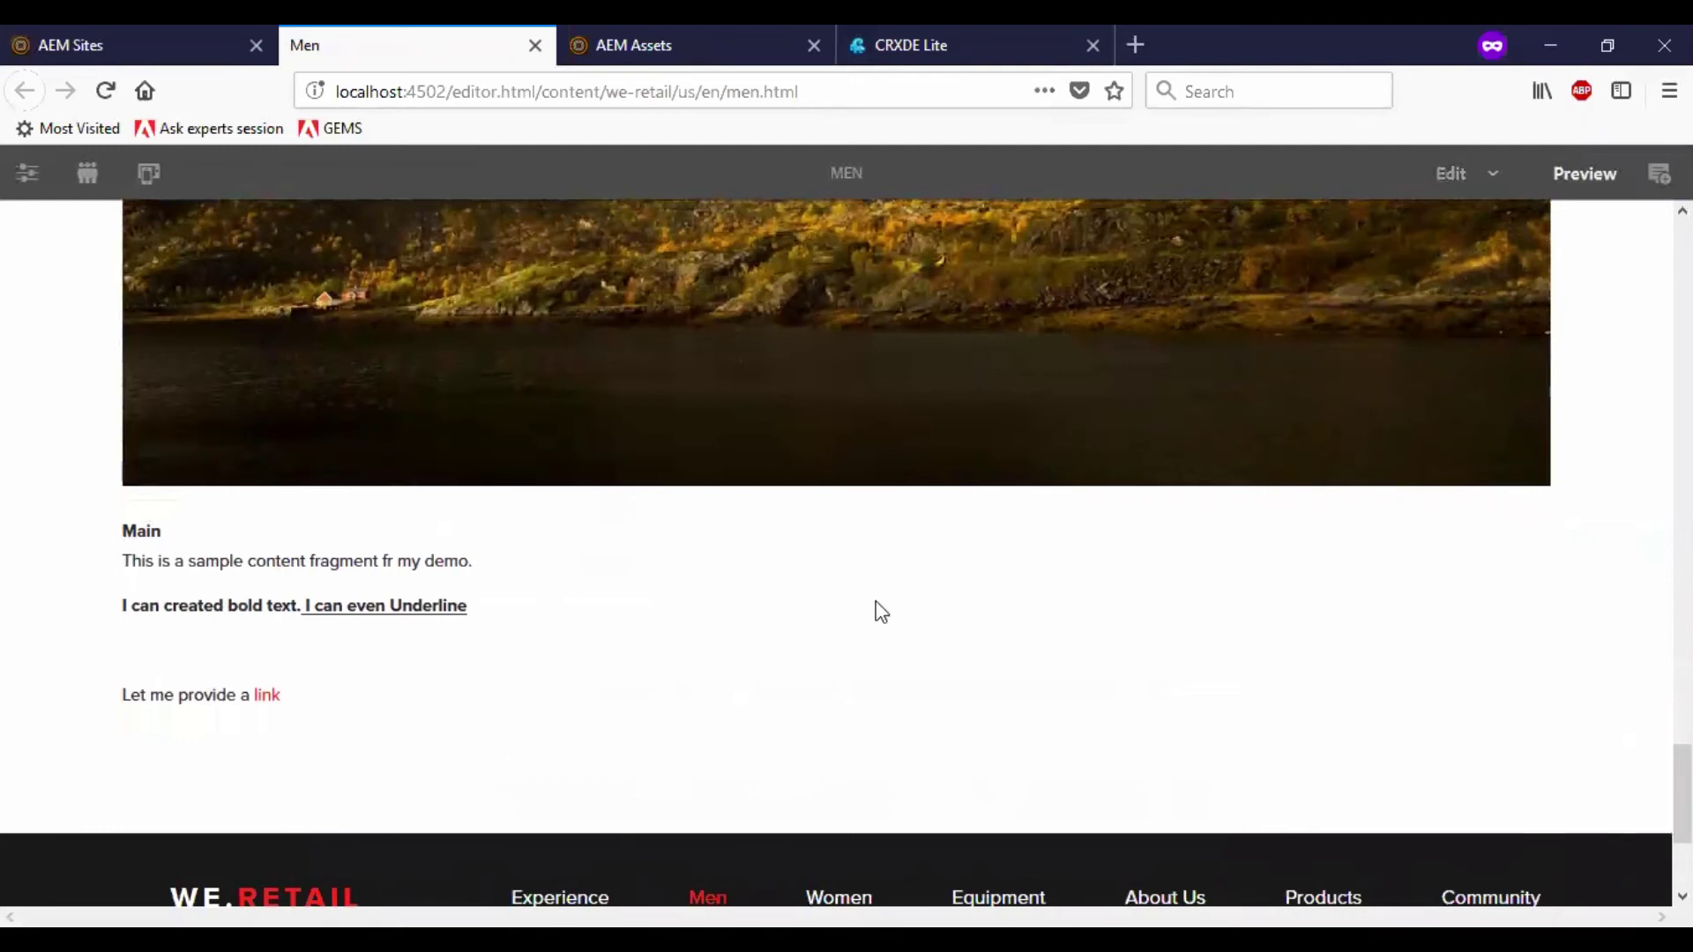
pyautogui.click(1493, 176)
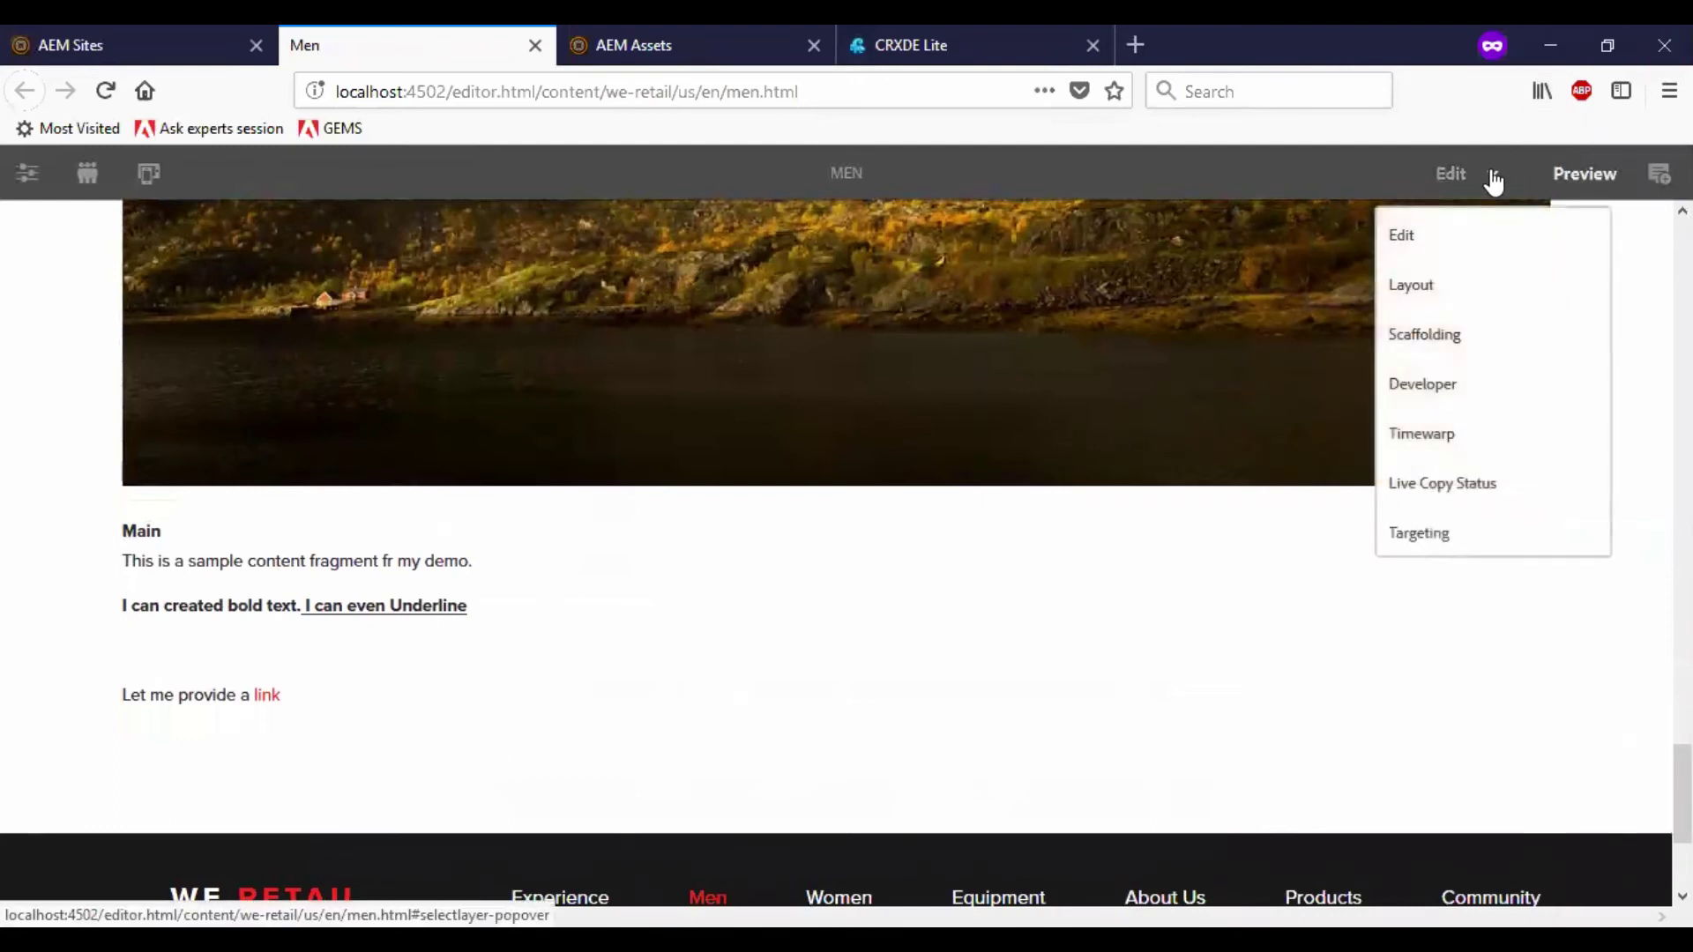
pyautogui.click(1478, 236)
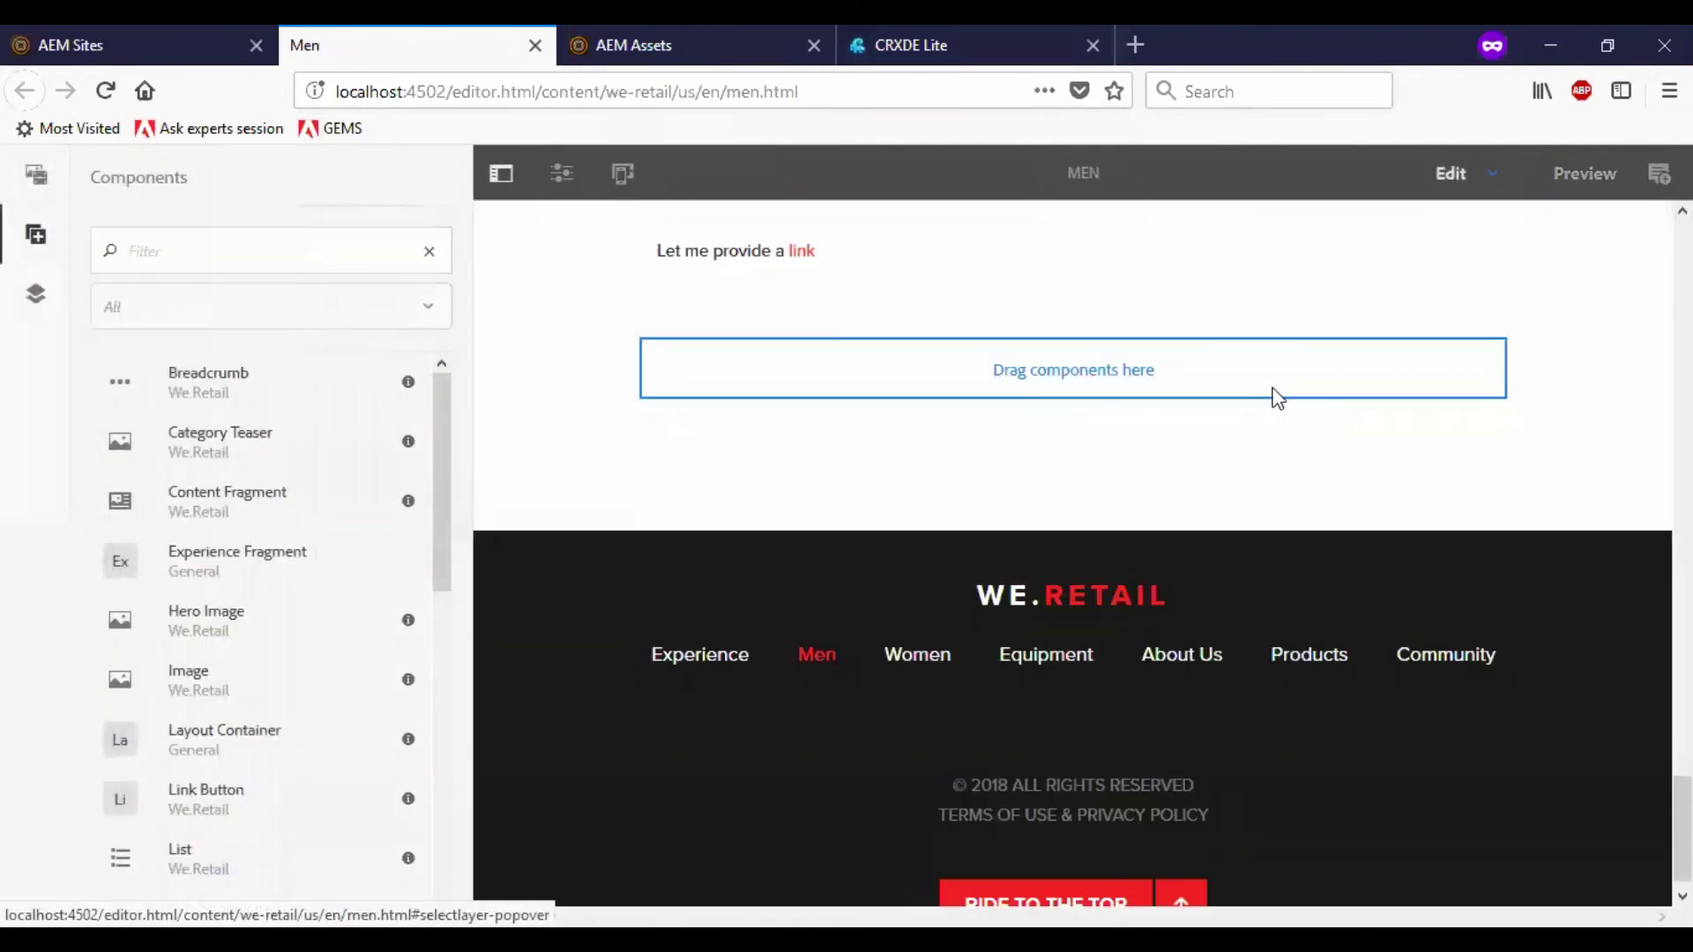
# Set the Content Fragment component to display a Single Text Element, with element Main and variation Master, and apply it
pyautogui.scroll(5, 1266, 411)
pyautogui.doubleClick(985, 499)
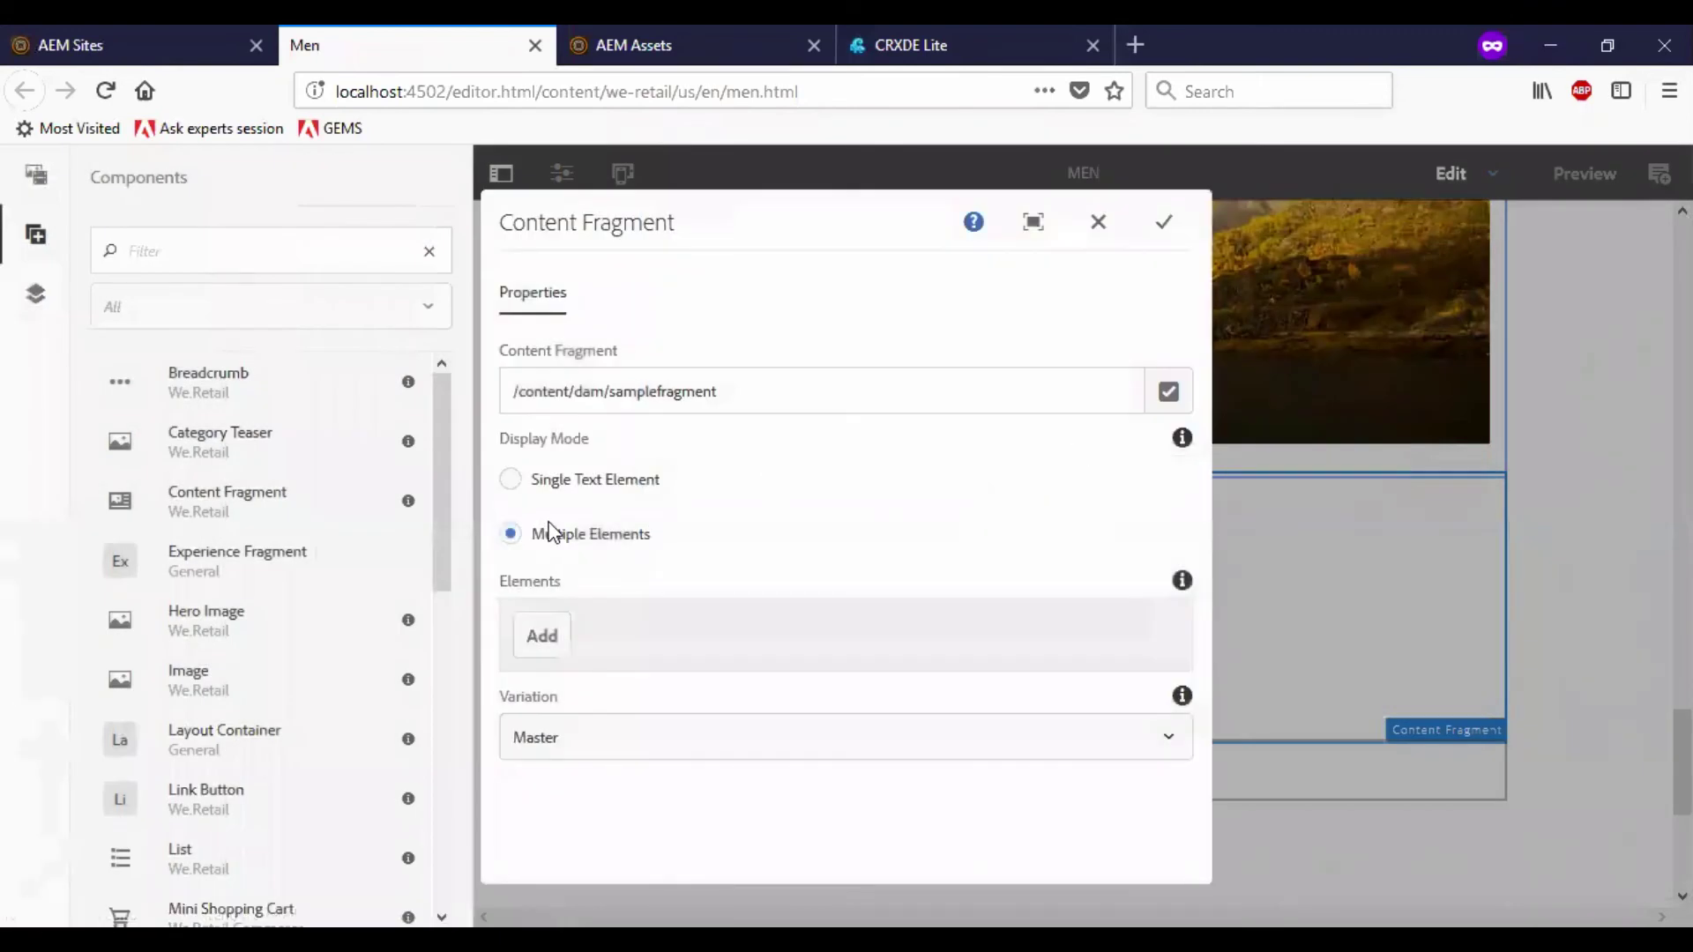
pyautogui.click(511, 480)
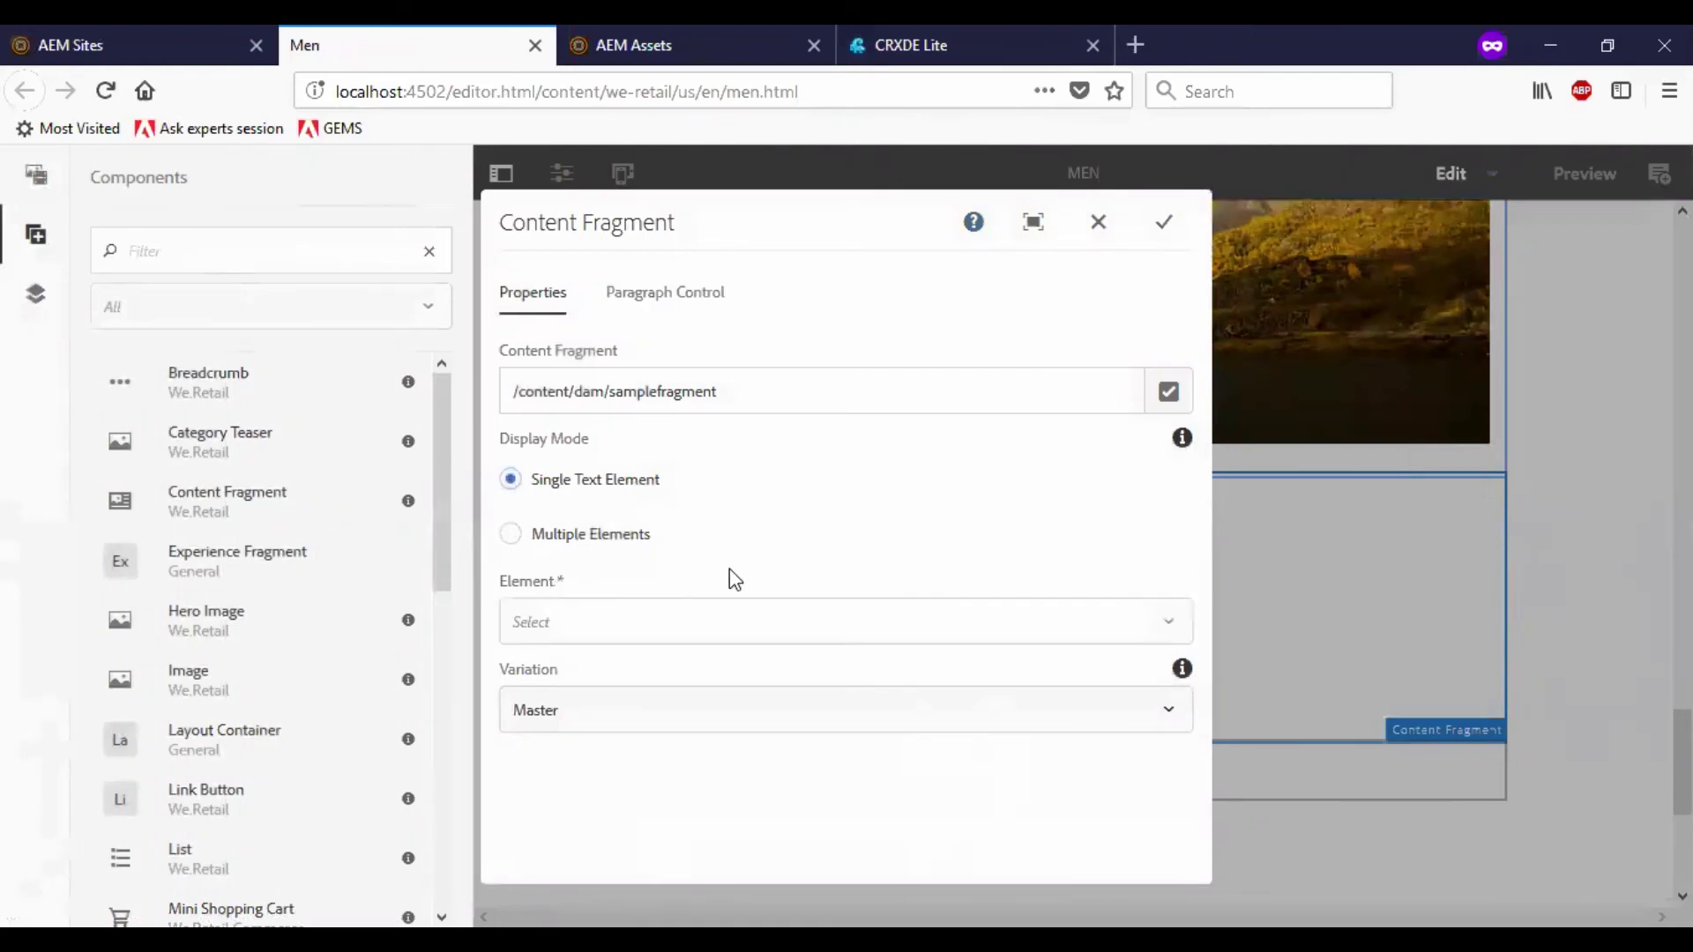
pyautogui.click(730, 618)
pyautogui.click(713, 675)
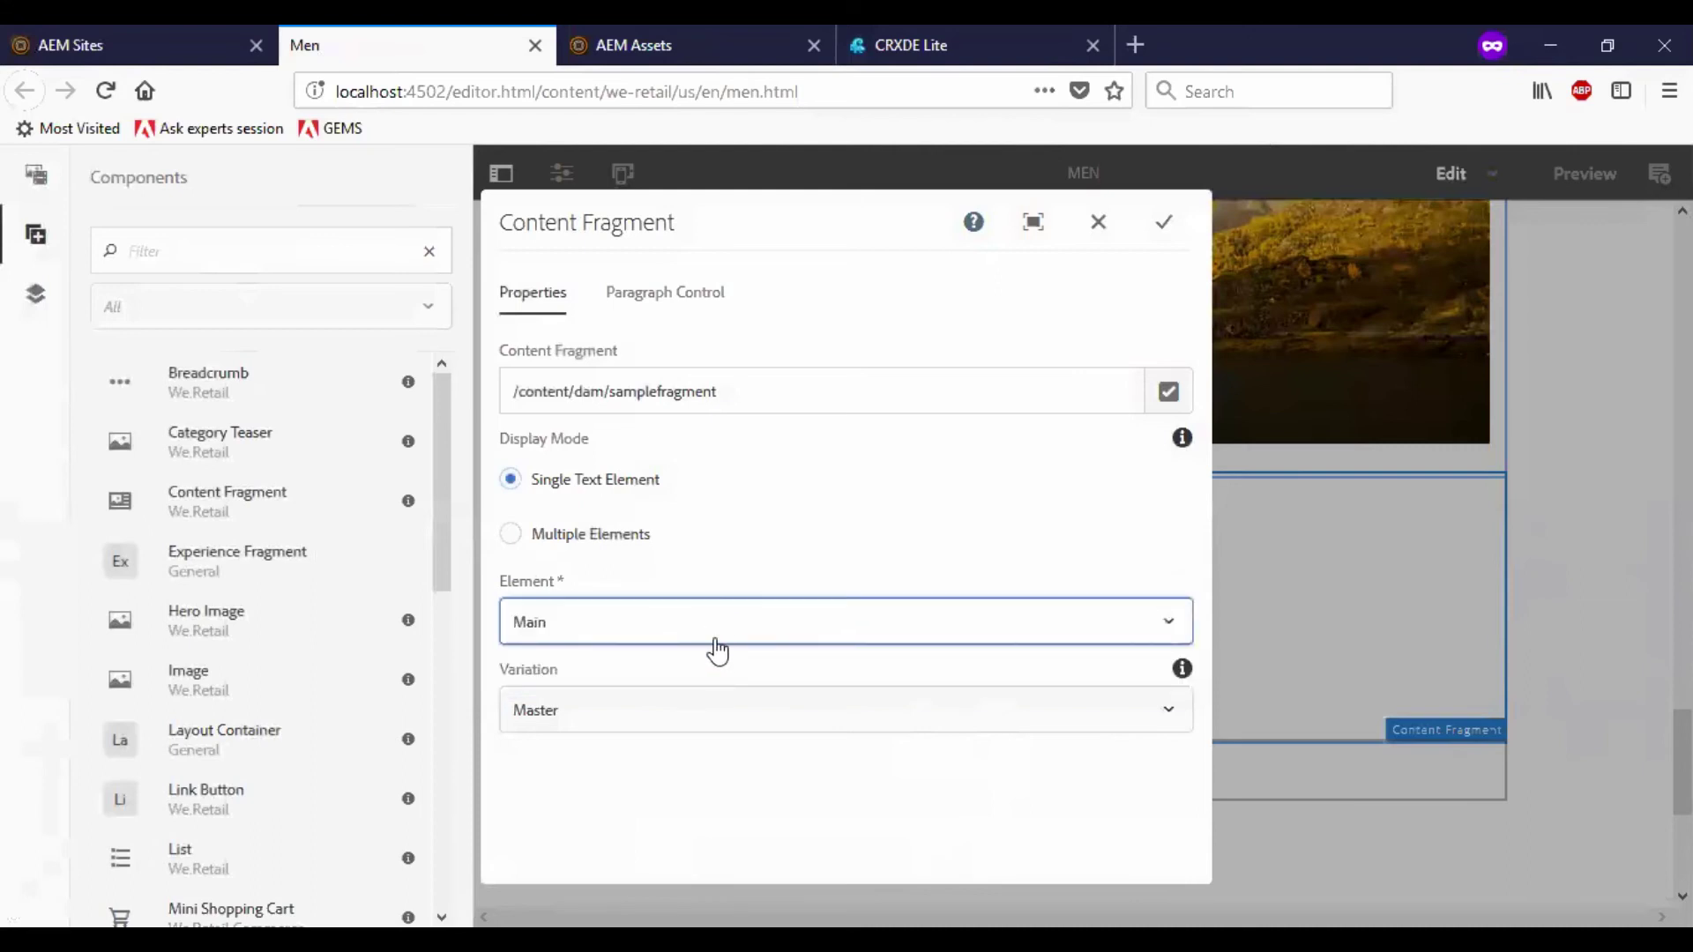
pyautogui.click(728, 725)
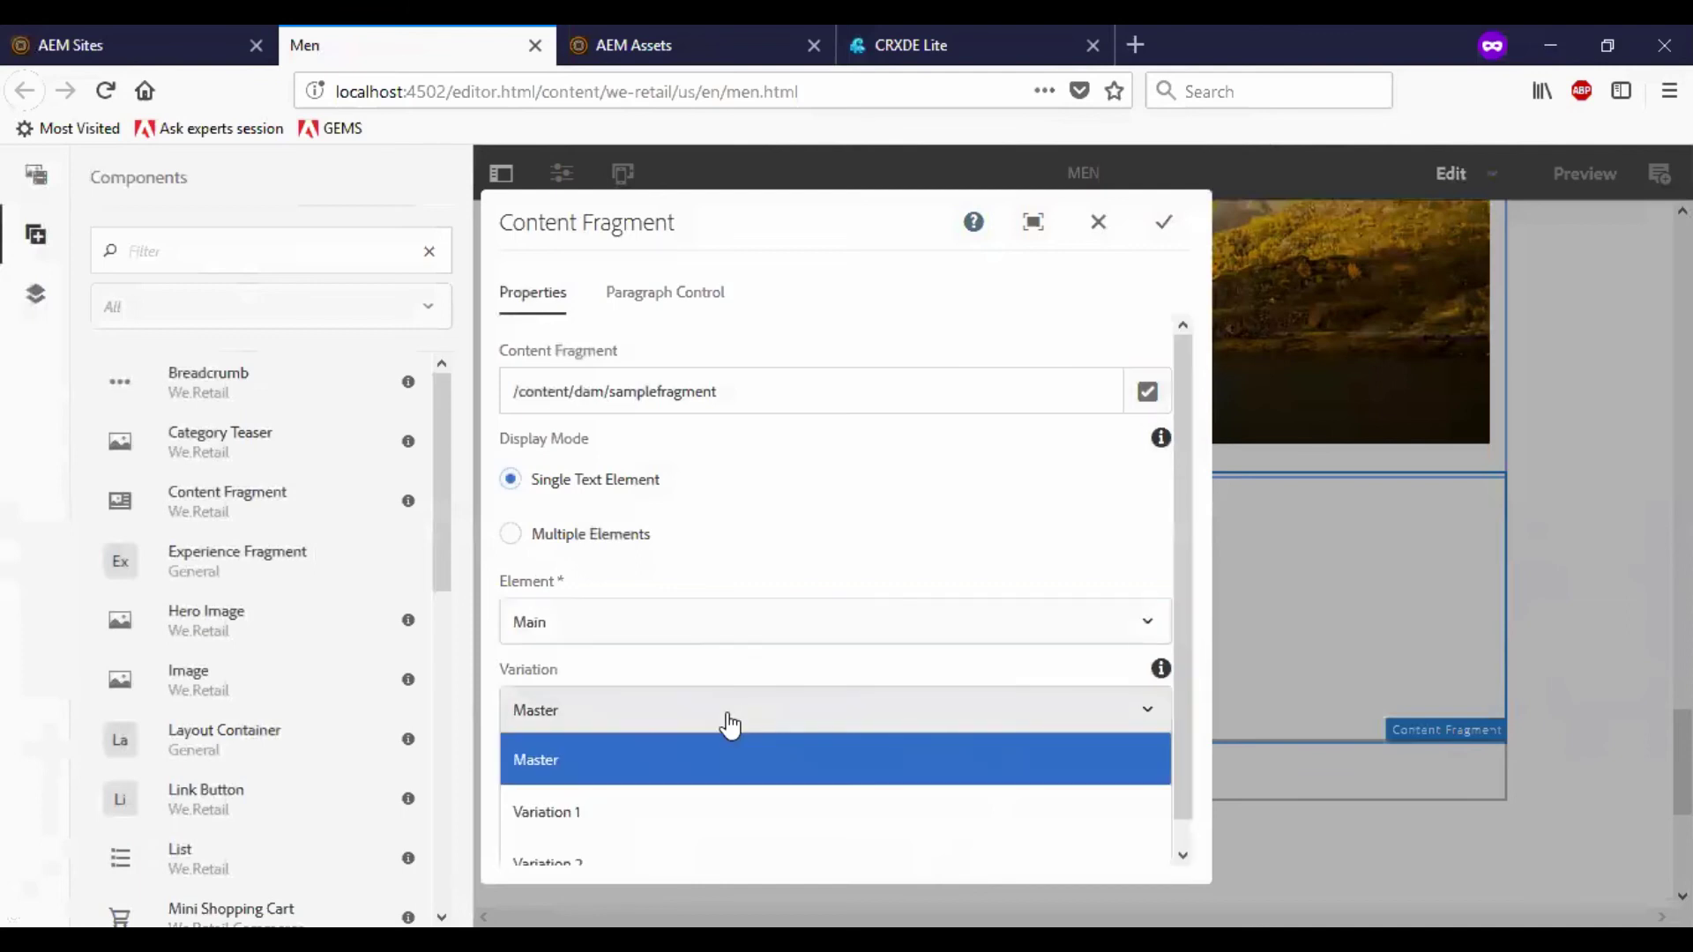
pyautogui.click(715, 769)
pyautogui.click(1164, 224)
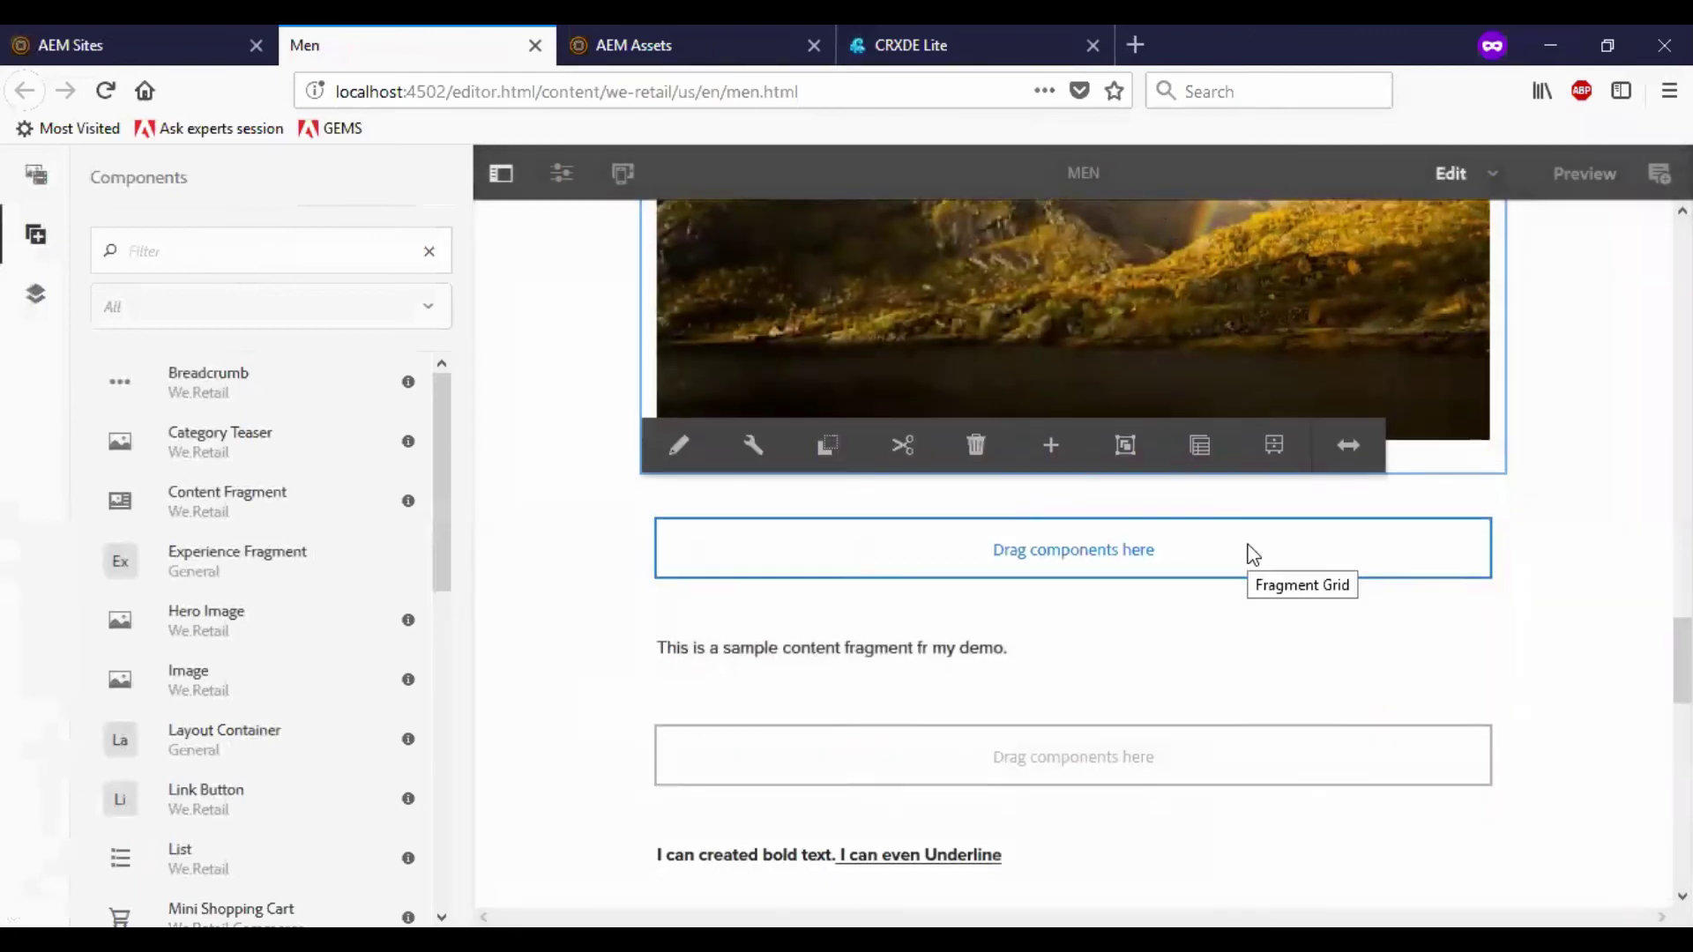
# Review the fragment's paragraphs, set the component's display mode to Multiple Elements with Variation 1, and apply the settings
pyautogui.scroll(-3, 1247, 556)
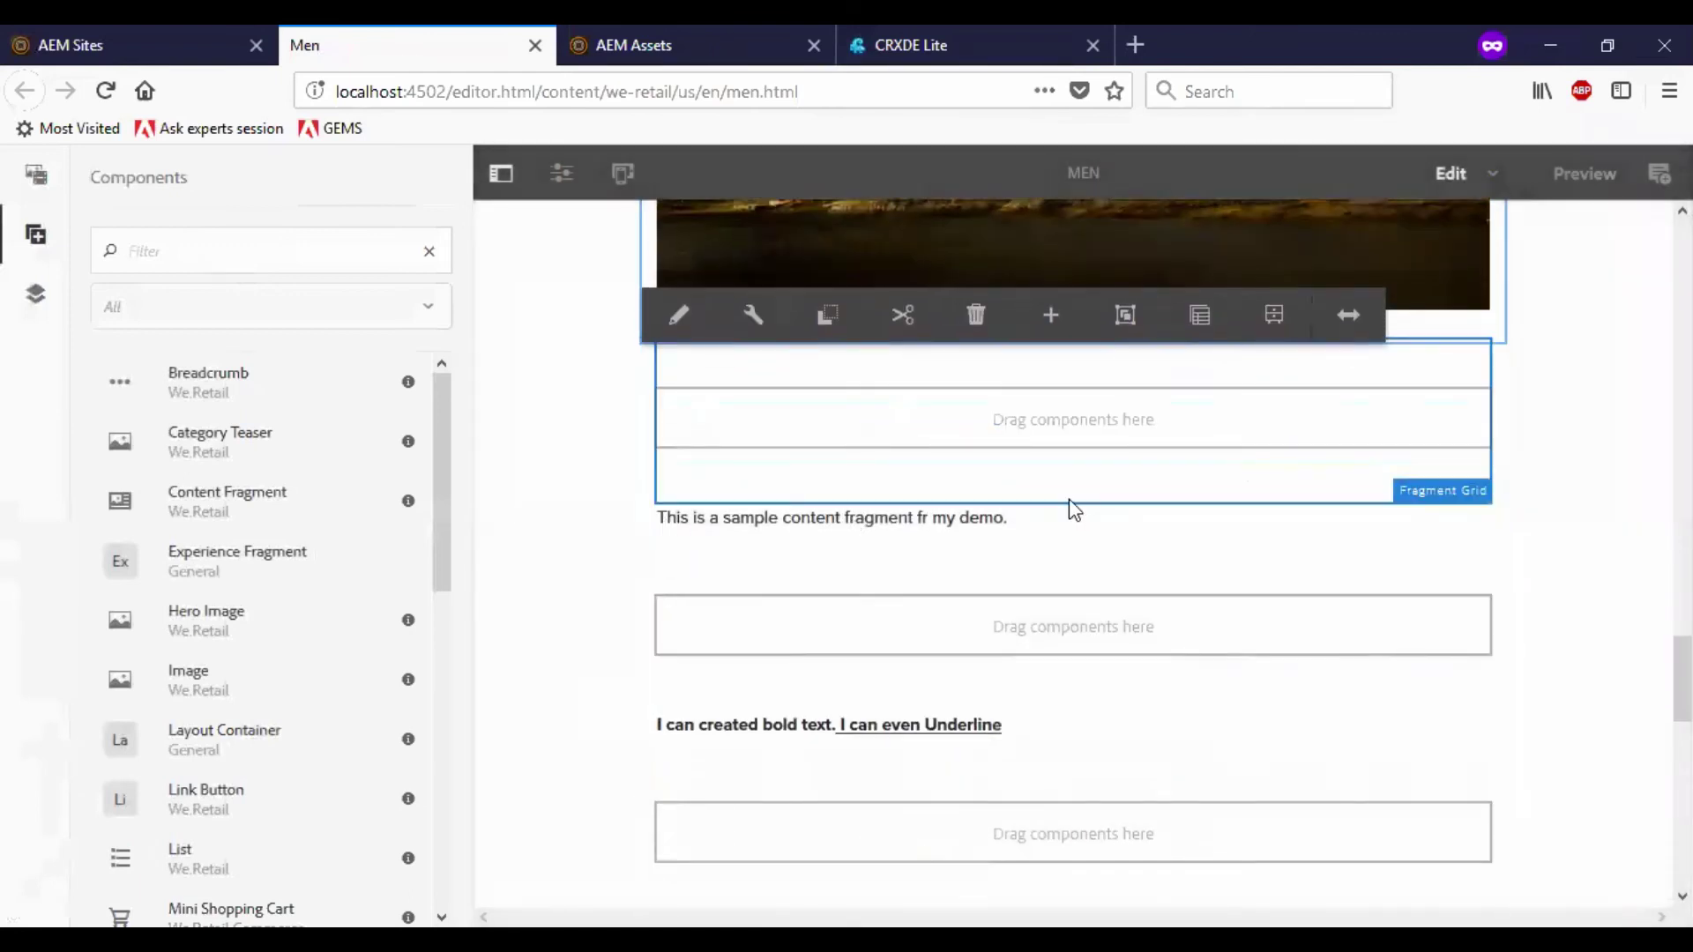
pyautogui.scroll(-3, 1085, 816)
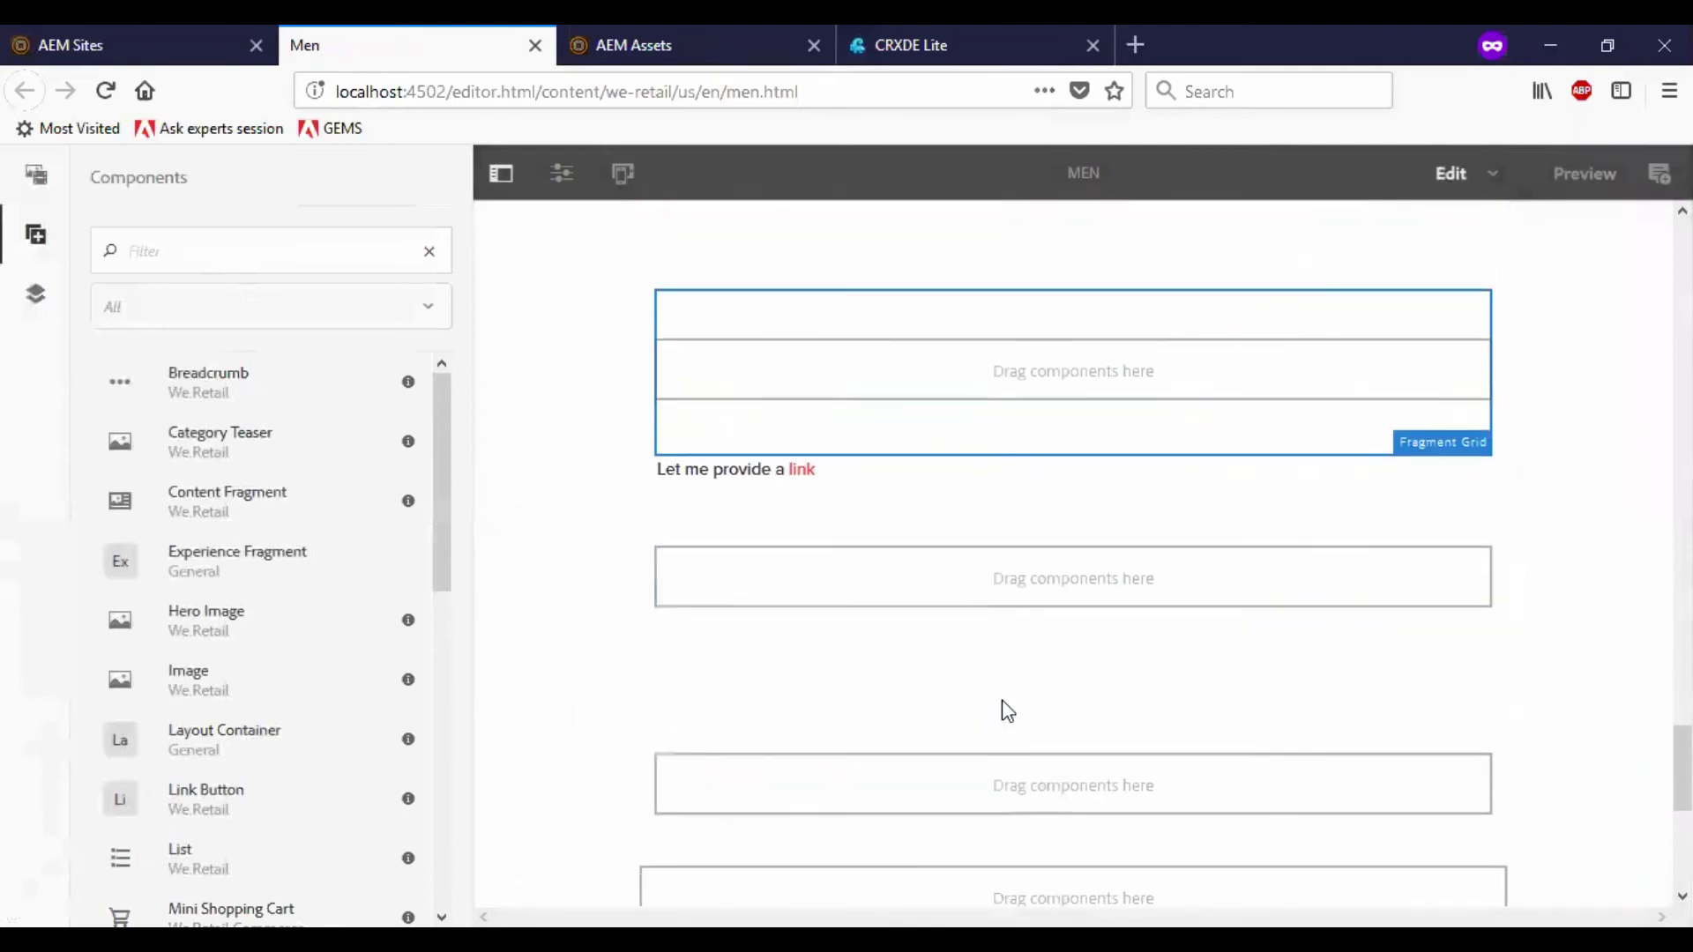
pyautogui.scroll(3, 716, 545)
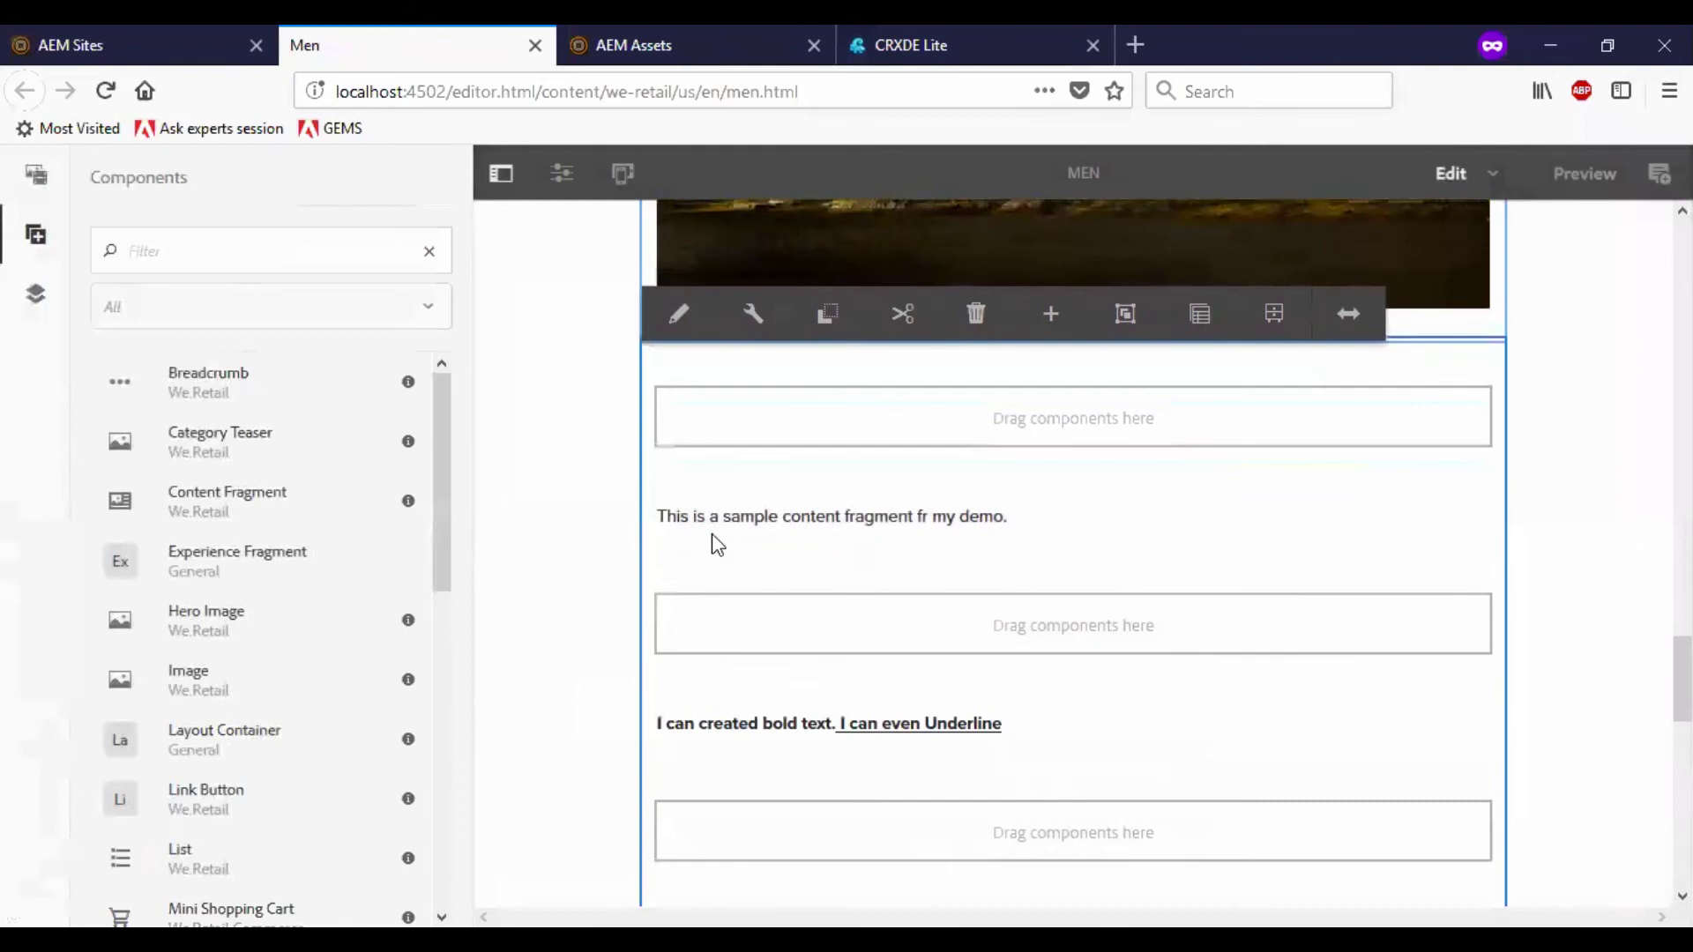
pyautogui.click(672, 501)
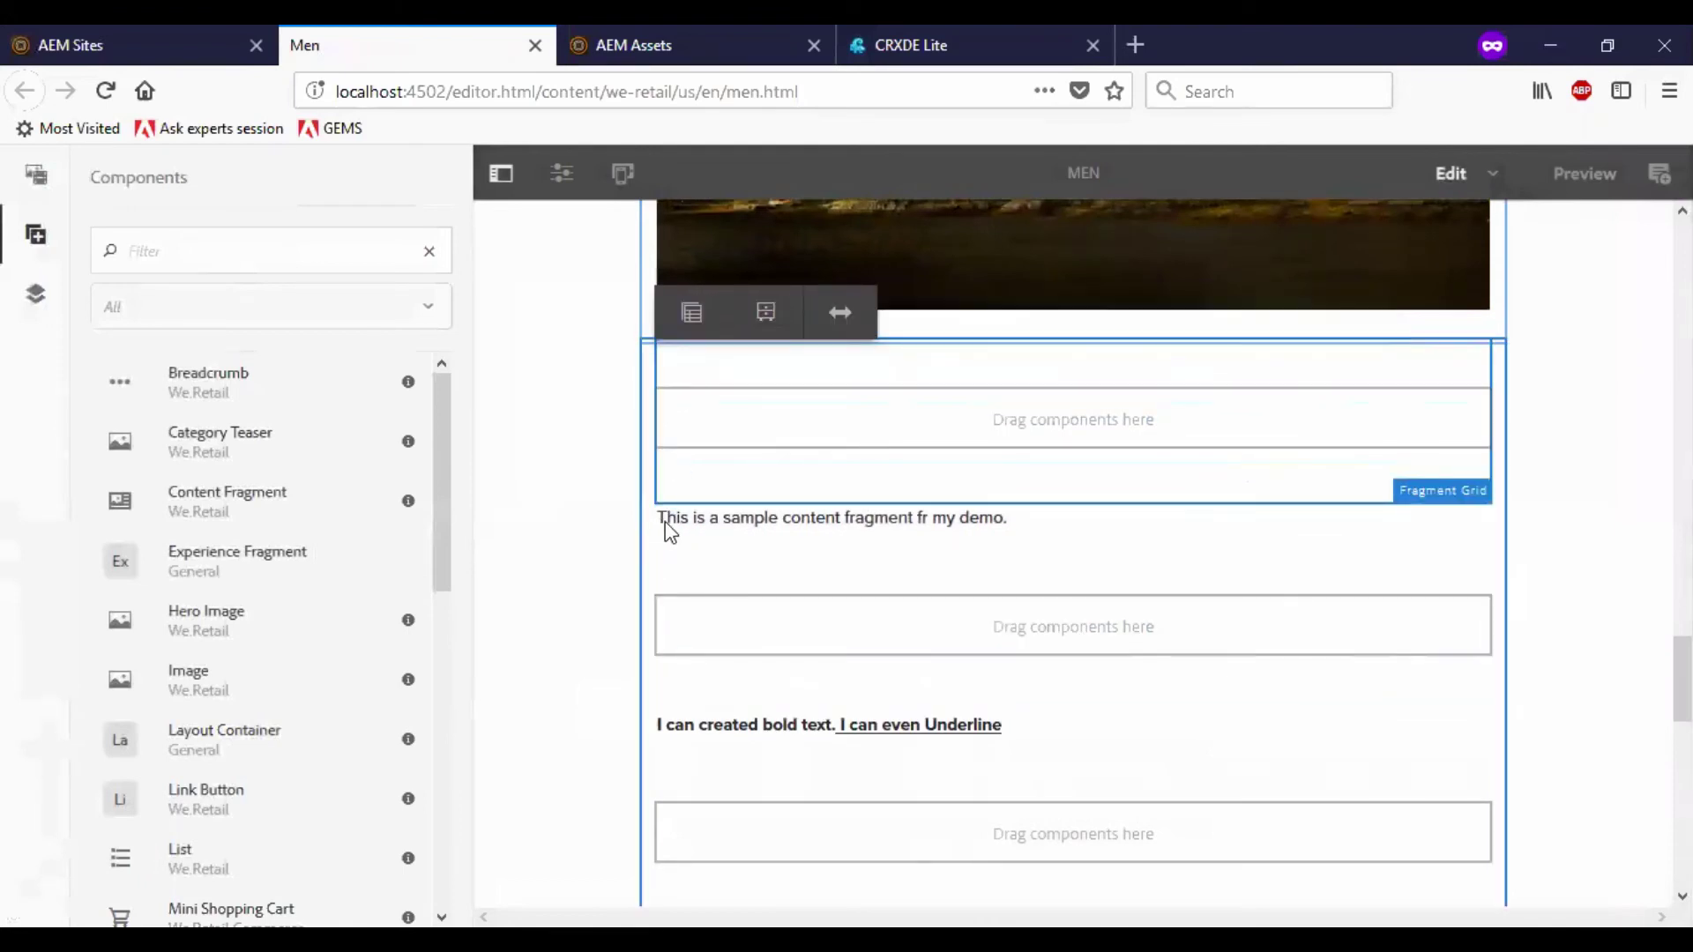
pyautogui.doubleClick(665, 523)
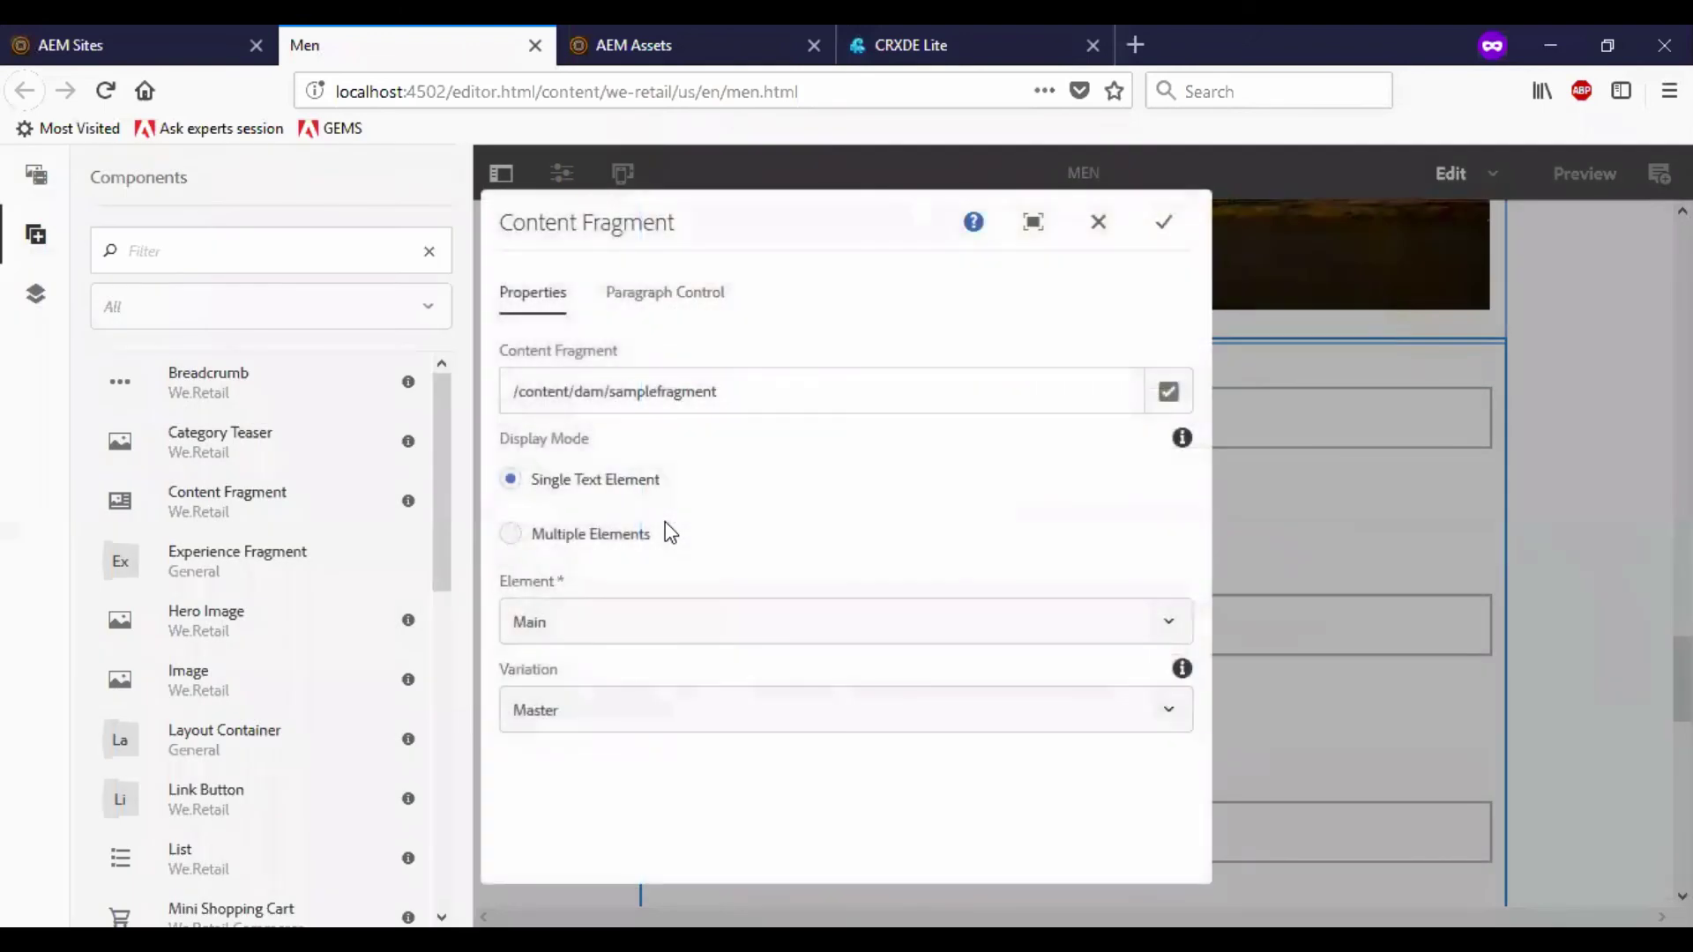
pyautogui.click(660, 708)
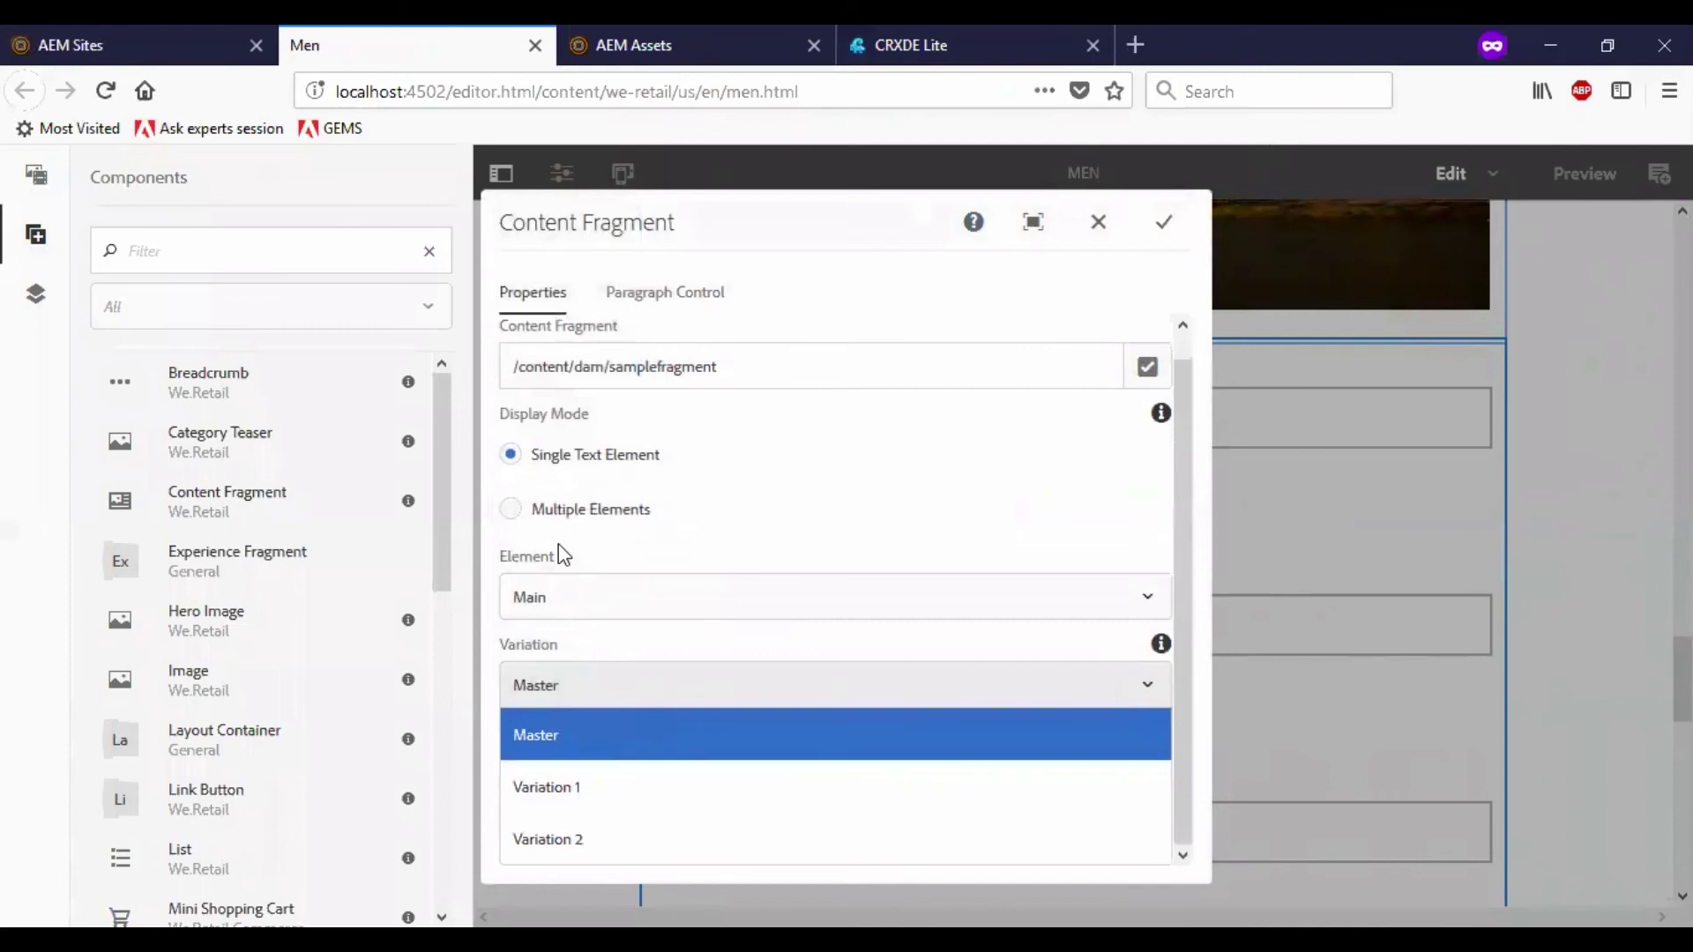
pyautogui.click(512, 509)
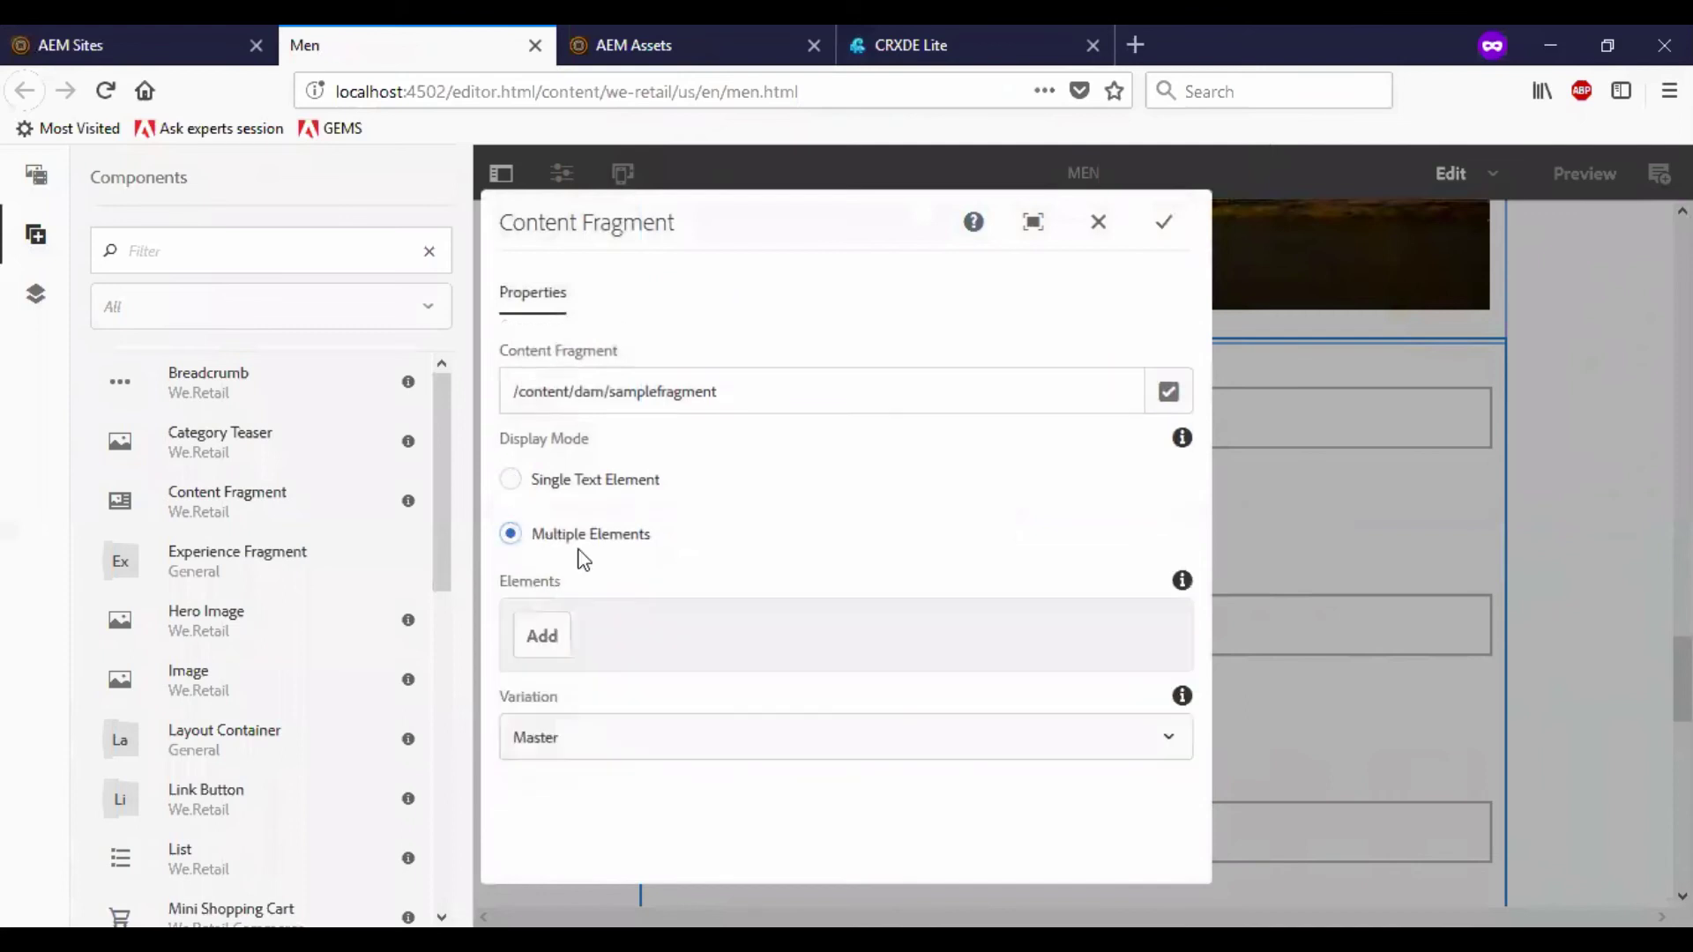
pyautogui.click(703, 739)
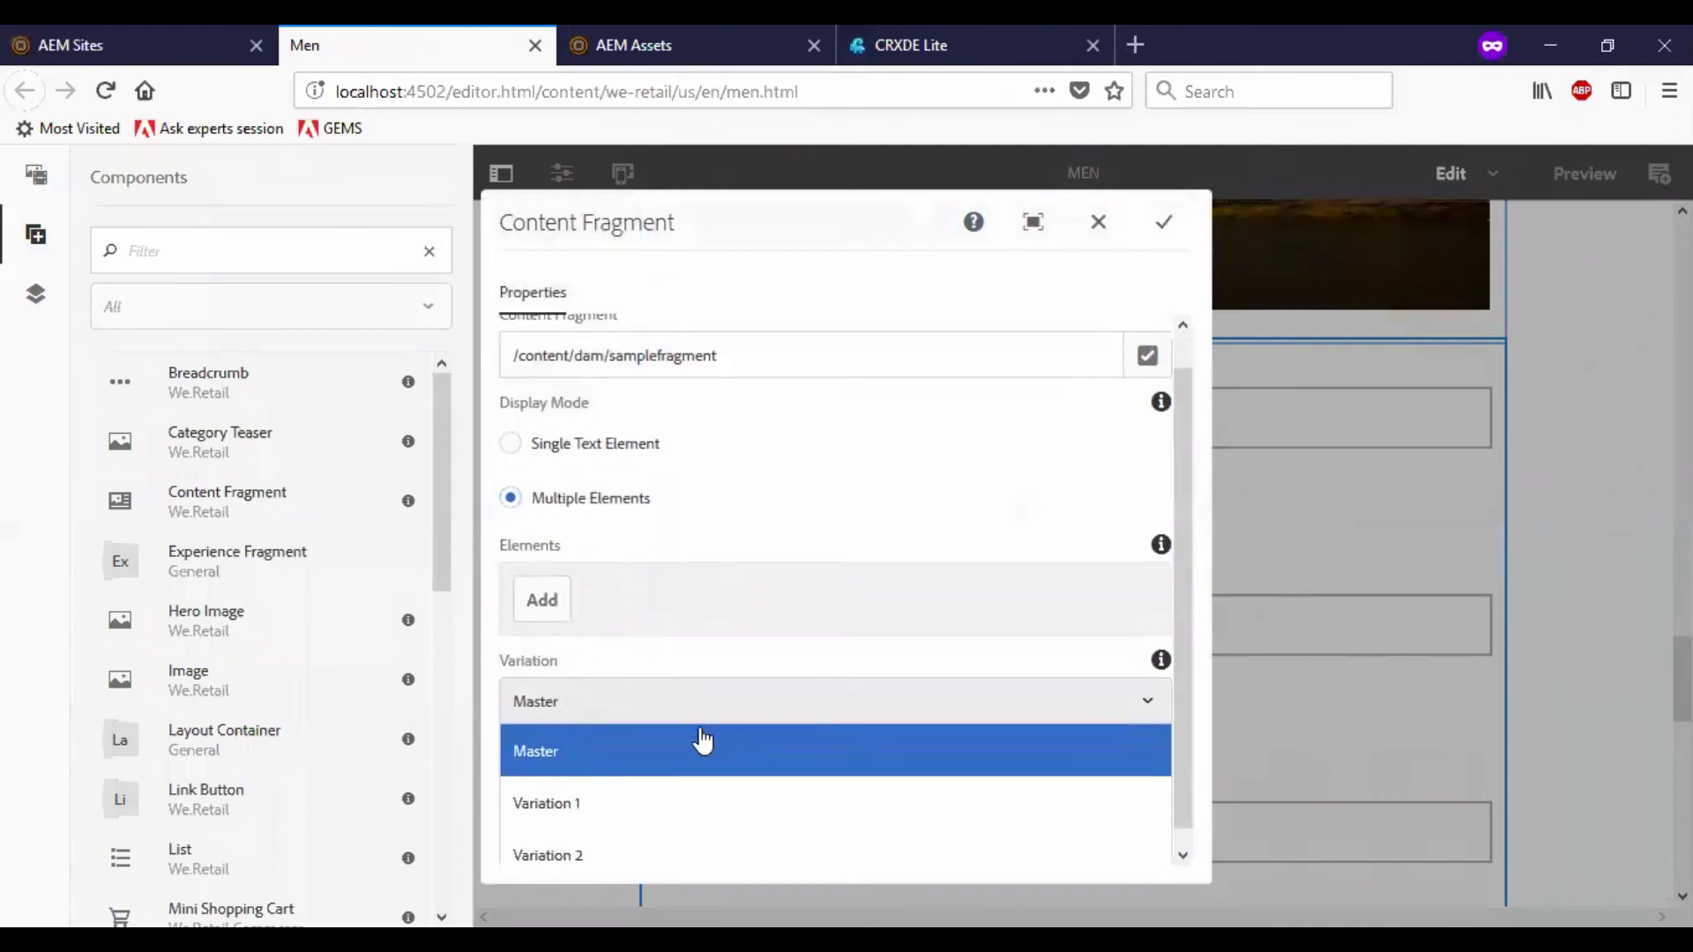
pyautogui.click(694, 796)
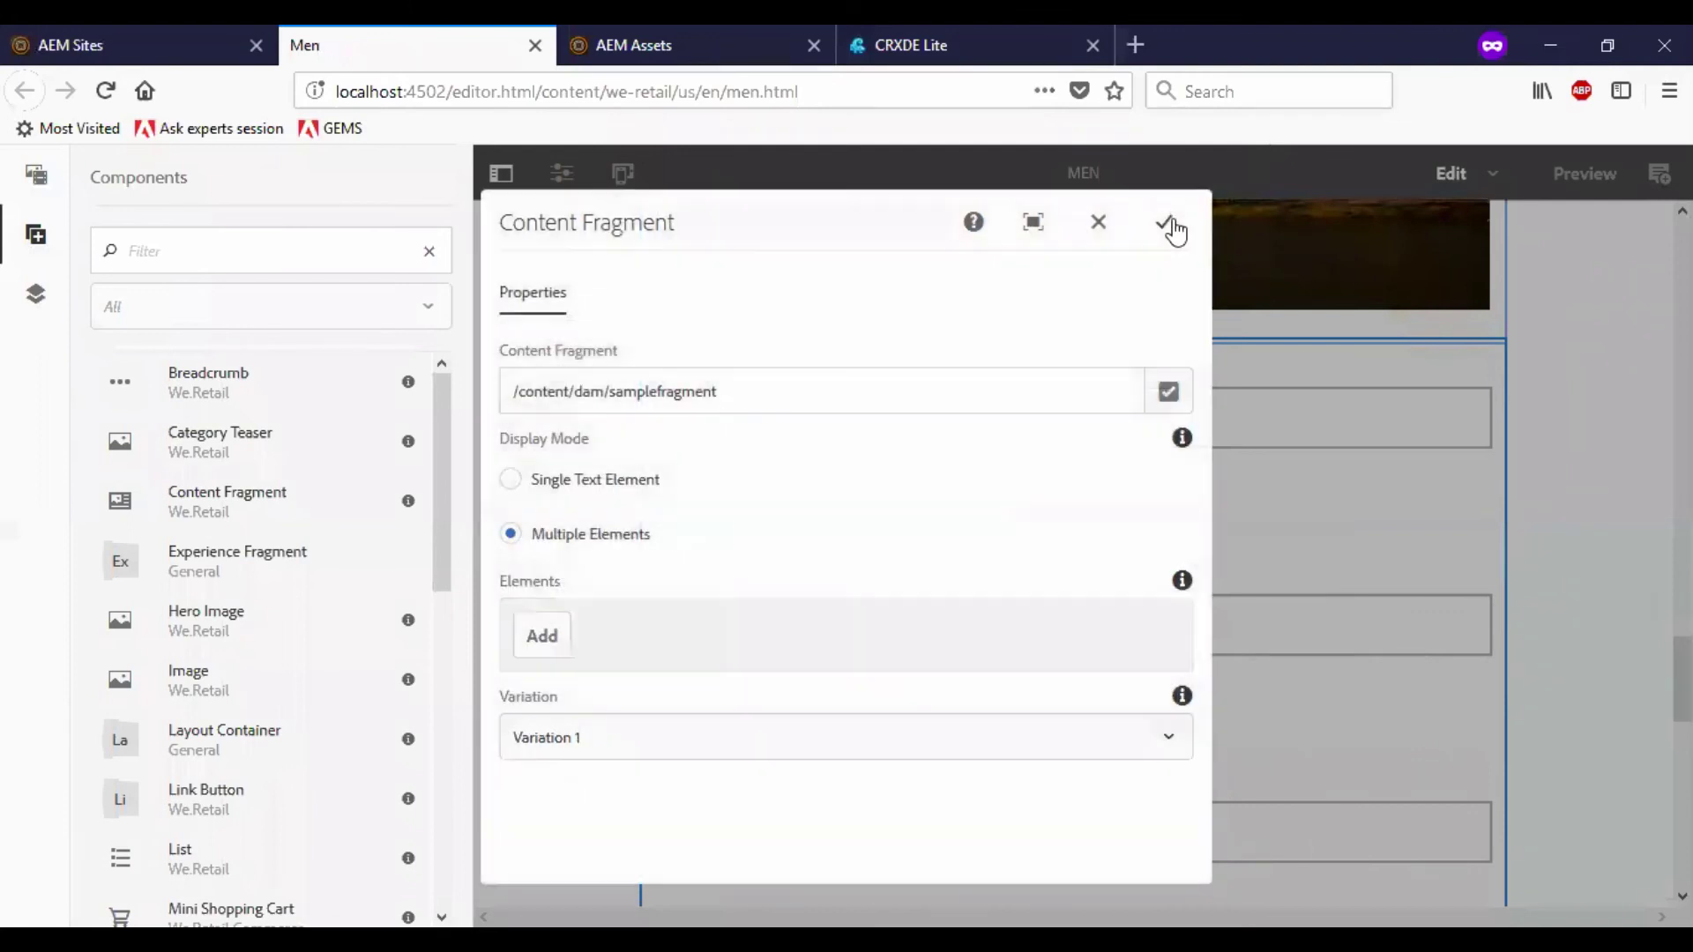
pyautogui.click(1167, 224)
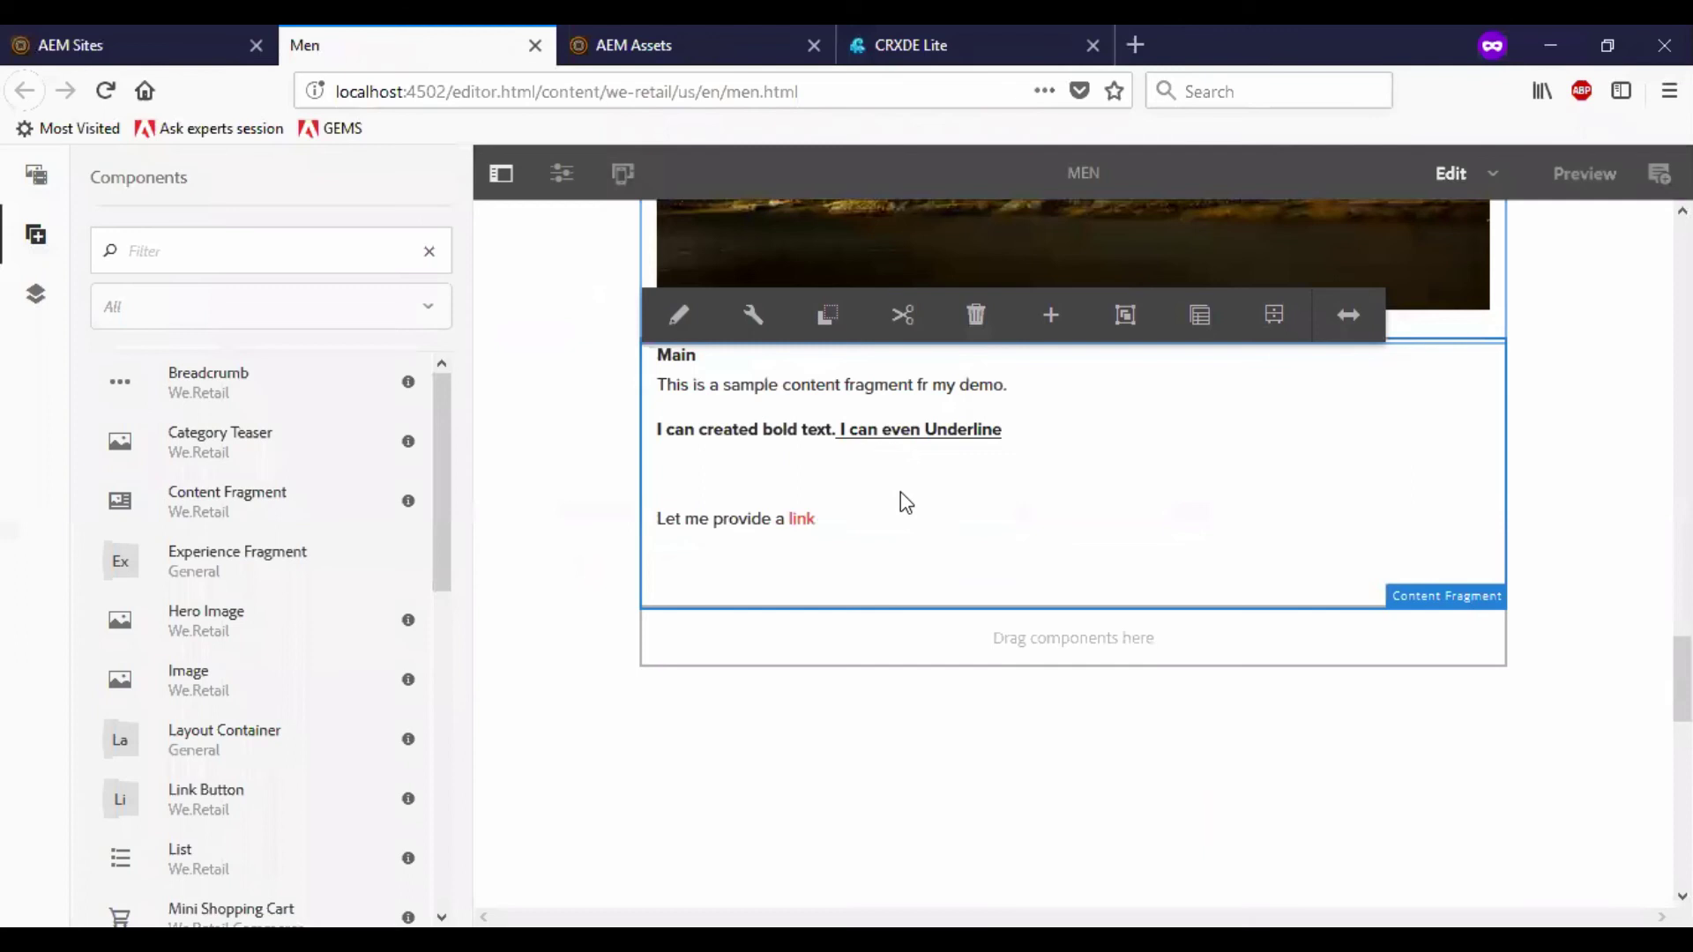
# Review the fragment text rendered below the mountain image on the Men page
pyautogui.scroll(2, 899, 501)
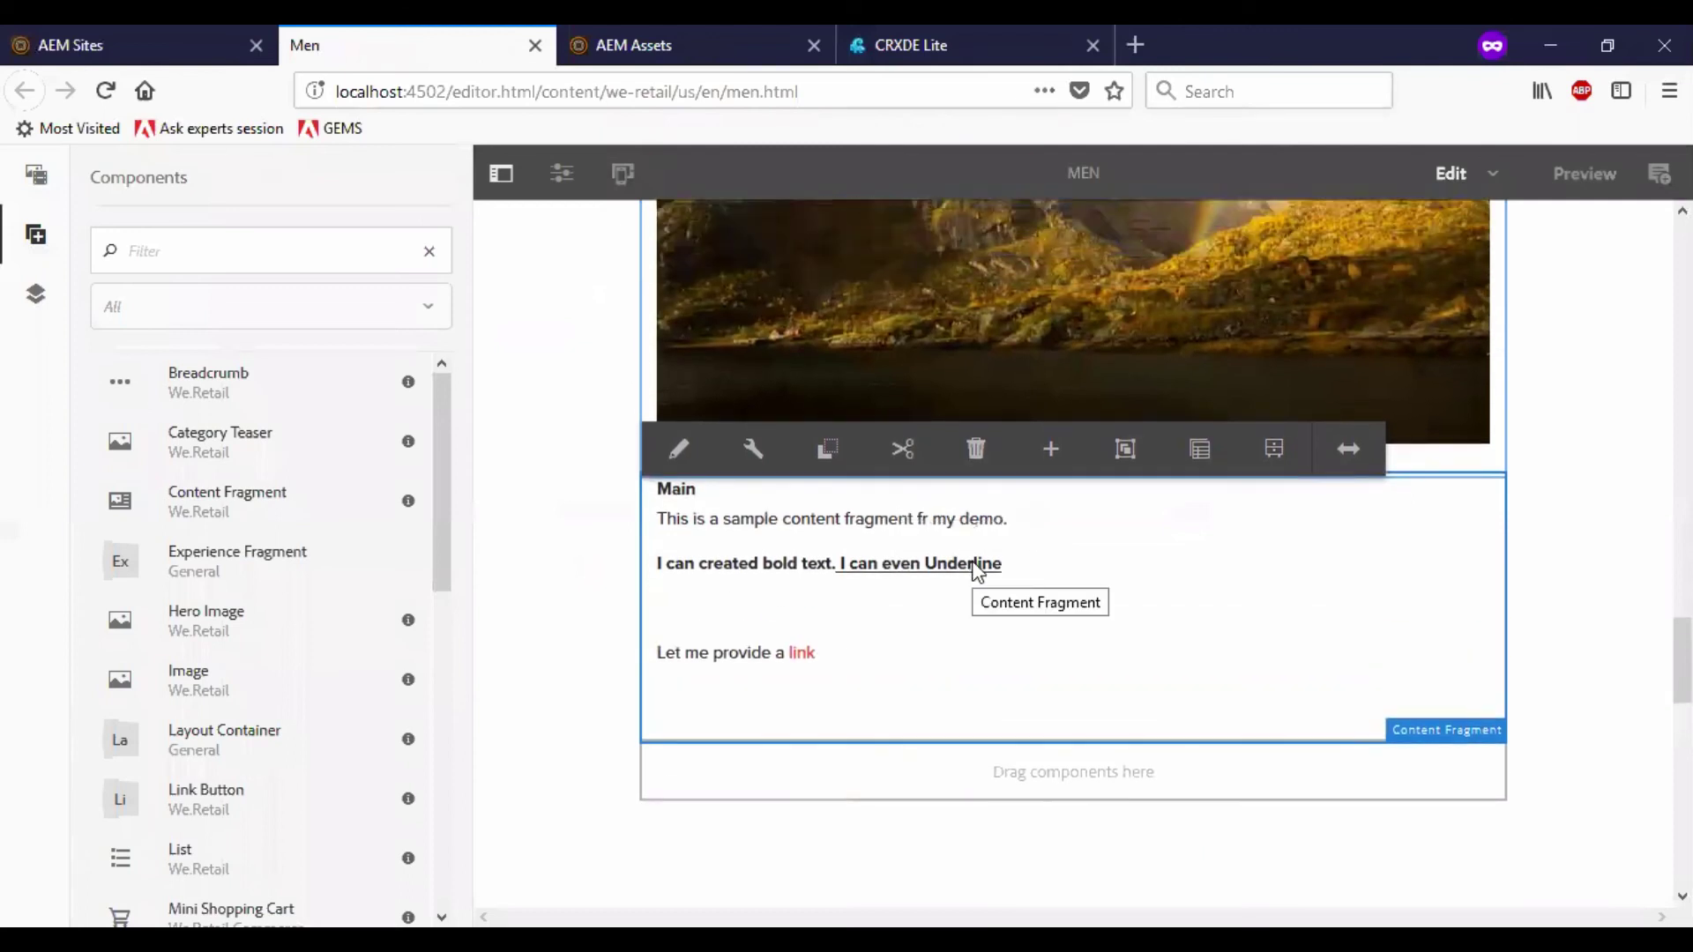
pyautogui.scroll(3, 1005, 556)
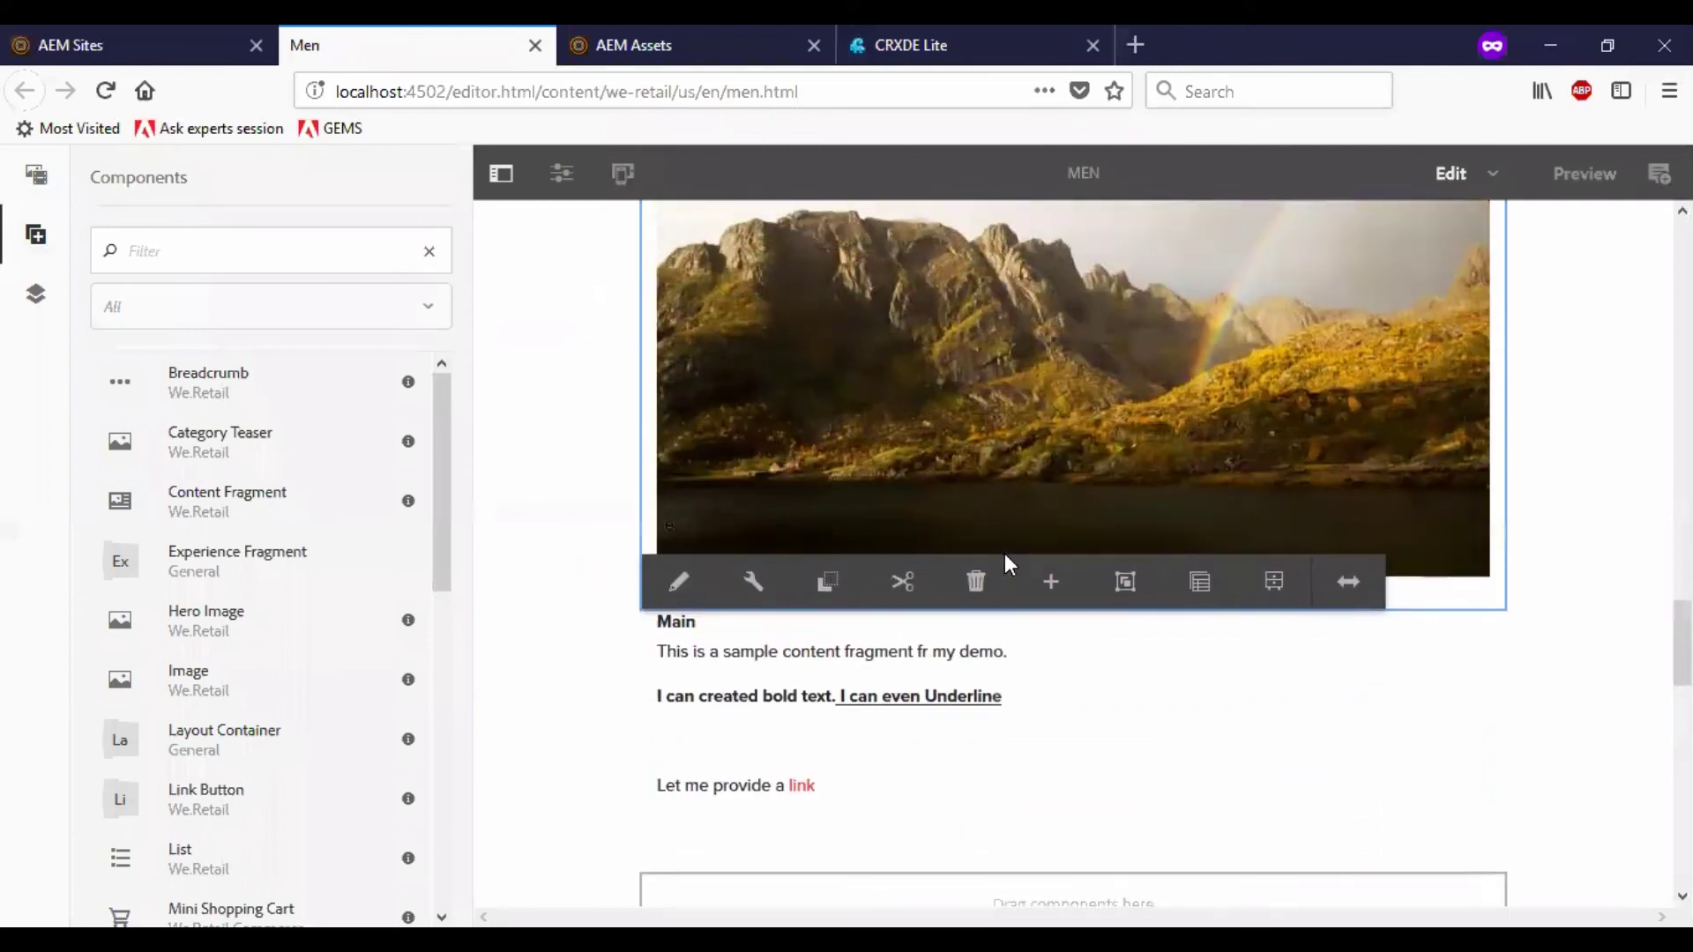
pyautogui.scroll(-3, 1003, 553)
pyautogui.scroll(-3, 996, 547)
pyautogui.scroll(3, 963, 490)
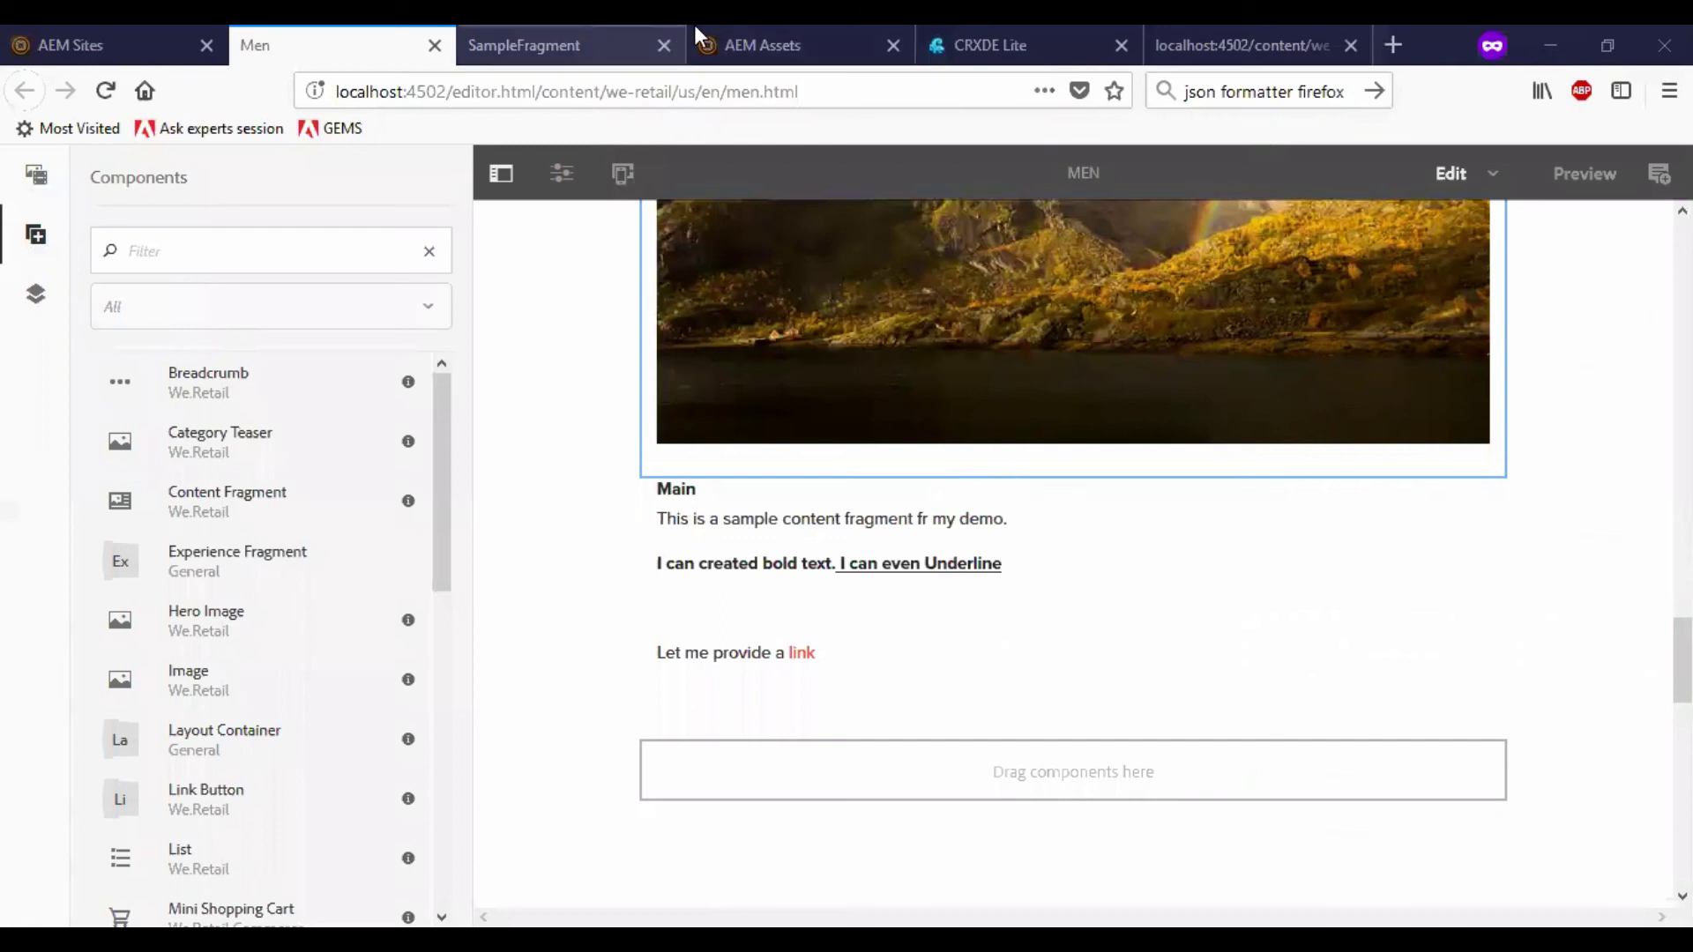
# Open the Men page's men.model.json output and look through its top-level structure
pyautogui.click(1273, 35)
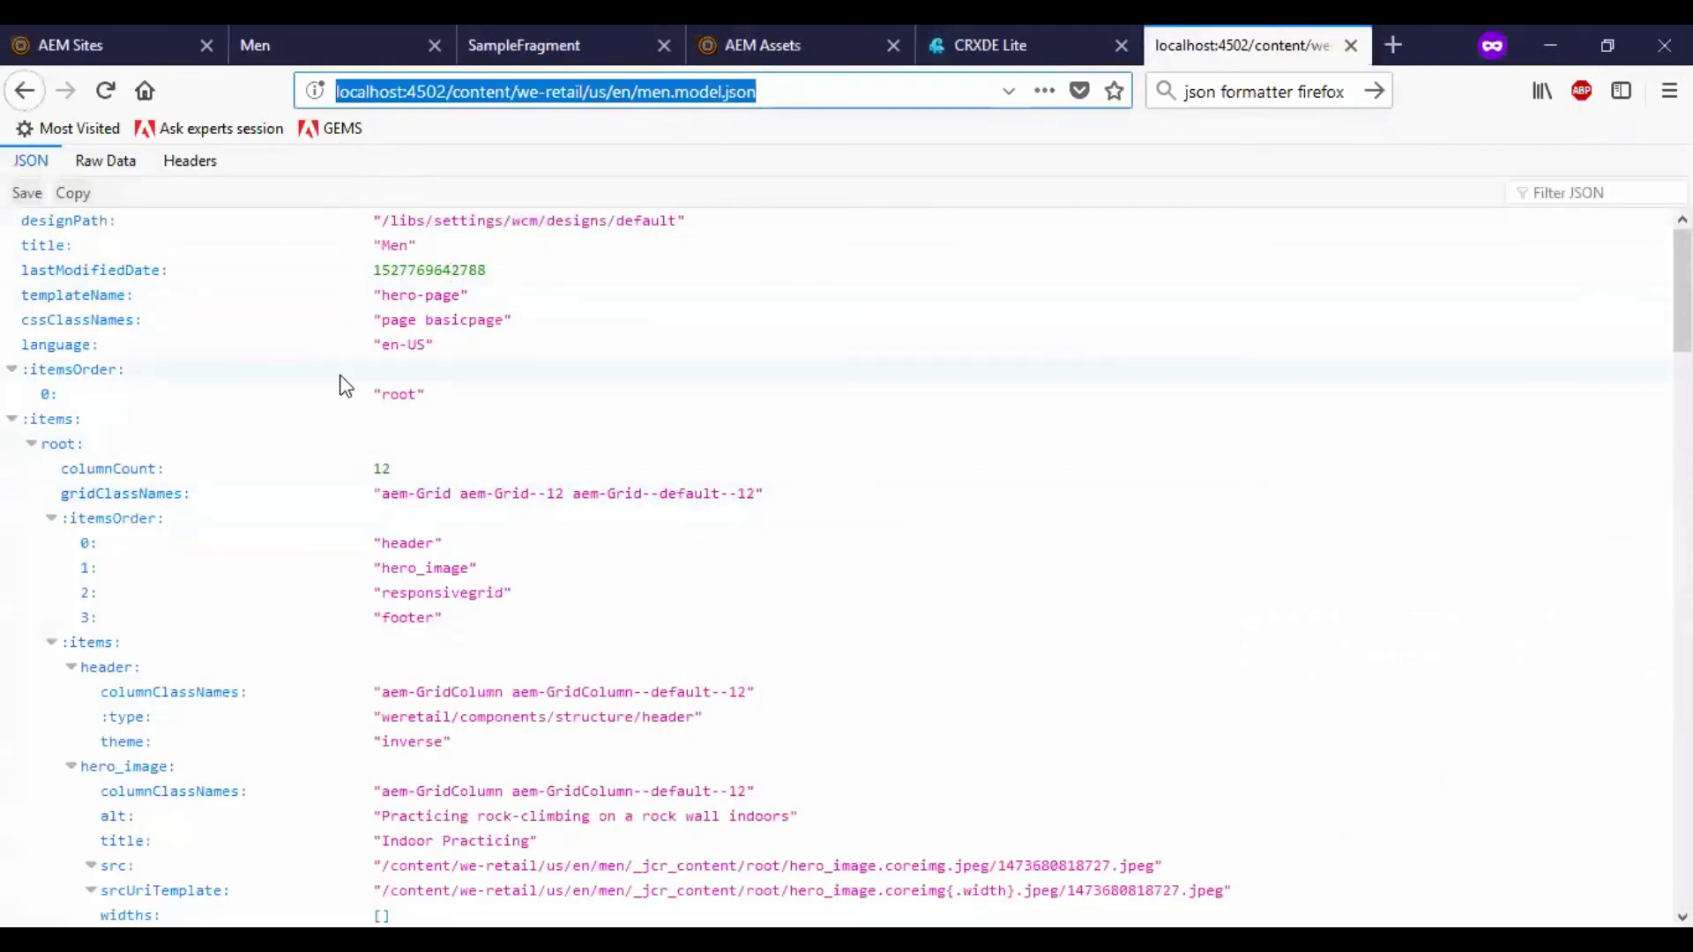
pyautogui.scroll(-10, 342, 430)
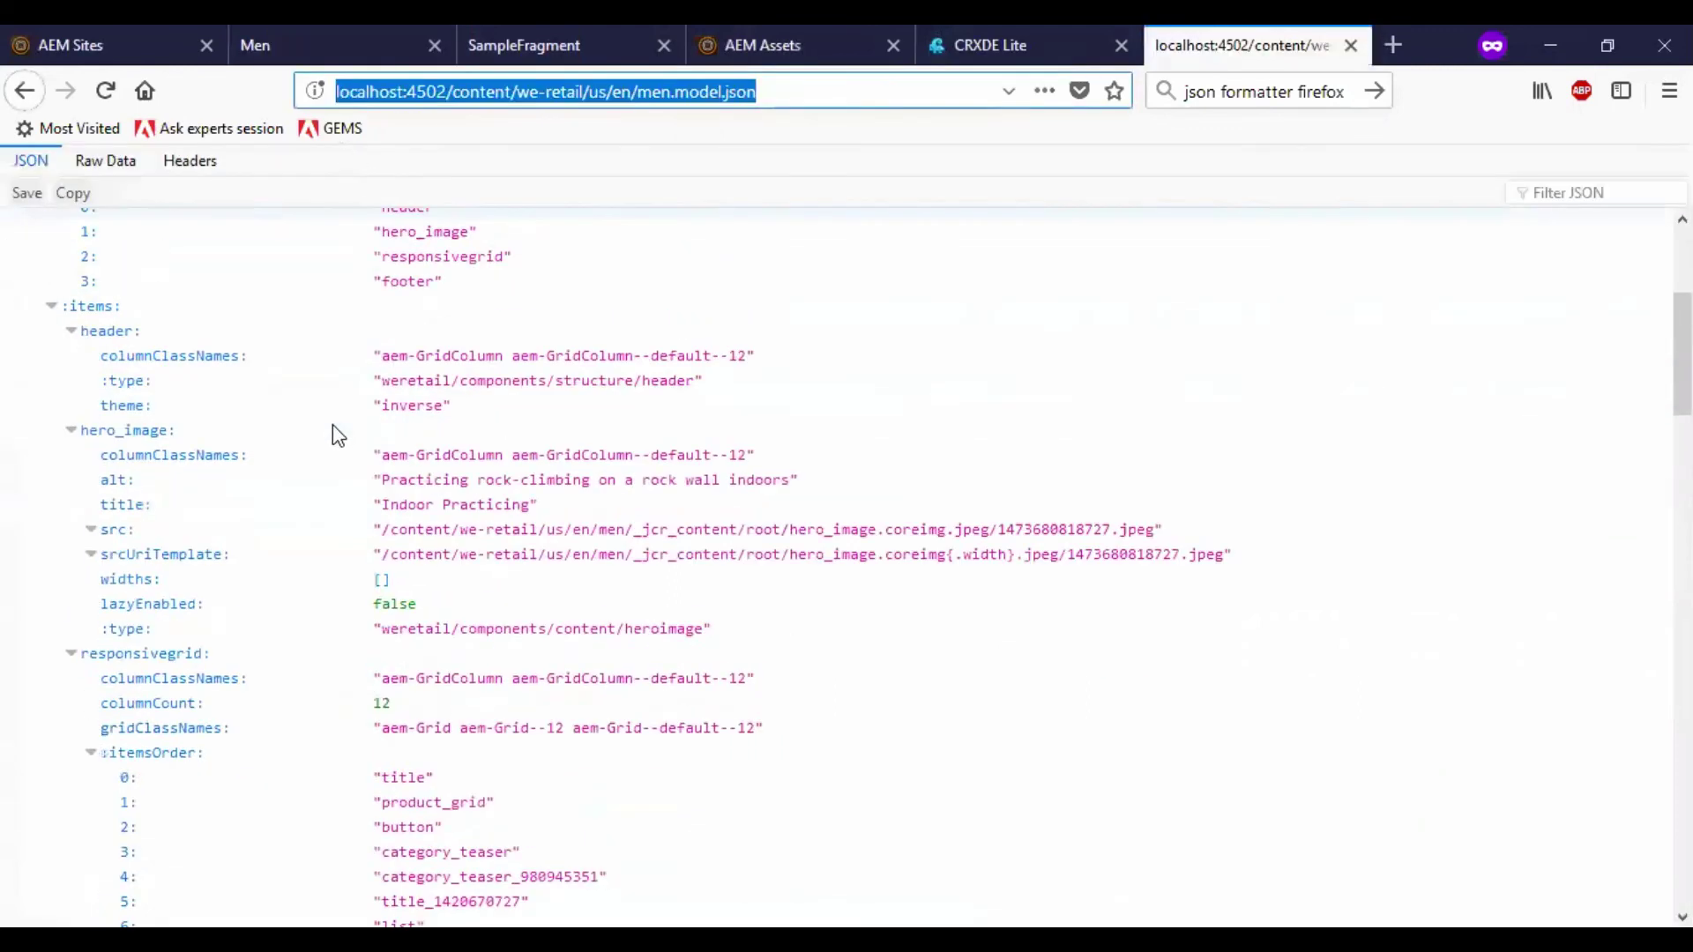
pyautogui.scroll(10, 333, 443)
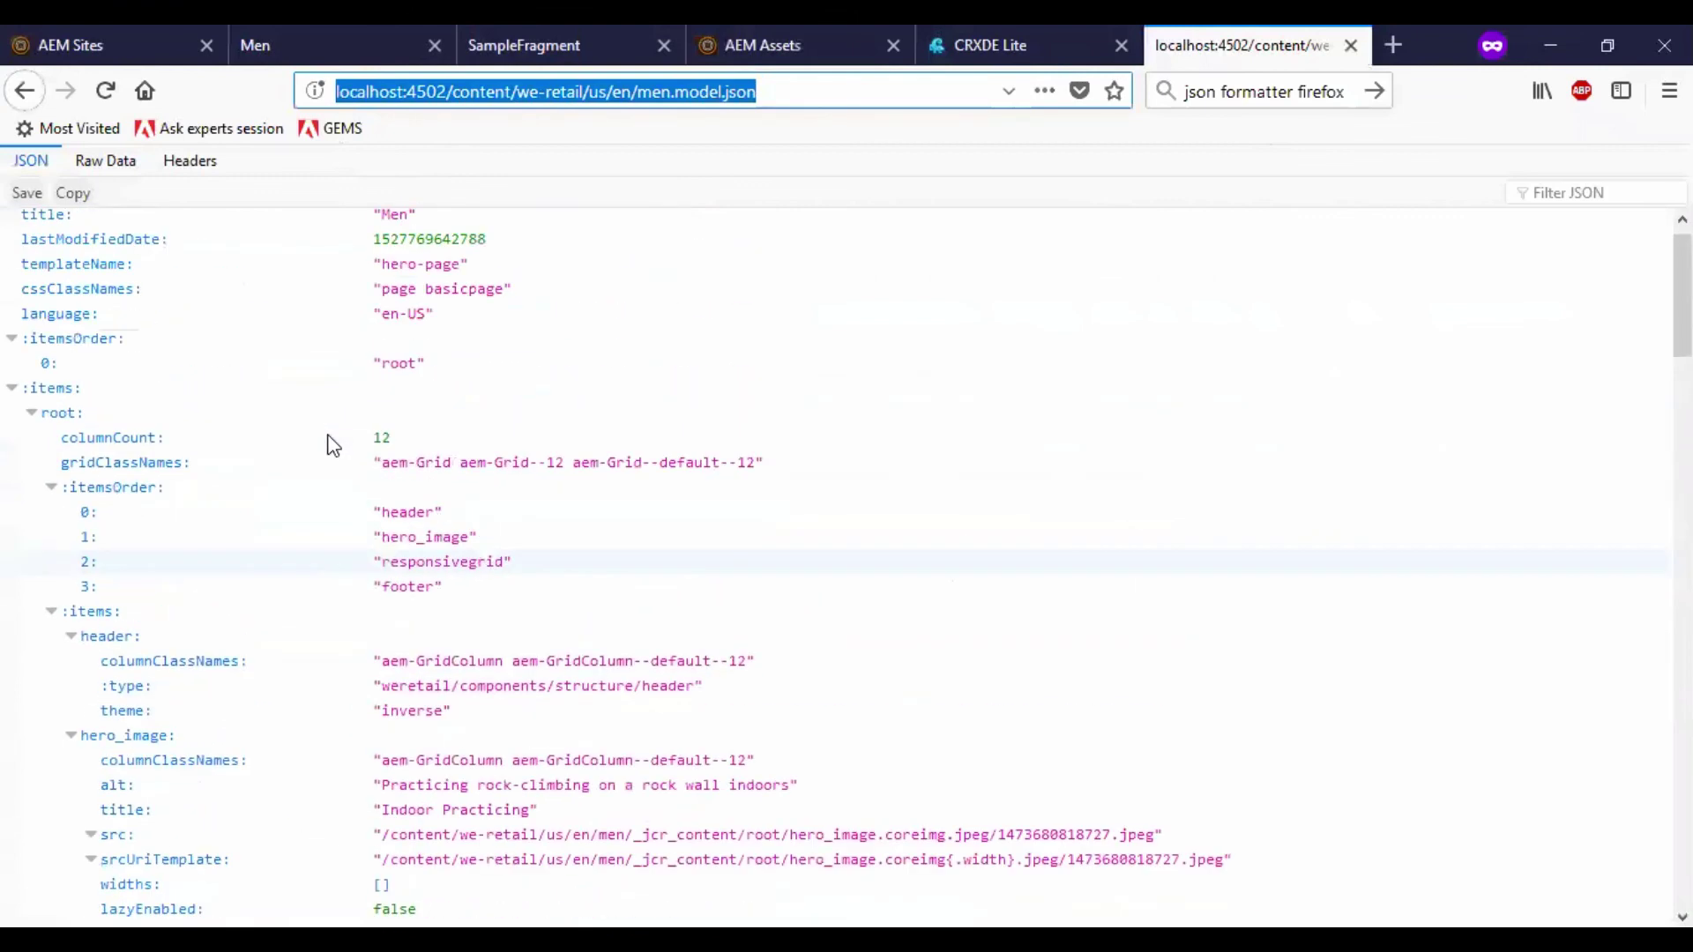
pyautogui.scroll(-4, 333, 445)
pyautogui.scroll(4, 329, 446)
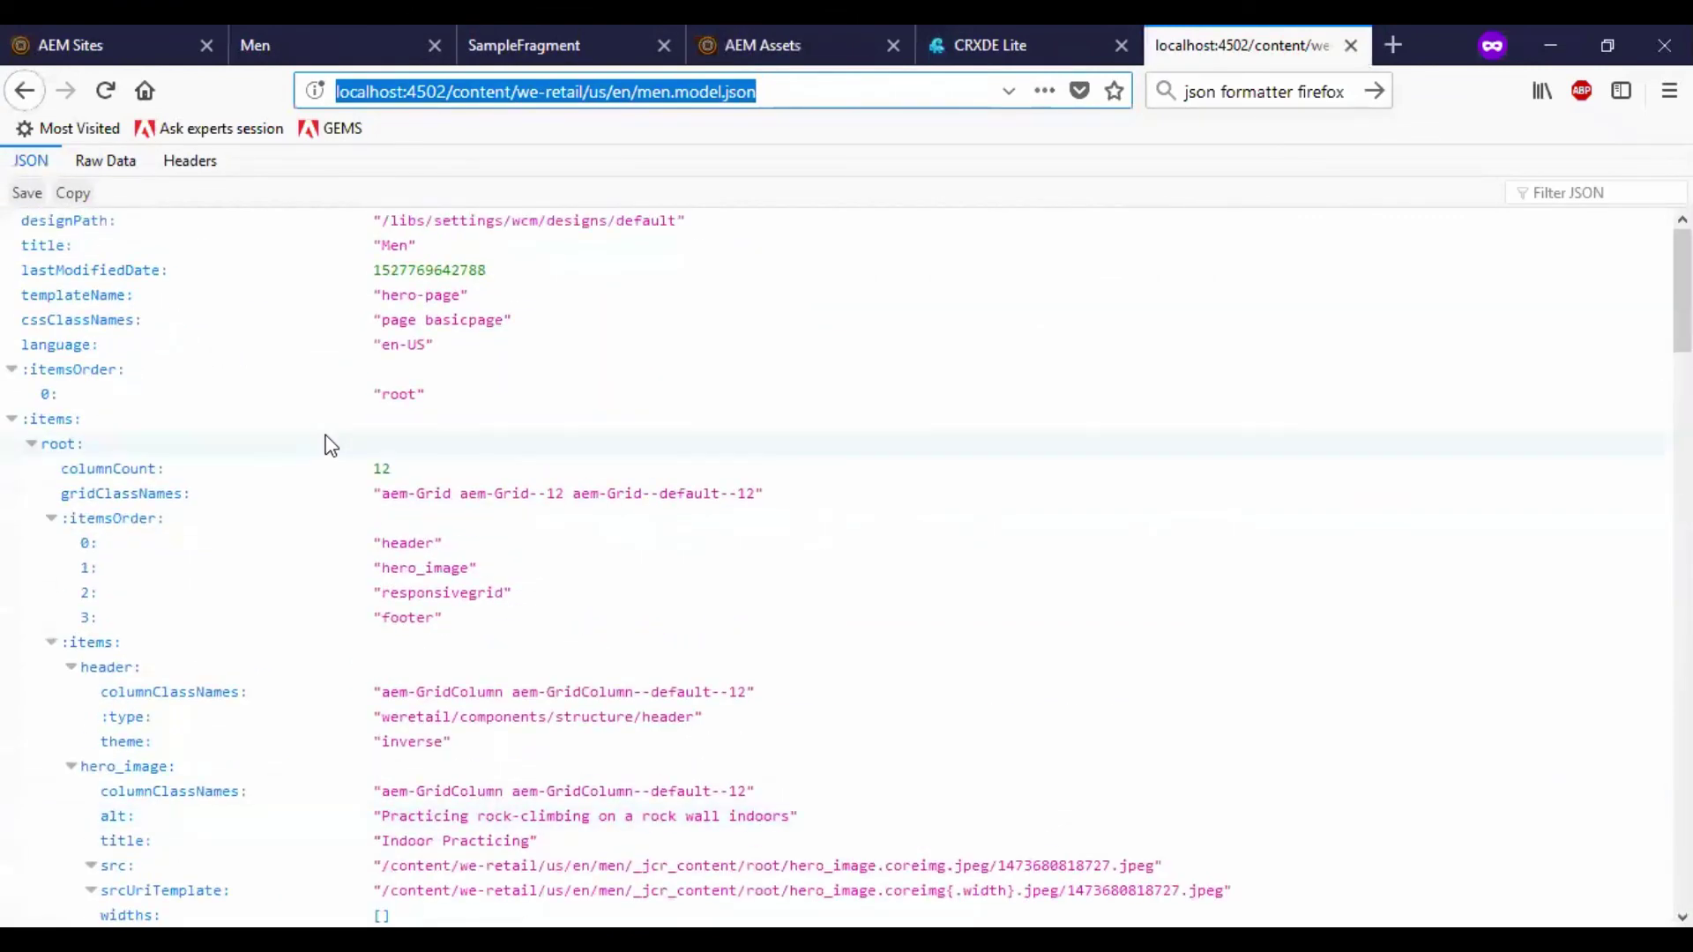
# Collapse both itemsOrder lists, the header and the hero_image nodes in the page JSON, keeping responsivegrid expanded
pyautogui.click(11, 371)
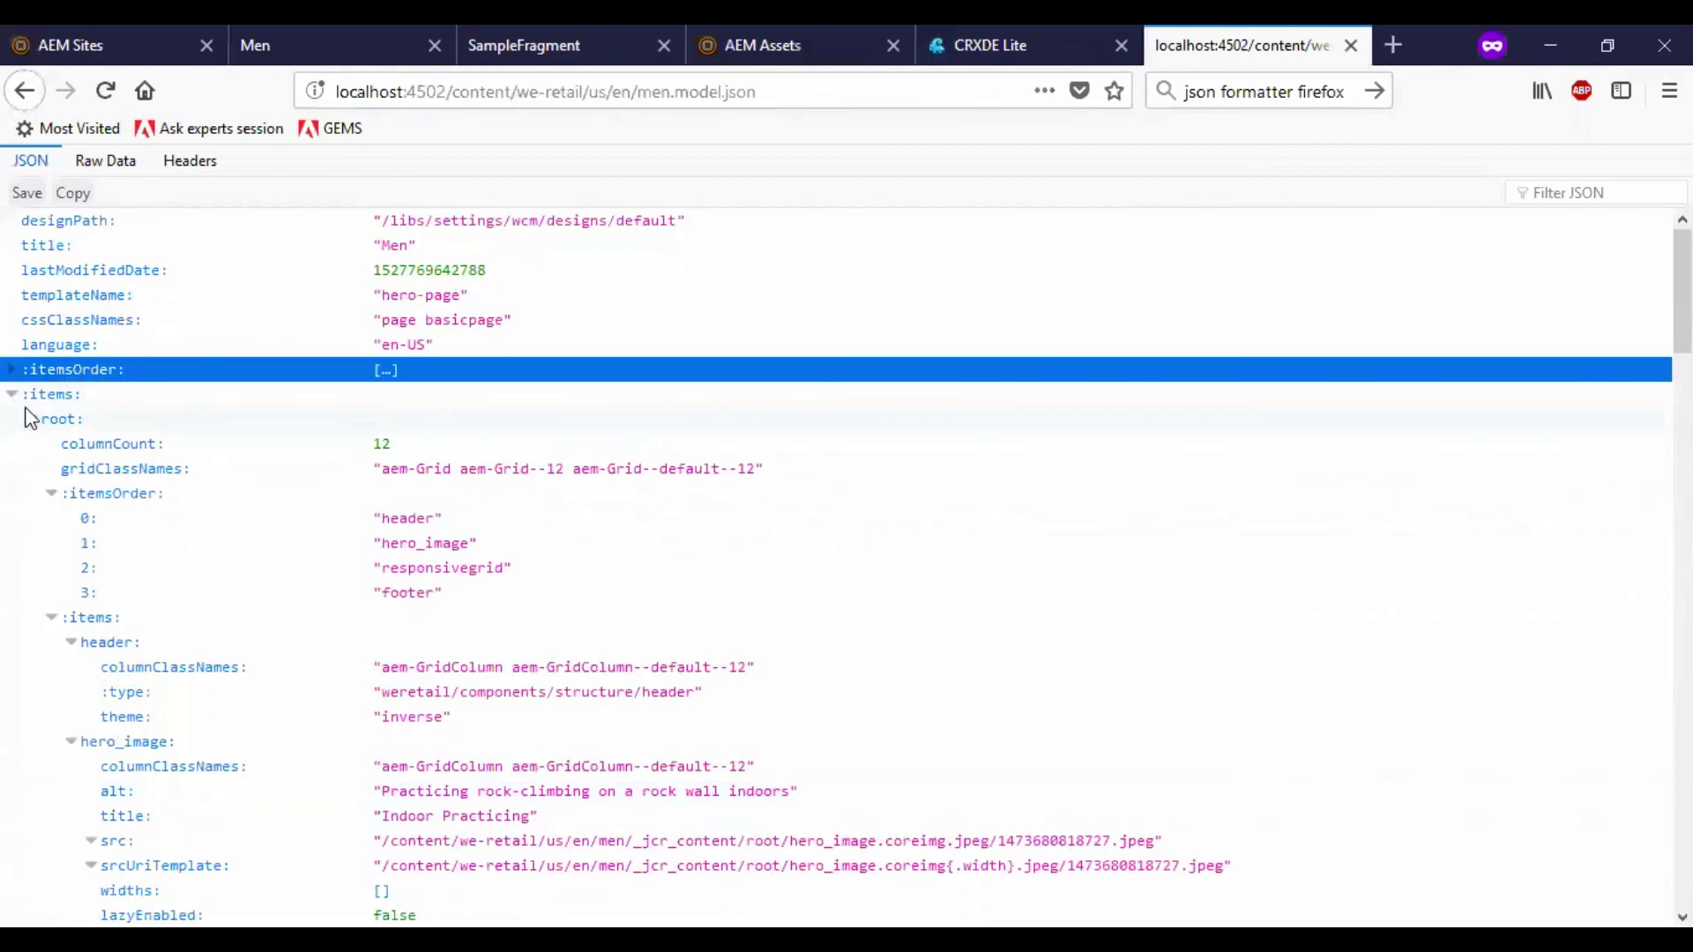
pyautogui.click(51, 497)
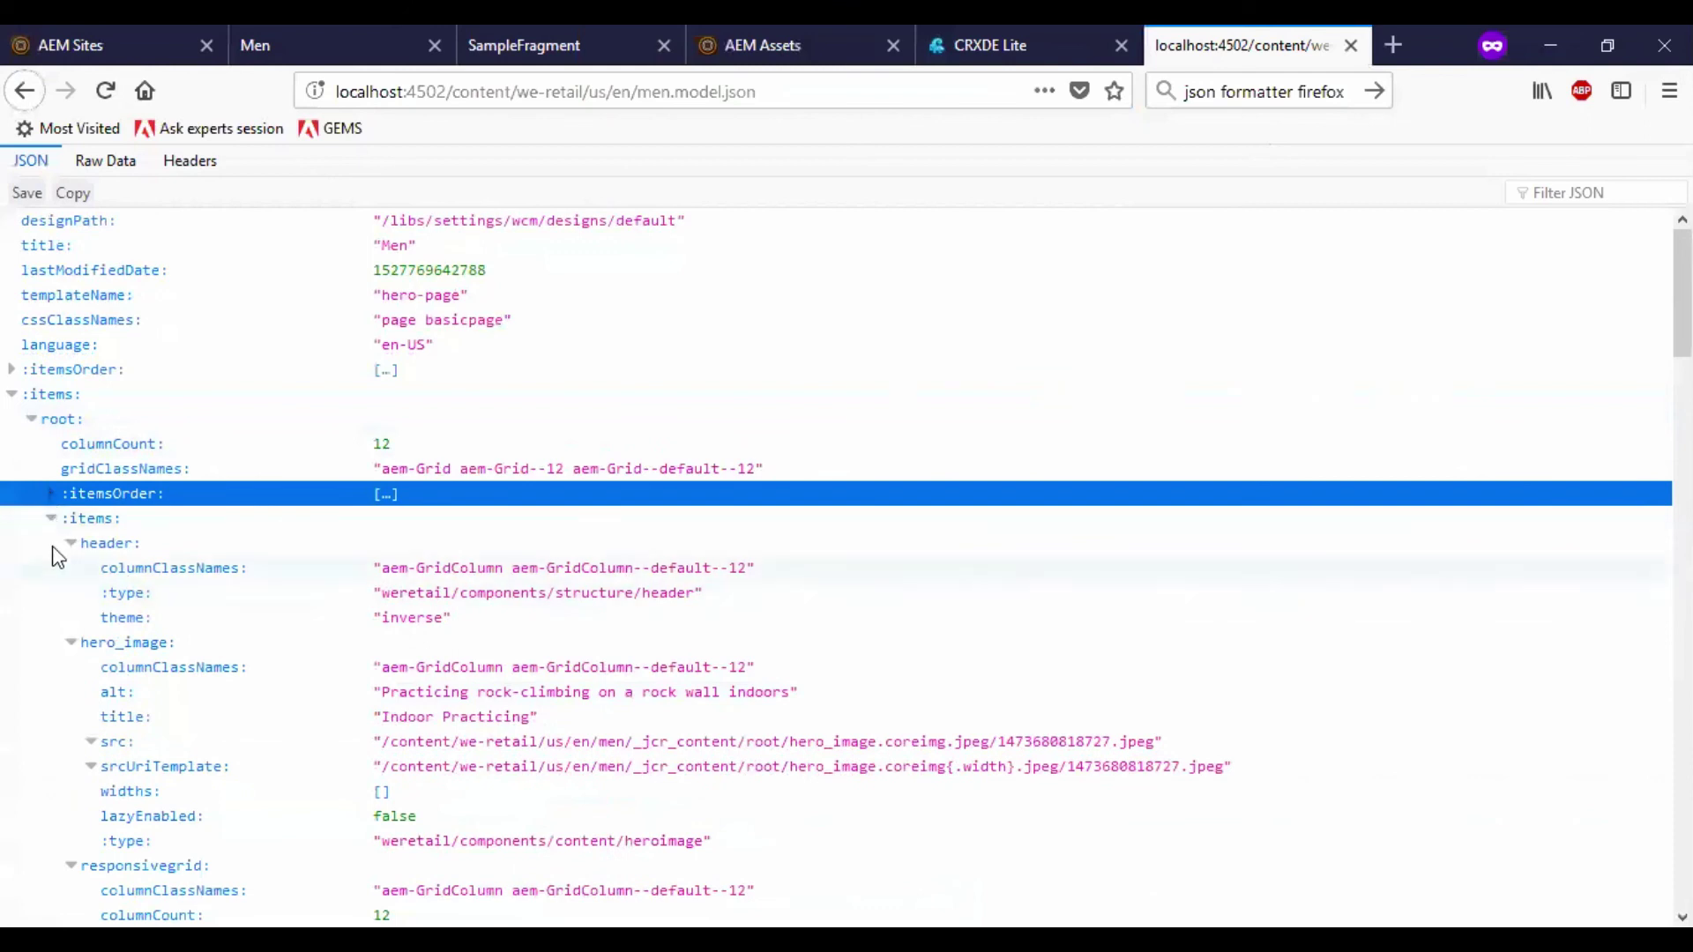
pyautogui.click(74, 543)
pyautogui.scroll(-3, 71, 538)
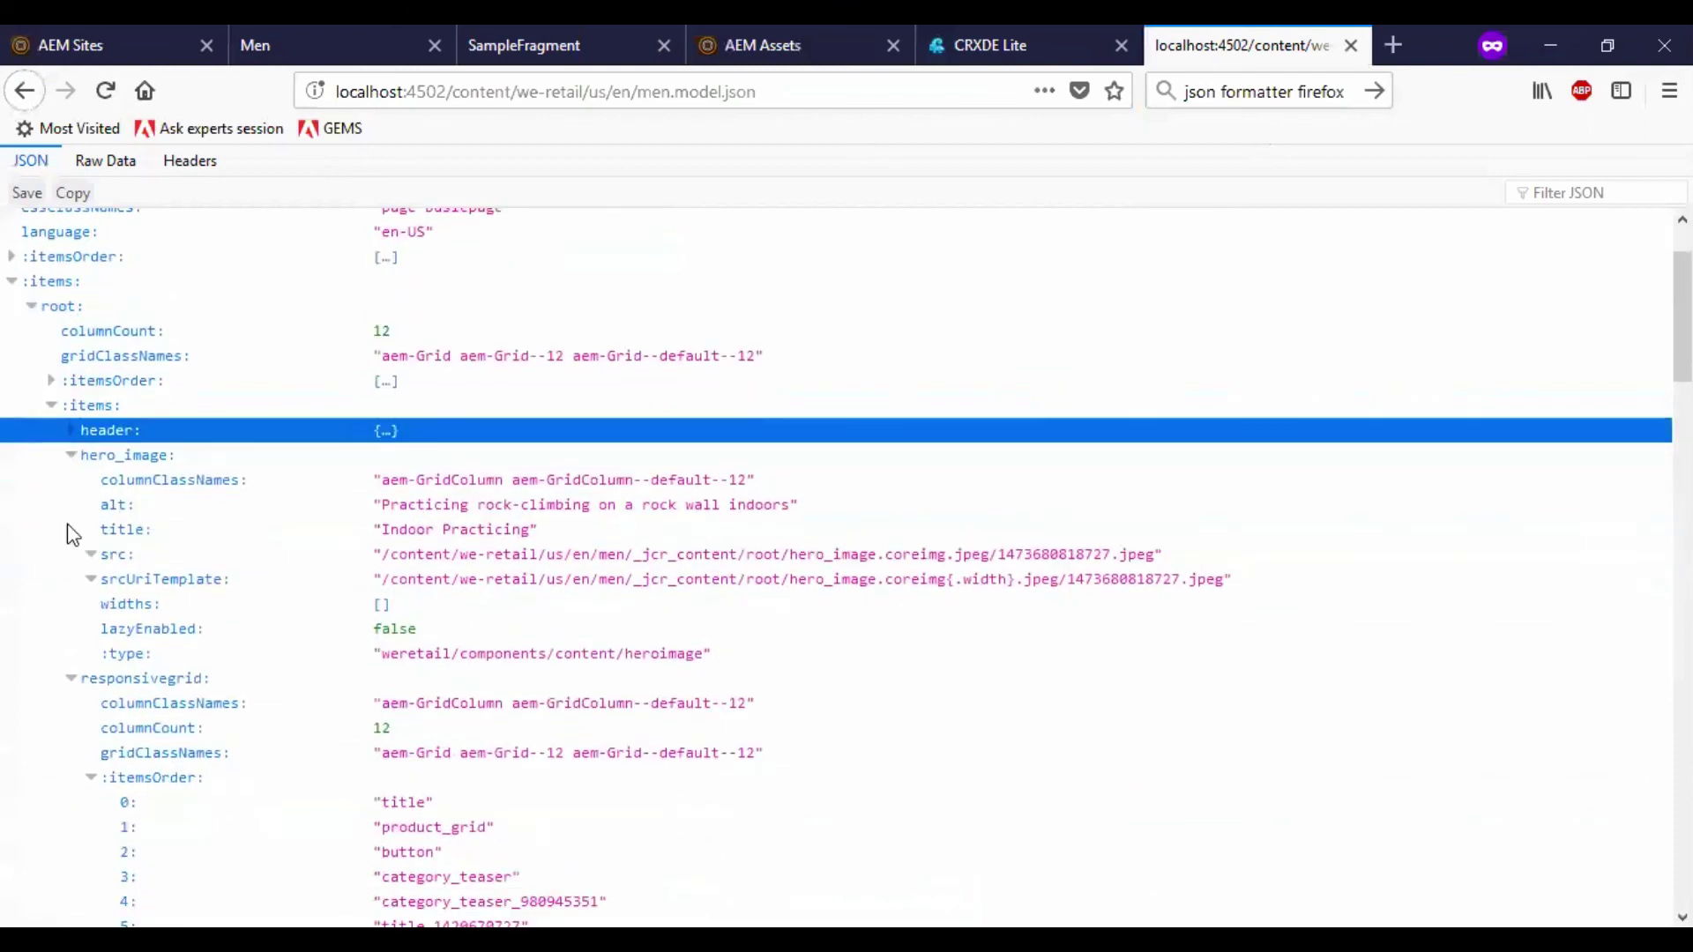
pyautogui.click(72, 444)
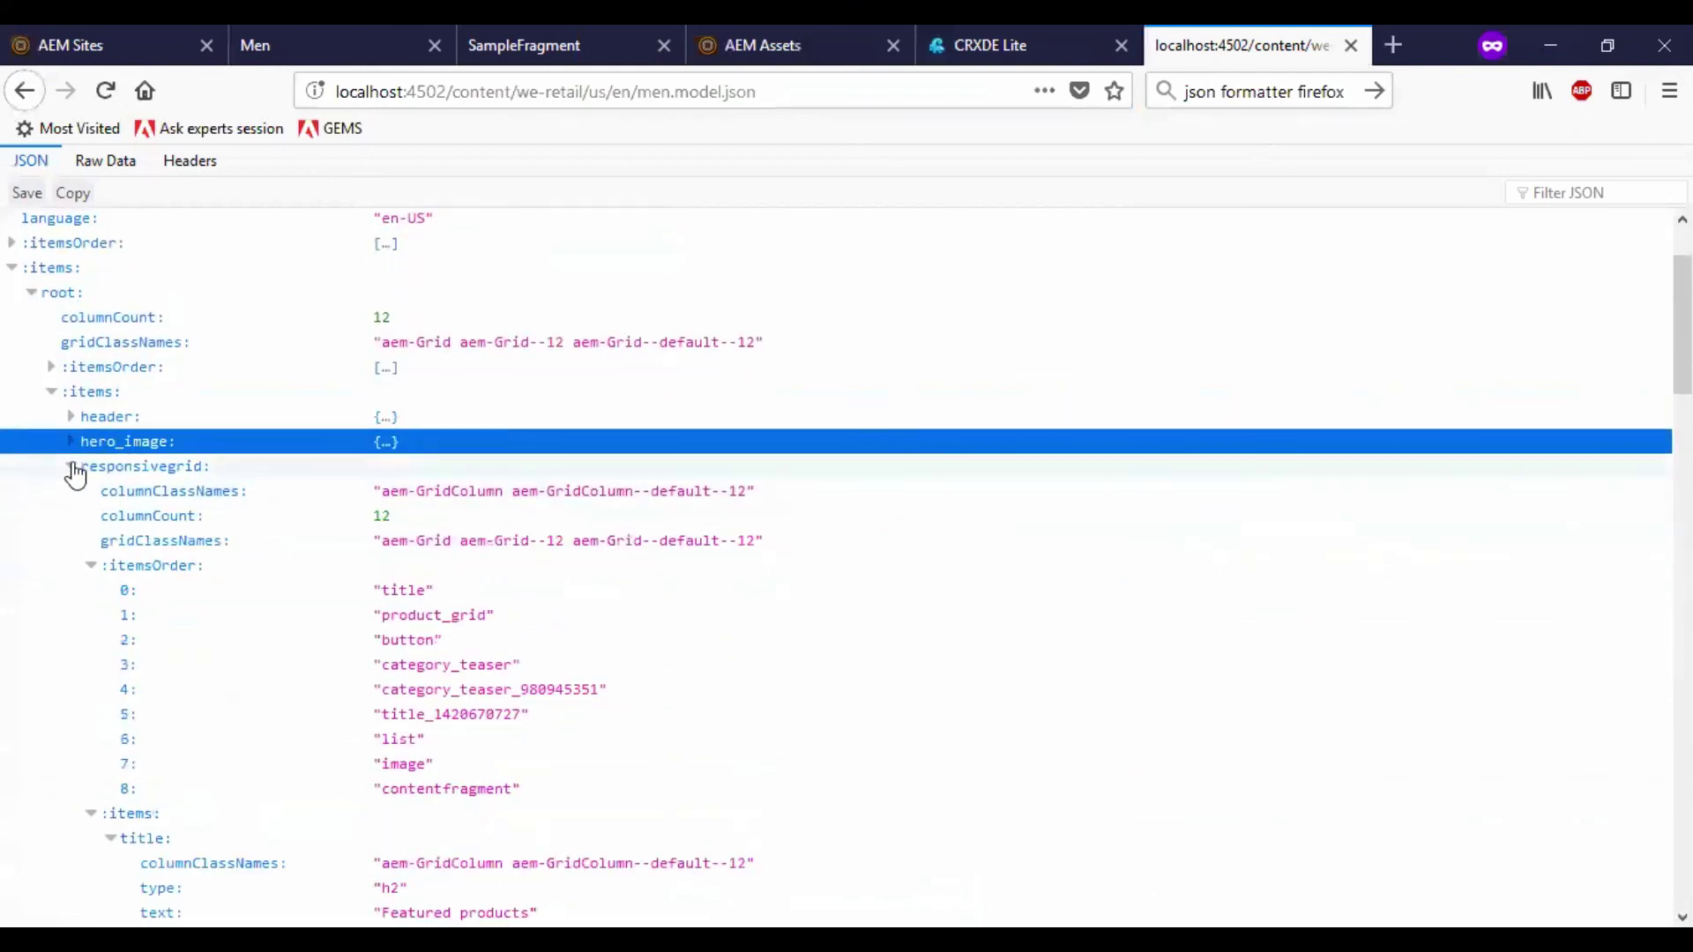
pyautogui.click(72, 467)
pyautogui.click(69, 595)
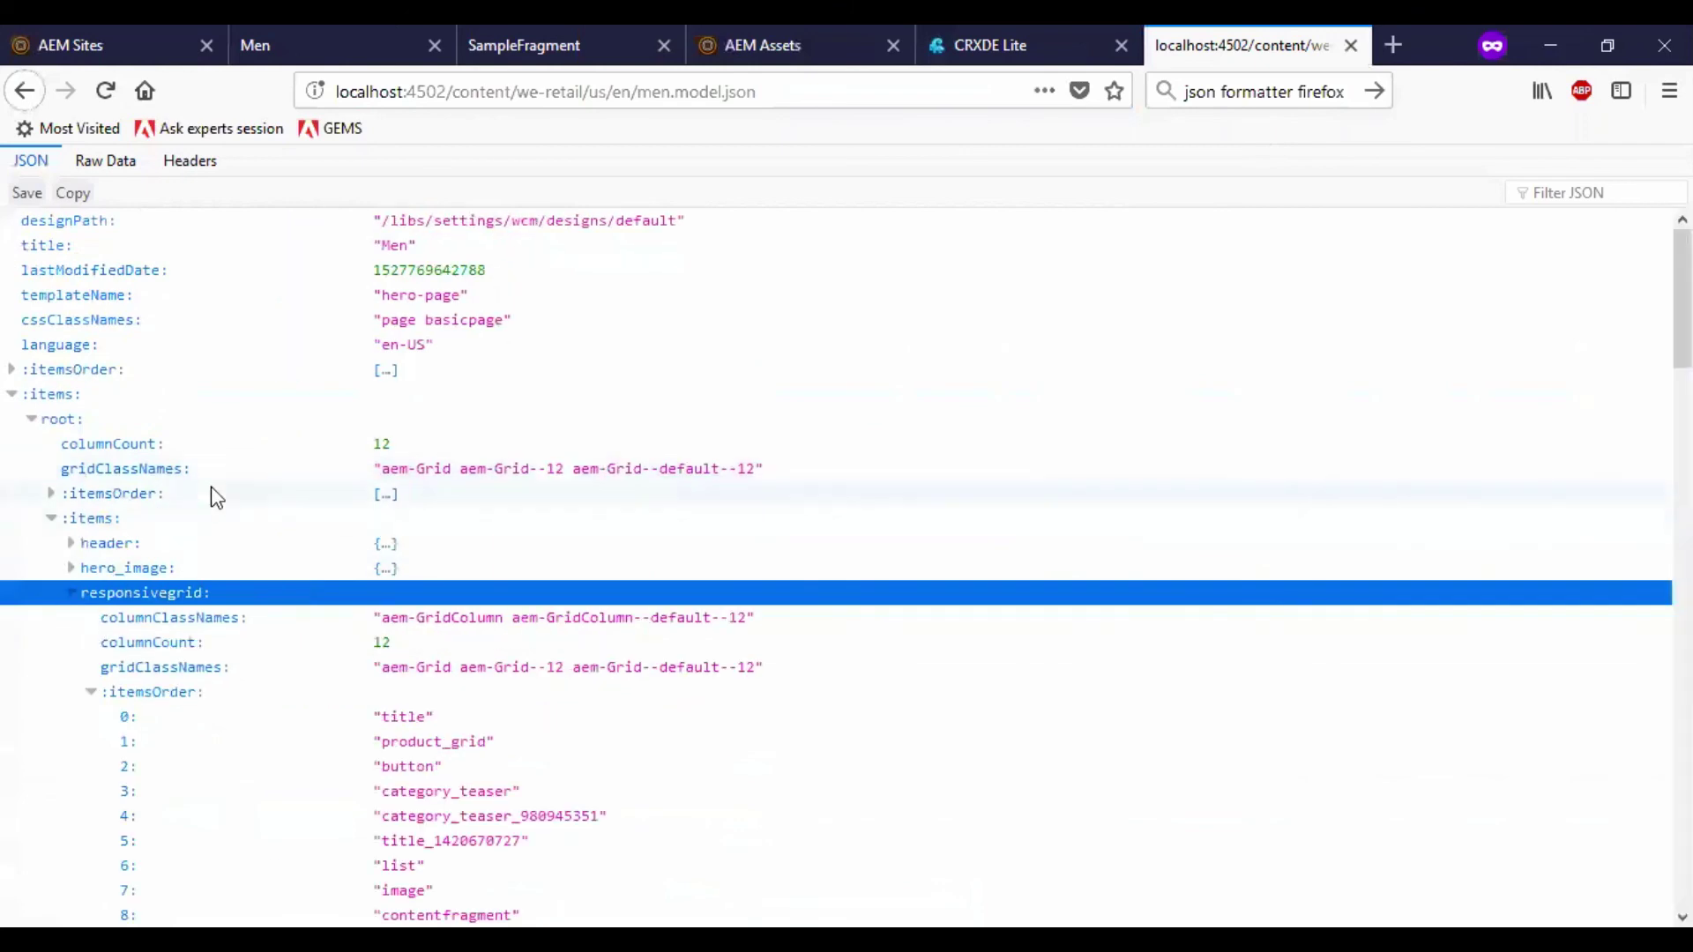
# Examine the responsivegrid's itemsOrder list and its component items in the page JSON
pyautogui.scroll(-5, 212, 494)
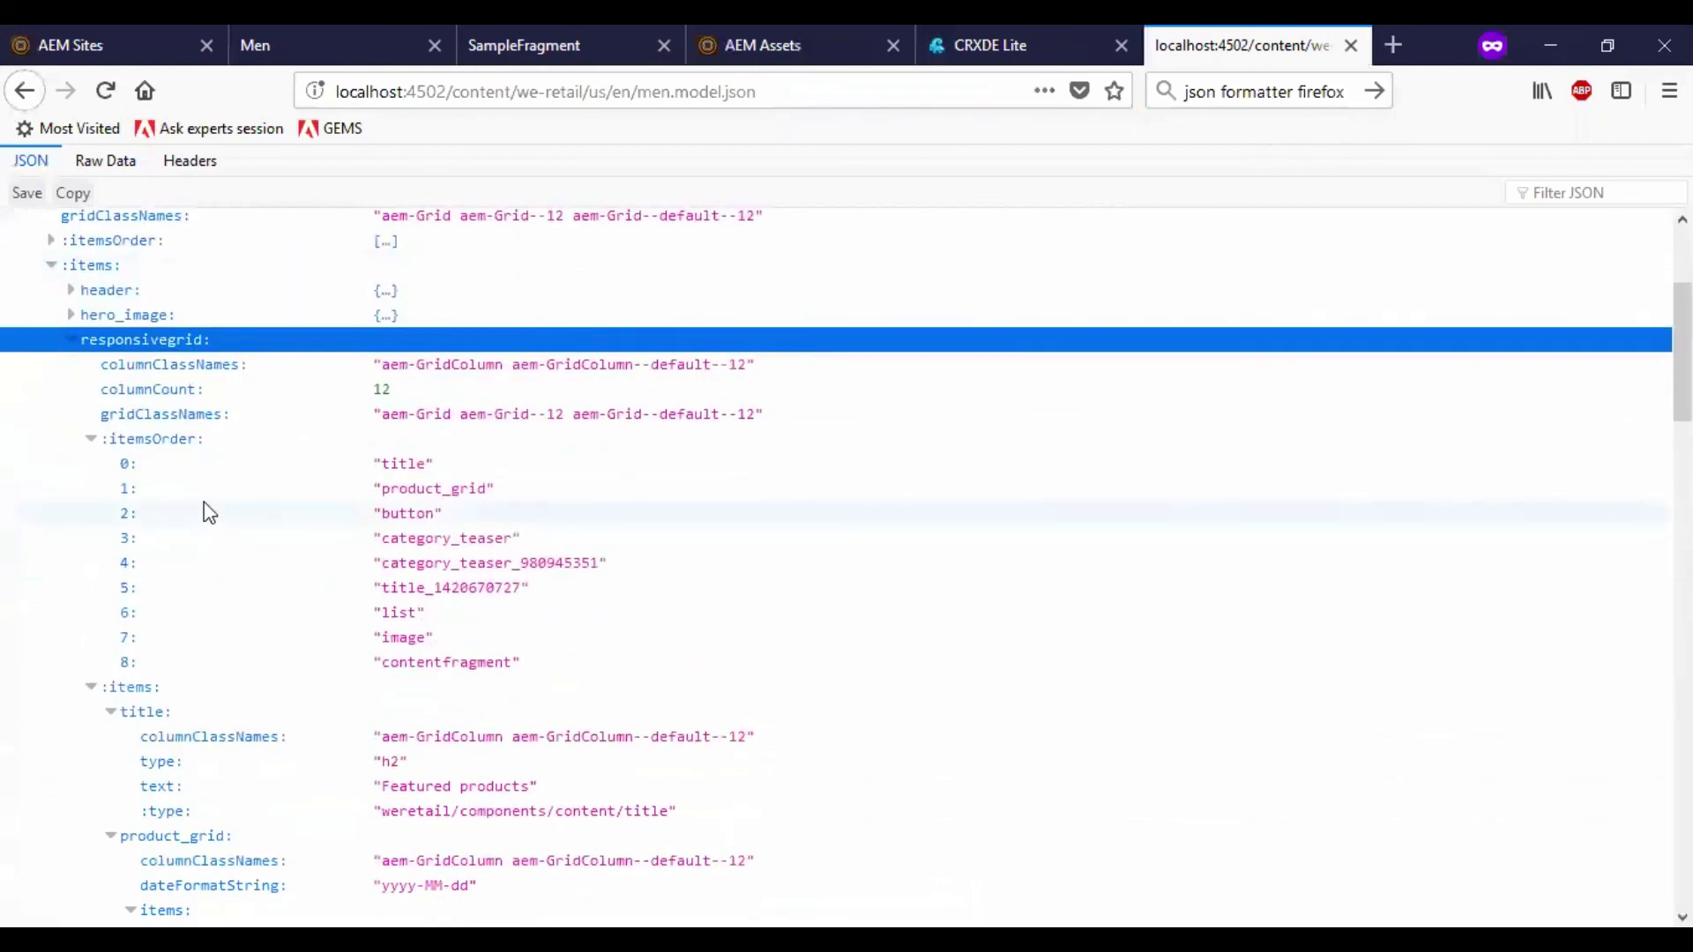
pyautogui.scroll(-10, 203, 503)
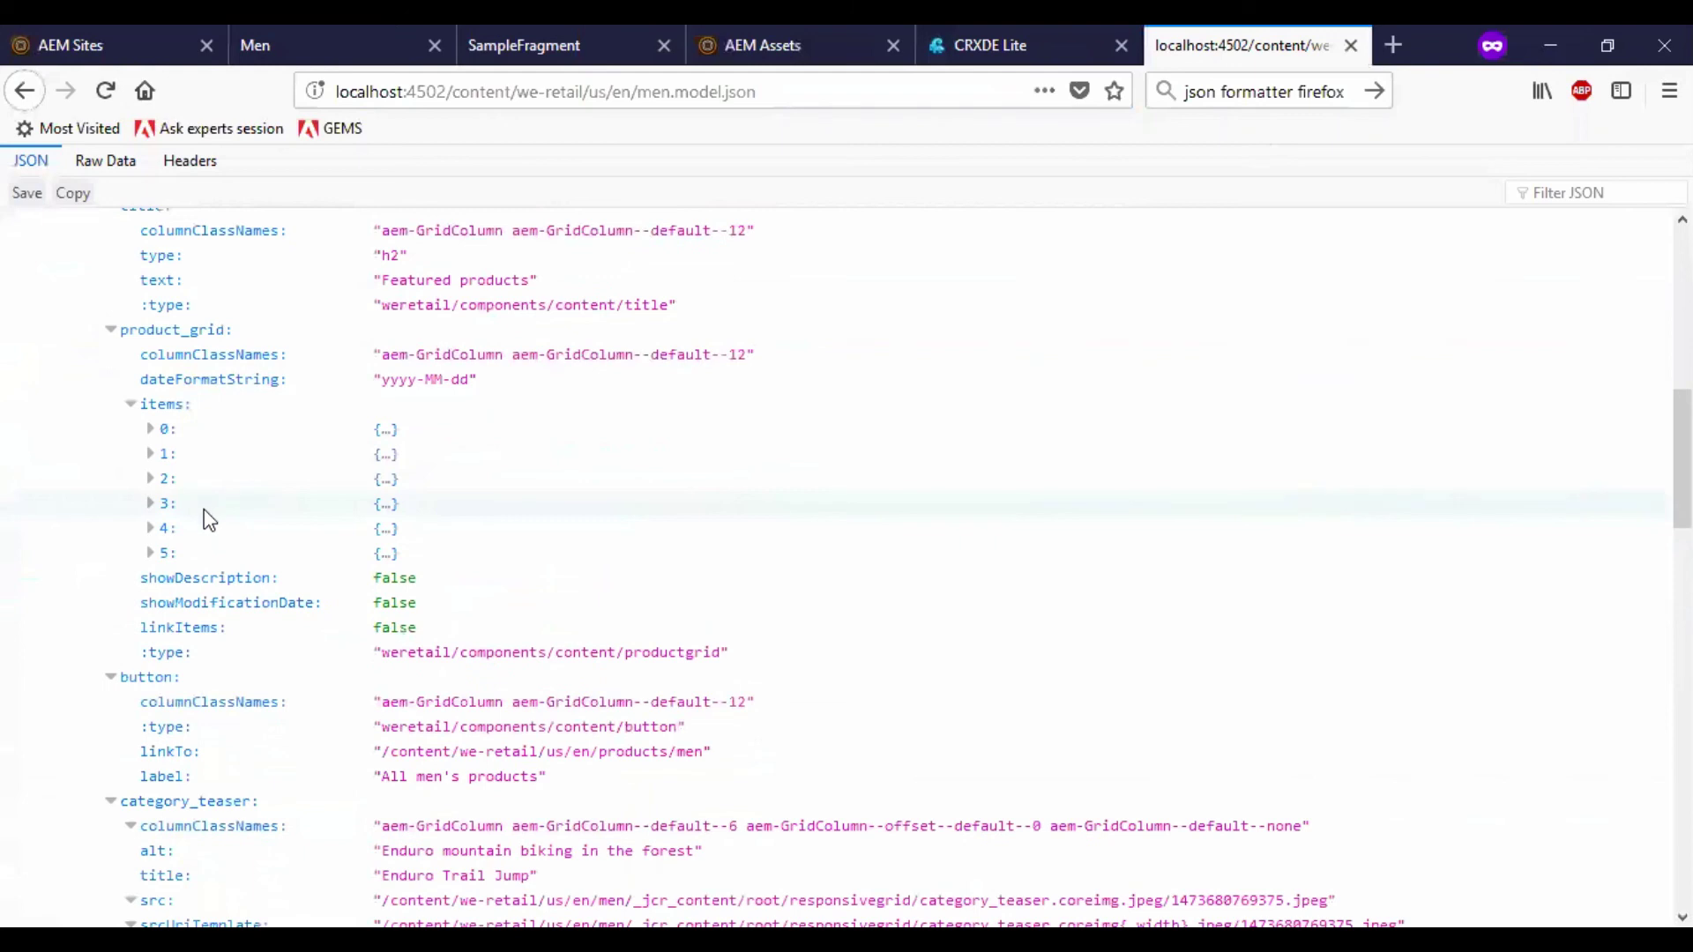
pyautogui.scroll(-12, 203, 507)
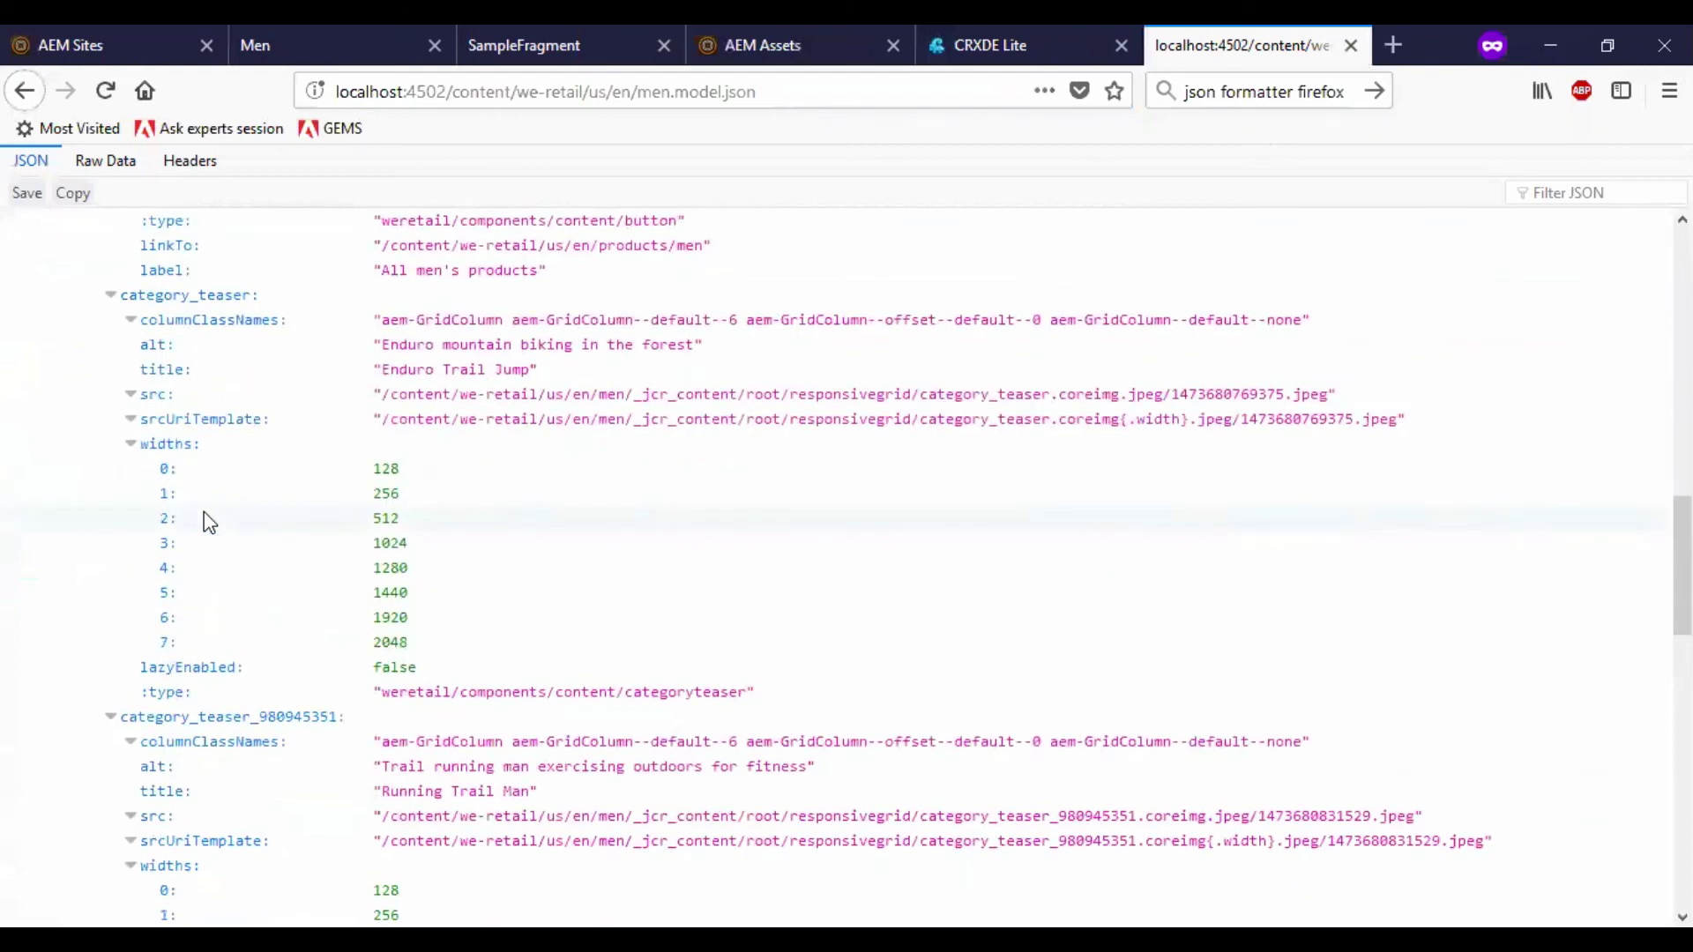
pyautogui.scroll(-4, 204, 520)
pyautogui.scroll(7, 203, 525)
pyautogui.scroll(15, 205, 525)
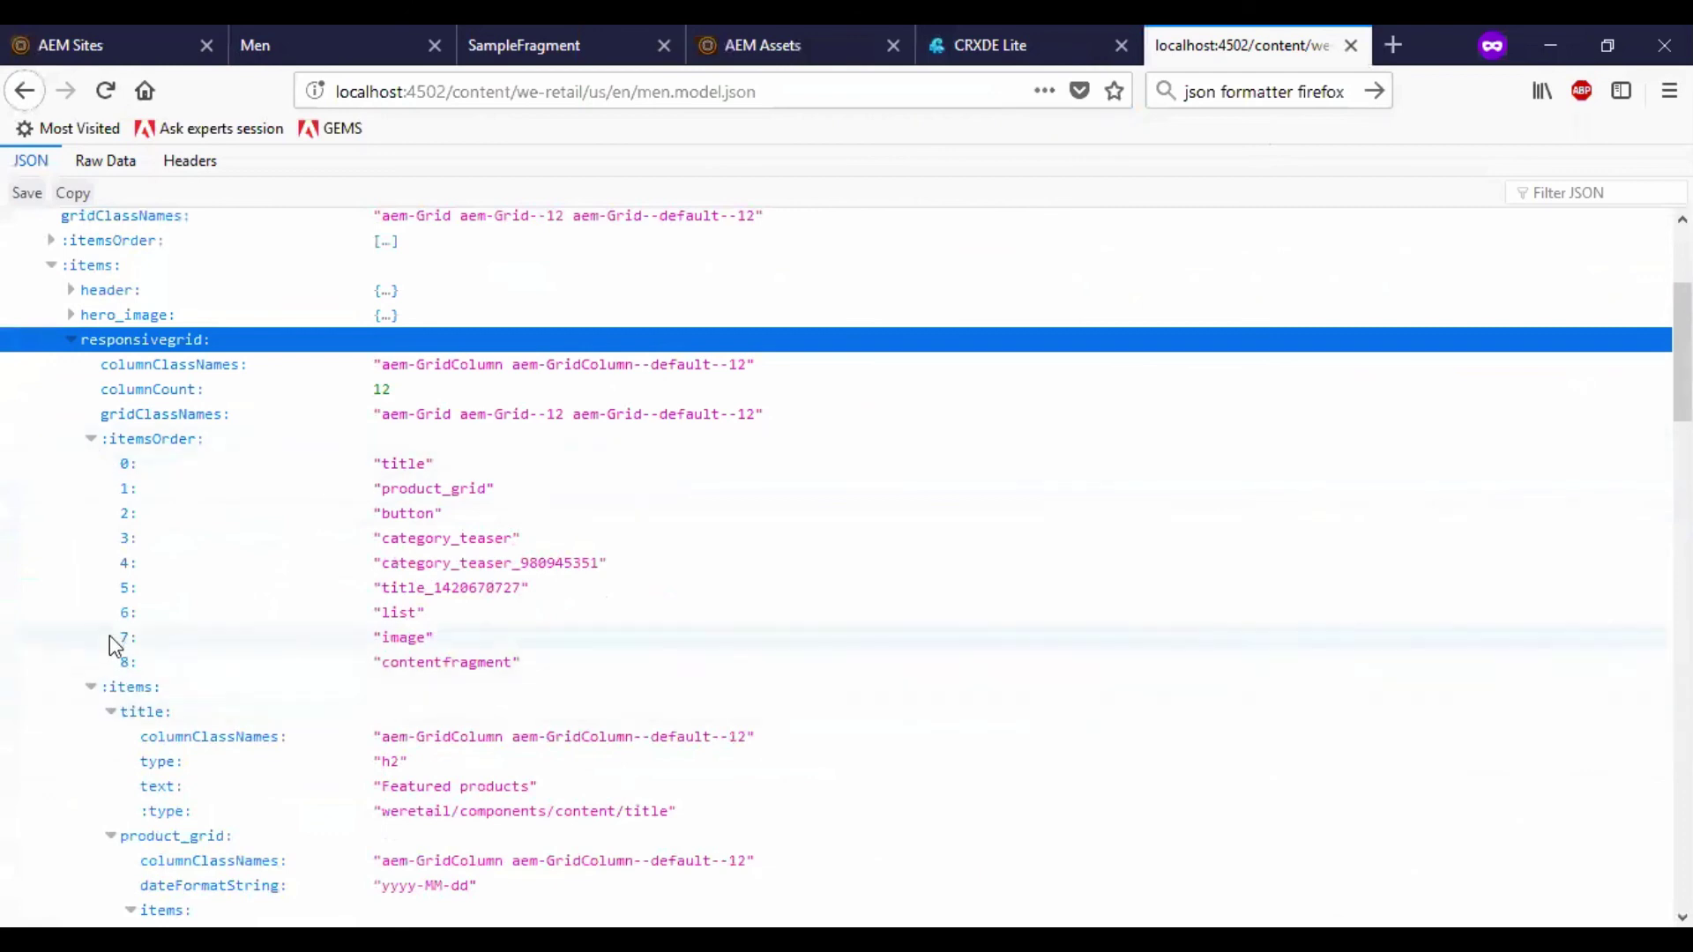
# Collapse the responsivegrid items from title through image so that only contentfragment remains expanded
pyautogui.scroll(-4, 117, 609)
pyautogui.click(111, 332)
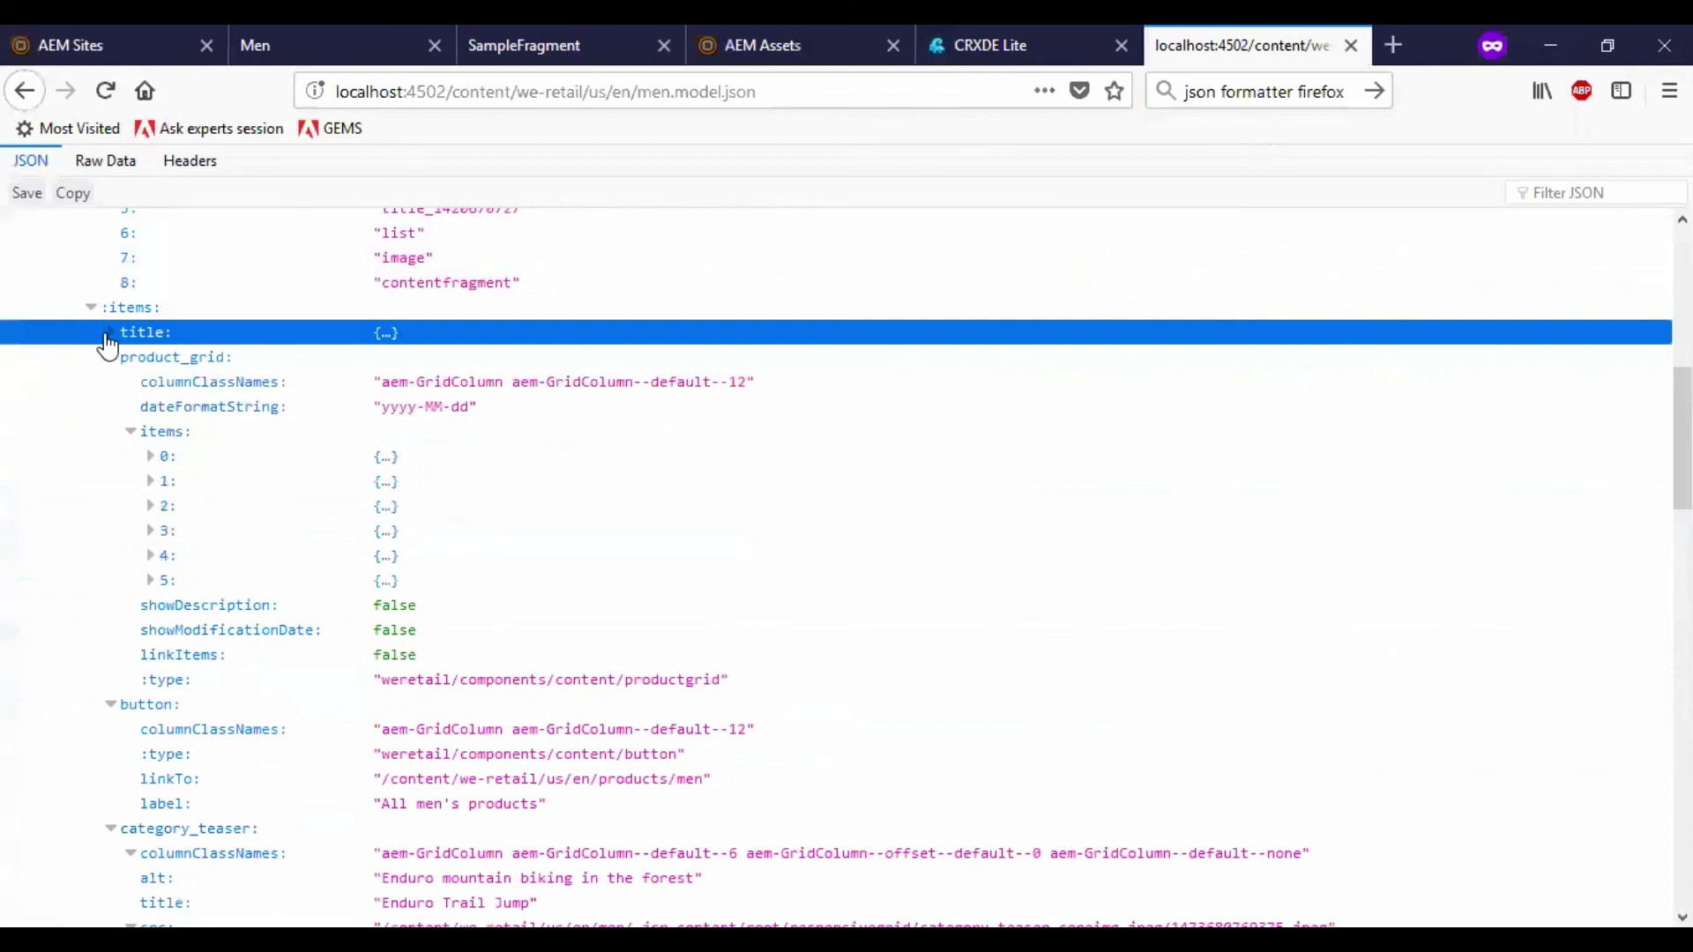
pyautogui.click(112, 357)
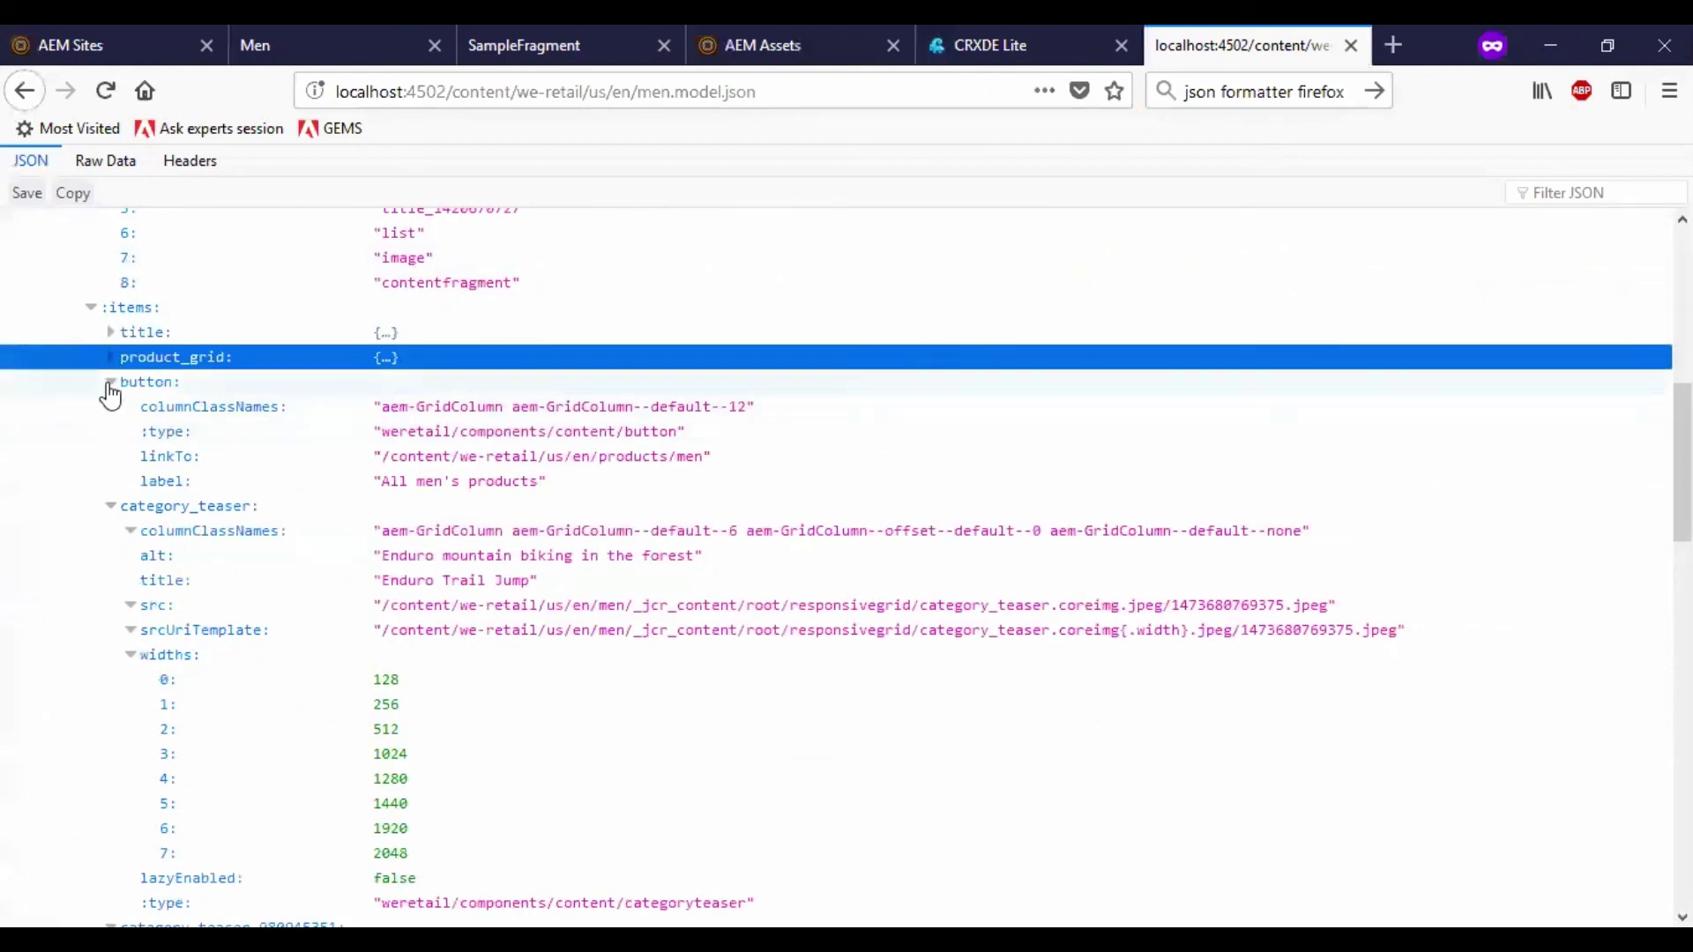
pyautogui.click(107, 383)
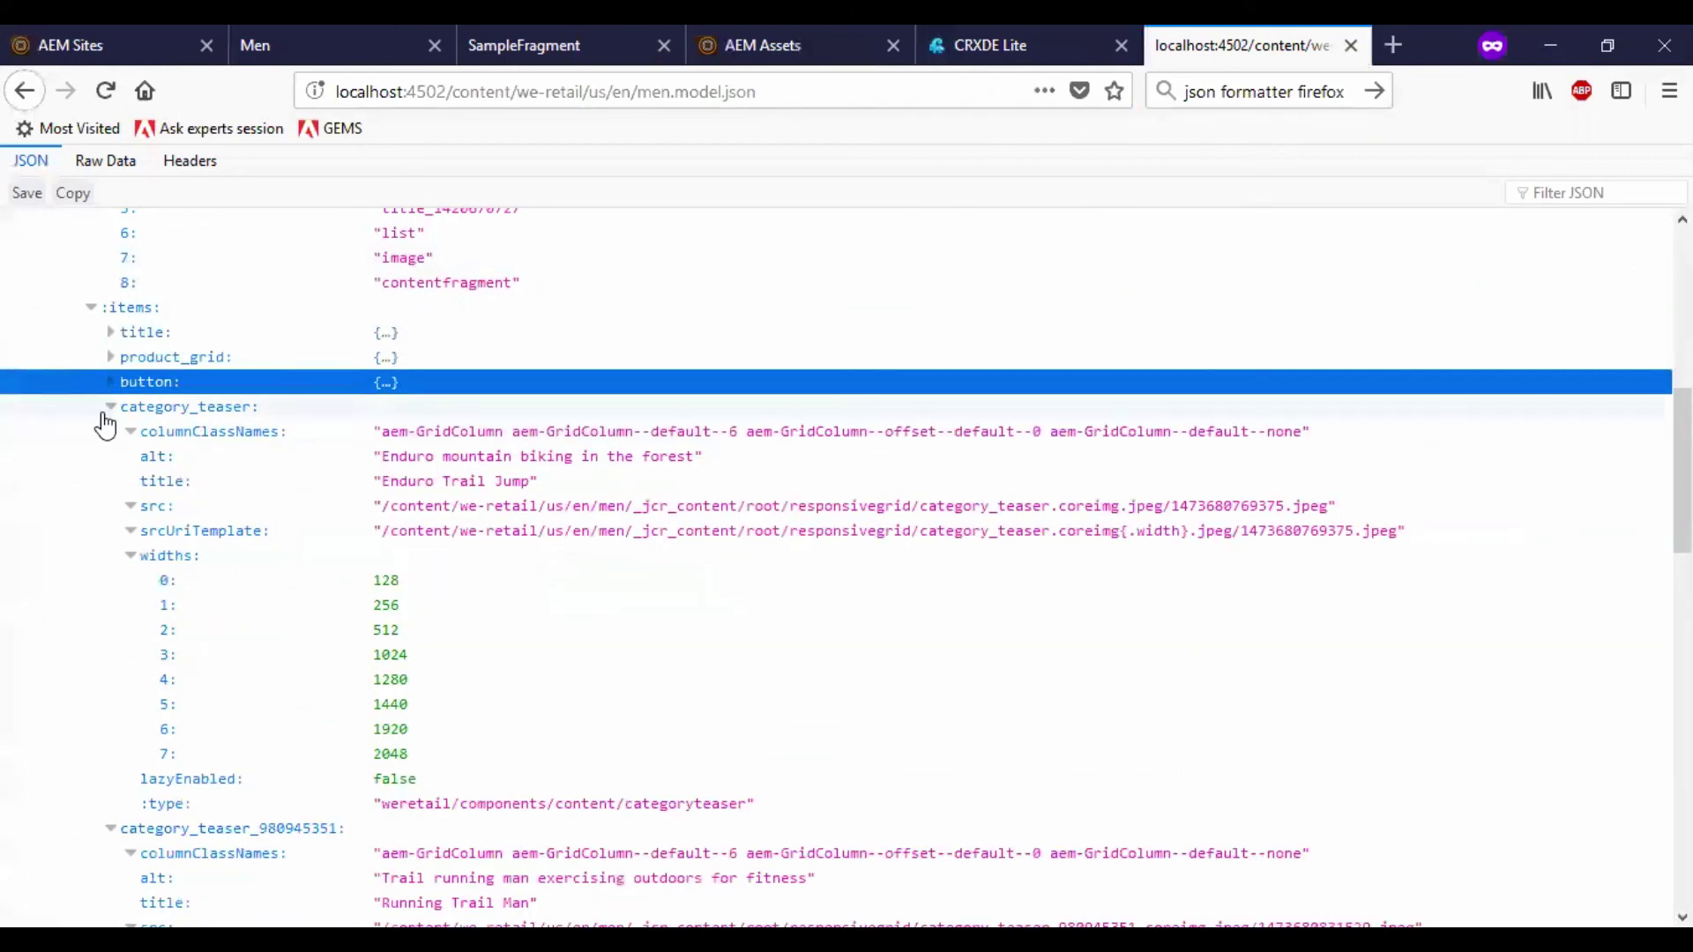
pyautogui.click(104, 409)
pyautogui.click(107, 433)
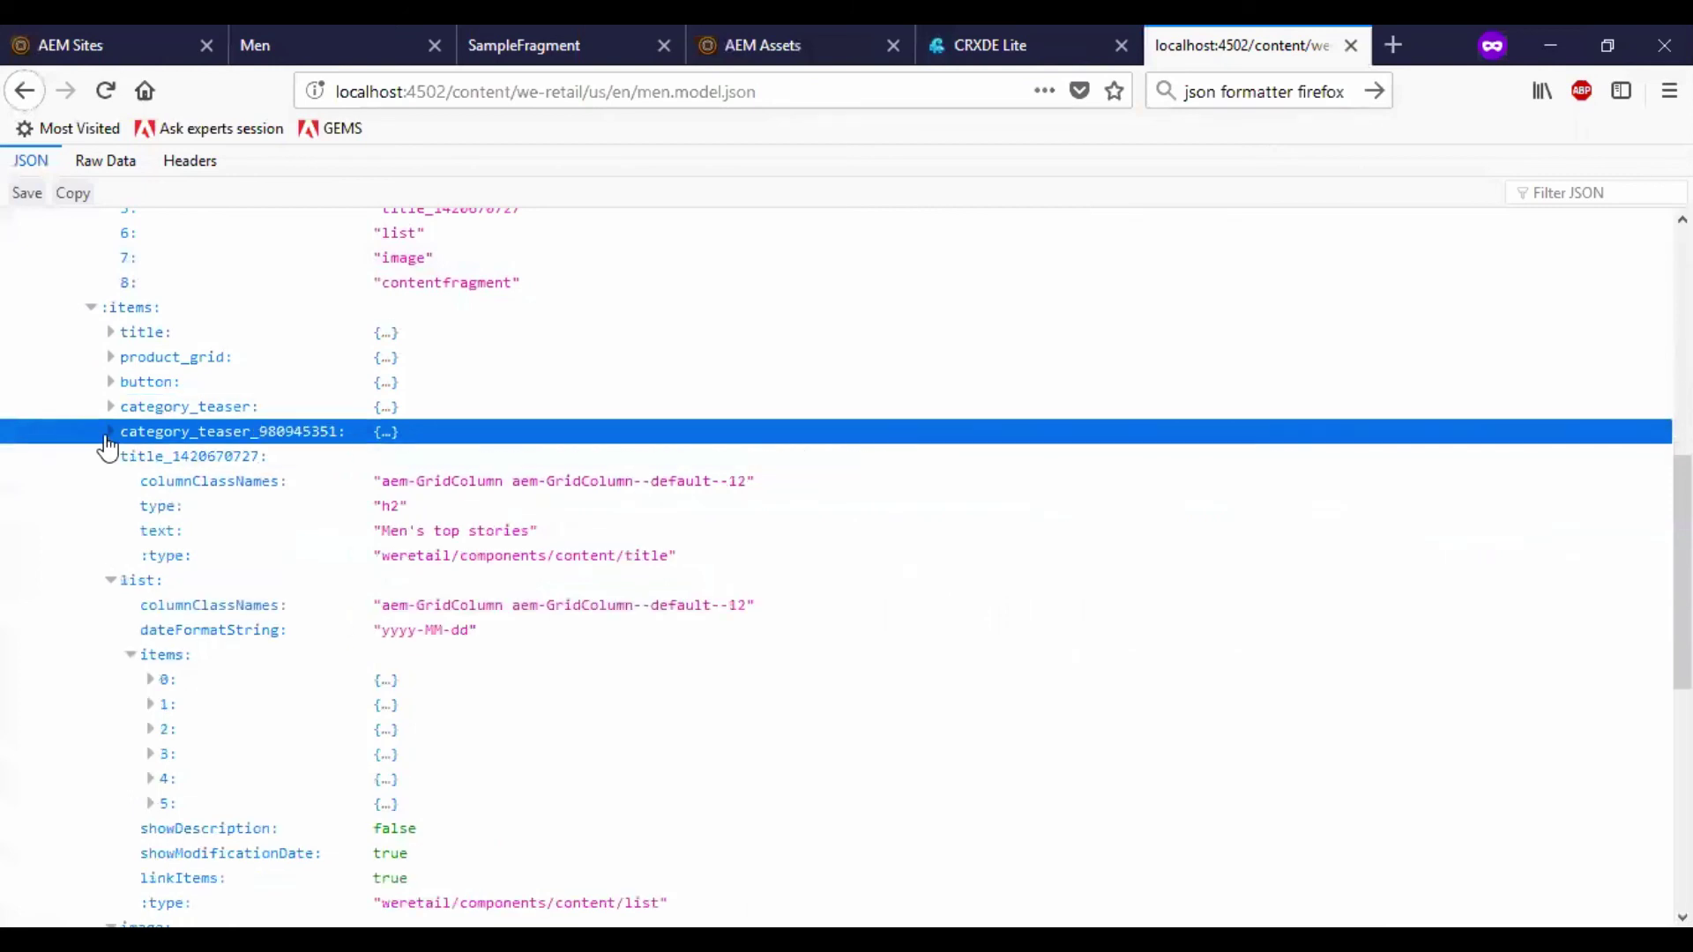
pyautogui.click(105, 459)
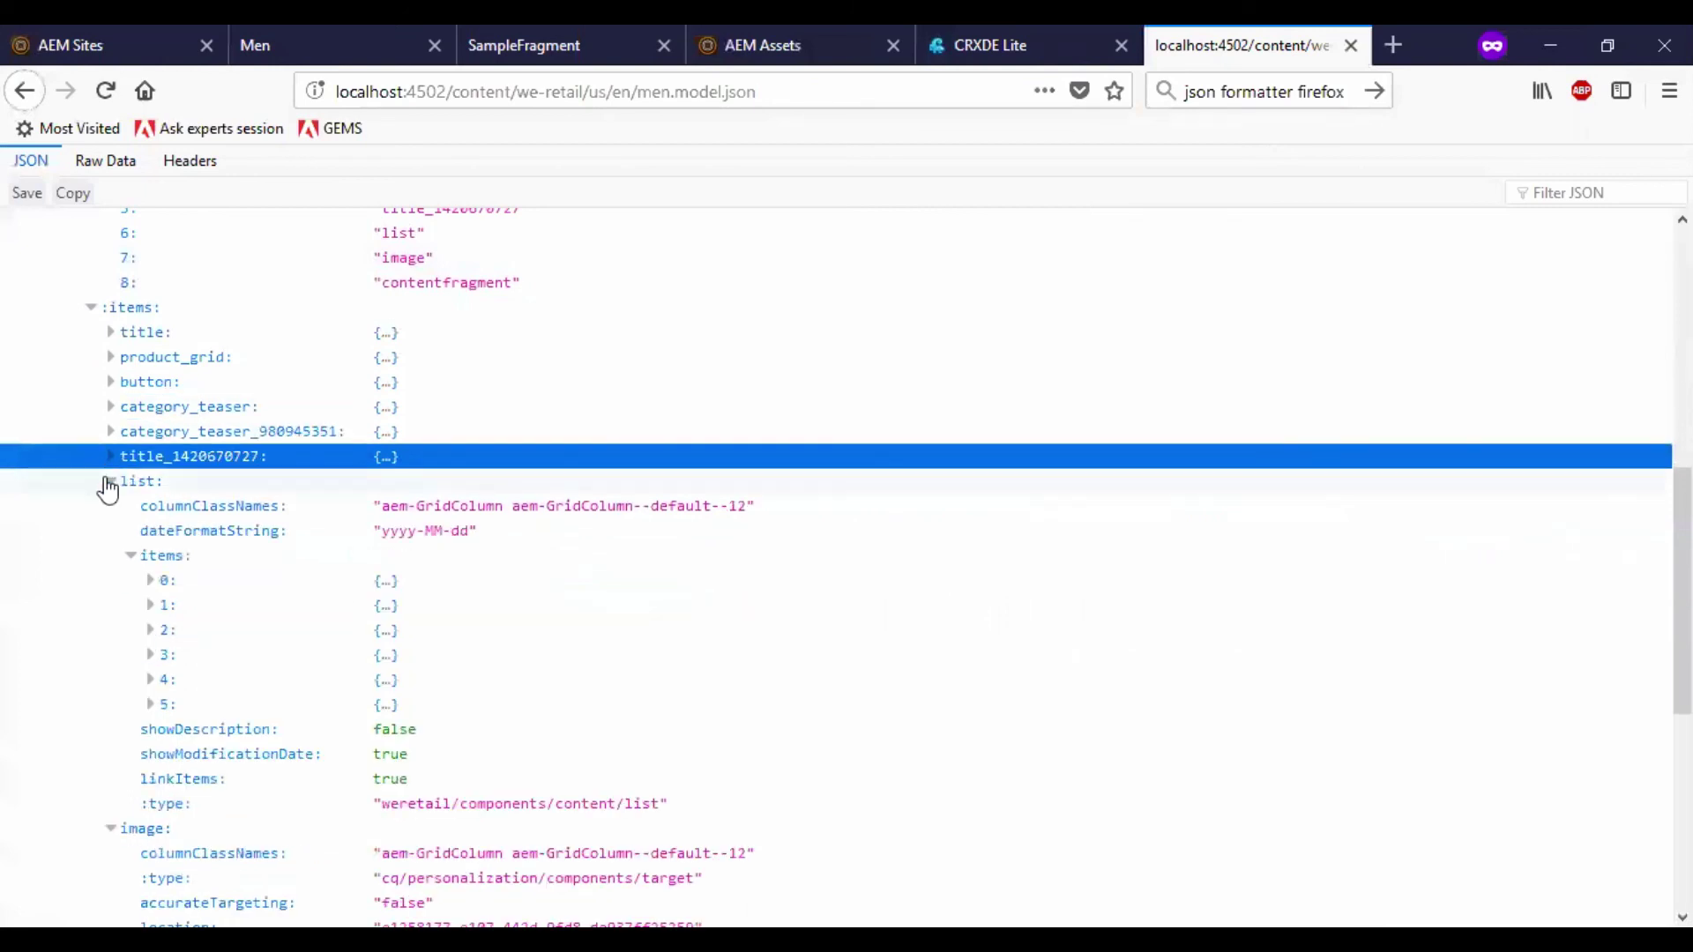
pyautogui.click(105, 481)
pyautogui.click(111, 509)
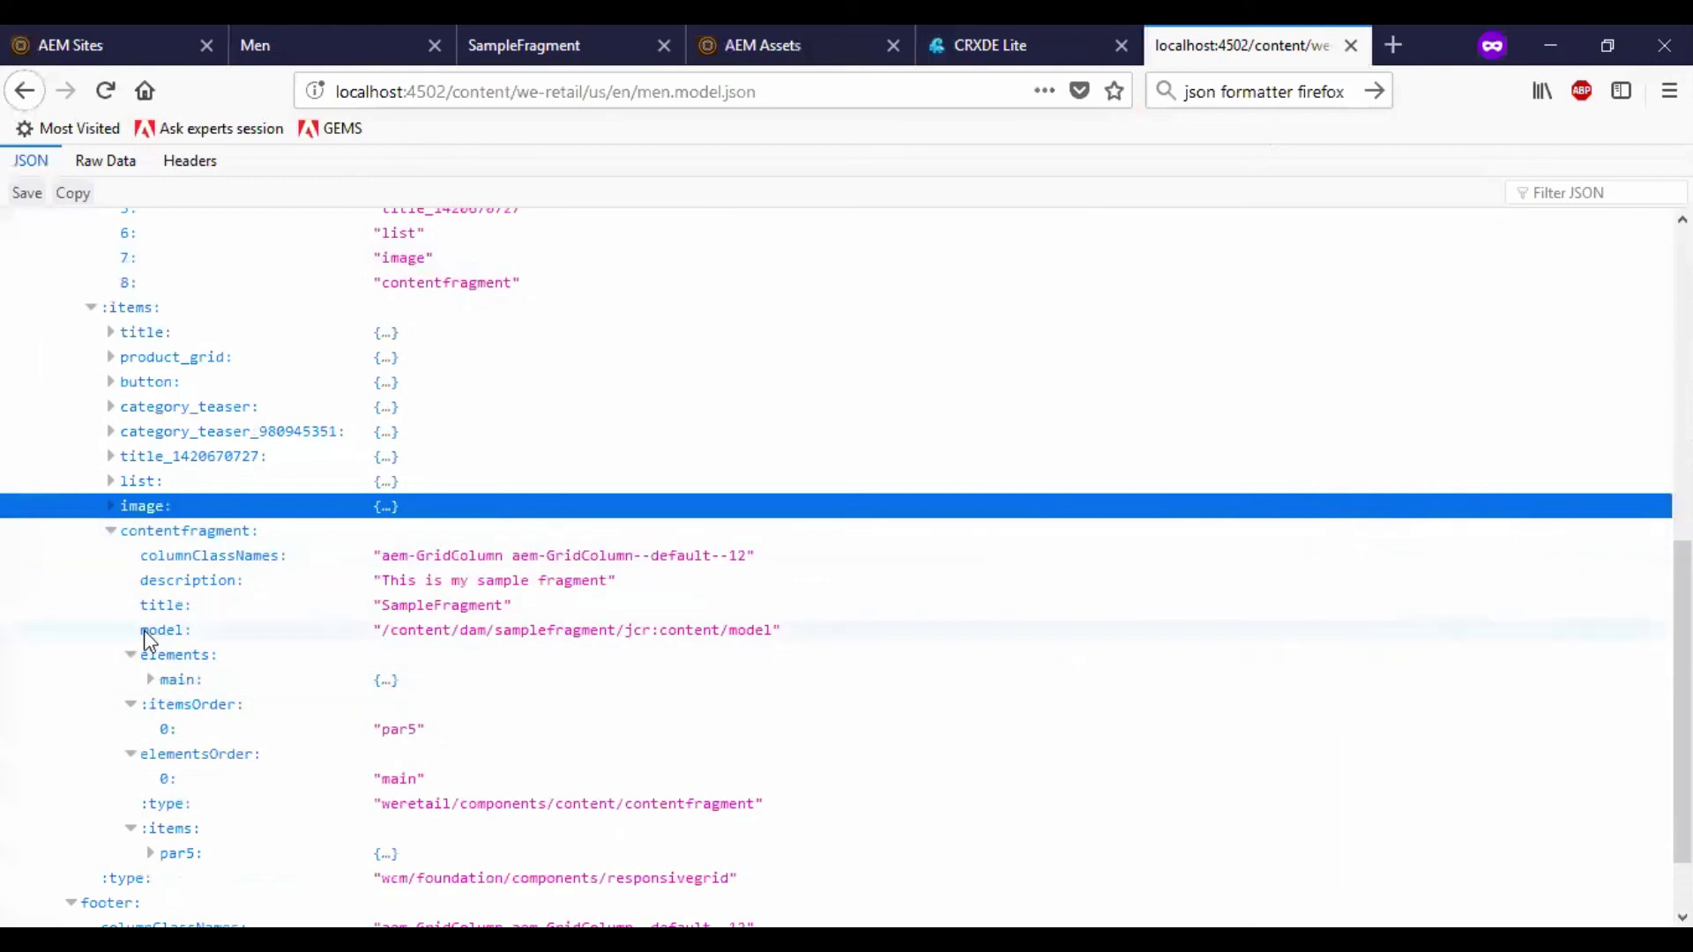
# Examine the contentfragment node's properties, highlight its model path, and collapse the node
pyautogui.scroll(-2, 282, 595)
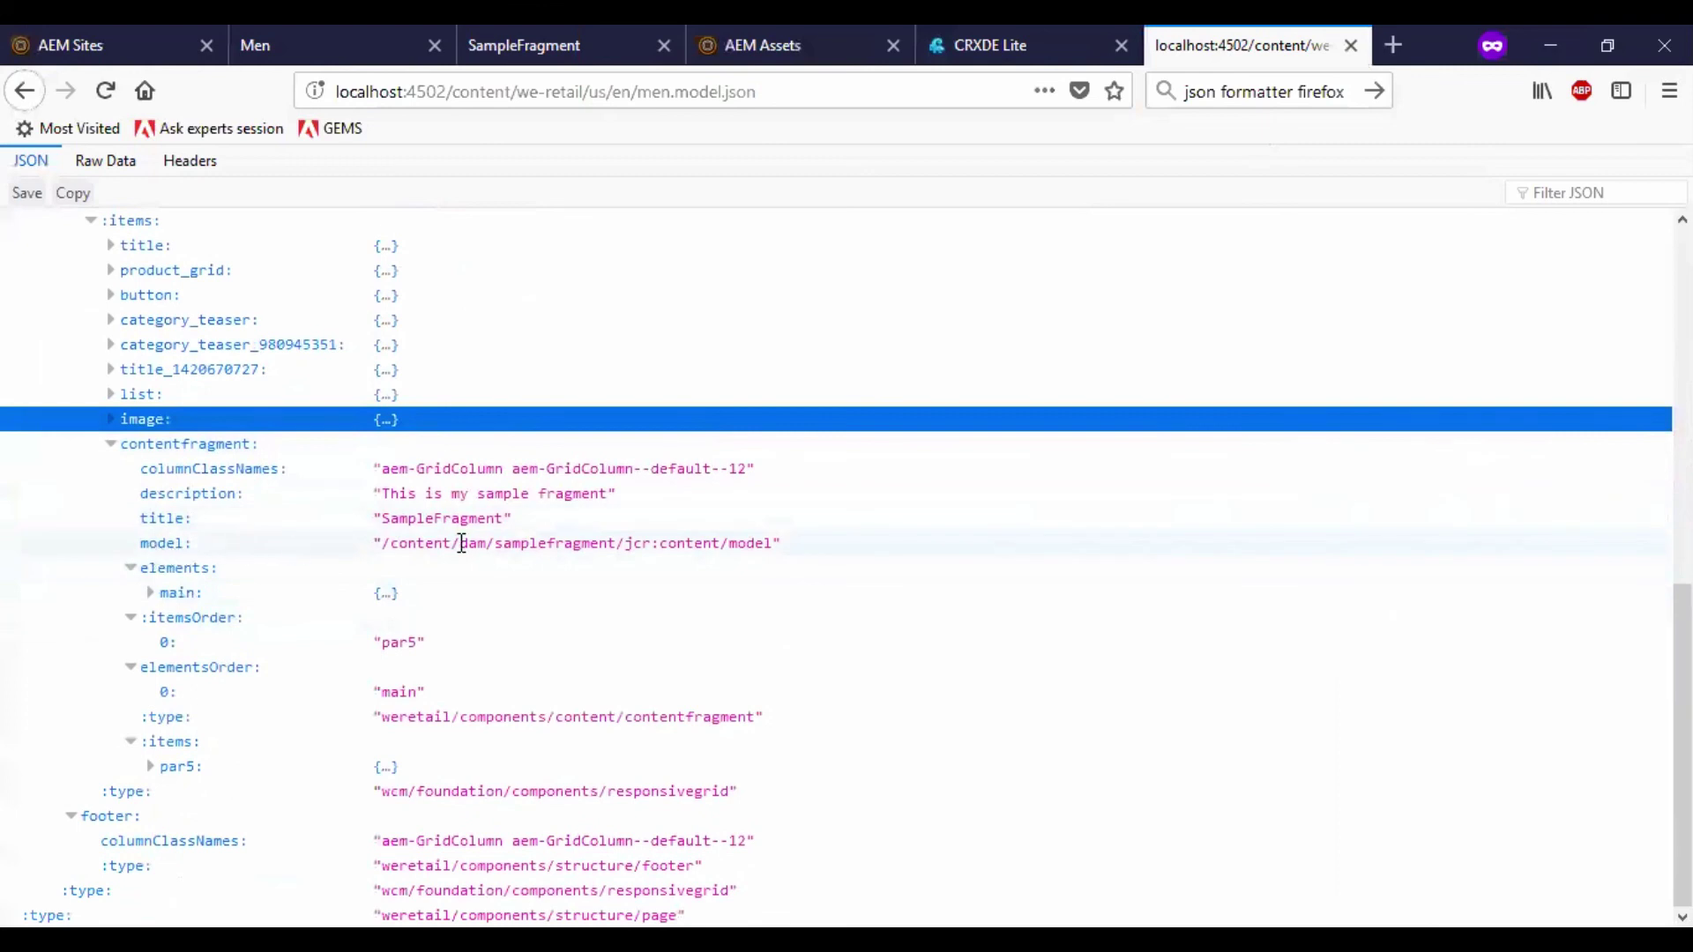
pyautogui.moveTo(384, 548); pyautogui.dragTo(789, 545)
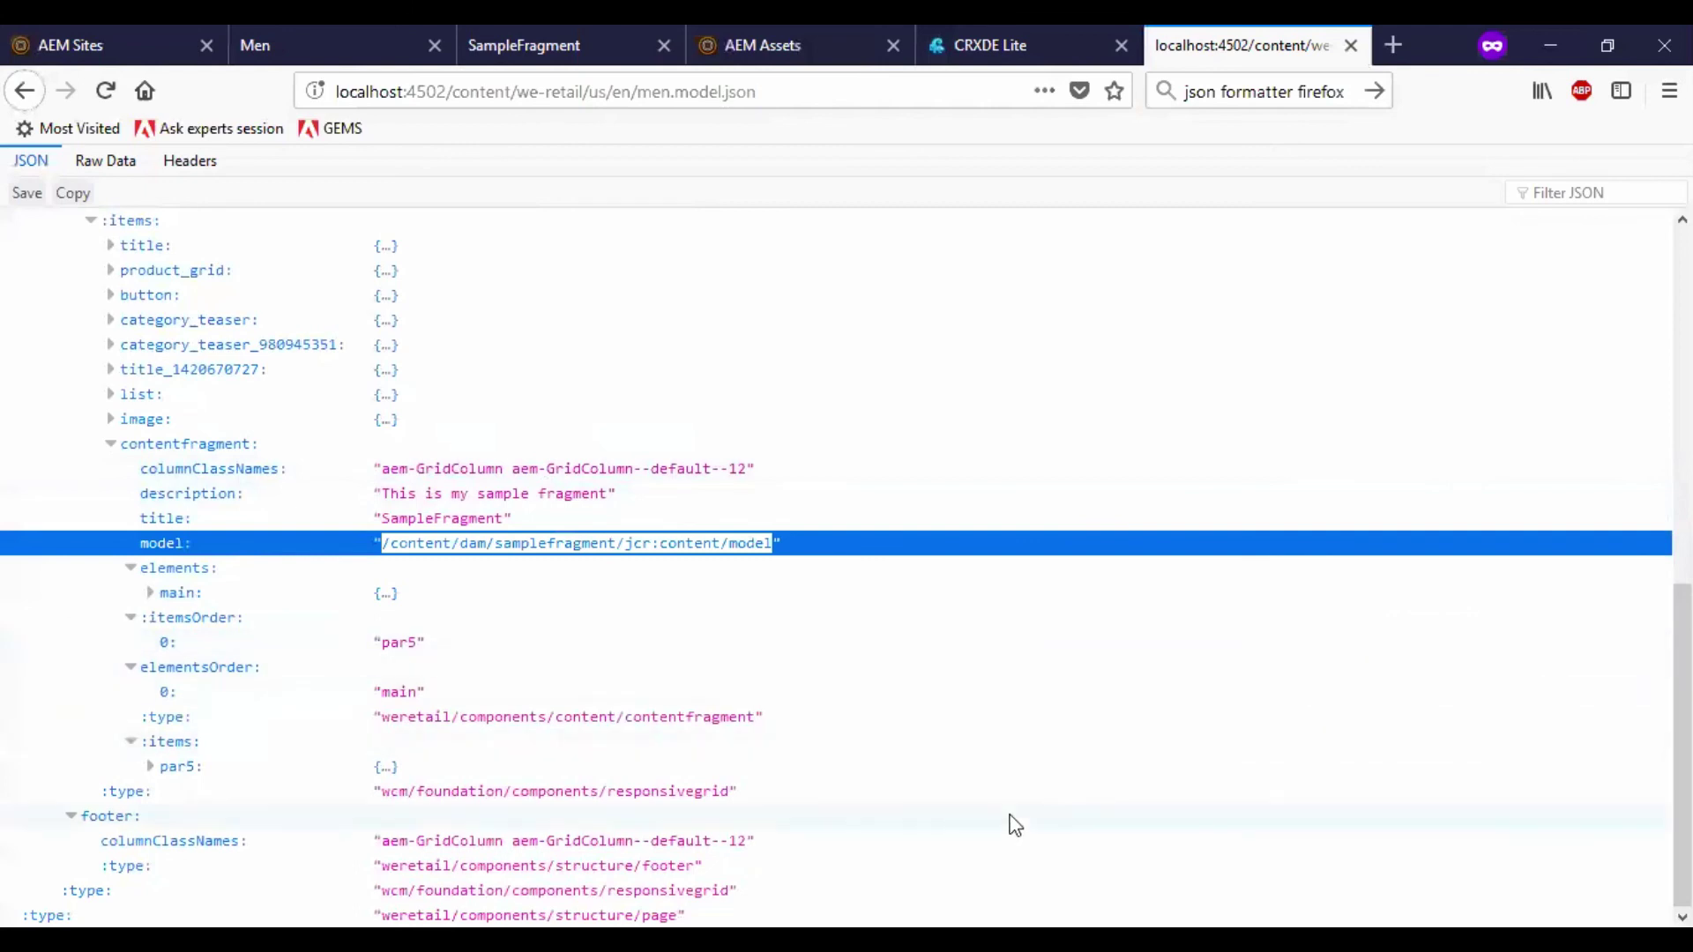
pyautogui.scroll(8, 764, 479)
pyautogui.scroll(-8, 764, 479)
pyautogui.click(170, 452)
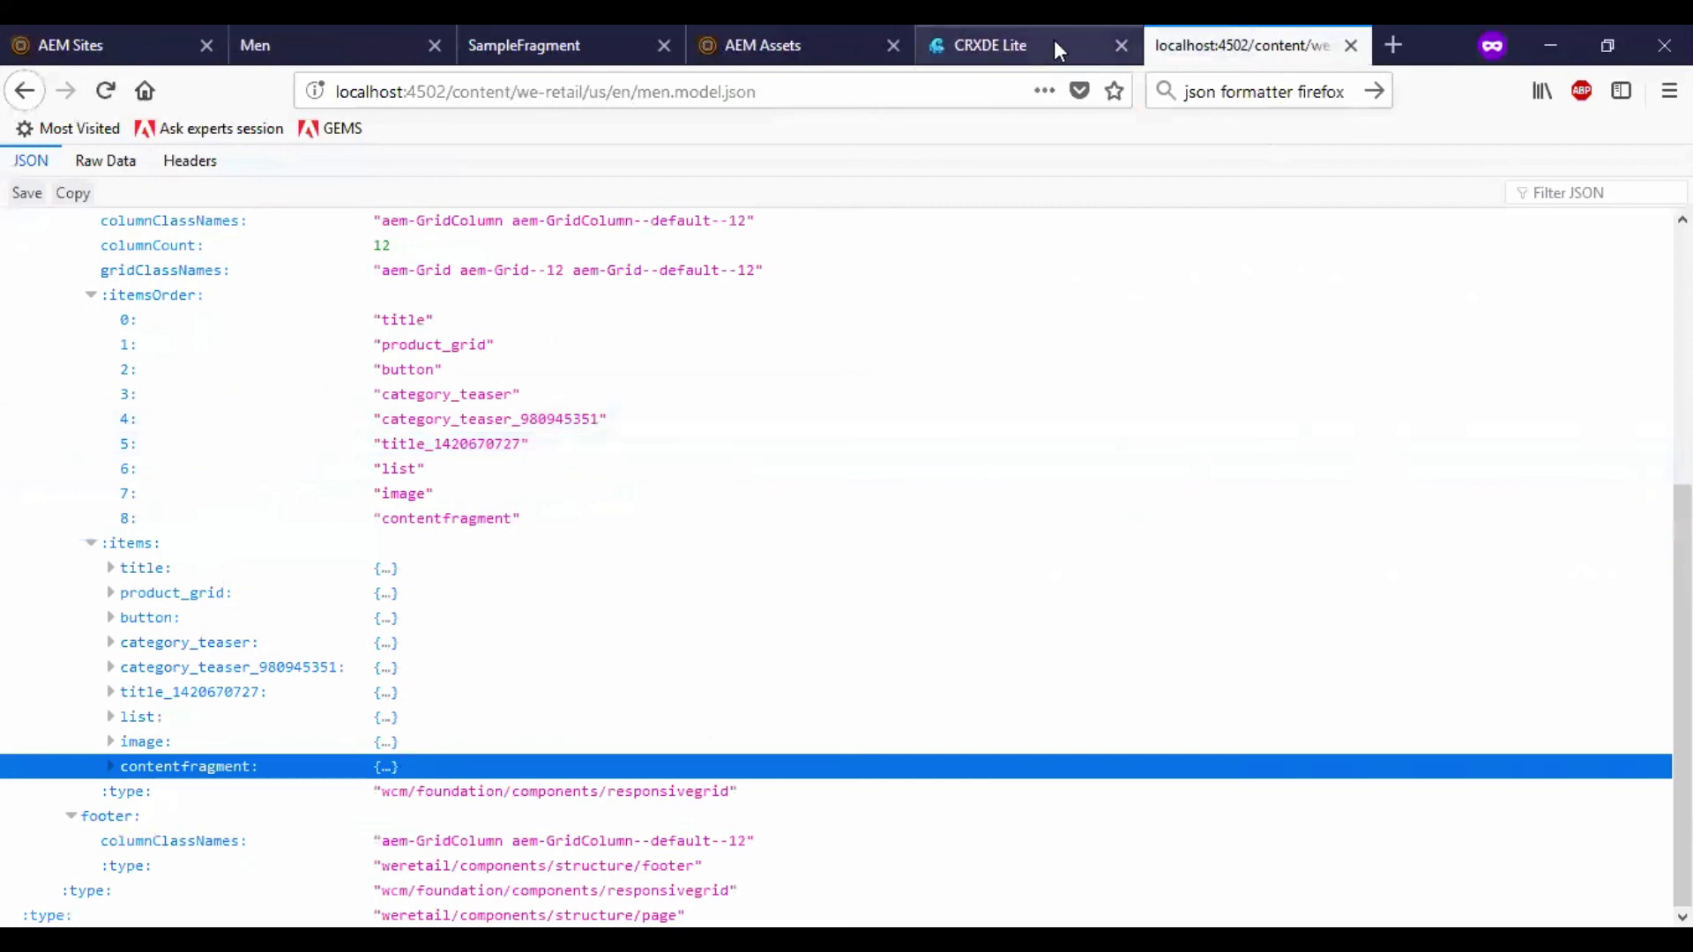
# In CRXDE Lite, find the contentfragment node under the Men page's responsivegrid and copy its full repository path
pyautogui.click(1014, 51)
pyautogui.scroll(5, 342, 405)
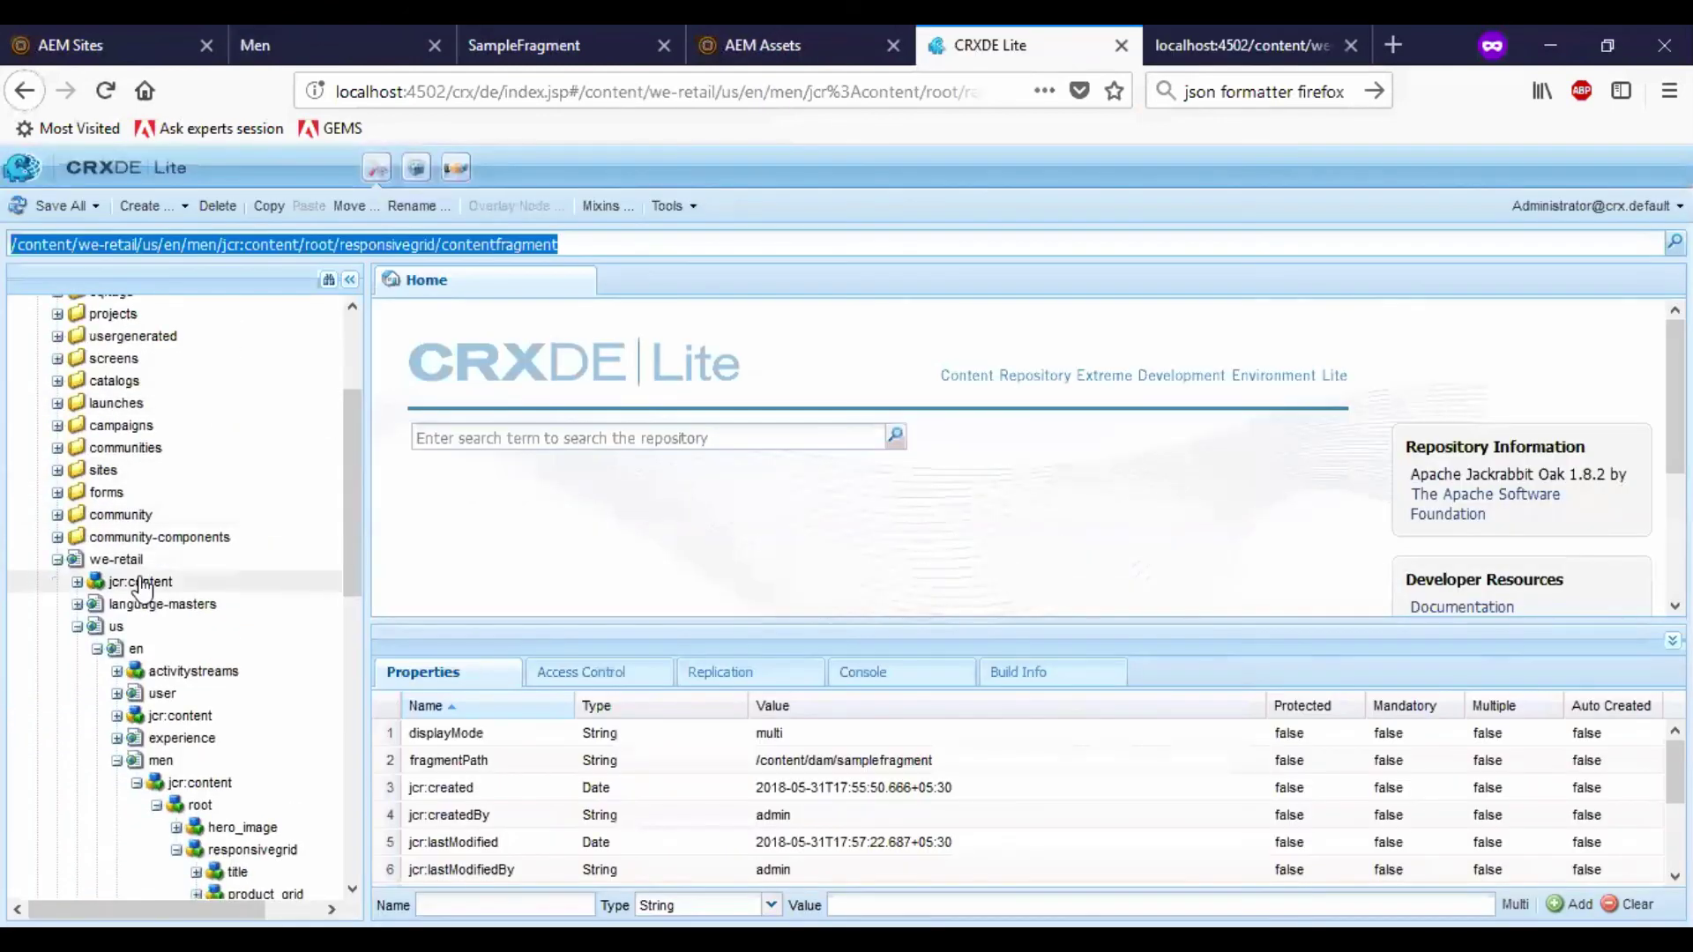
pyautogui.scroll(-2, 172, 654)
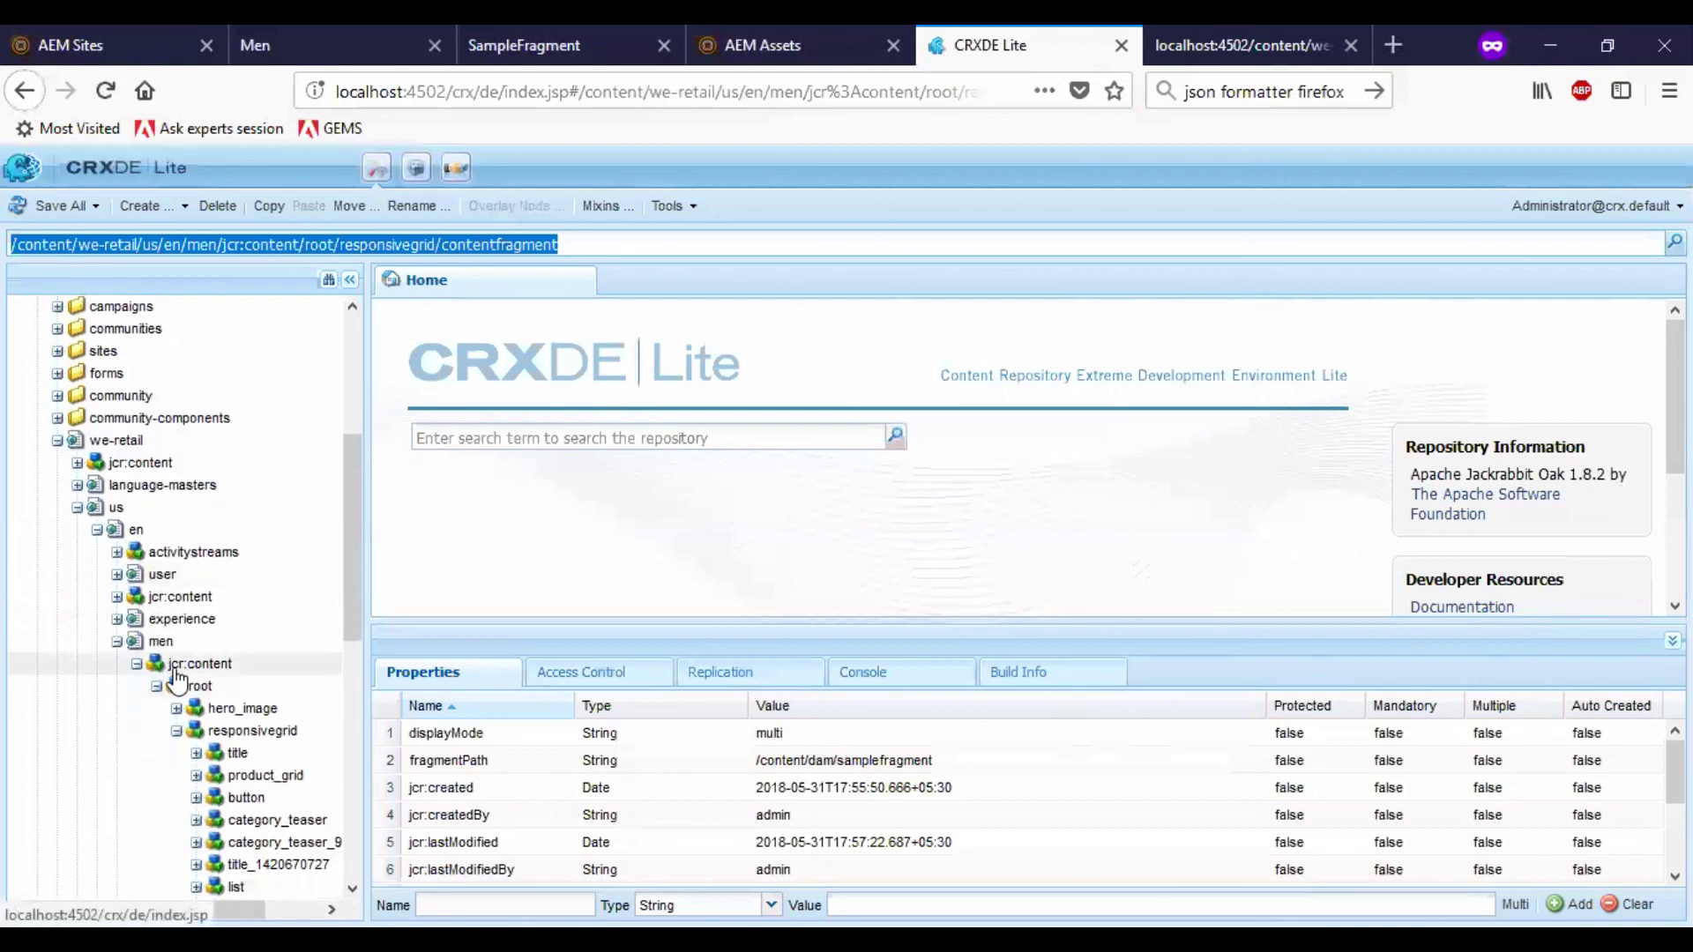
pyautogui.scroll(-2, 229, 706)
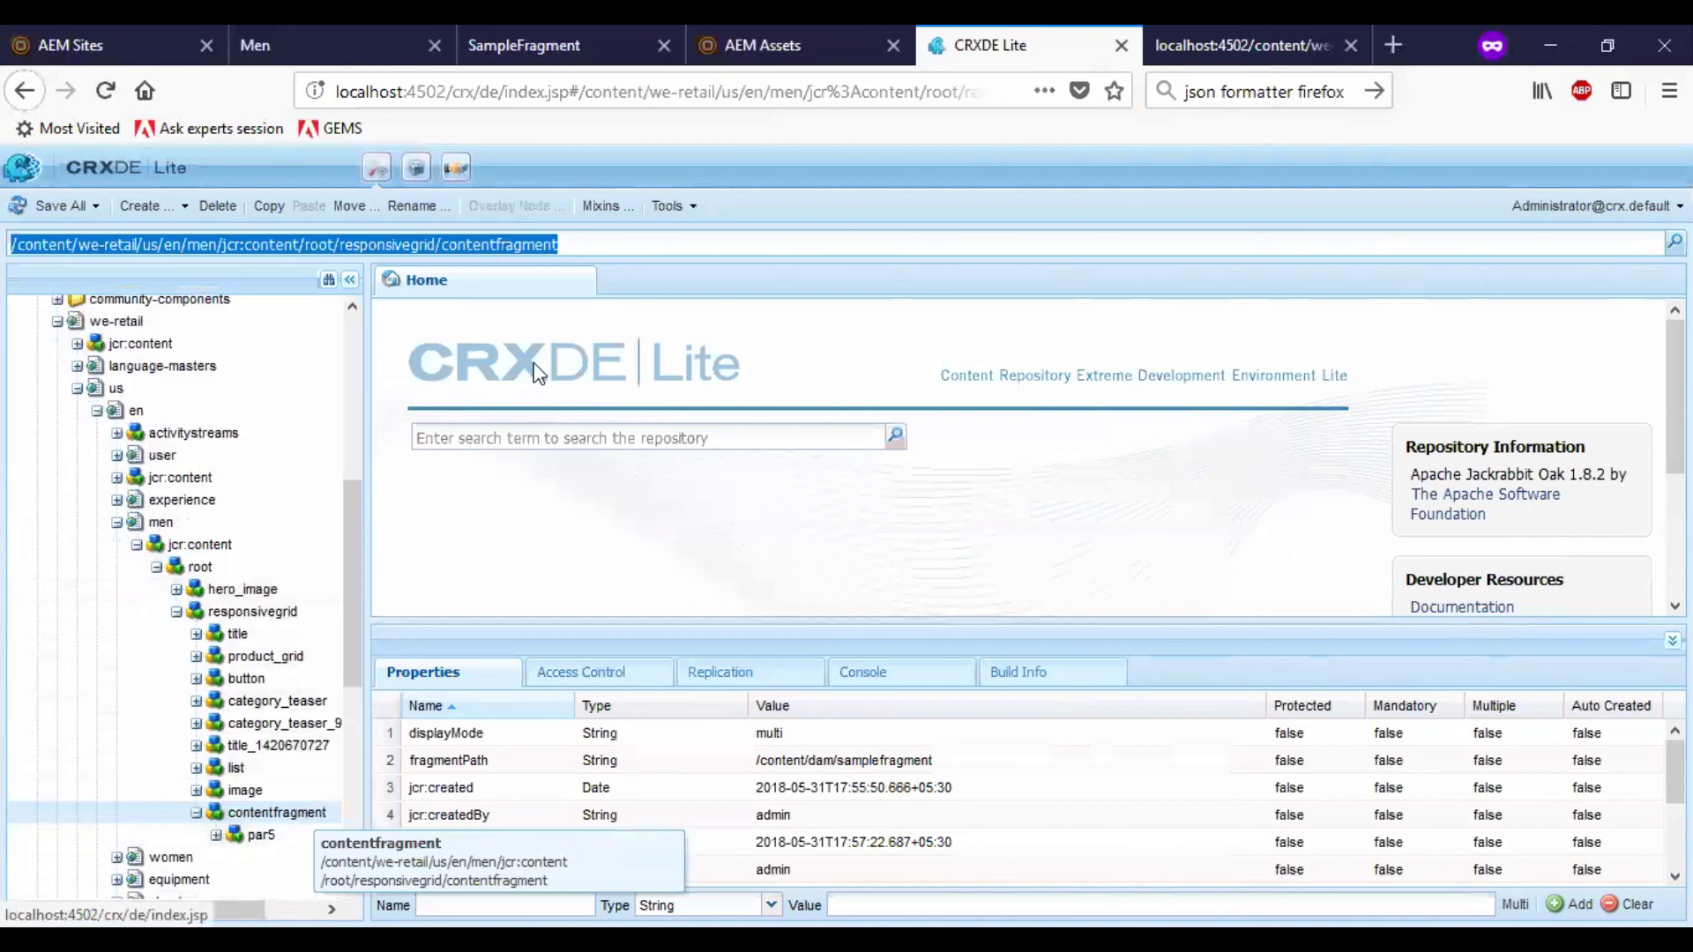
pyautogui.click(543, 251)
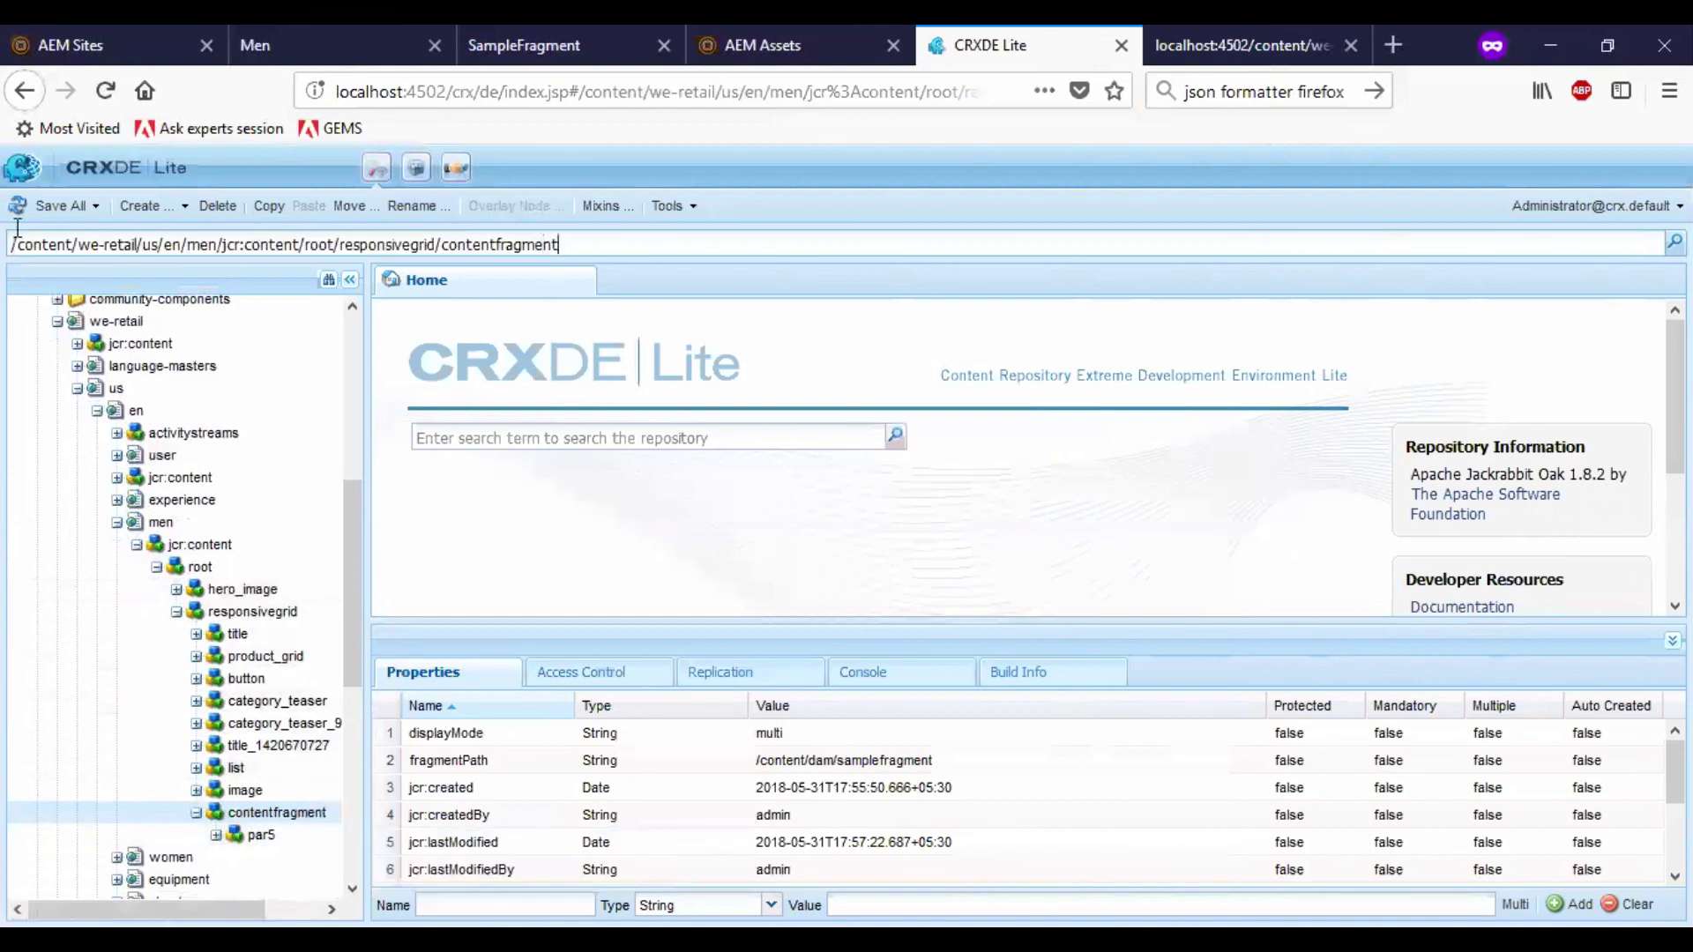
pyautogui.hotkey('ctrl', 'a')
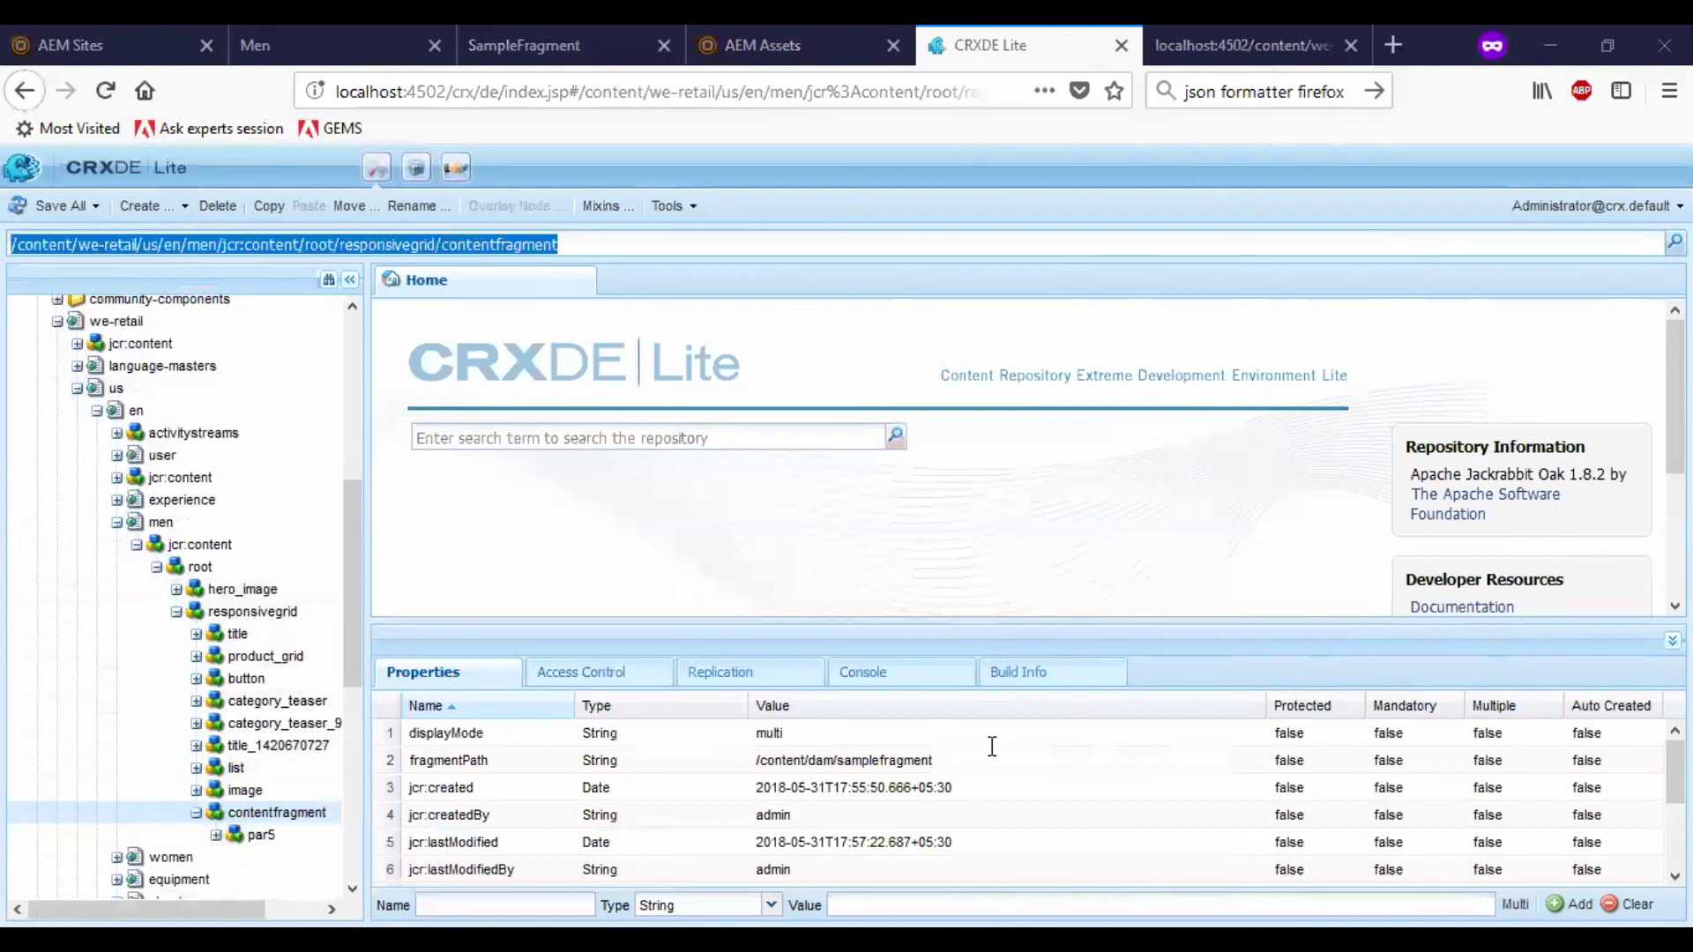
# Open localhost:4502/content/we-retail/us/en/men/jcr:content/root/responsivegrid/contentfragment.model.json in a new browser tab, and collapse and re-expand its main element
pyautogui.click(1279, 37)
pyautogui.click(1396, 44)
pyautogui.write('localhost:4502/content/we-retail/us/en/men/jcr:content/root/responsivegrid/contentfragment.model.json')
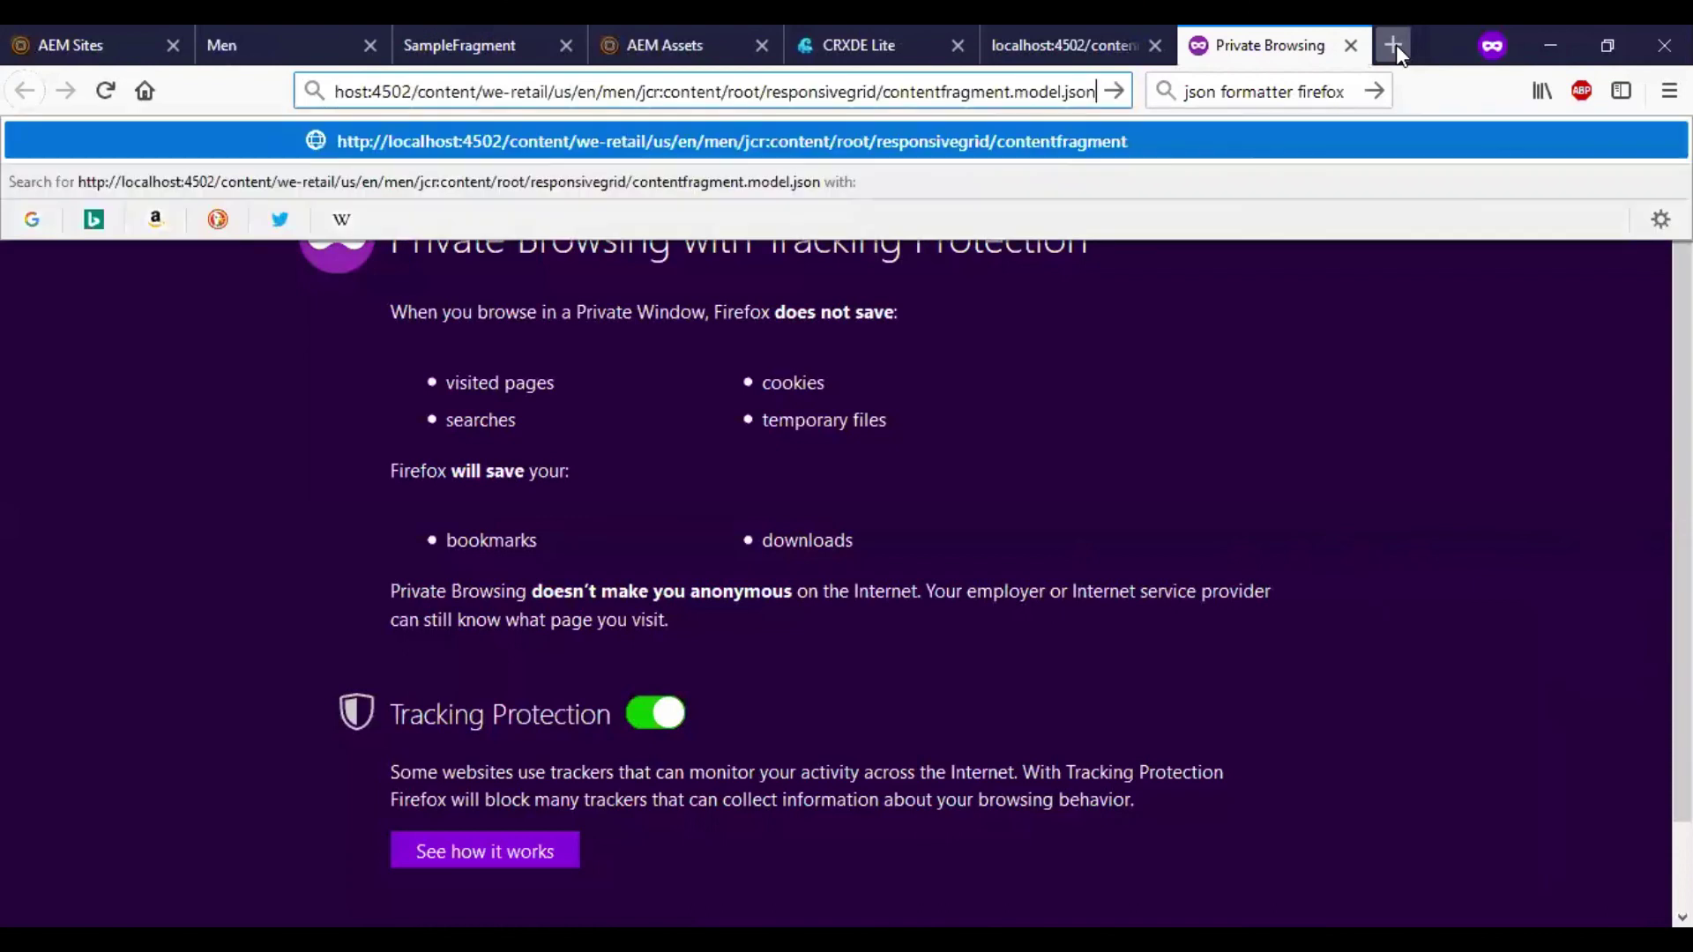
pyautogui.press('Return')
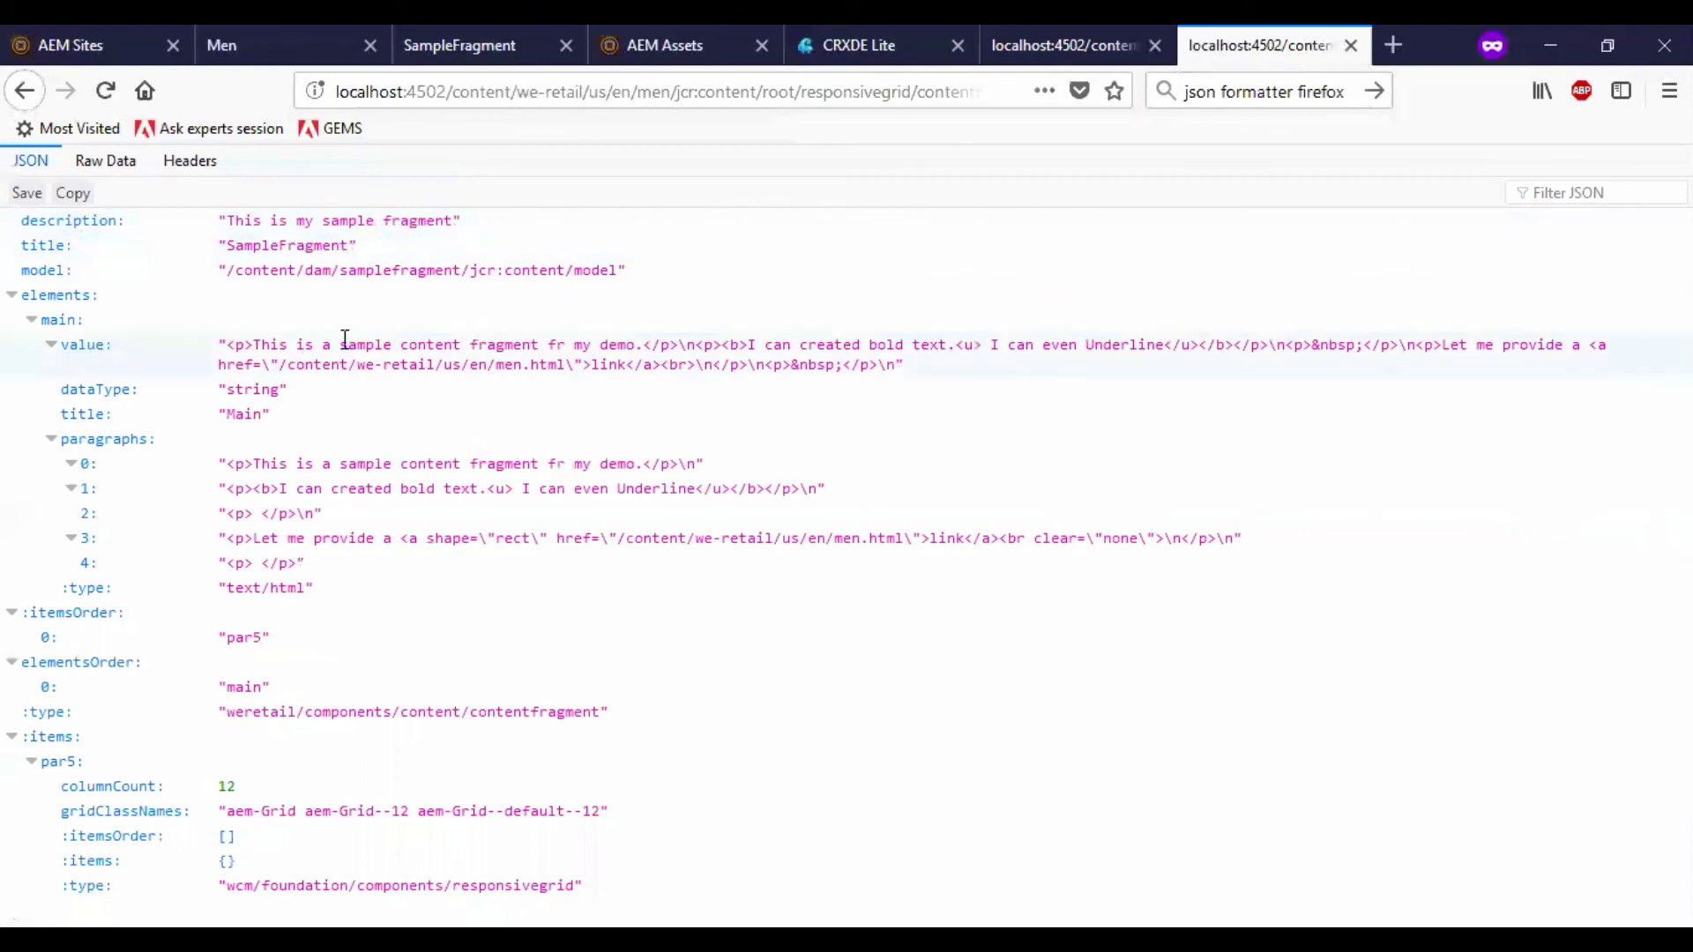
pyautogui.click(30, 322)
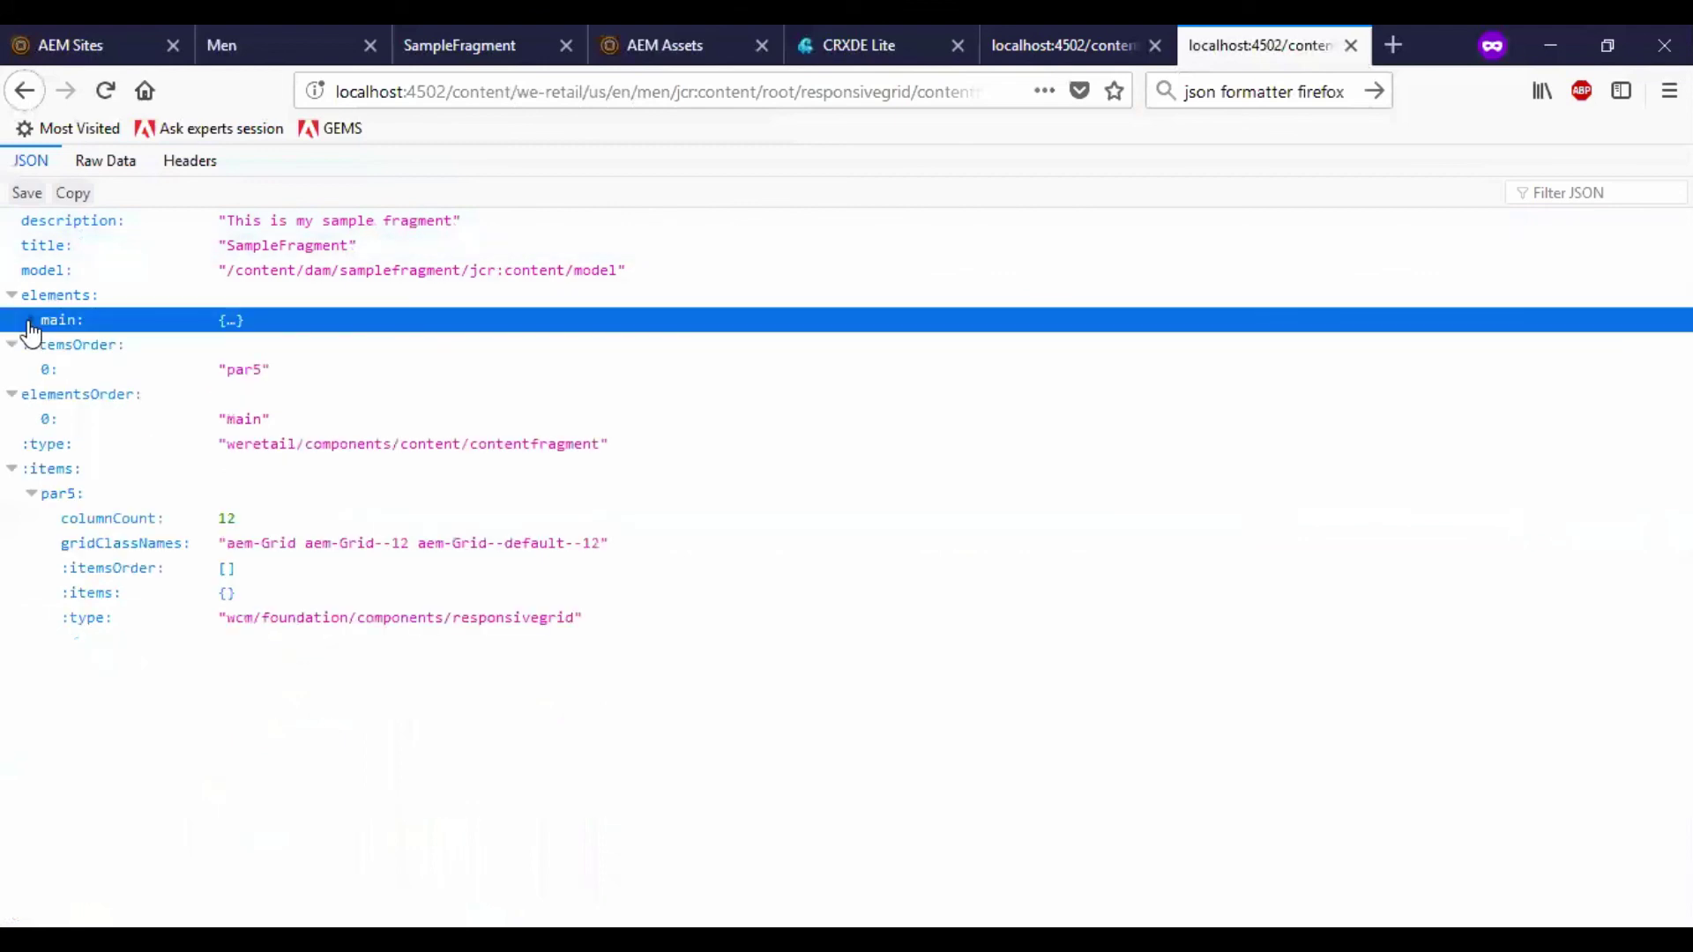
pyautogui.click(30, 323)
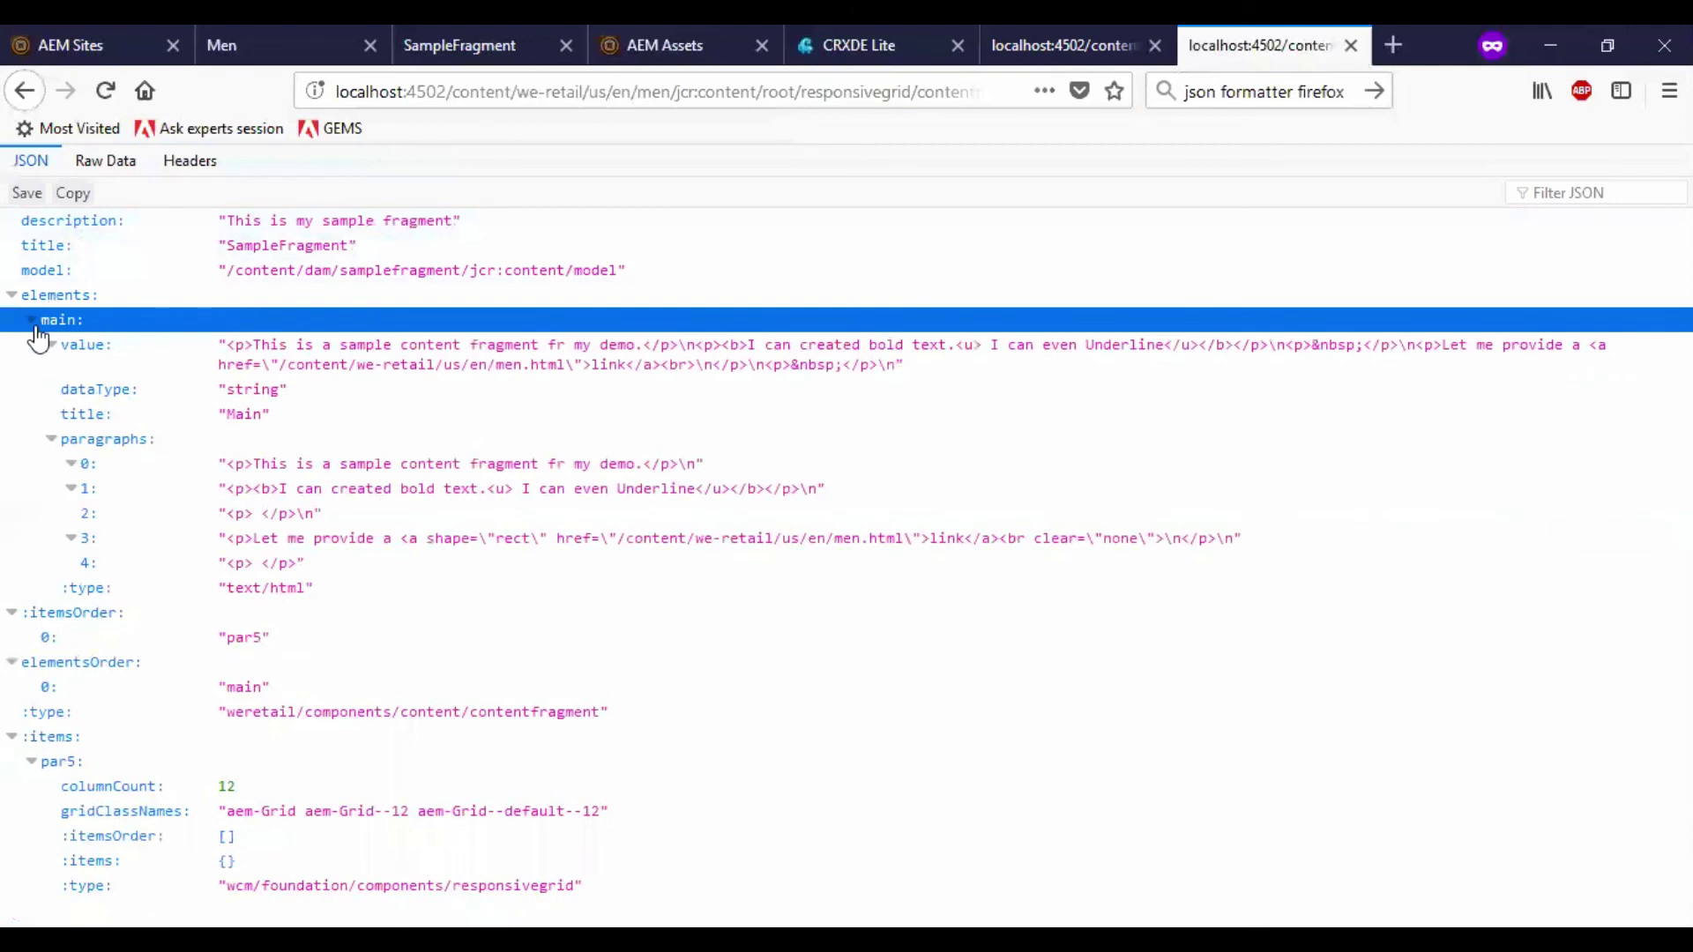